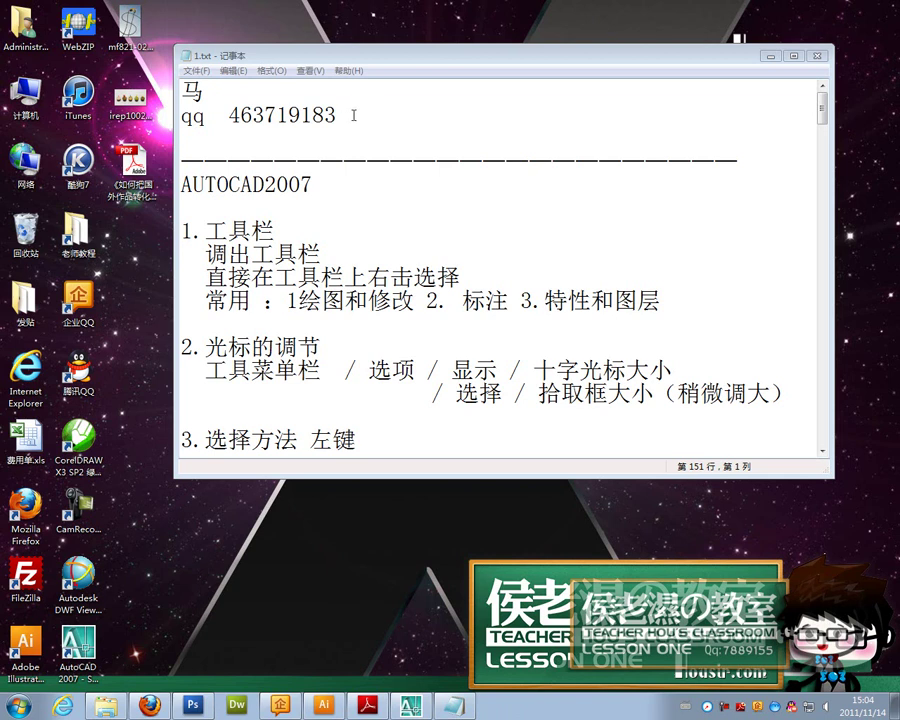
Look through the AutoCAD 2007 lesson notes, including the circle and arc sections, down to the blank area near the end.
drag(228, 115, 346, 116)
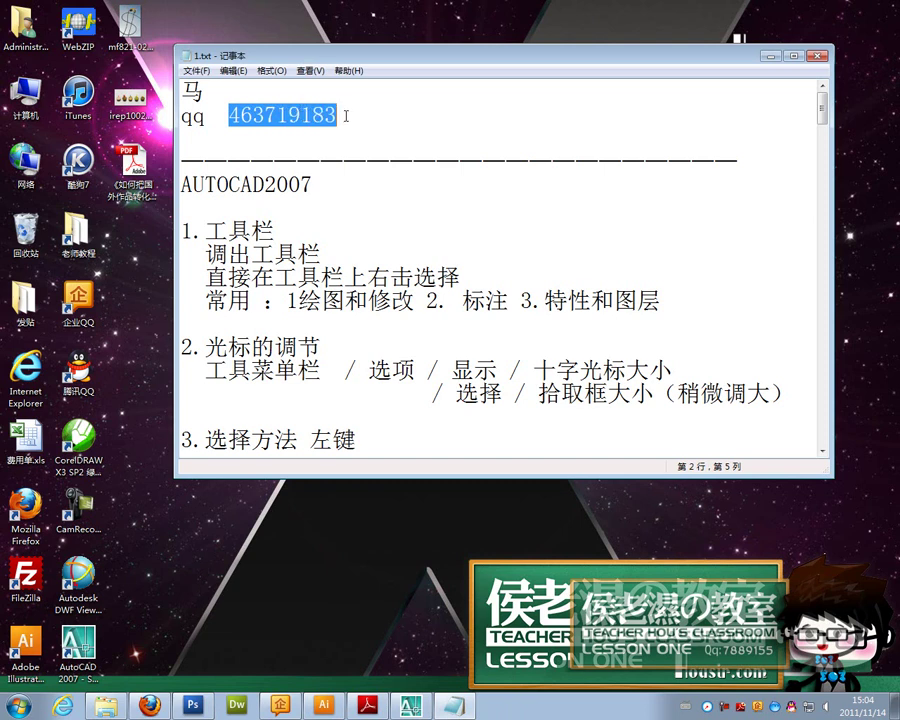
click(346, 116)
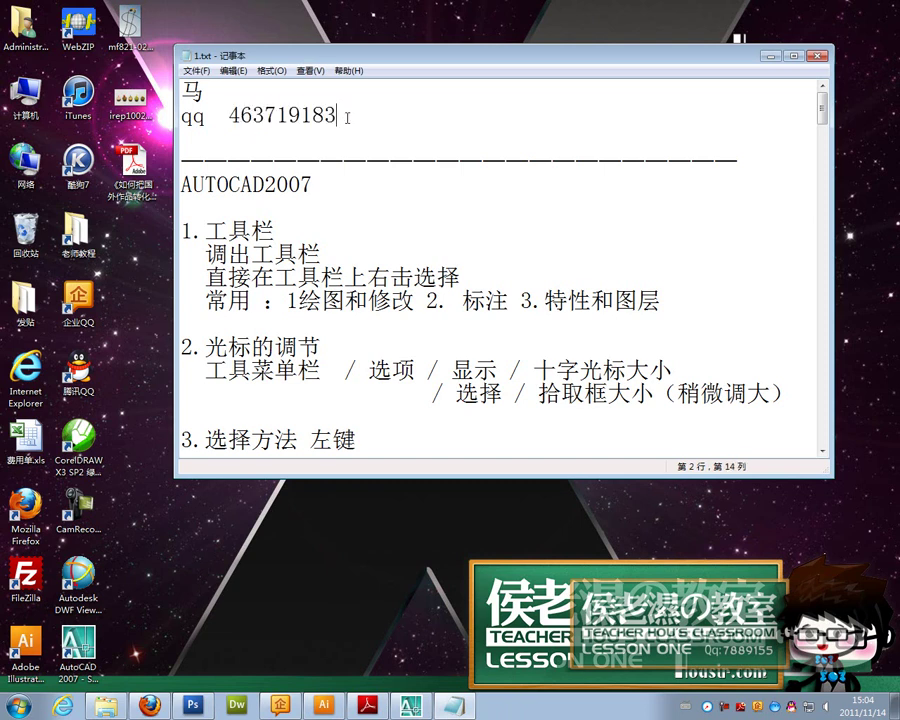
double_click(214, 101)
click(351, 115)
scroll(822, 125, down, 1)
drag(822, 125, 599, 314)
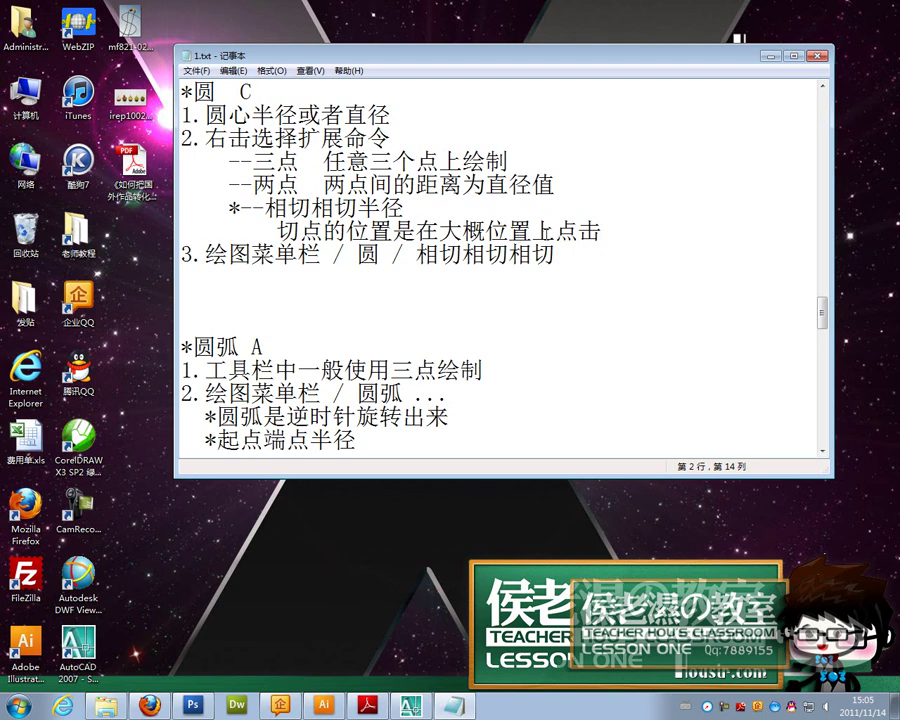
drag(825, 312, 826, 414)
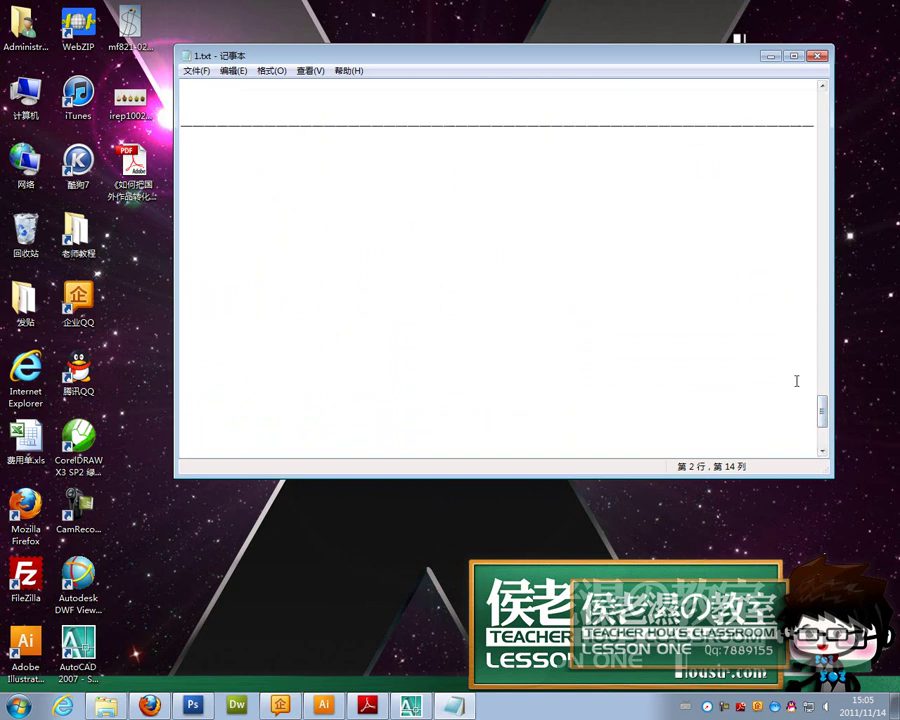
Switch to AutoCAD 2007 and try a selection window across the empty drawing area.
click(410, 706)
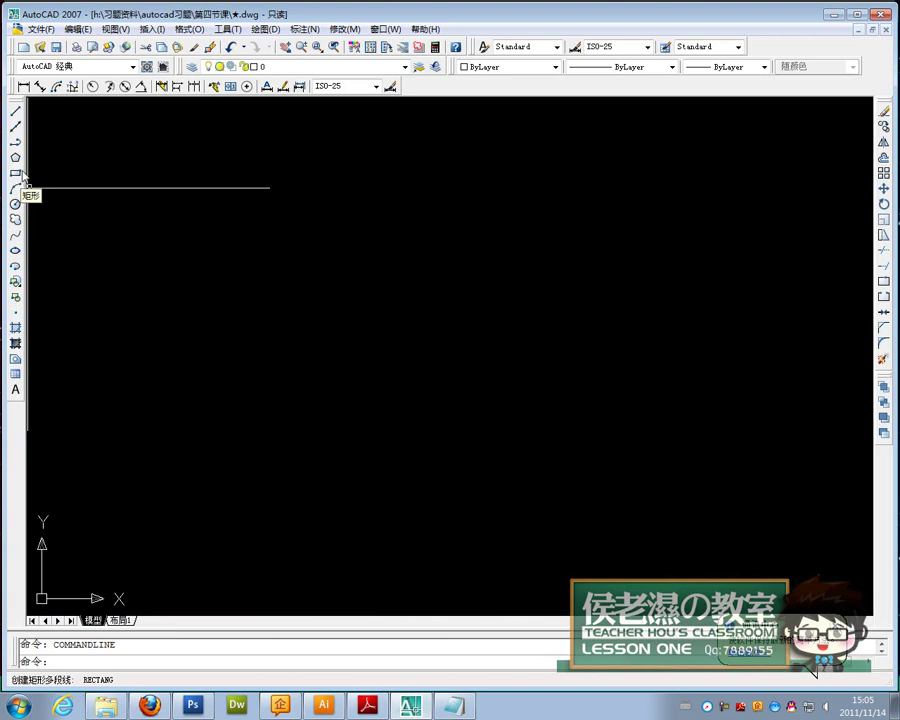
click(65, 131)
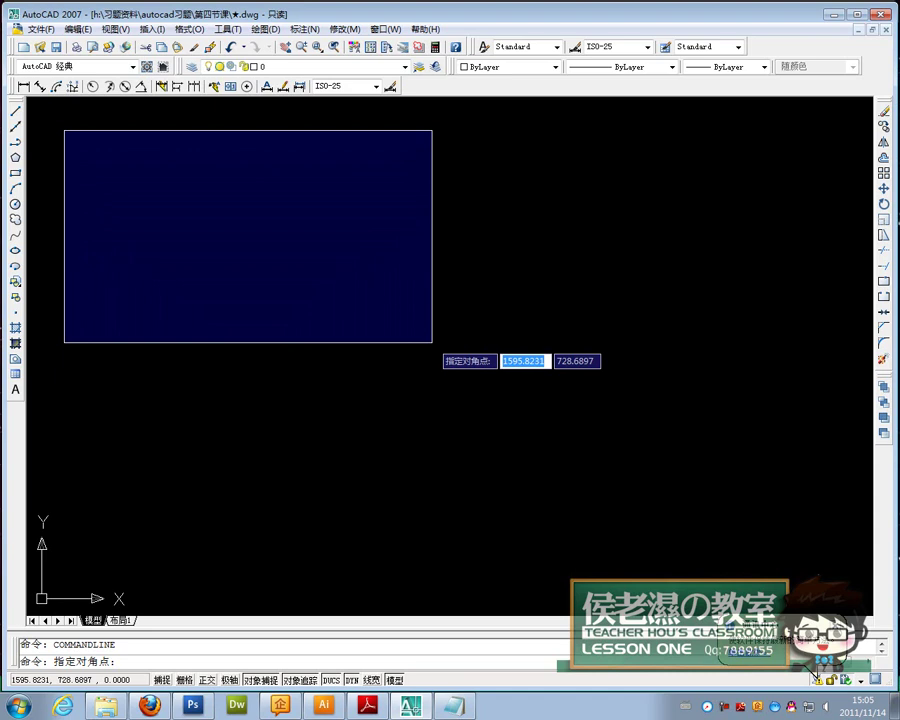
click(432, 341)
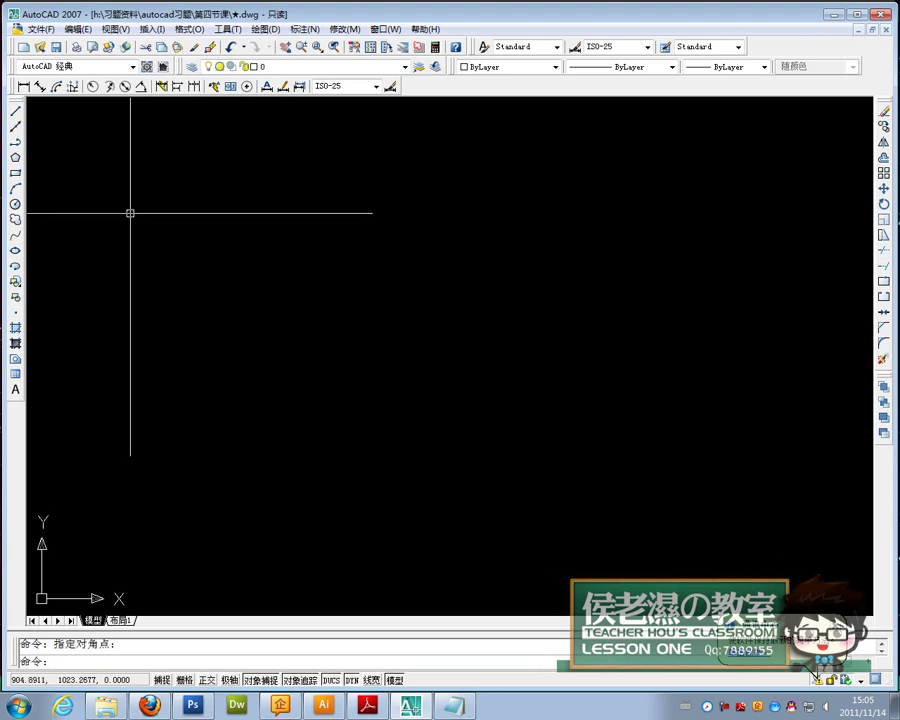
Draw a freehand rectangle about 717 by 438 units in the upper-left part of the drawing.
click(15, 172)
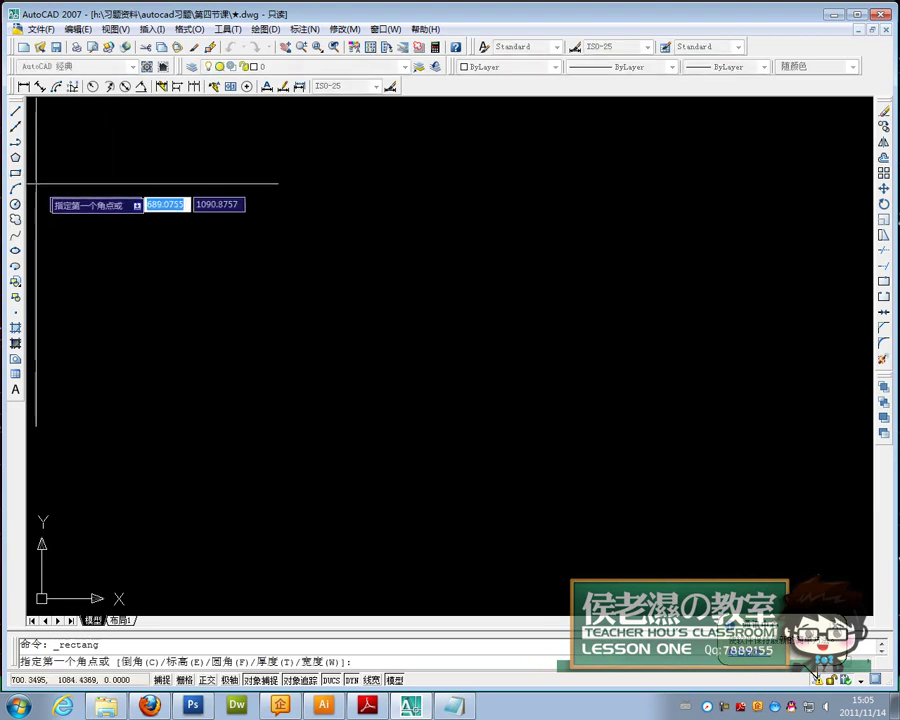
click(111, 155)
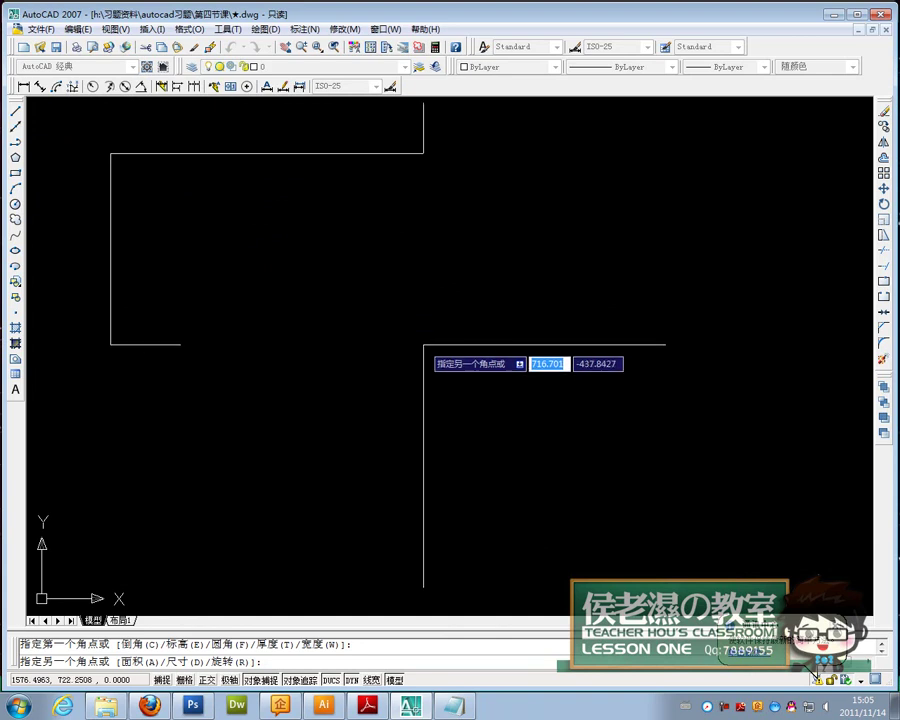
click(424, 345)
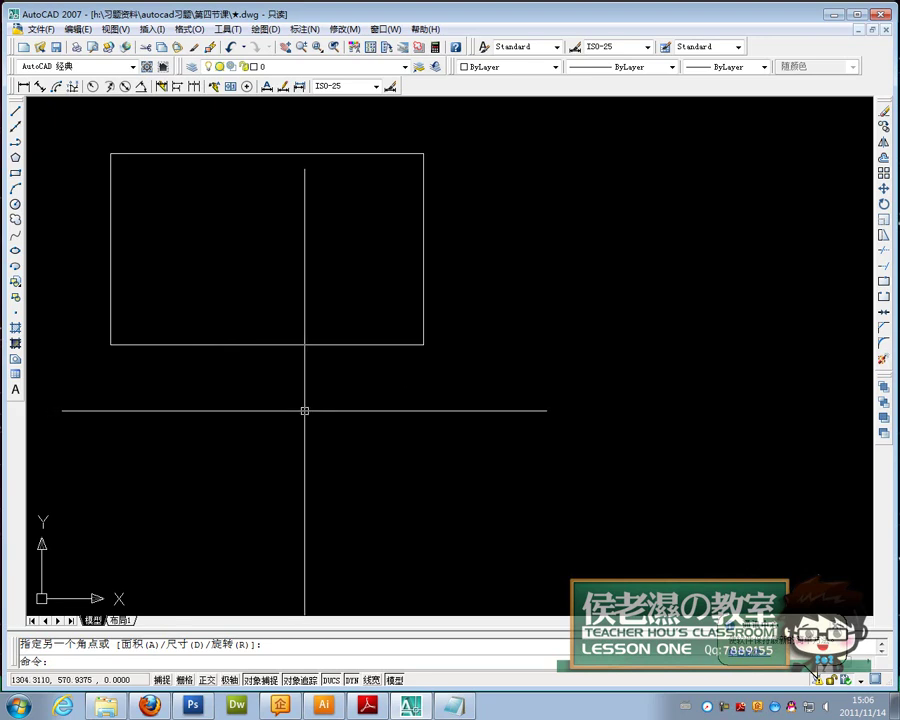
Draw a second rectangle to the right of the first, with its opposite corner at relative coordinates 500,300.
middle_drag(494, 393, 347, 351)
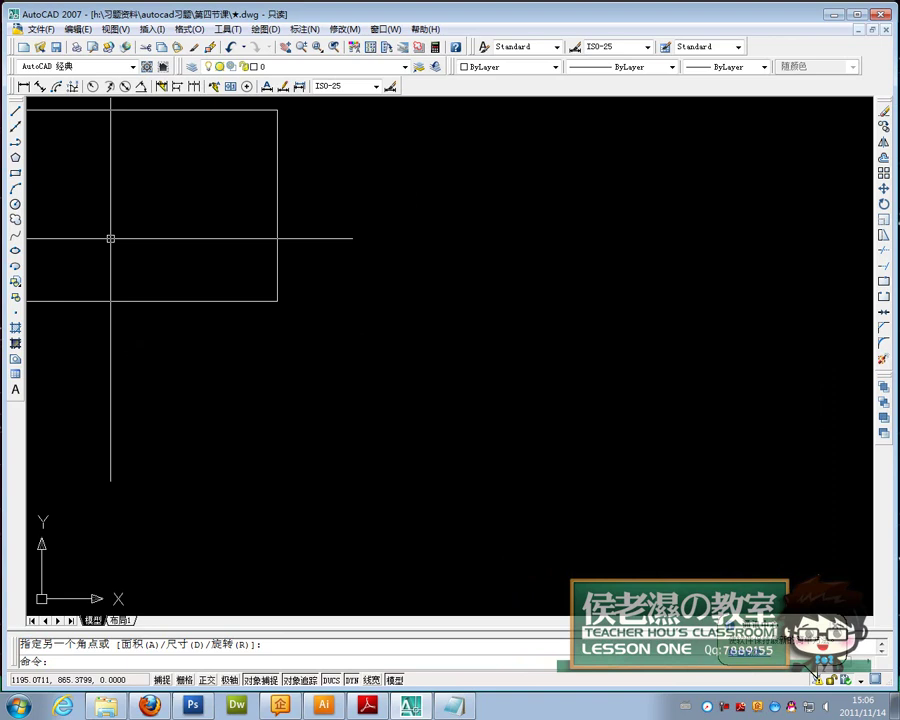
click(15, 174)
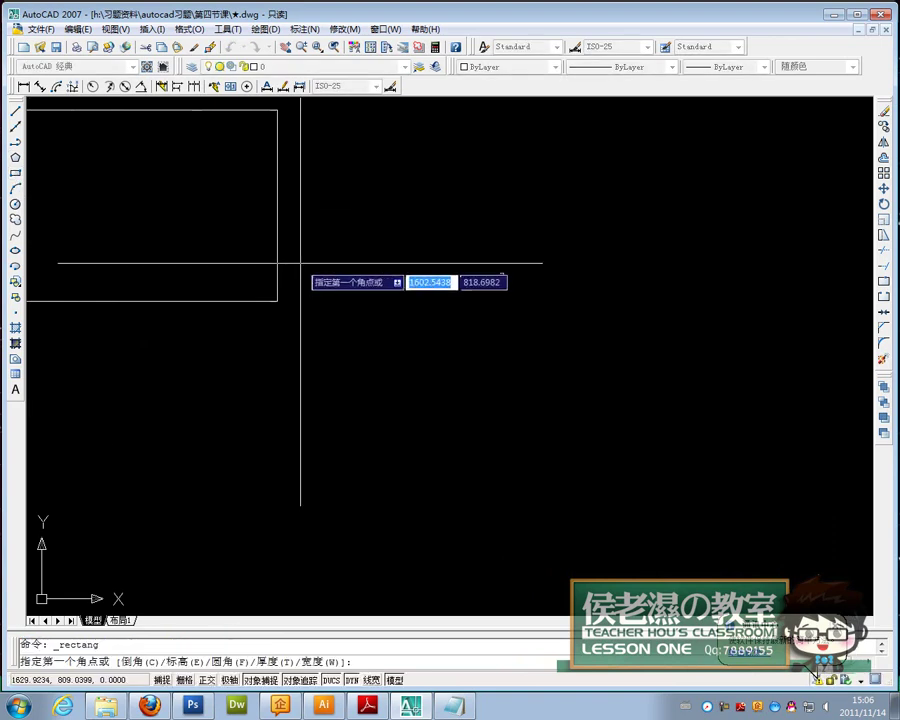
click(359, 250)
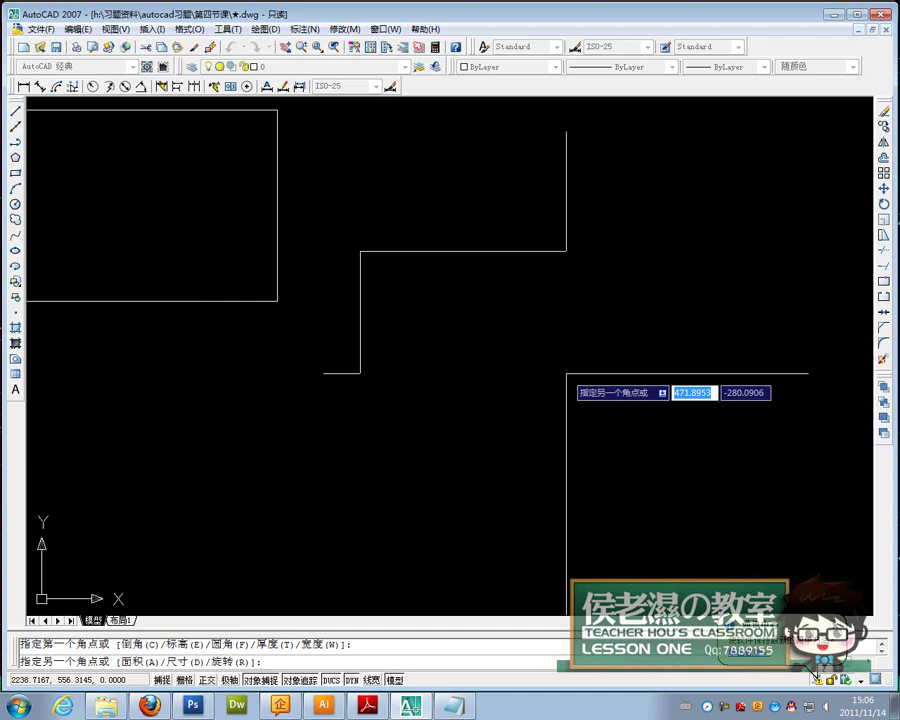
text(50)
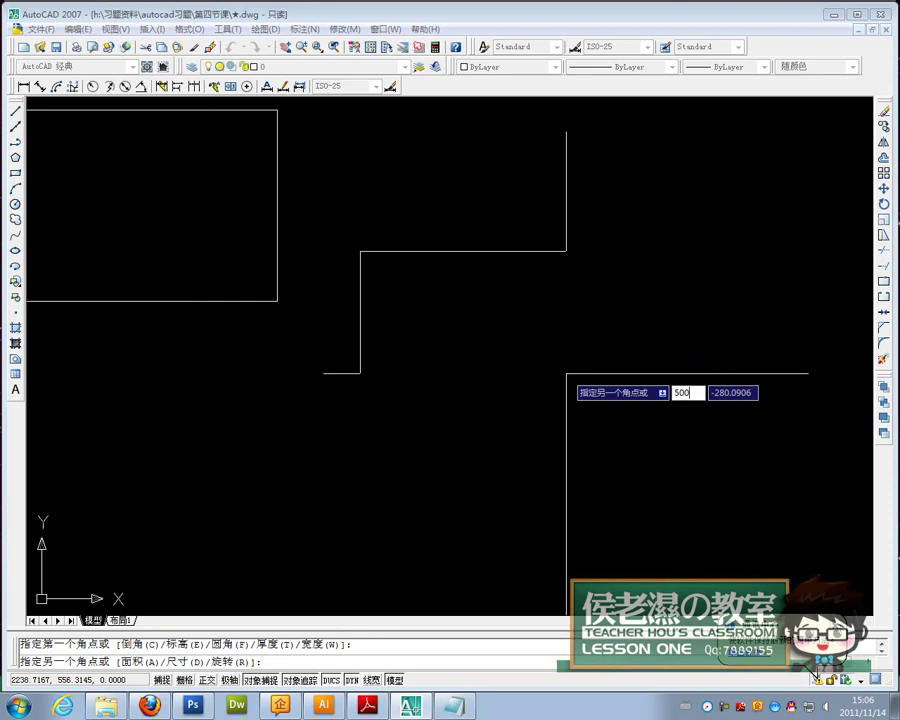
text(0)
key(Tab)
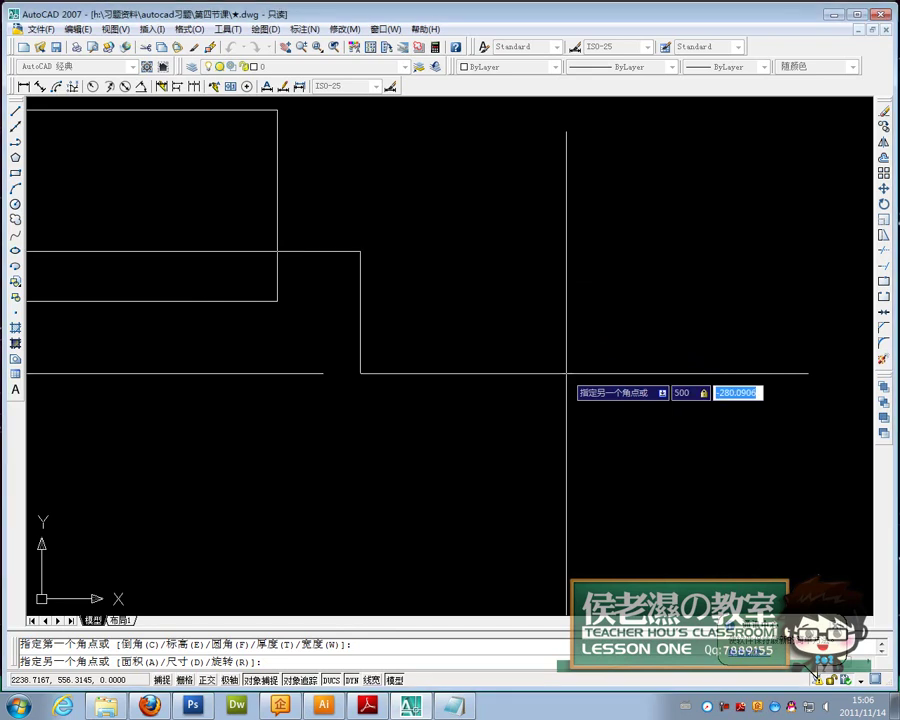
text(300)
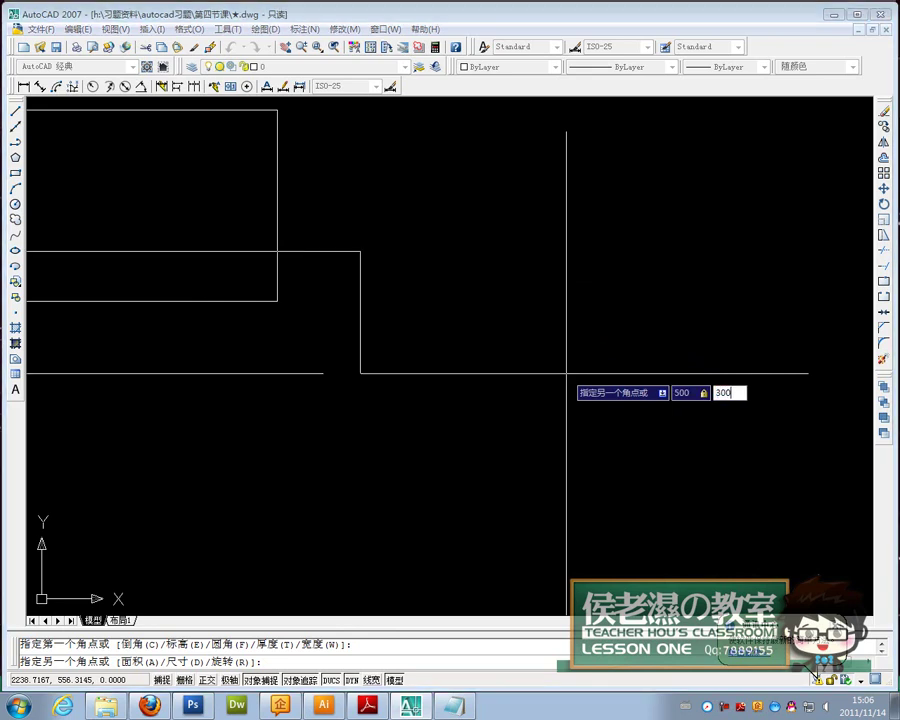
key(Return)
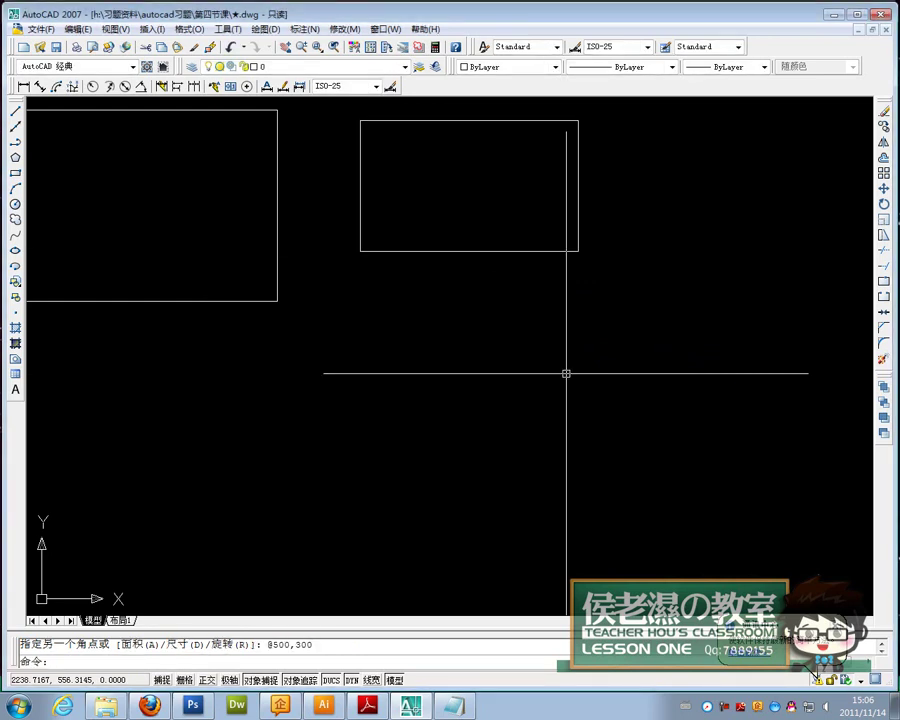
Erase the larger freehand rectangle, leaving only the 500 by 300 one.
scroll(505, 413, up, 1)
click(386, 402)
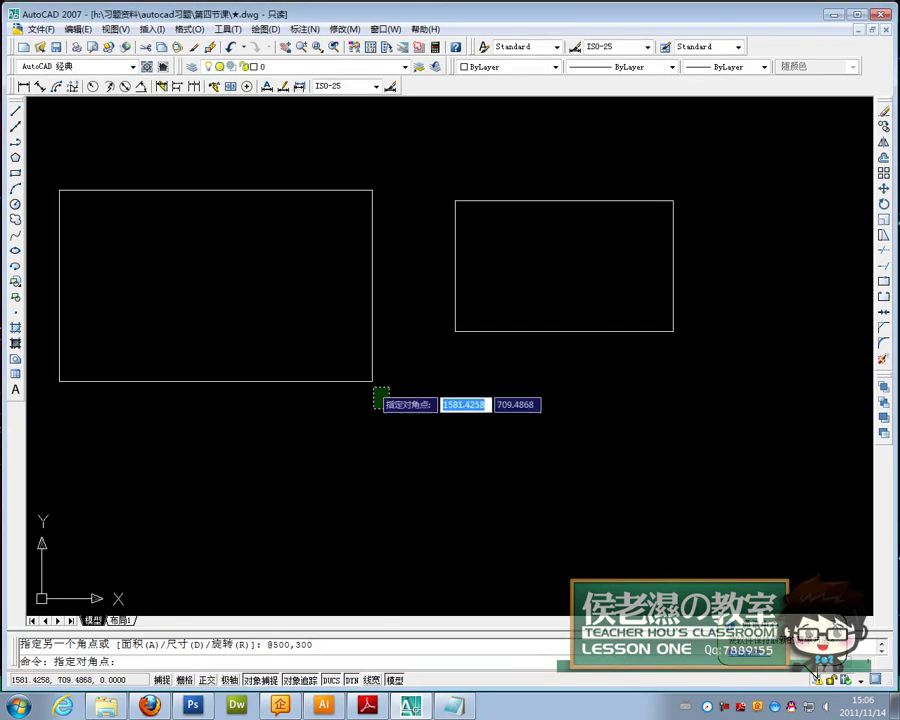
click(356, 371)
key(Delete)
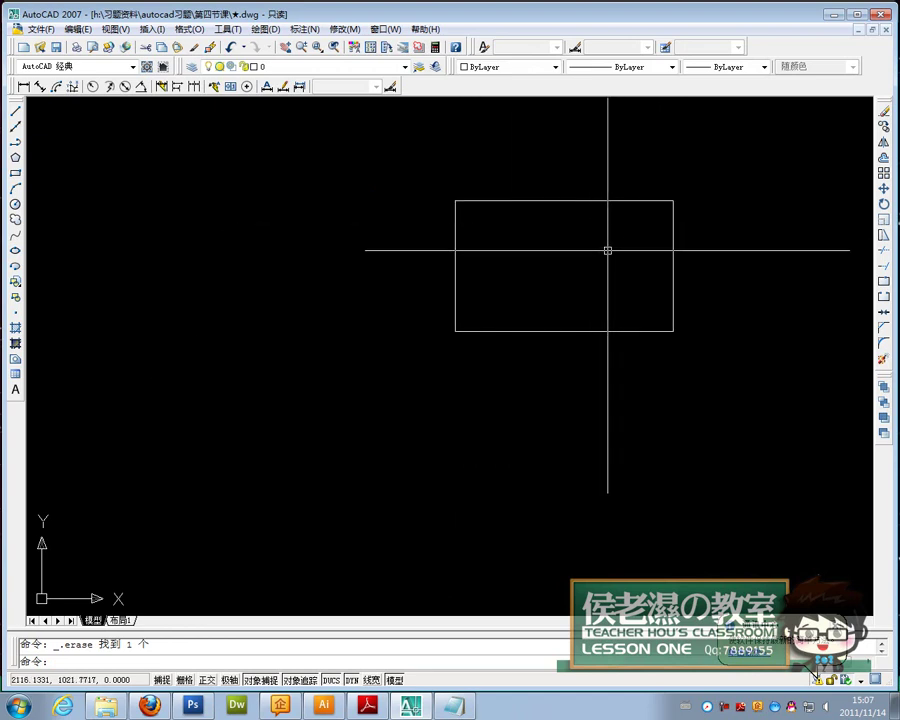
With Ortho on, draw a horizontal and a vertical line as axes crossing just outside the rectangle's lower-left corner.
click(15, 126)
click(181, 354)
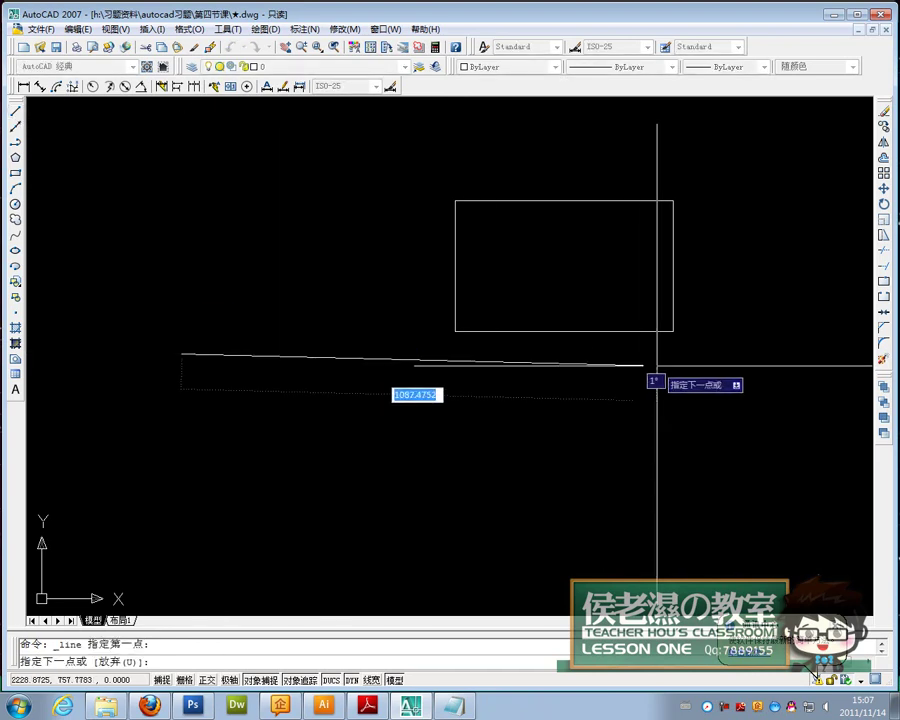
key(F8)
click(710, 354)
key(Return)
key(Return)
click(444, 148)
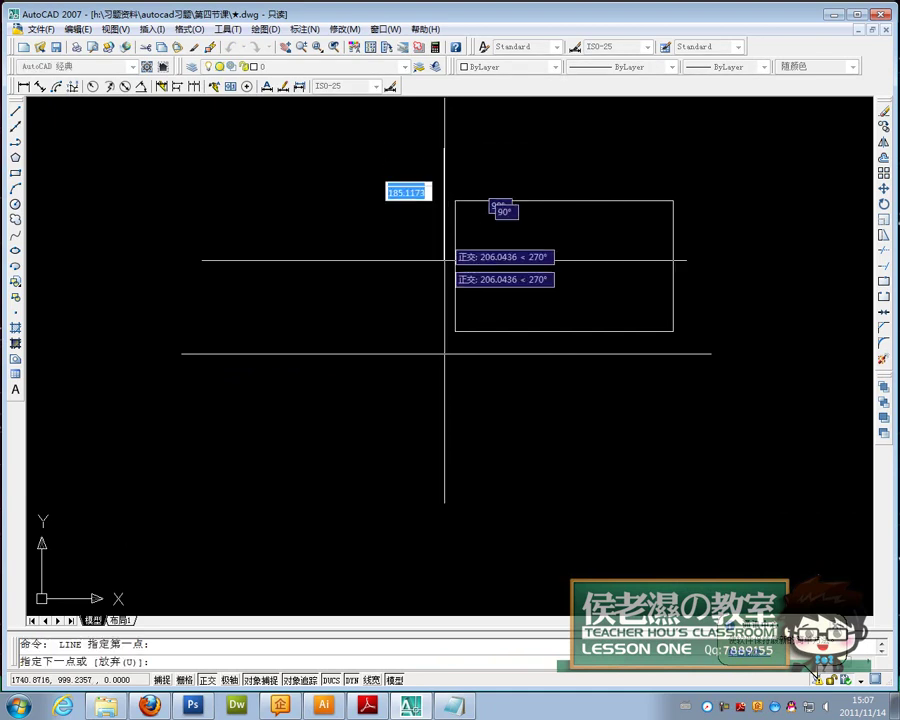
click(444, 538)
key(Return)
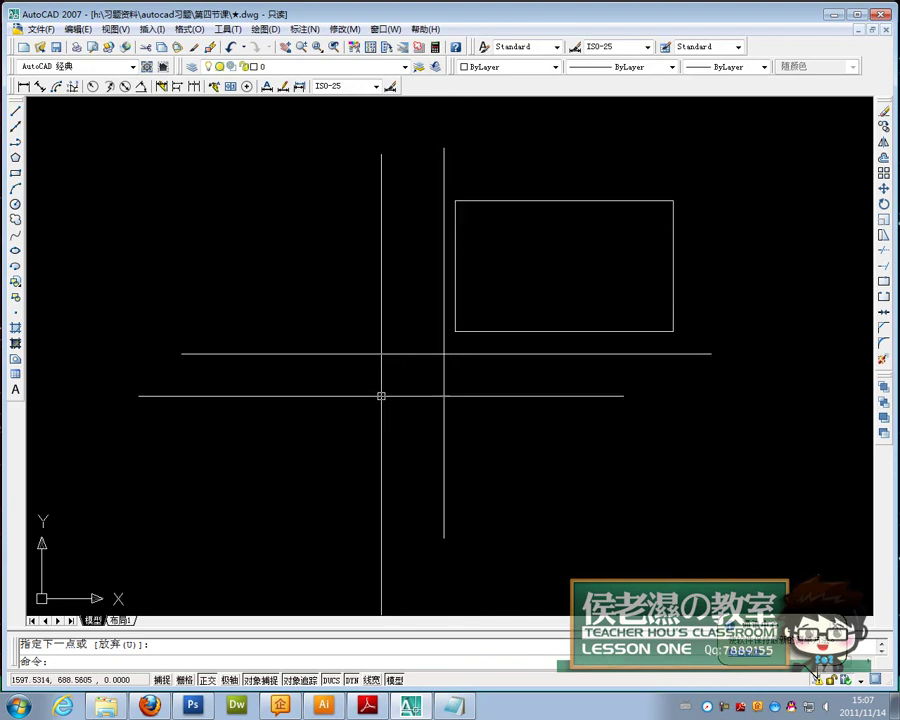
Examine the relative corner coordinates recorded for the rectangle in the command history.
key(F2)
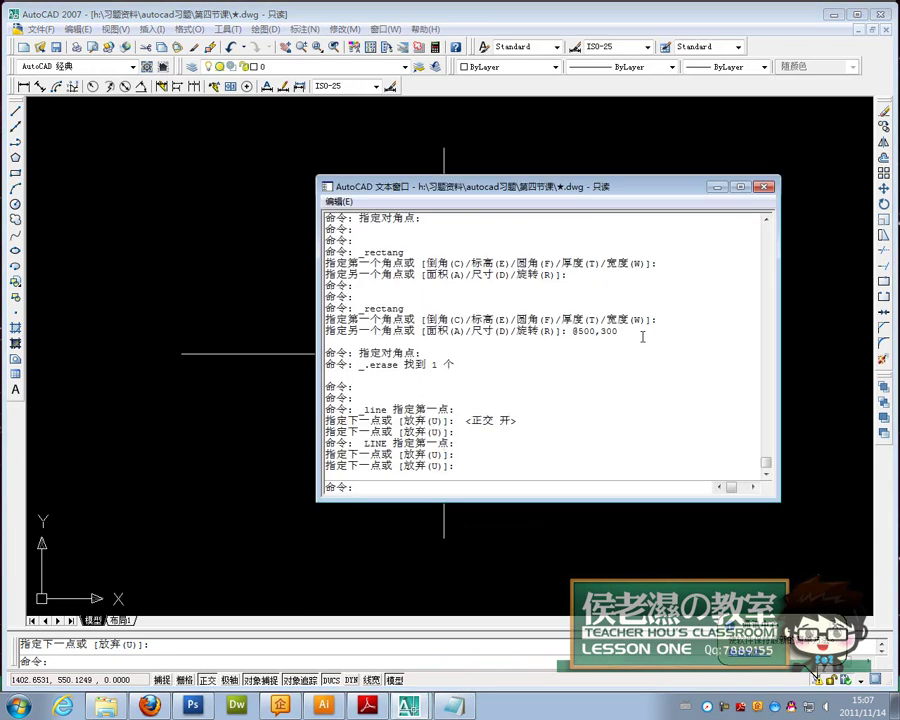
drag(620, 331, 572, 332)
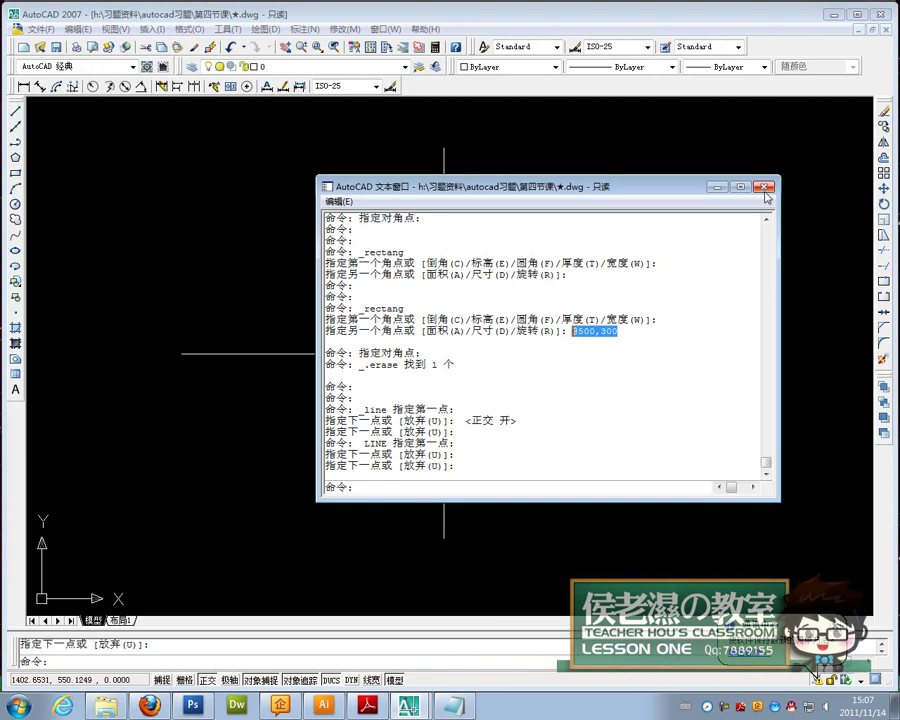
key(F2)
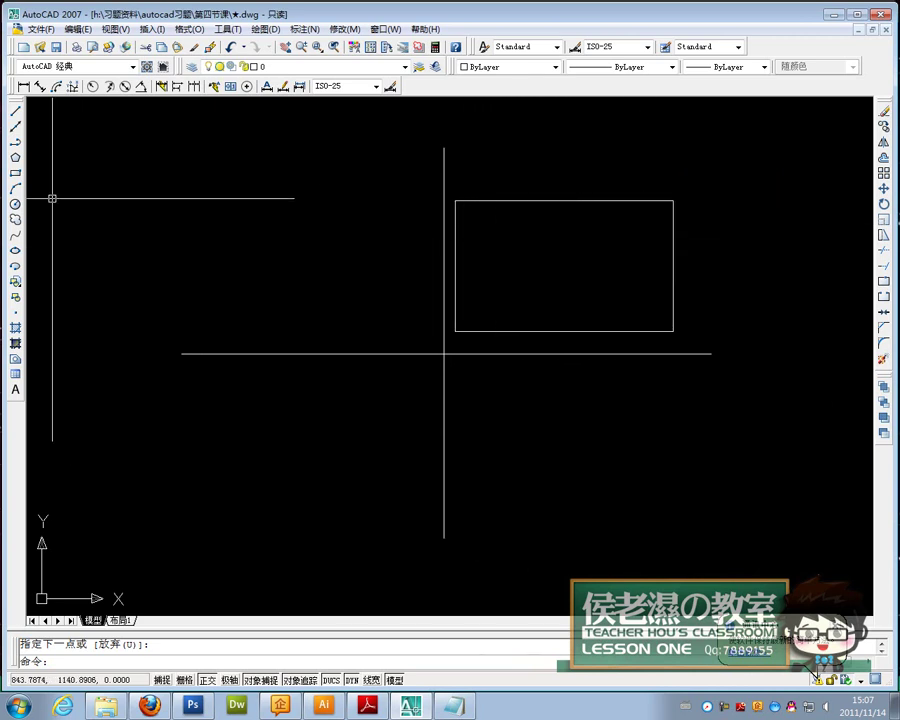
Draw a rectangle in the upper-left quadrant of the axes, with its opposite corner at relative coordinates -500,300.
click(15, 172)
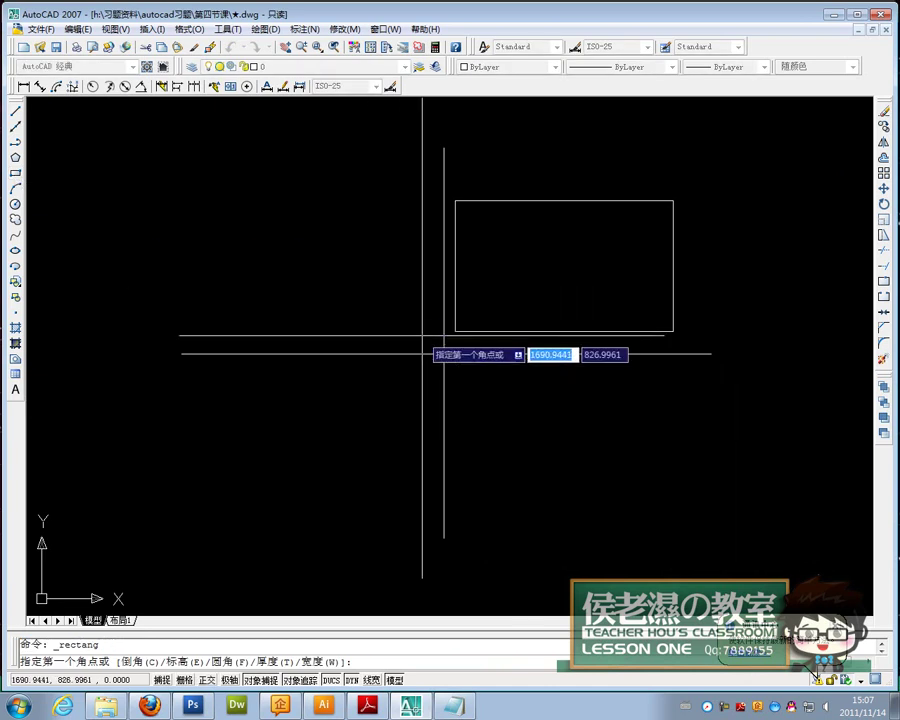
click(422, 335)
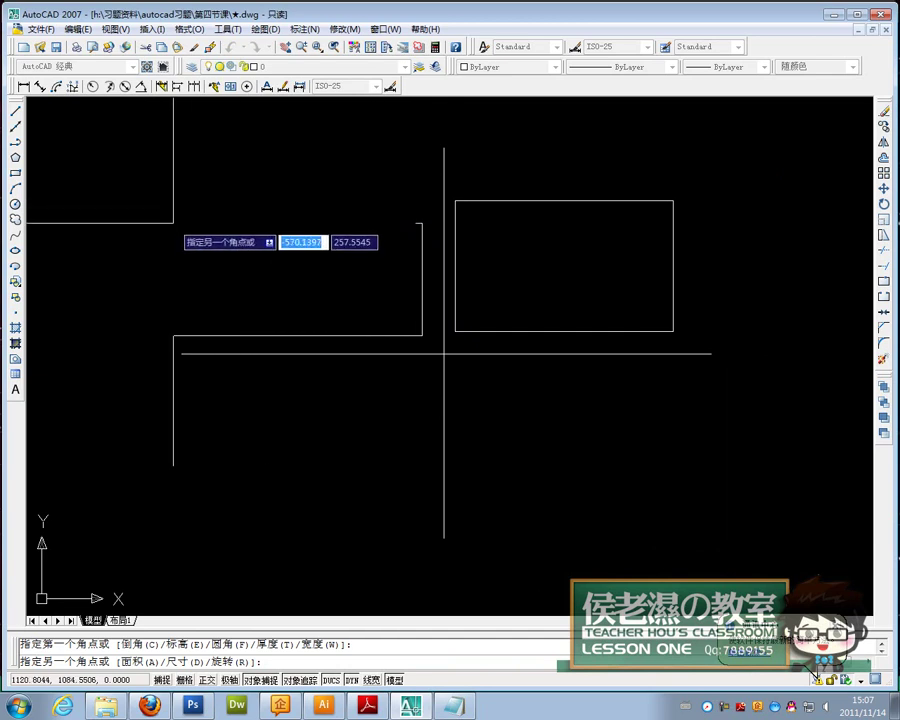
text(-500)
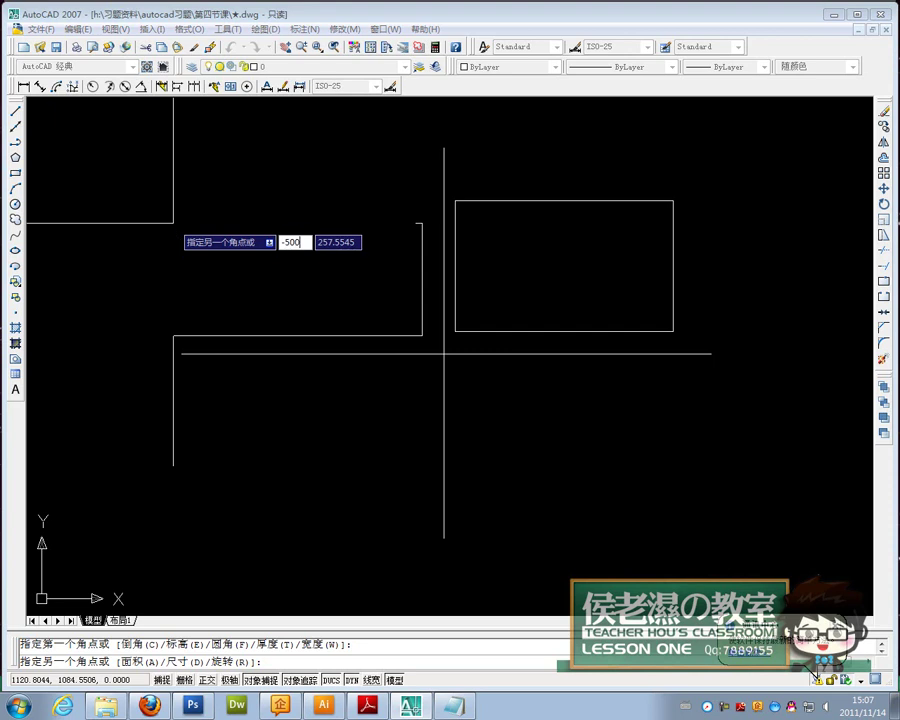
key(Tab)
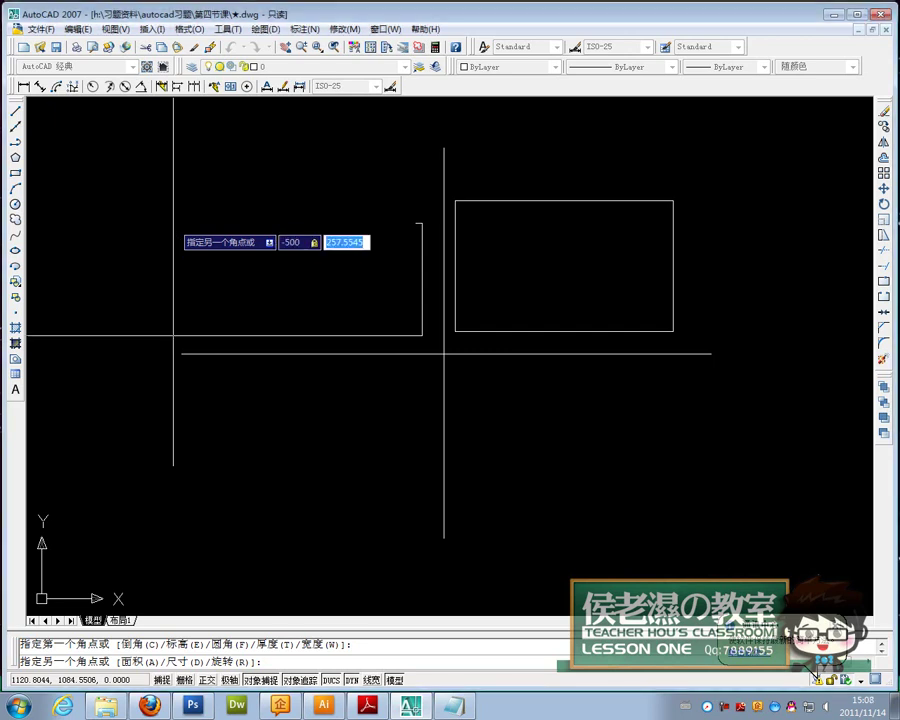
text(300)
key(Return)
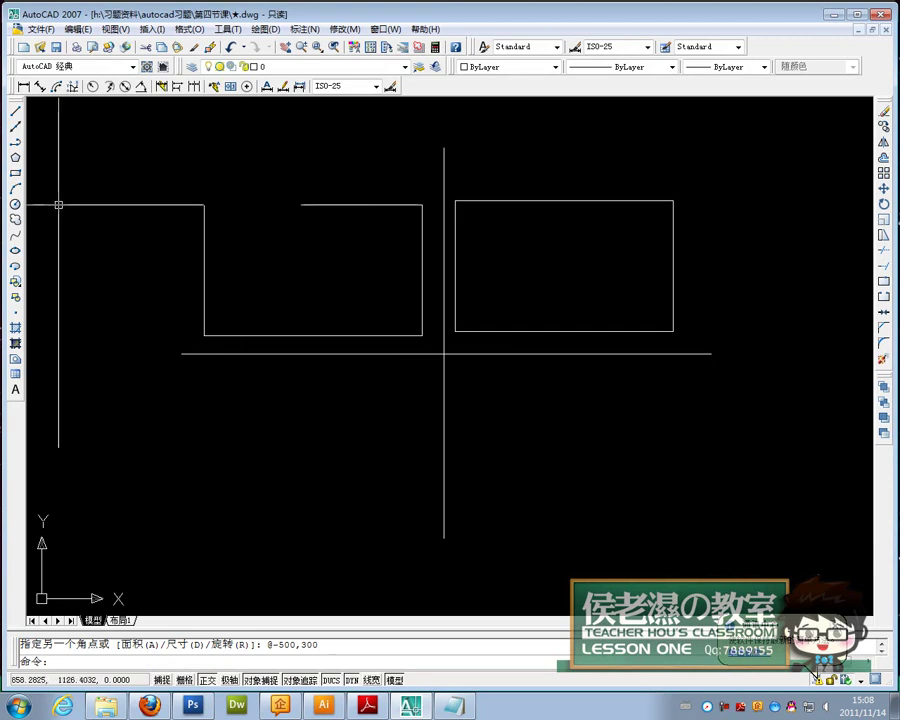
Draw a rectangle in the lower-left quadrant of the axes, with its opposite corner at relative coordinates -500,-300.
click(15, 173)
click(418, 376)
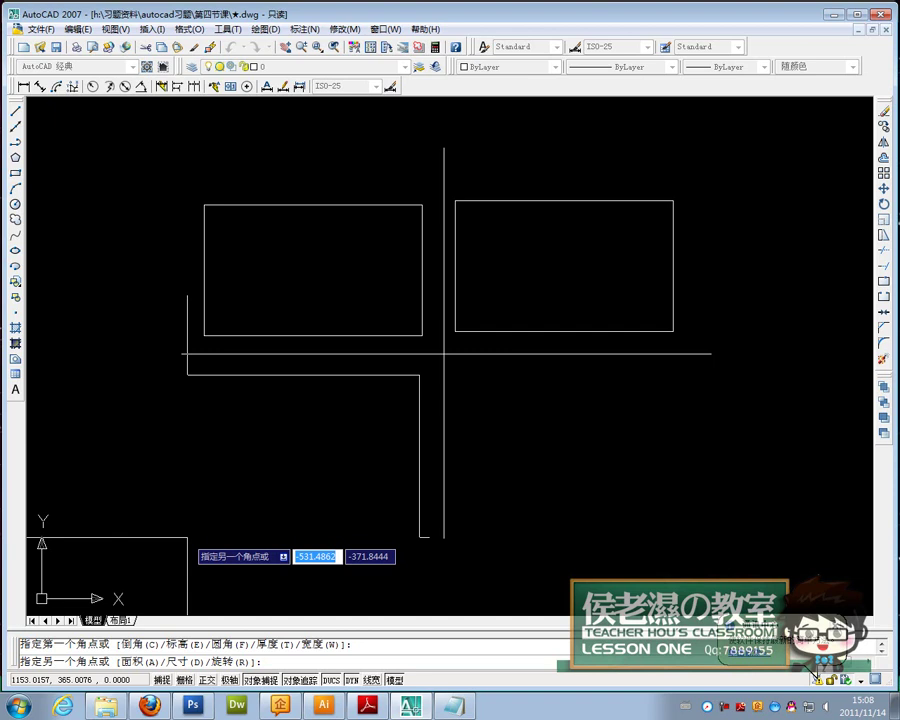
text(-500)
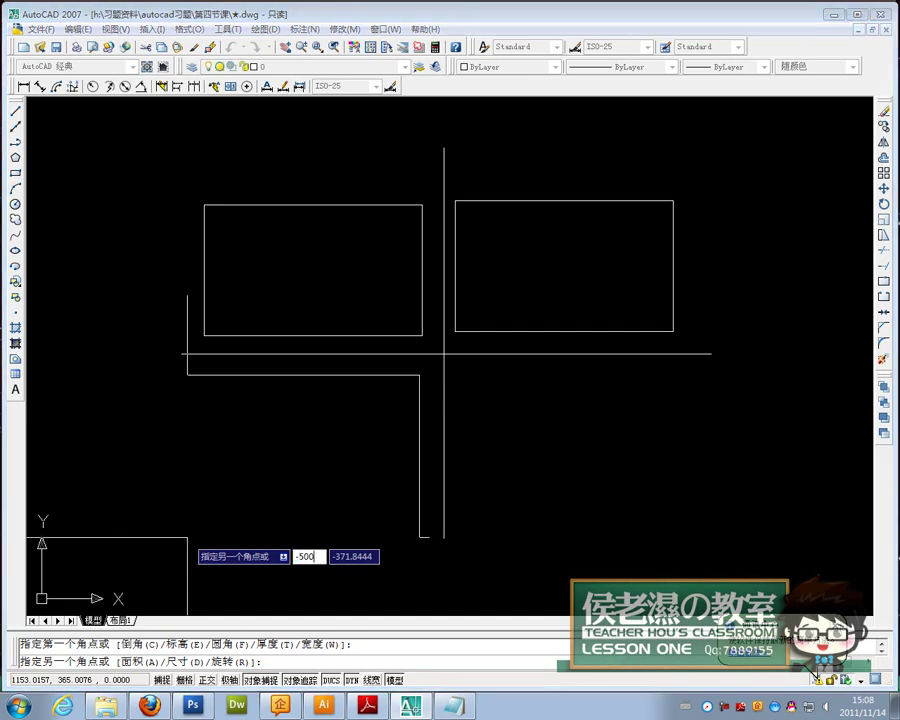
key(Tab)
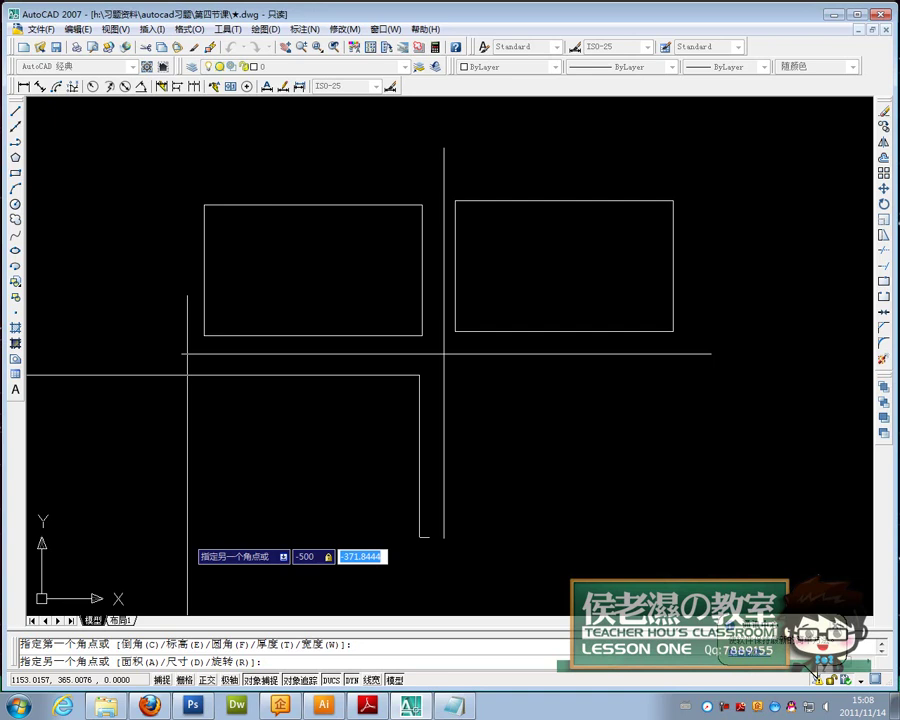
text(-300)
key(Return)
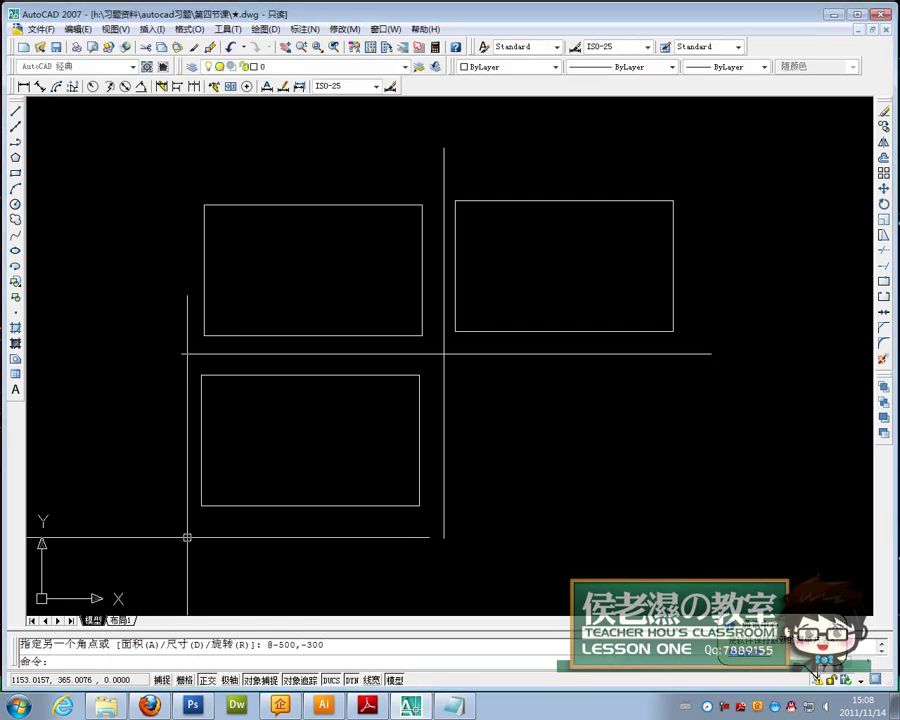
Draw a rectangle about 507 by 327 units in the lower-right quadrant of the axes.
click(15, 172)
click(463, 381)
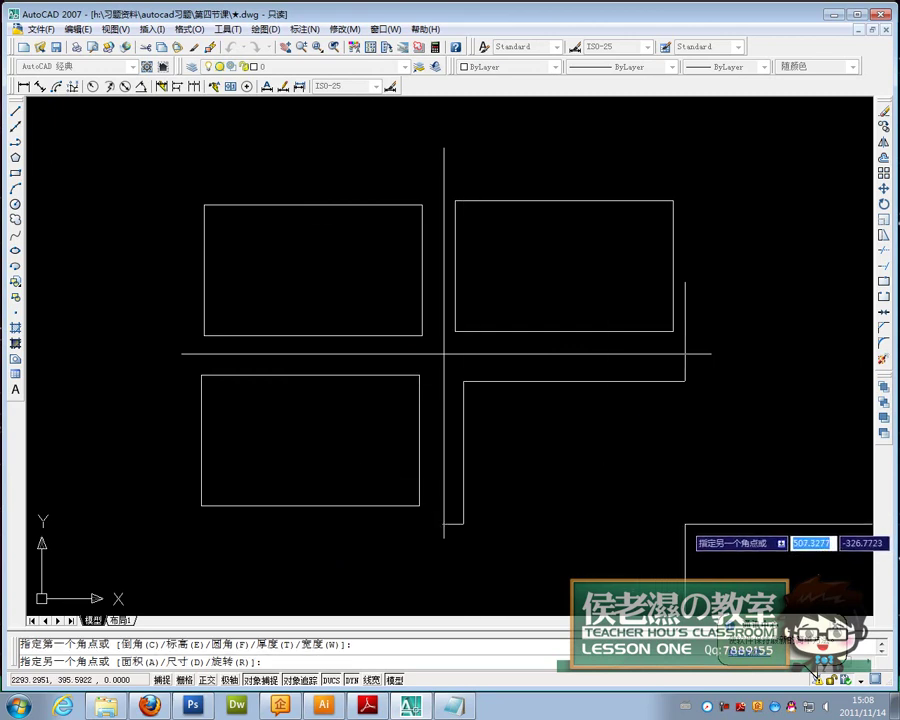
click(685, 522)
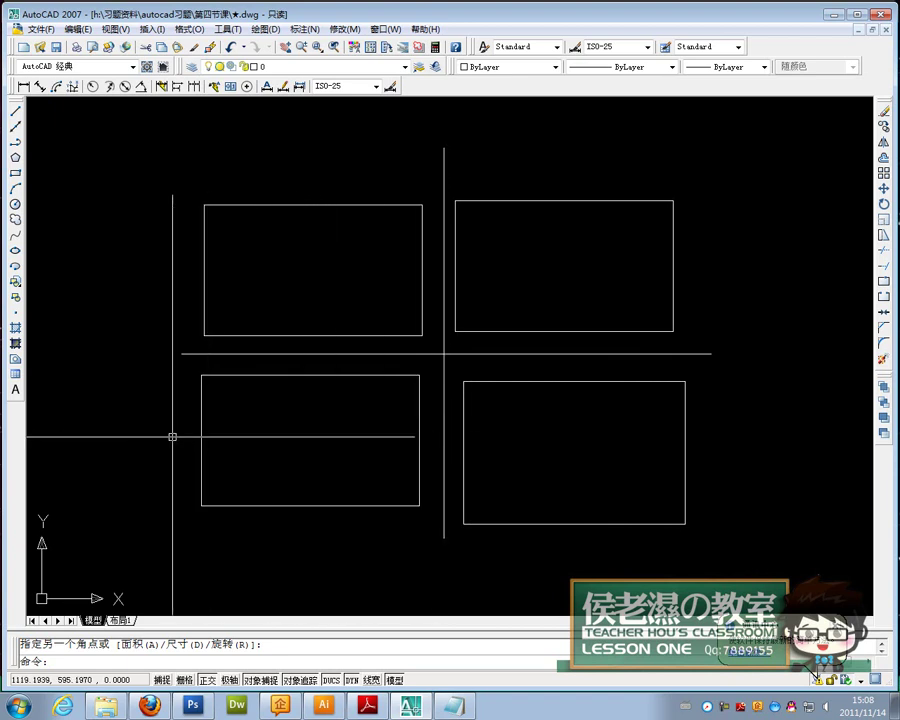
mouse_move(158, 430)
middle_down()
mouse_move(344, 432)
mouse_move(736, 384)
middle_up()
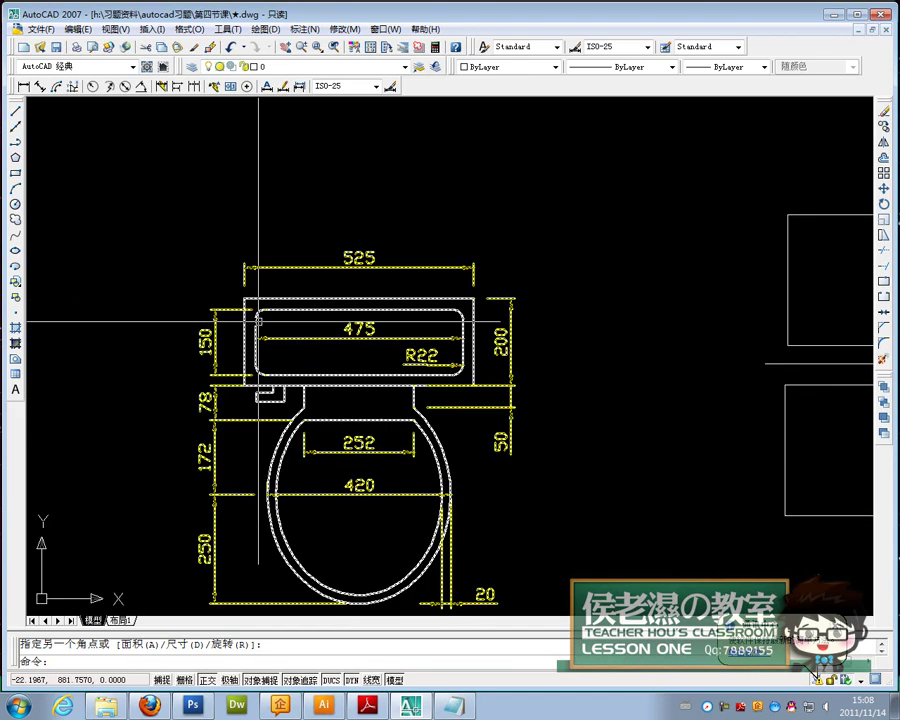
middle_drag(276, 310, 284, 288)
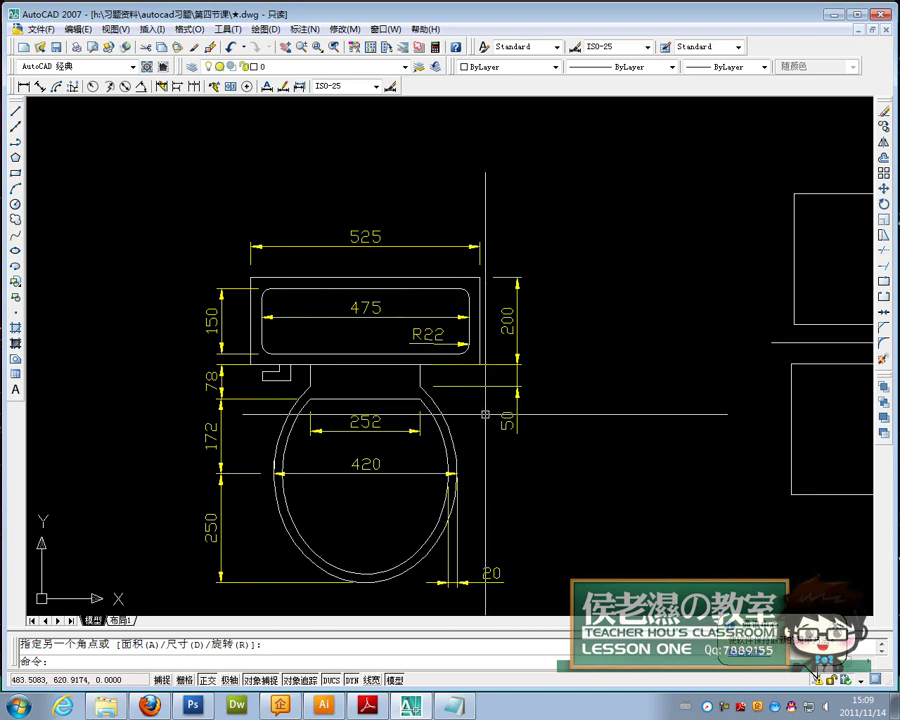
middle_drag(719, 421, 24, 416)
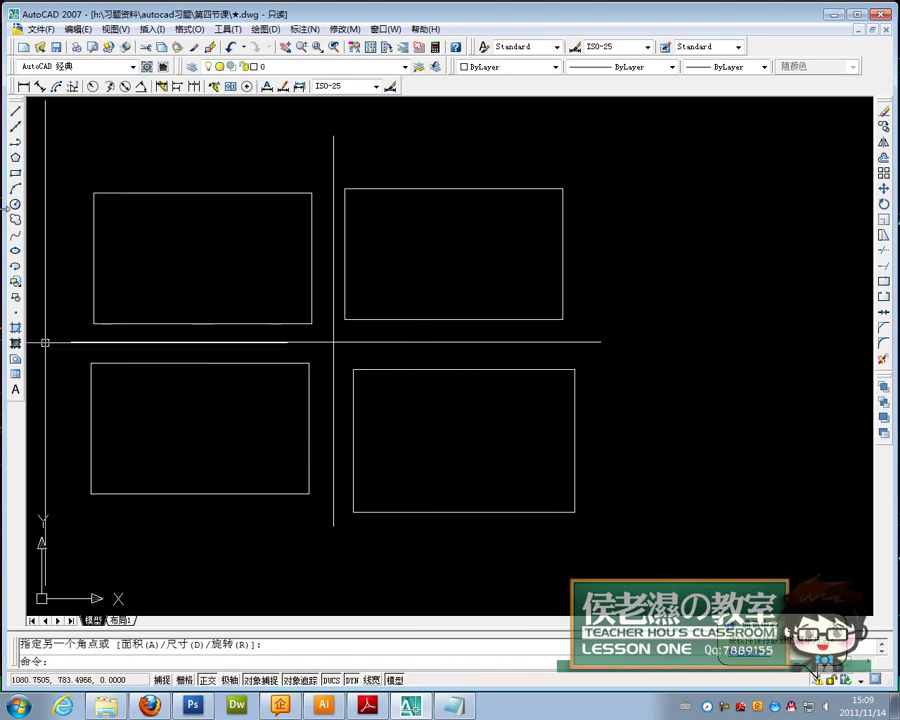
click(15, 173)
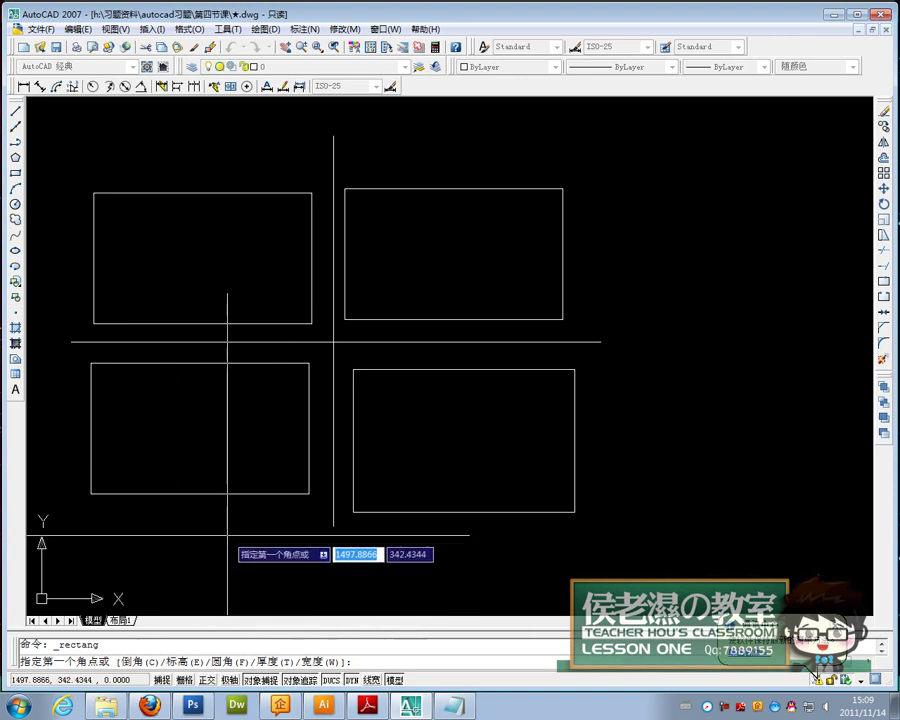
key(Escape)
Draw a diagonal line across the upper-right corner of the rectangle in the upper-right quadrant.
text(l)
key(Return)
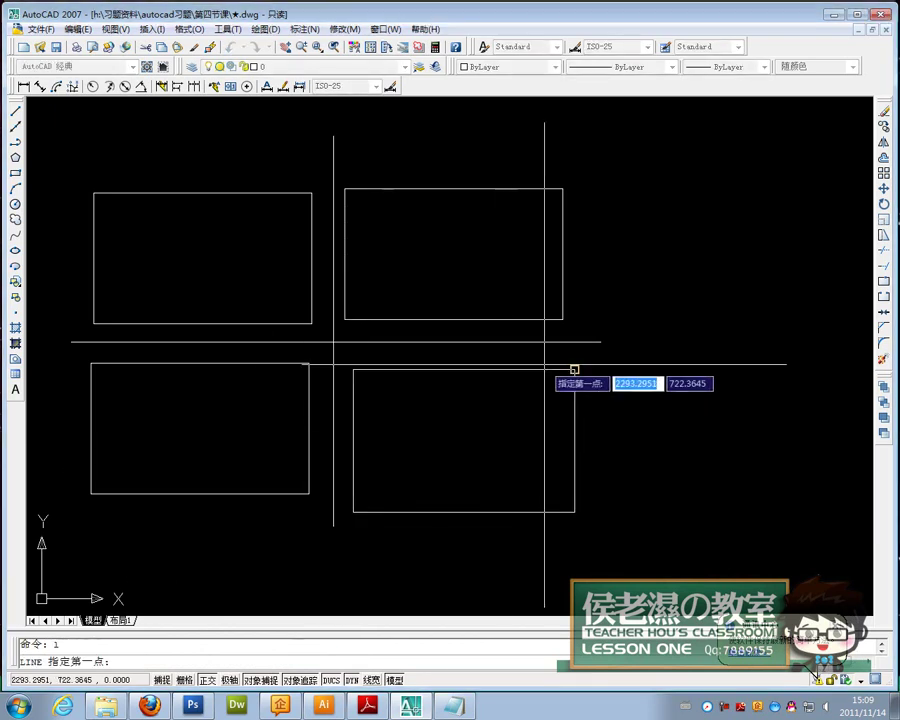
click(578, 222)
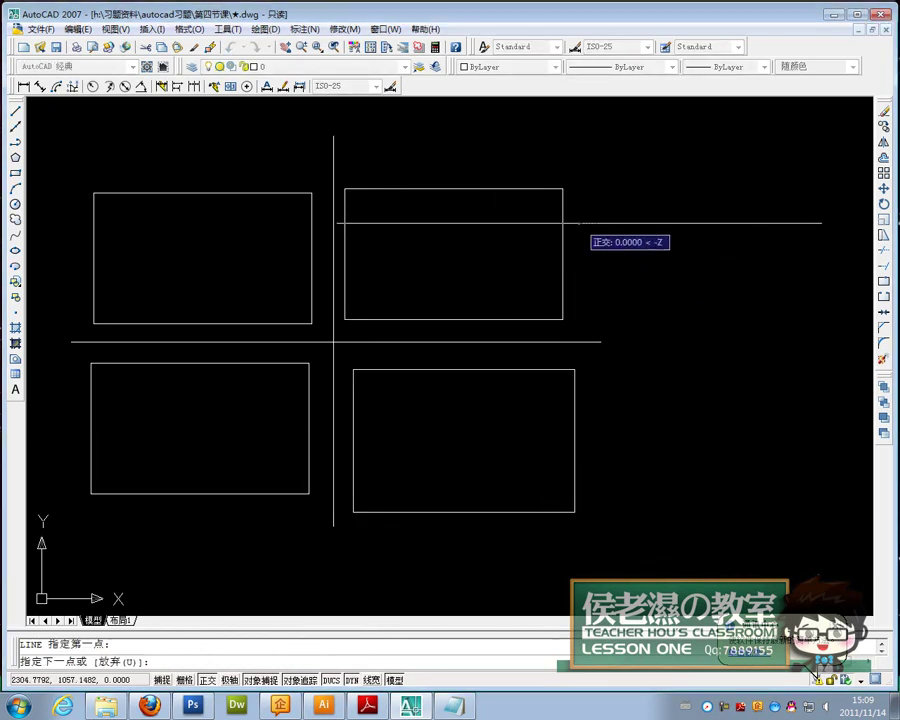
click(503, 173)
key(Return)
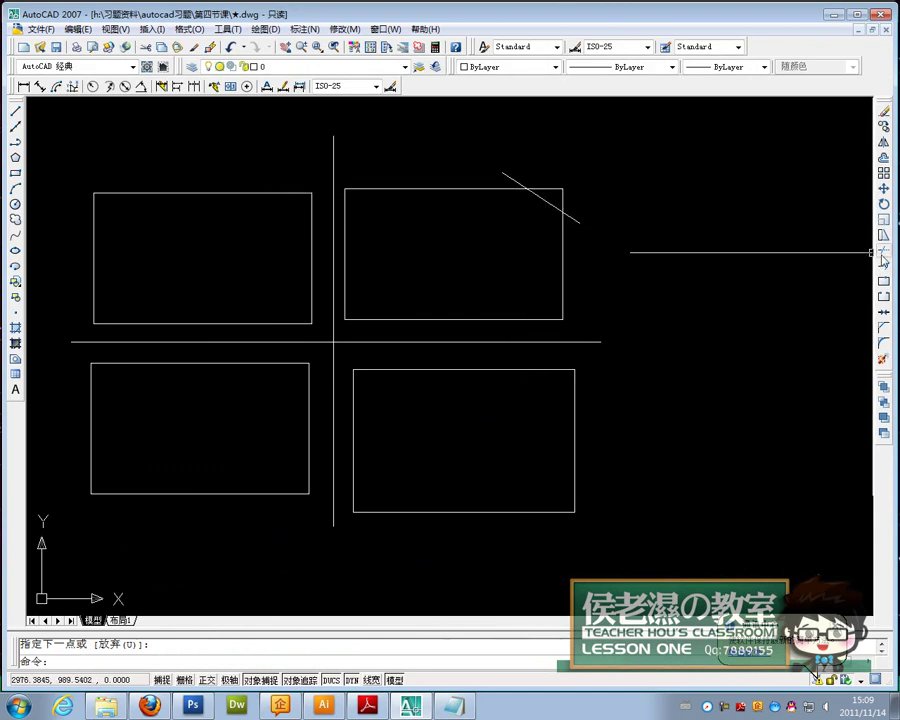
Trim the diagonal line's overhanging end segments and the rectangle's corner so that only a cut corner is left.
click(884, 250)
key(Return)
click(575, 220)
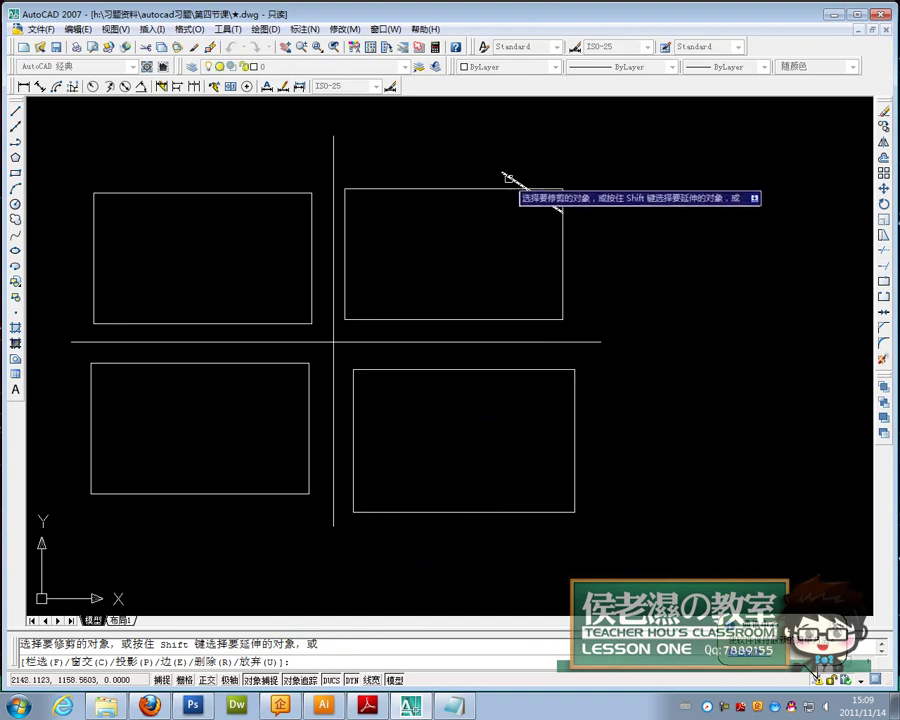
click(558, 192)
right_click(607, 205)
click(614, 212)
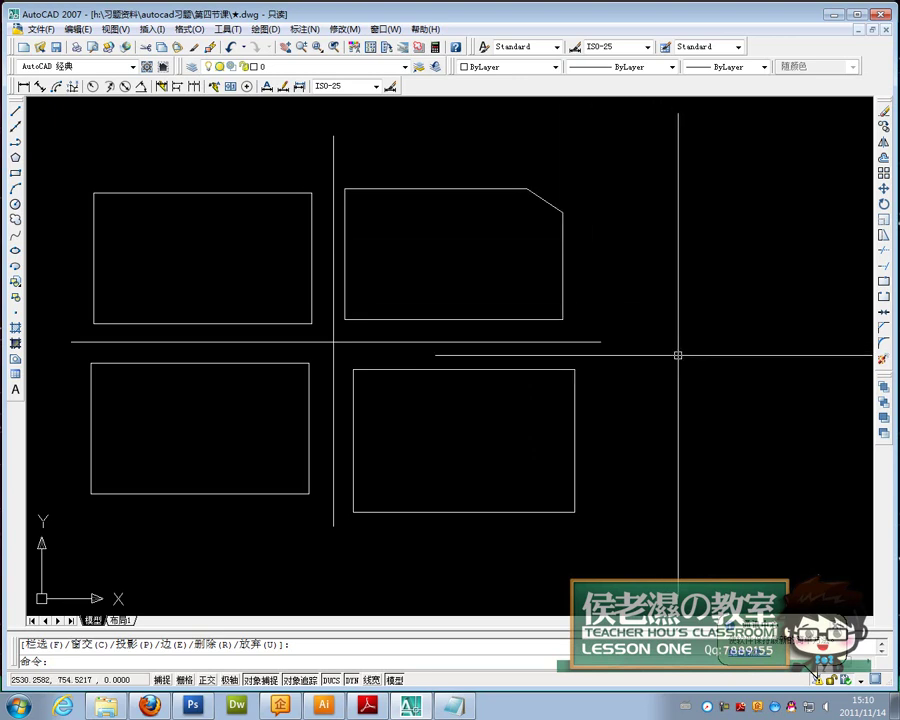
Draw a chamfered rectangle in the empty area beside the quadrant rectangles, with first chamfer distance 200 and second 100.
middle_drag(689, 357, 427, 356)
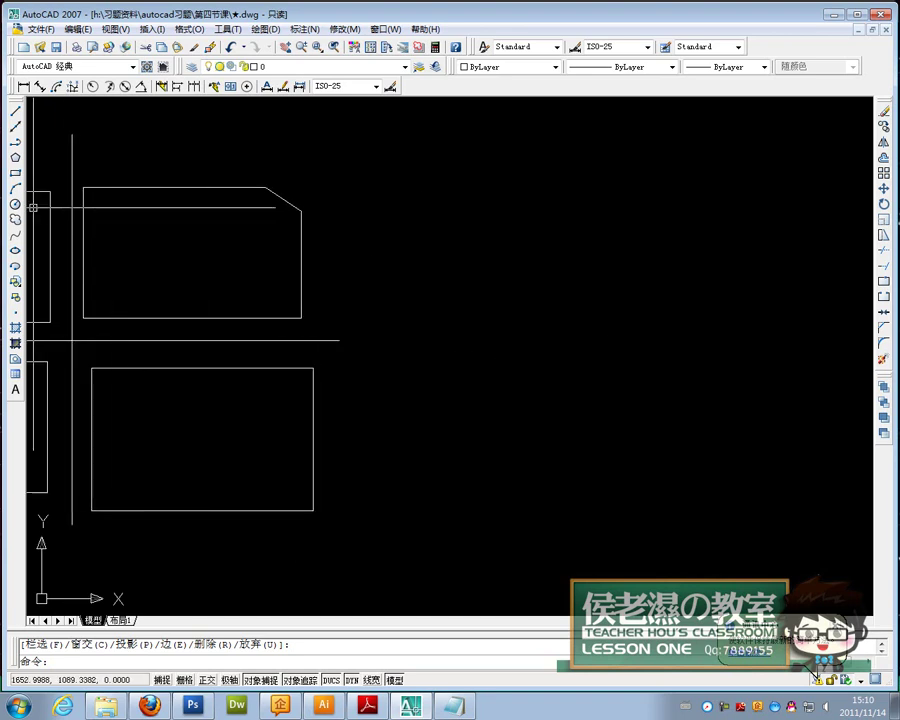
click(15, 173)
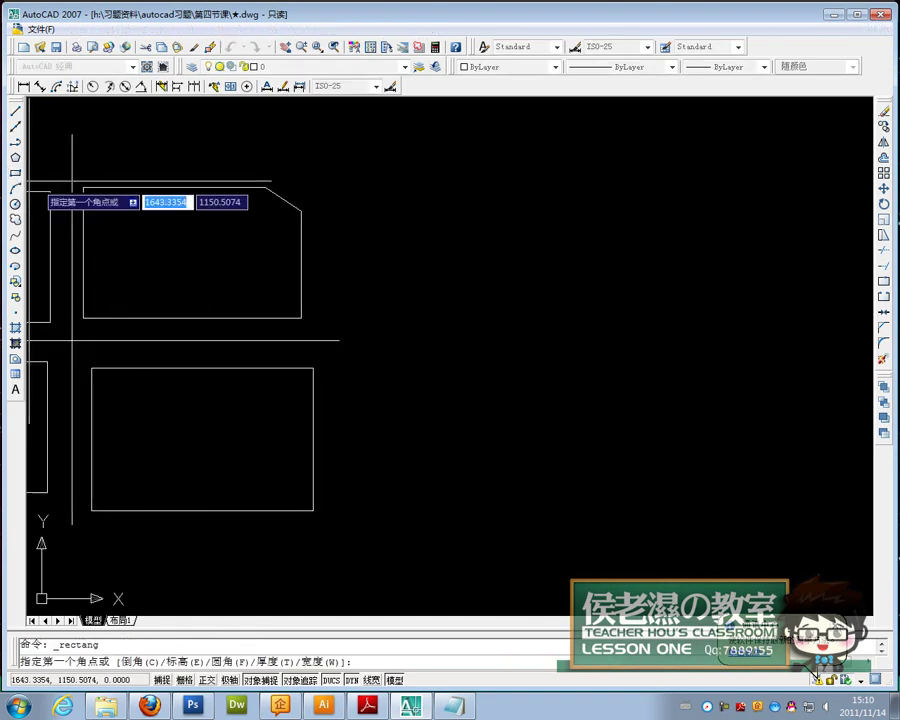
right_click(426, 235)
click(458, 362)
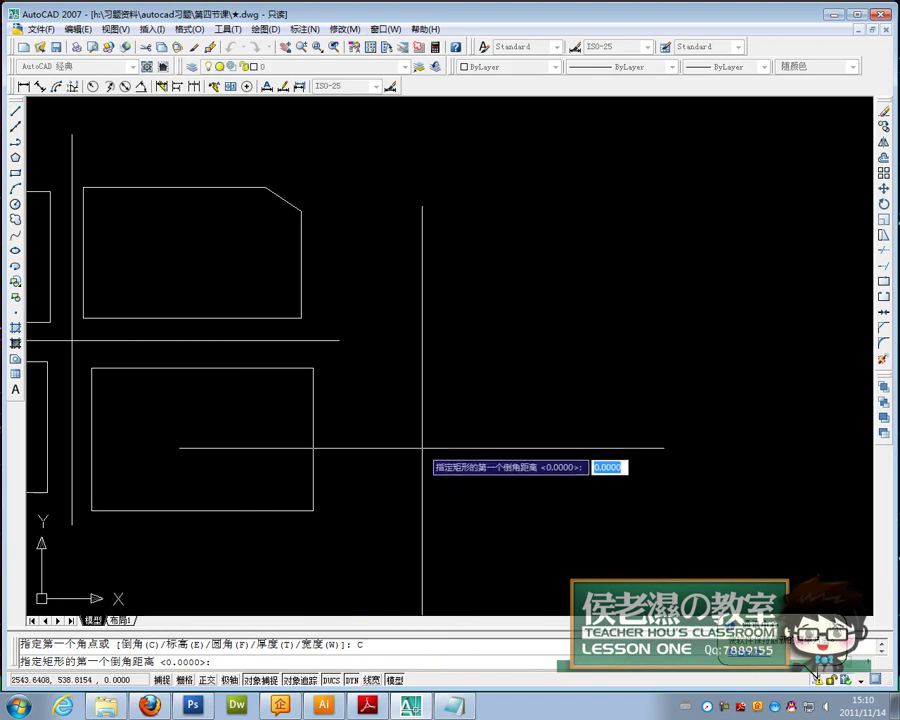
text(20)
key(Return)
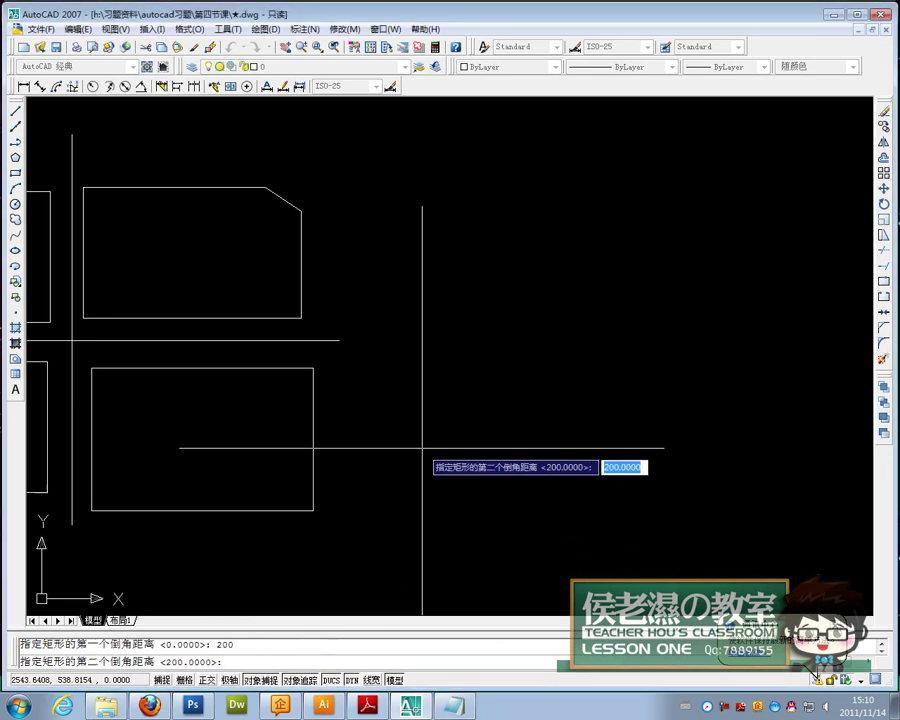
text(1)
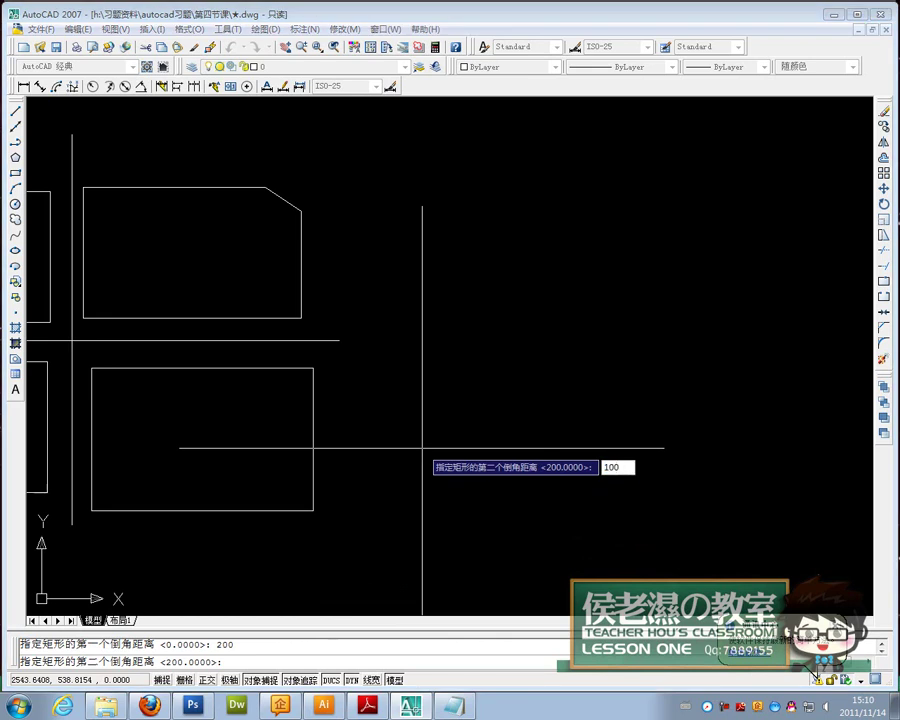
key(Return)
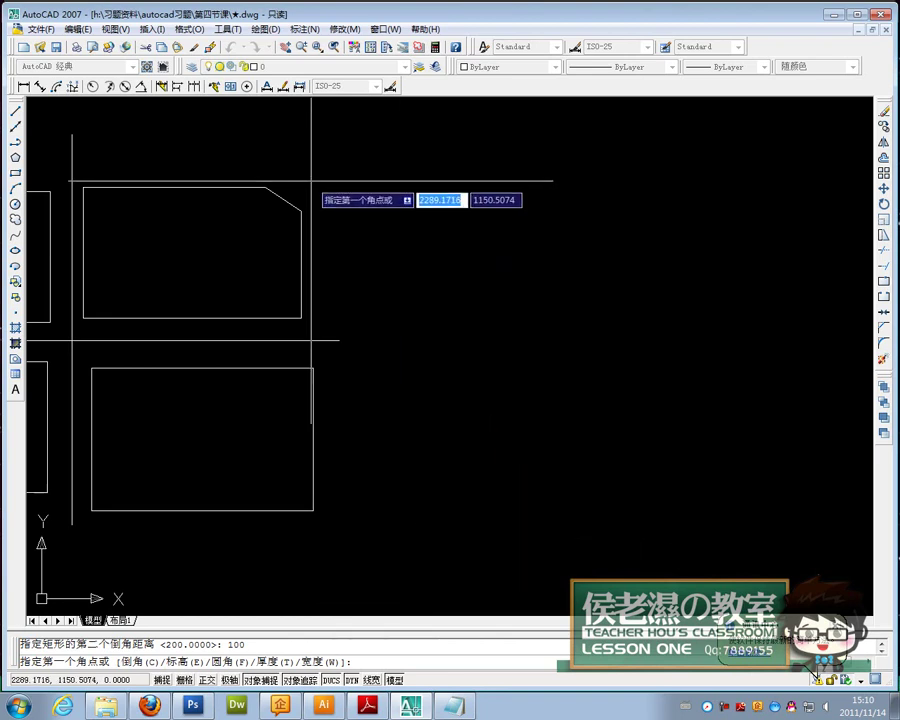
click(407, 190)
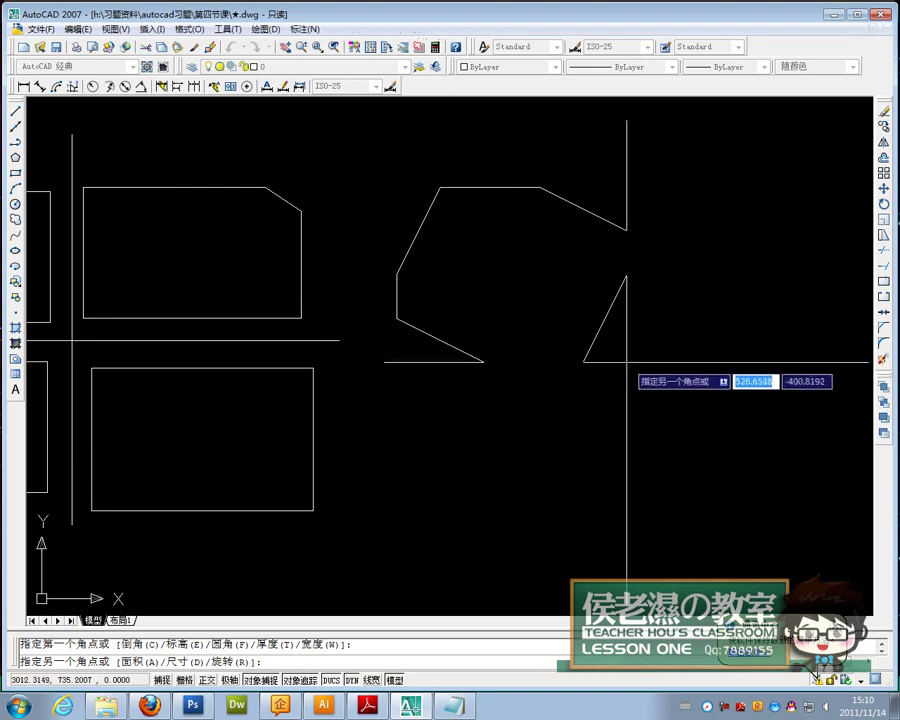
click(651, 372)
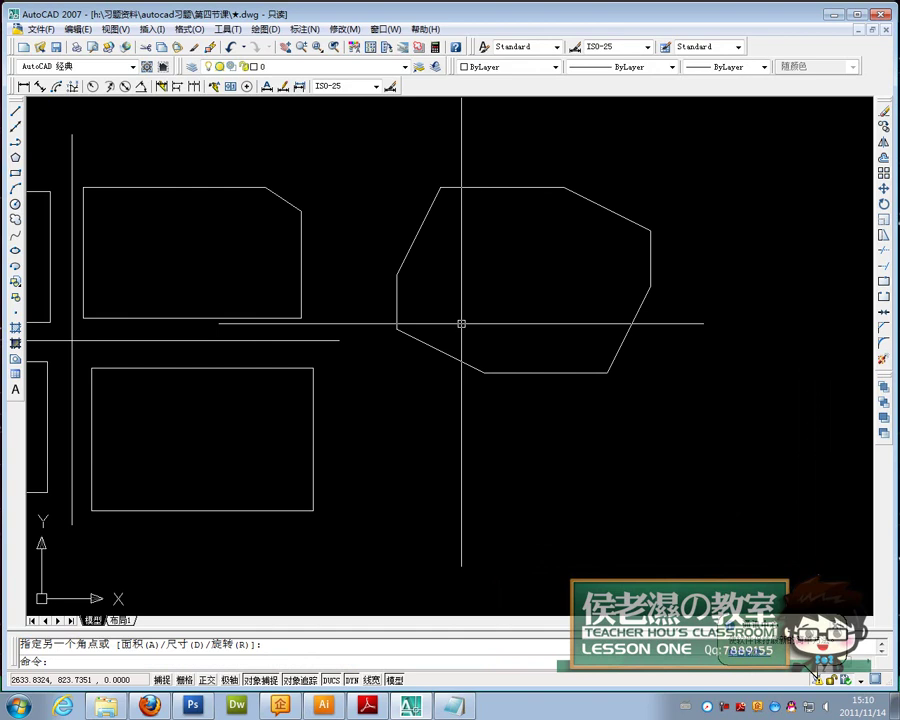
Draw lines extending the chamfered rectangle's edges to the sharp corners at its upper left and upper right.
click(14, 114)
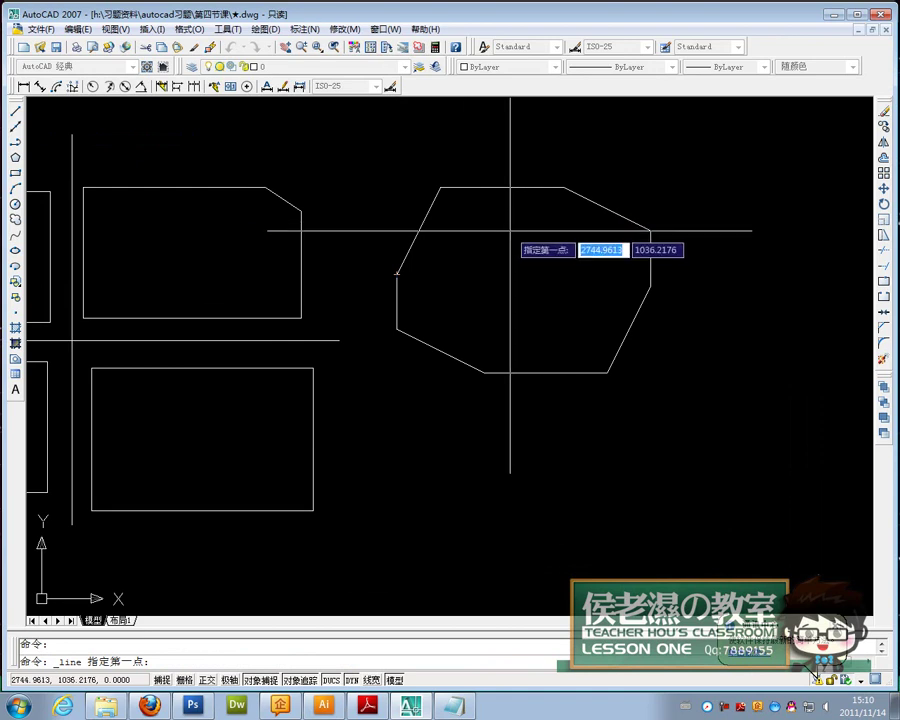
click(397, 272)
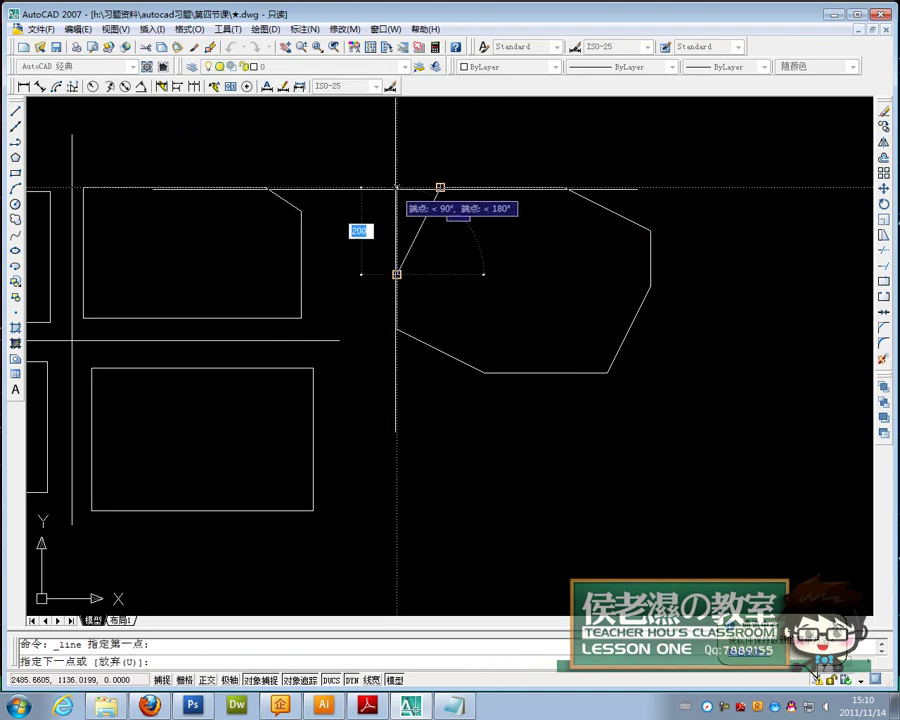
click(397, 187)
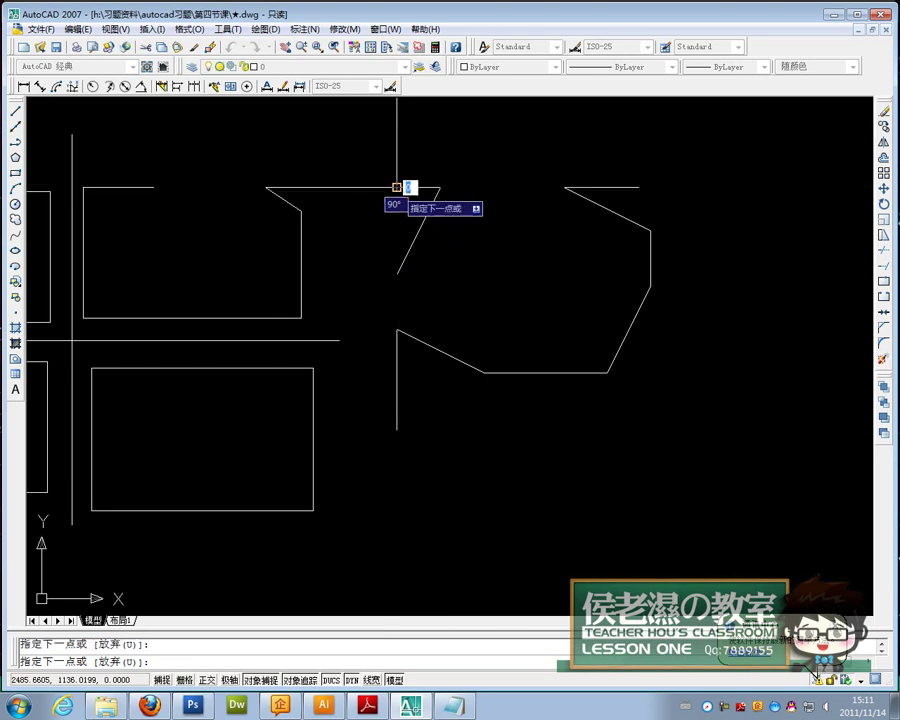
click(440, 187)
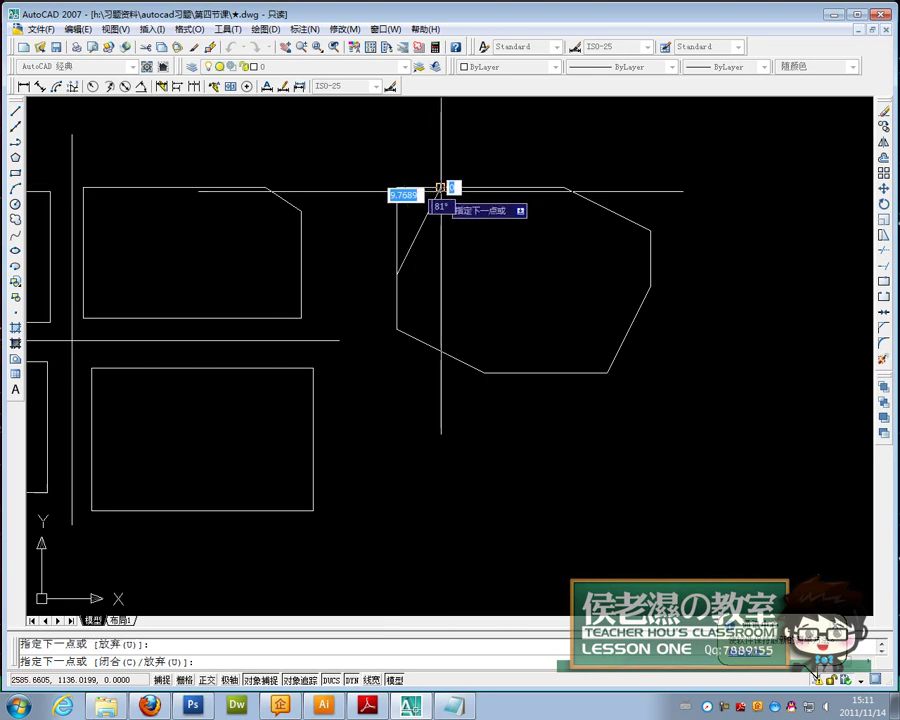
key(space)
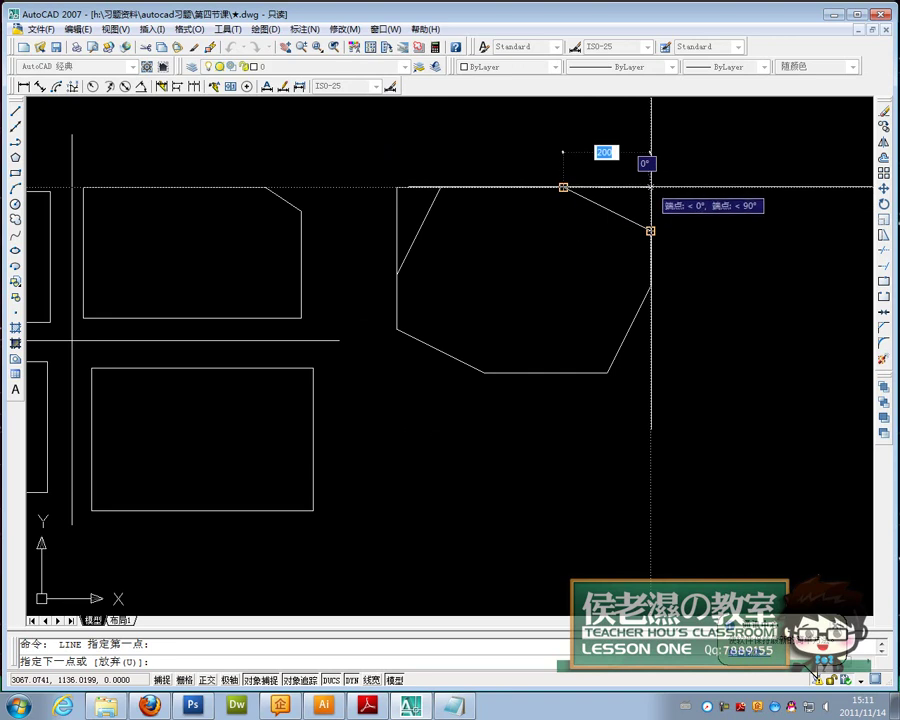
click(650, 187)
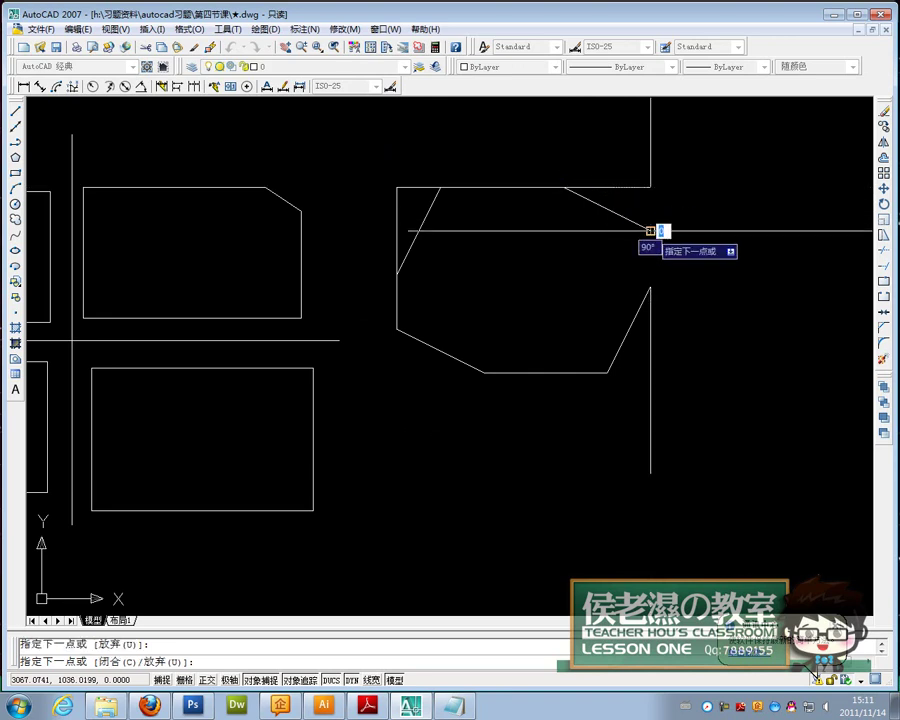
text(c)
key(Return)
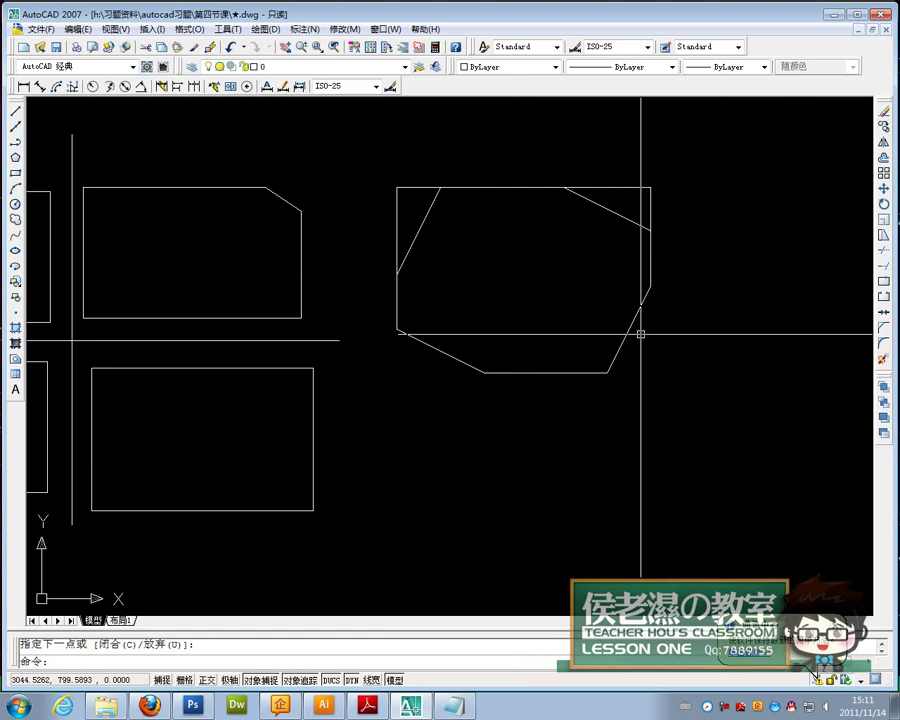
Erase the chamfered rectangle together with its added corner lines.
click(674, 405)
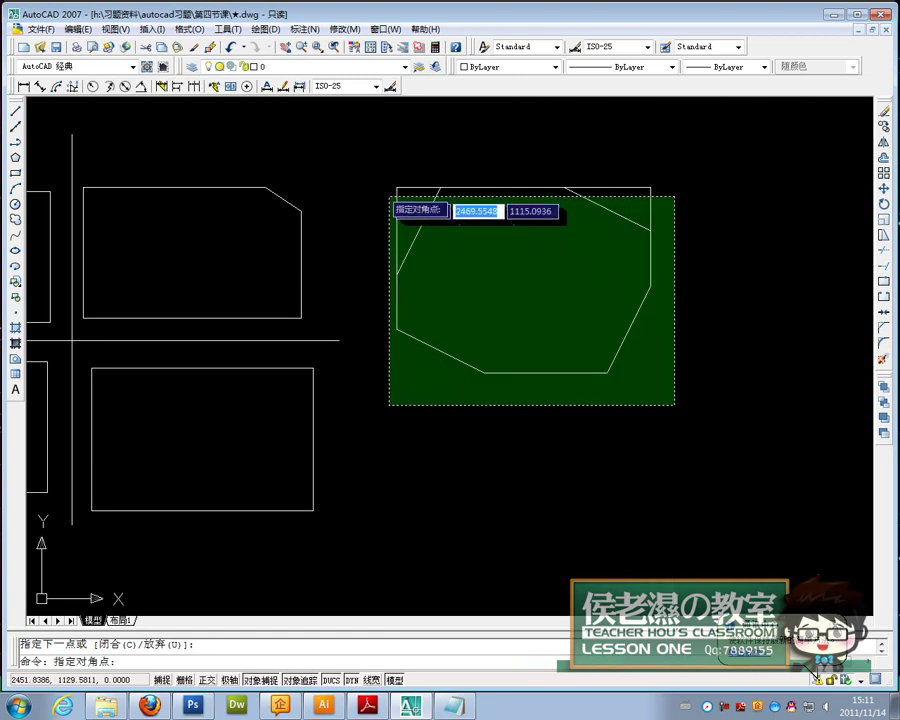
click(374, 168)
key(Delete)
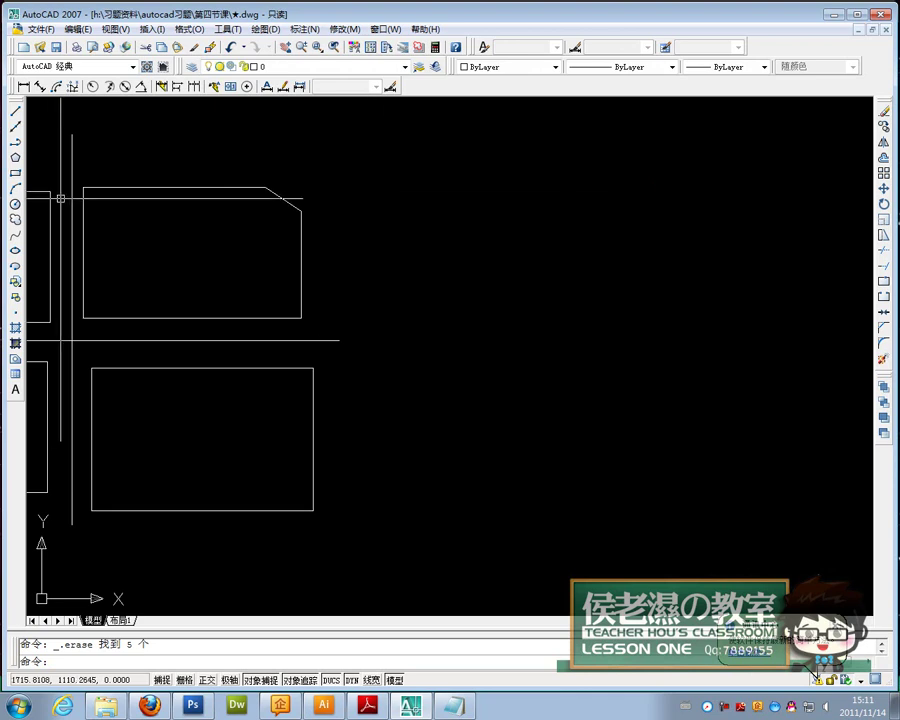
Draw a rounded rectangle in the empty area beside the quadrant rectangles, using a fillet radius of 50.
click(16, 173)
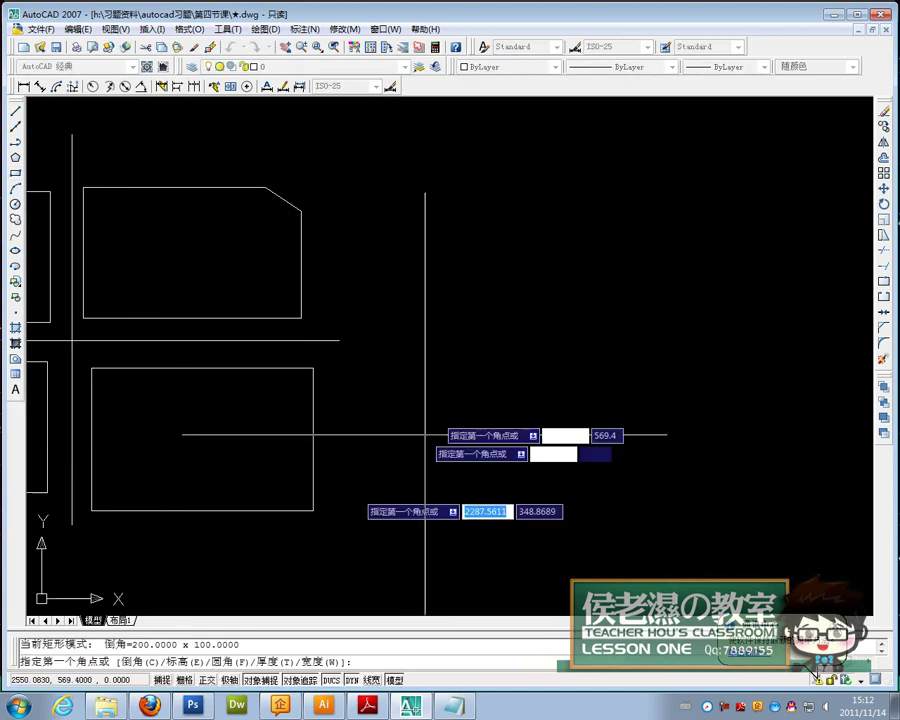
right_click(491, 235)
click(533, 336)
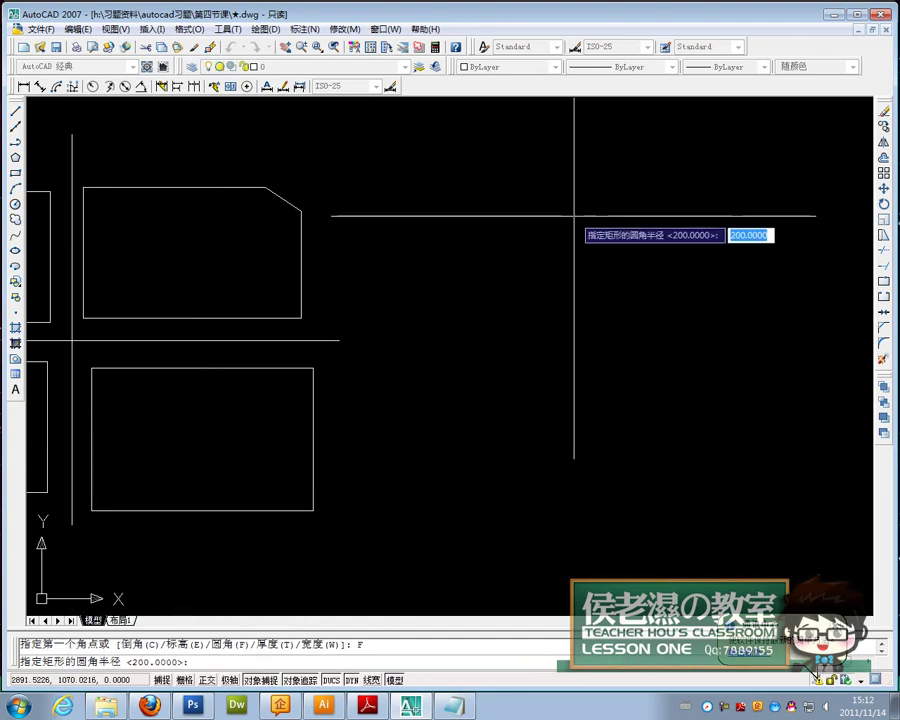
text(50)
key(Return)
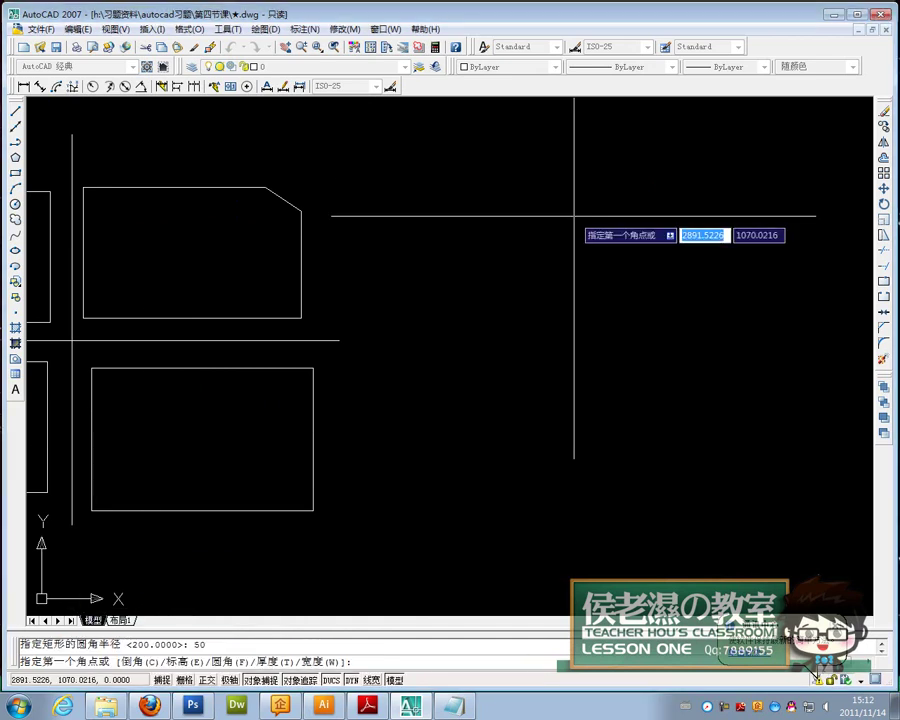
click(430, 184)
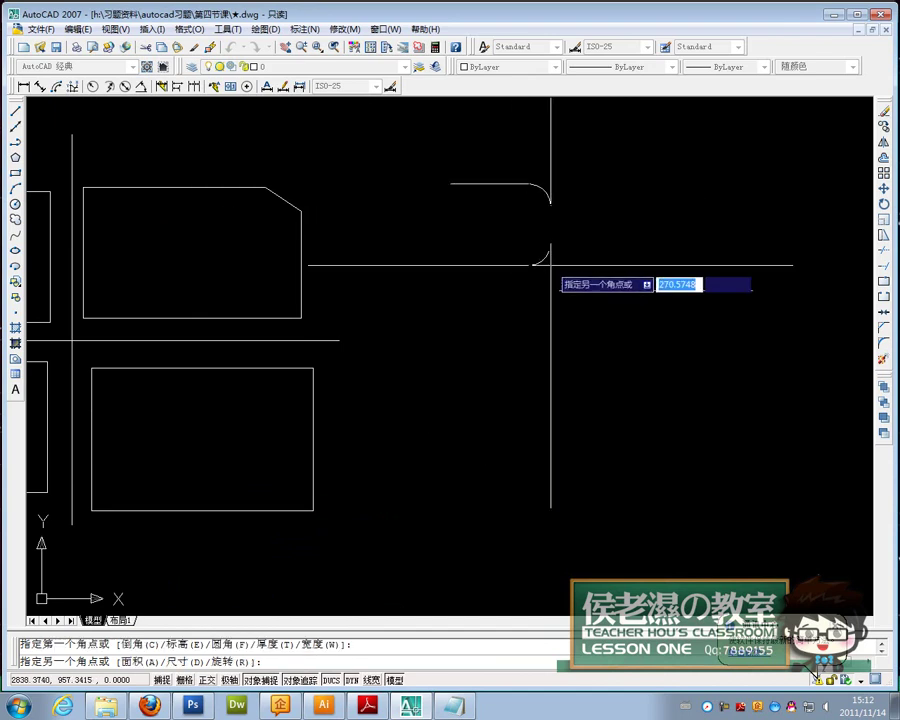
click(627, 320)
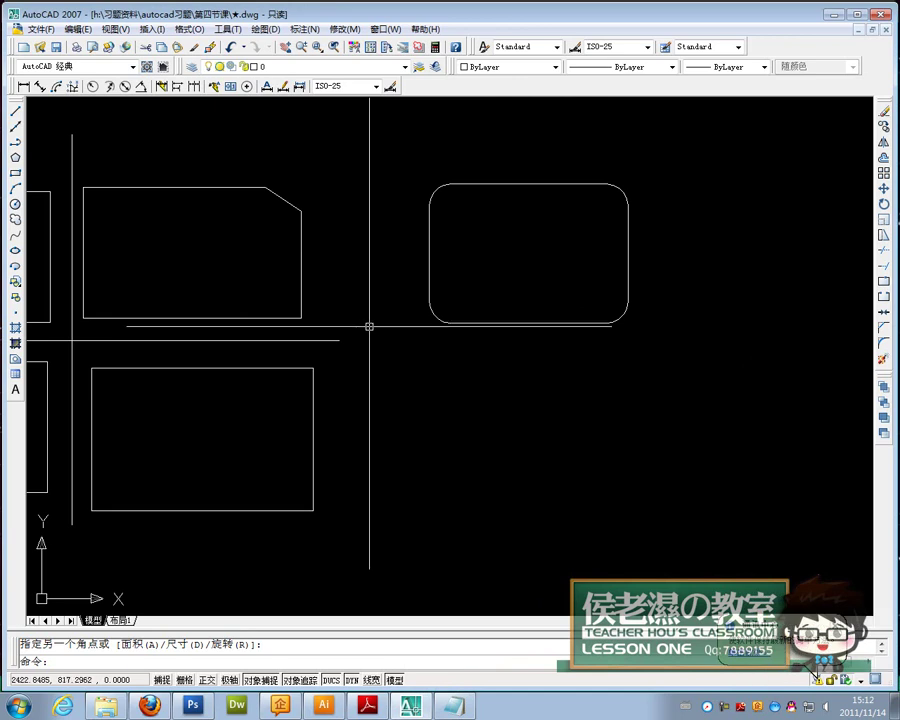
Draw a larger rounded rectangle around the existing rounded one, keeping the fillet radius of 50.
click(14, 177)
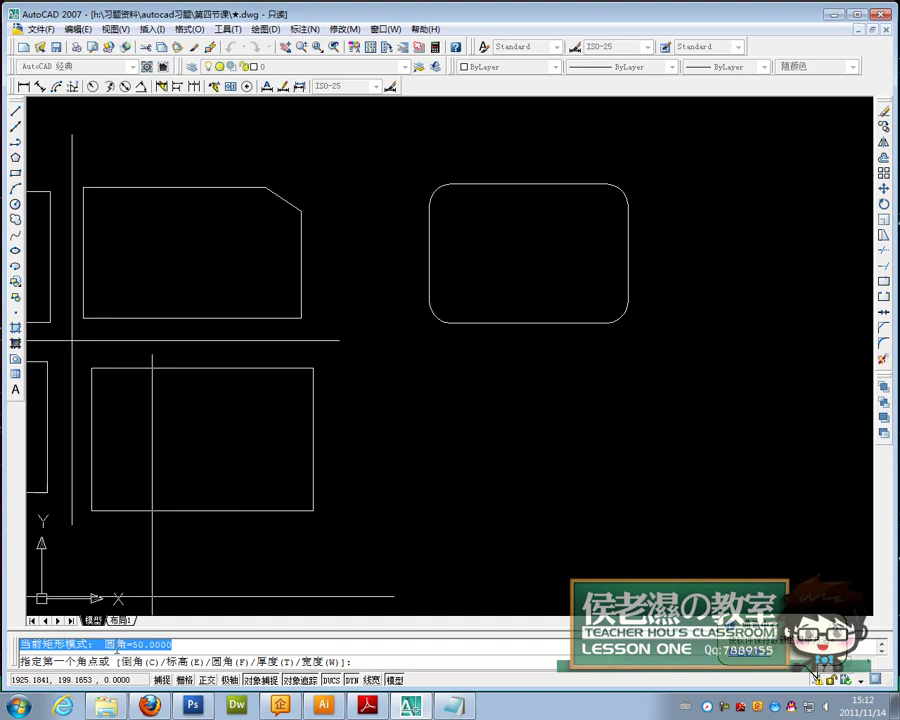
click(410, 165)
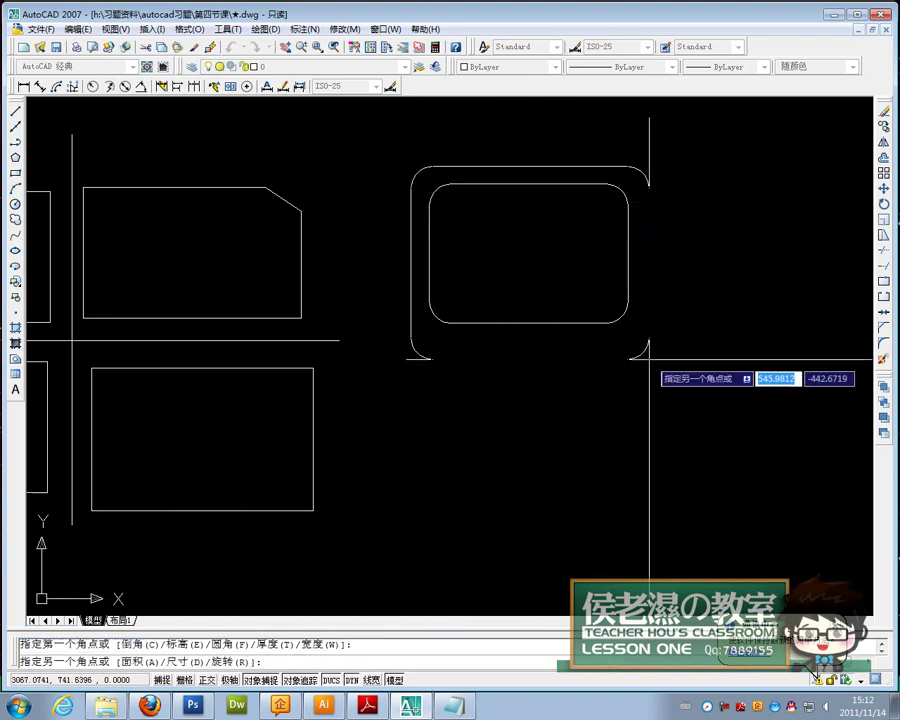
click(654, 355)
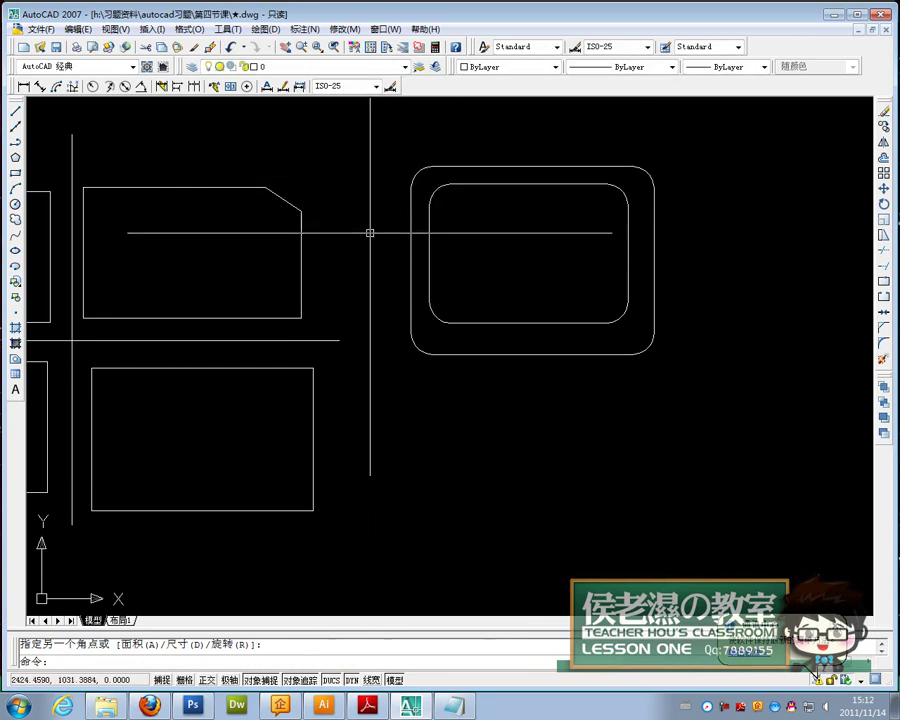
Draw a sharp-cornered rectangle around both rounded rectangles, with the rectangle fillet radius reset to 0.
click(16, 173)
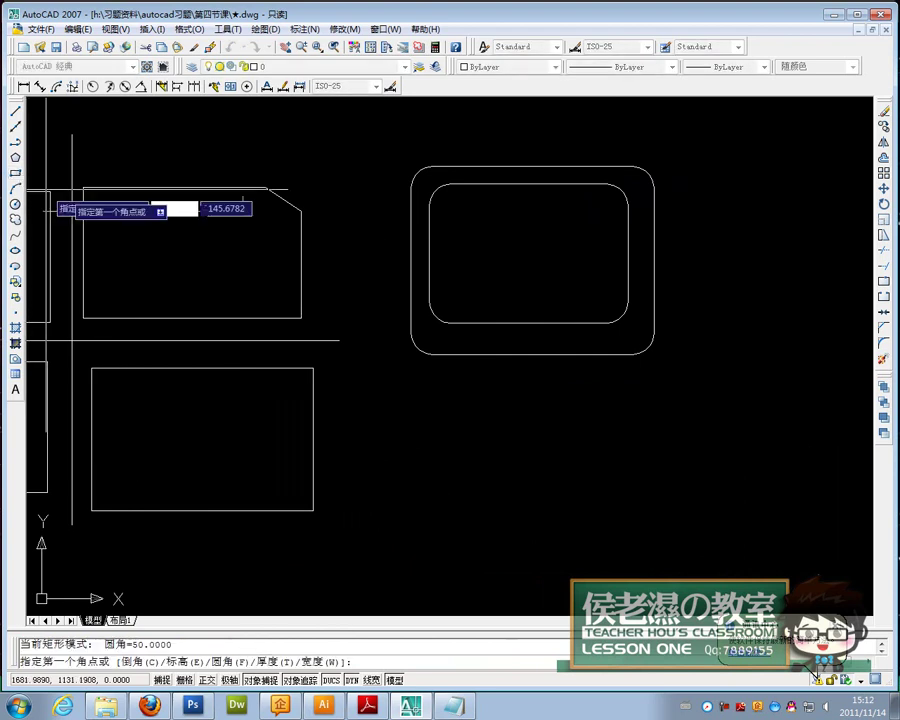
right_click(481, 387)
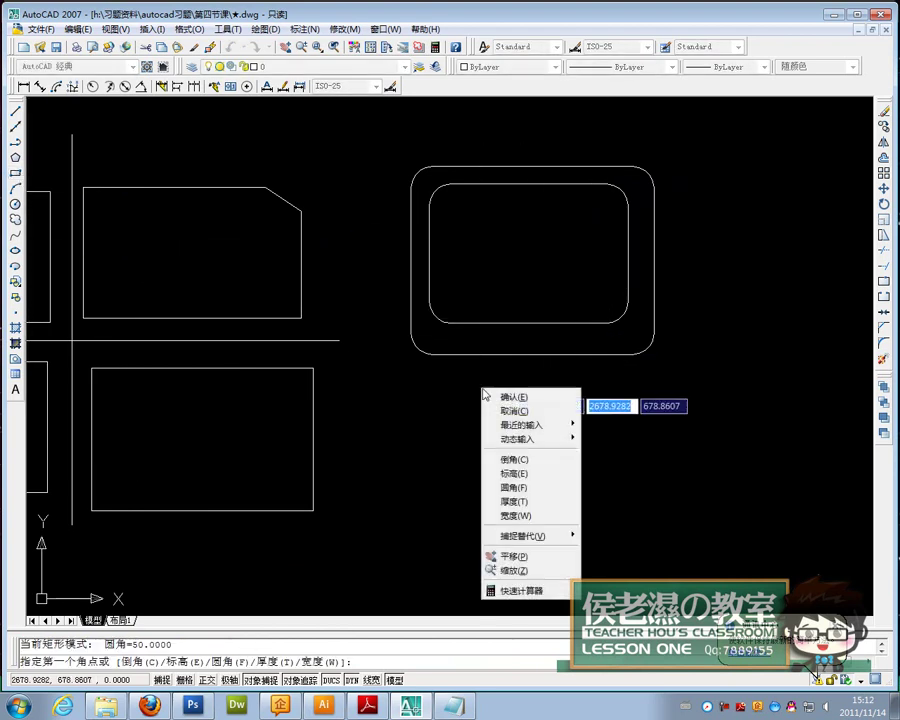
click(521, 480)
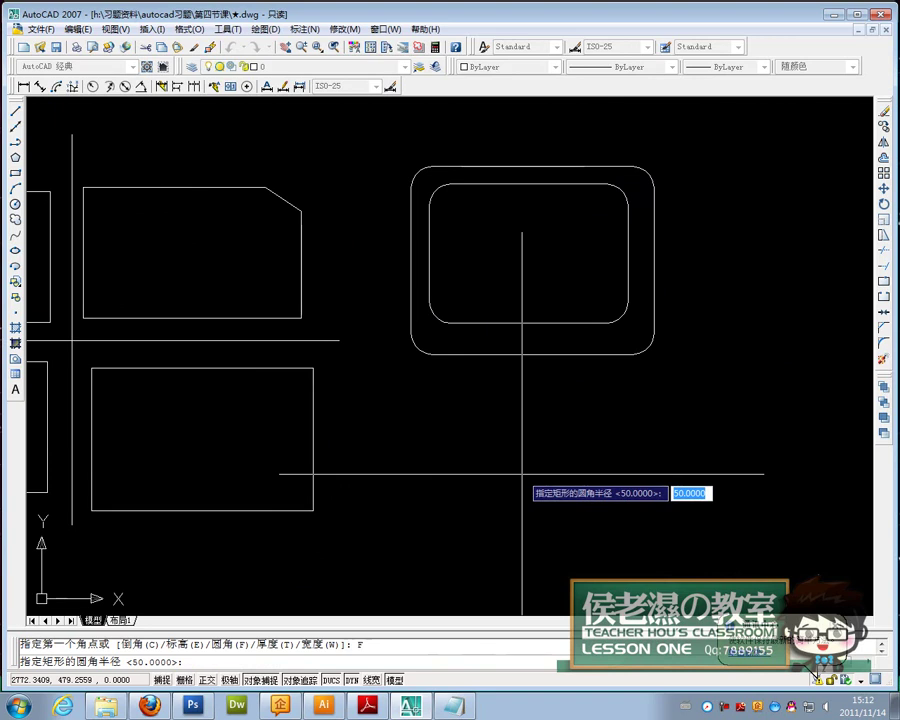
text(0)
key(Return)
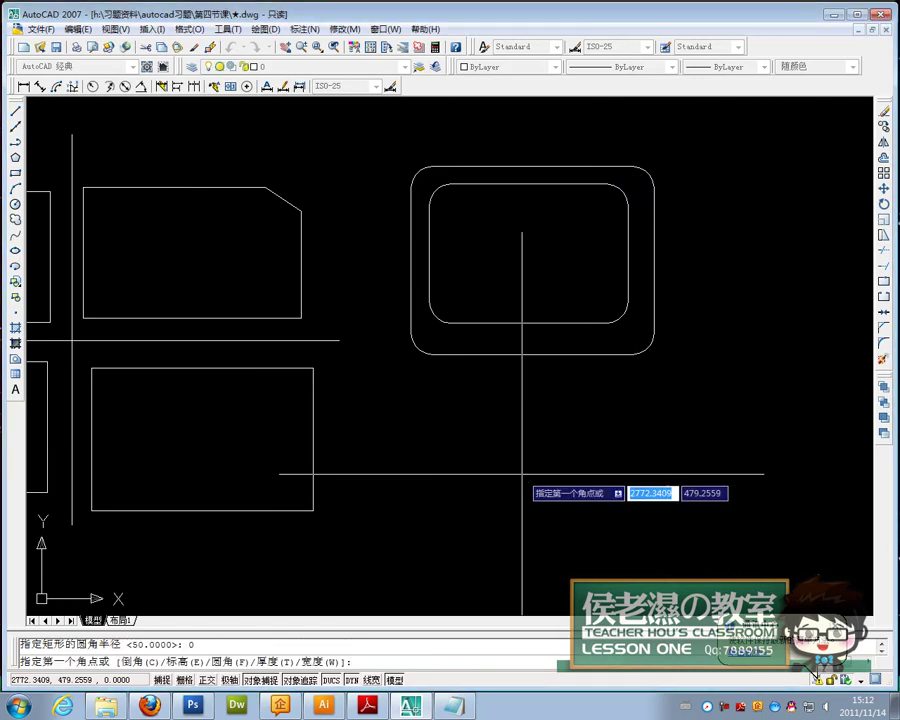
click(384, 145)
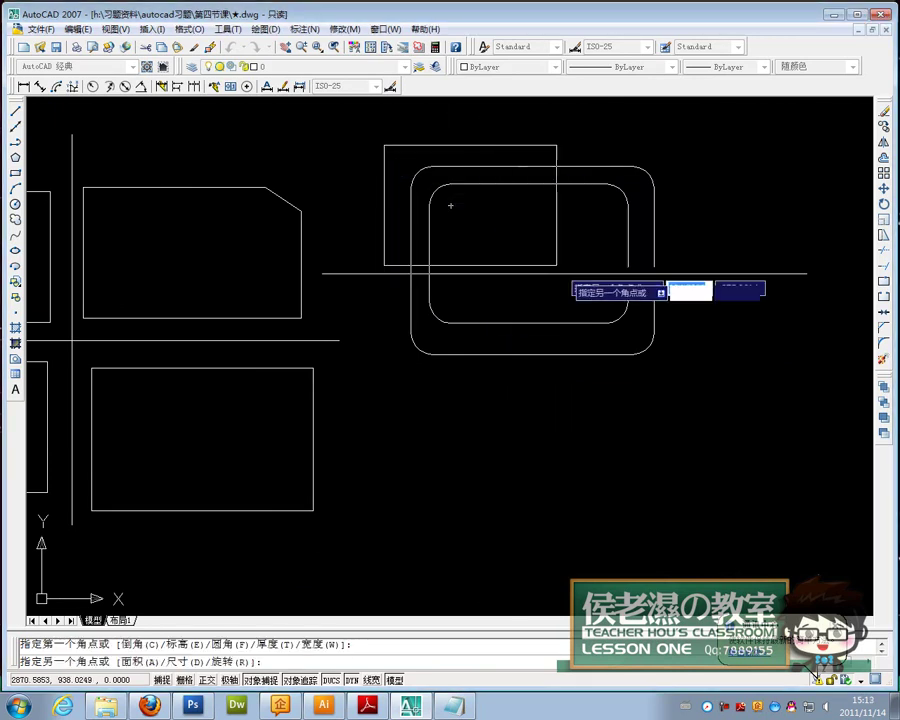
click(693, 383)
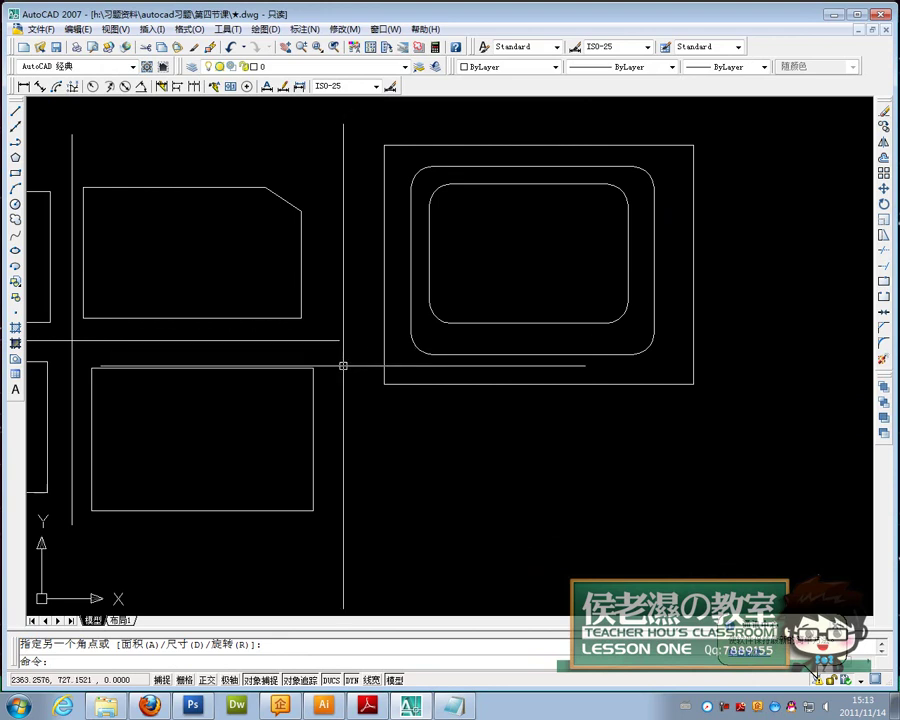
Draw a rectangle 525 wide and 200 high in the empty area beside the dimensioned toilet drawing, extending right and down from its first corner.
mouse_move(313, 369)
middle_down()
mouse_move(522, 377)
mouse_move(46, 379)
mouse_move(541, 376)
mouse_move(669, 336)
middle_up()
key(ctrl+a)
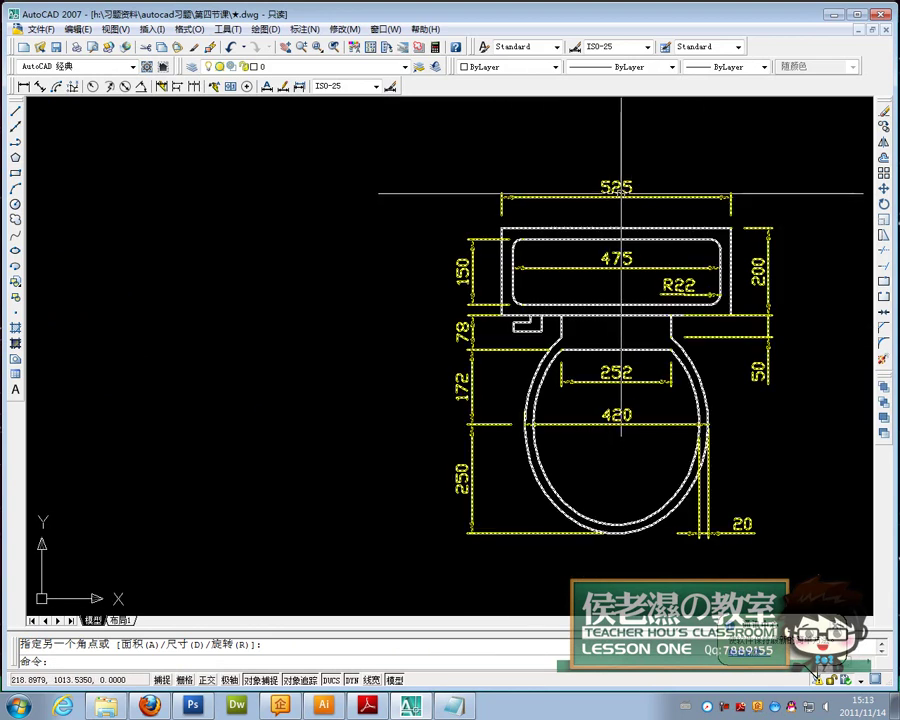
key(Escape)
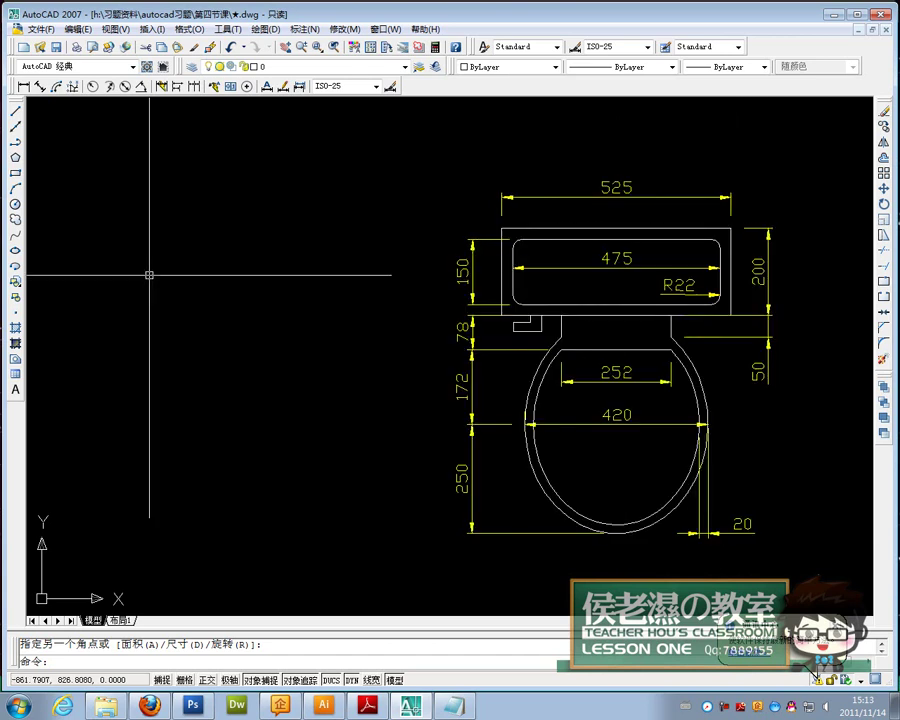
click(15, 172)
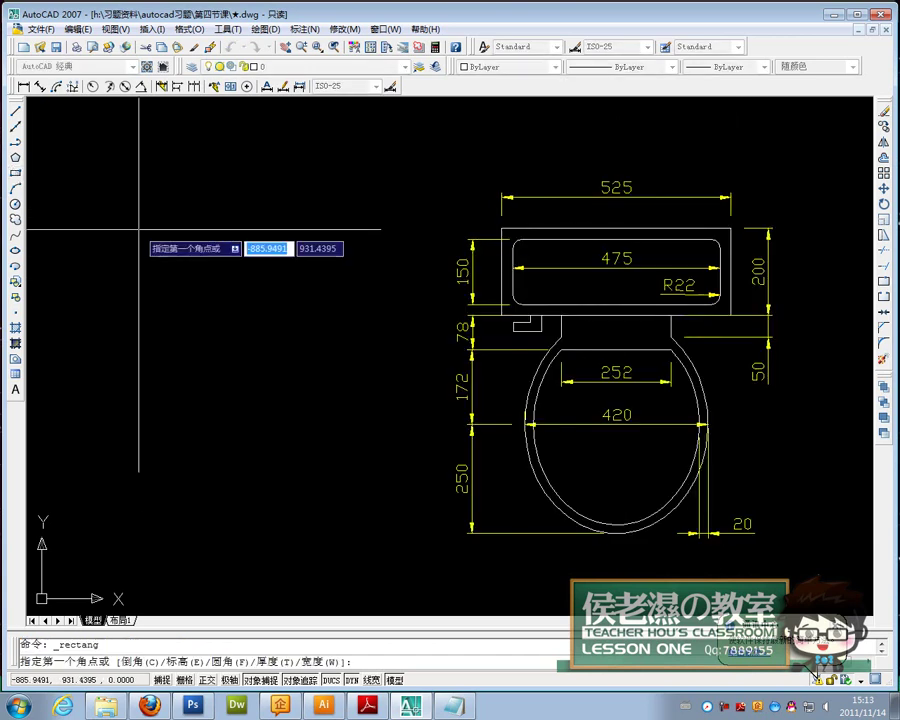
click(78, 207)
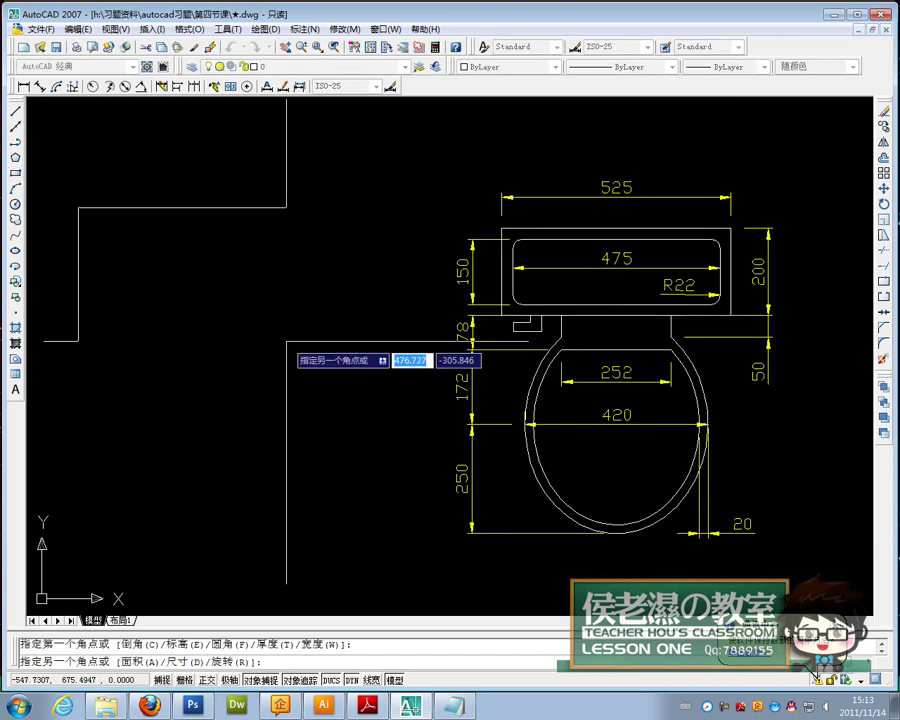
text(525)
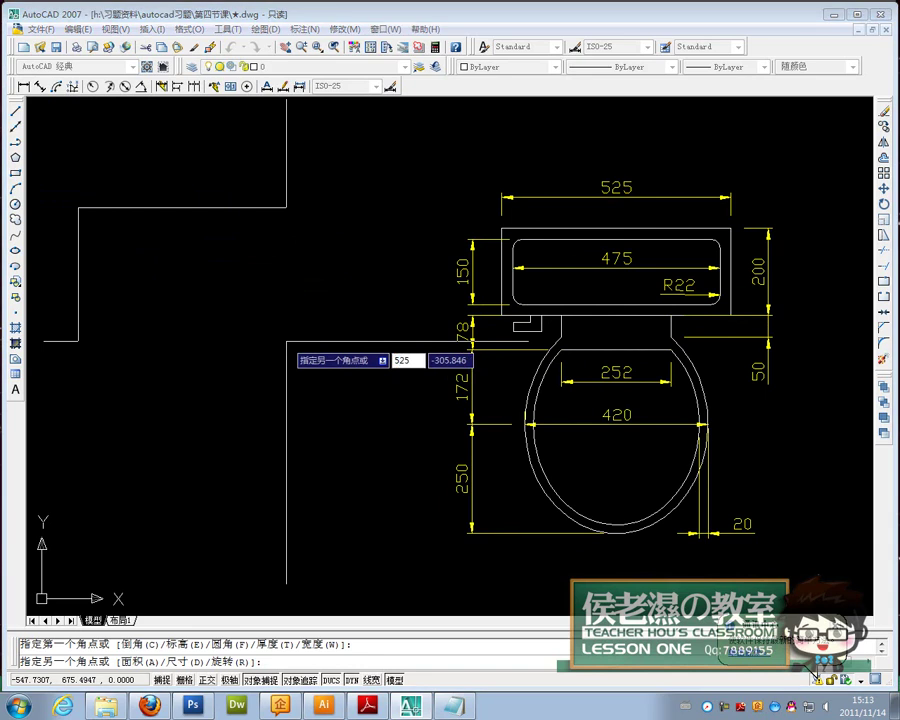
key(Tab)
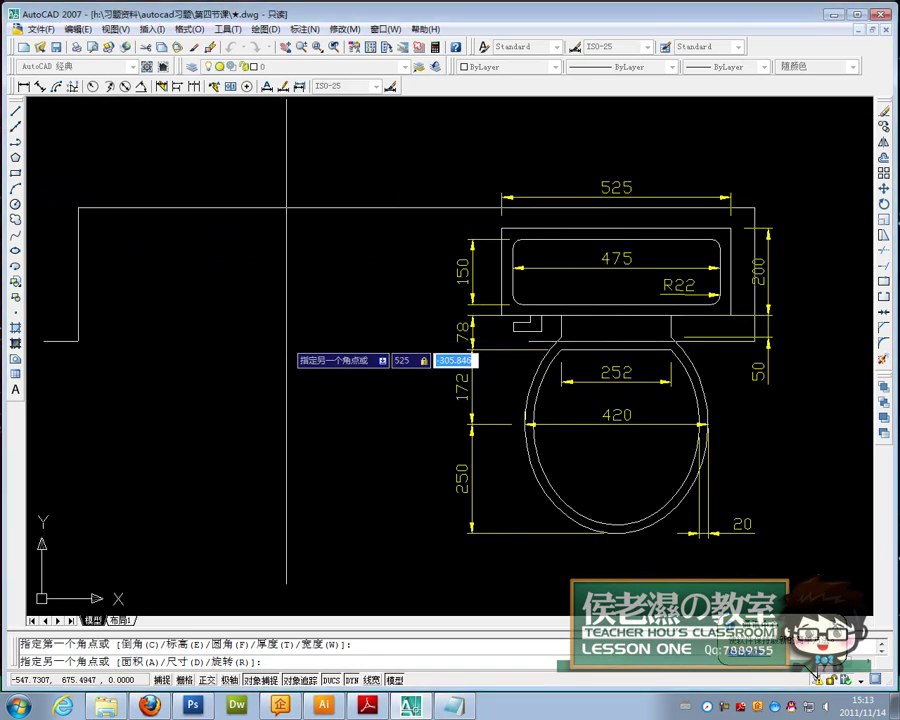
text(-)
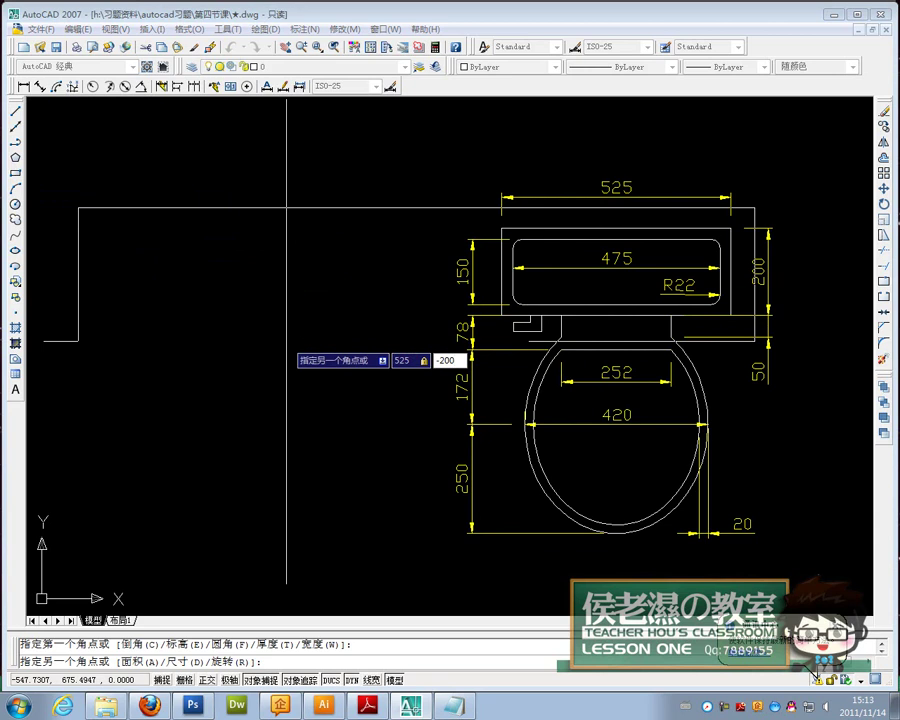
text(200)
key(Return)
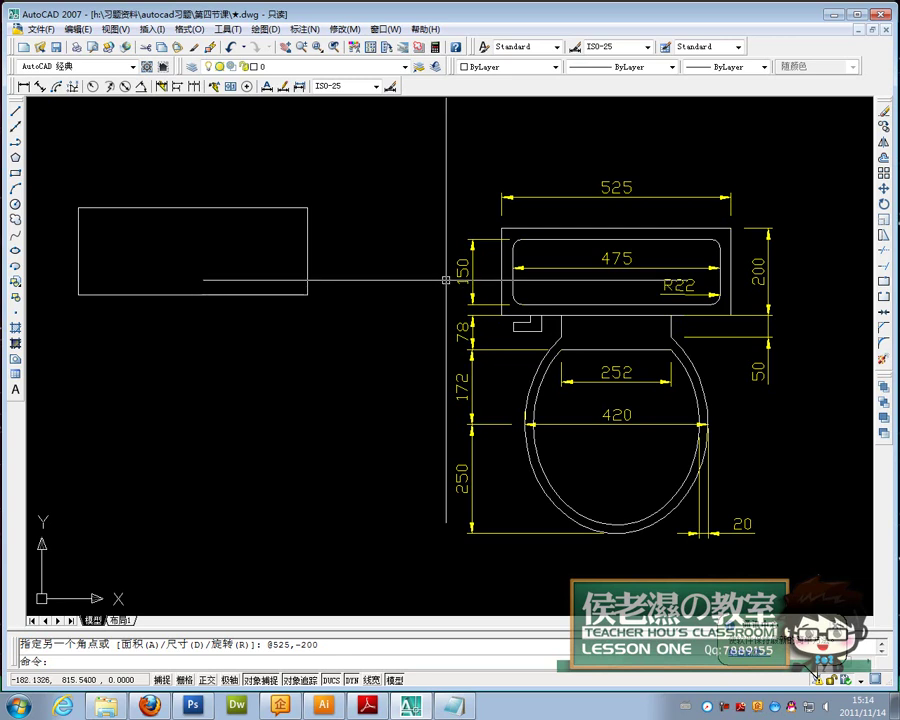
Draw a diagonal helper line from the 525 by 200 rectangle's upper-left corner to the relative point 25,-25.
click(15, 113)
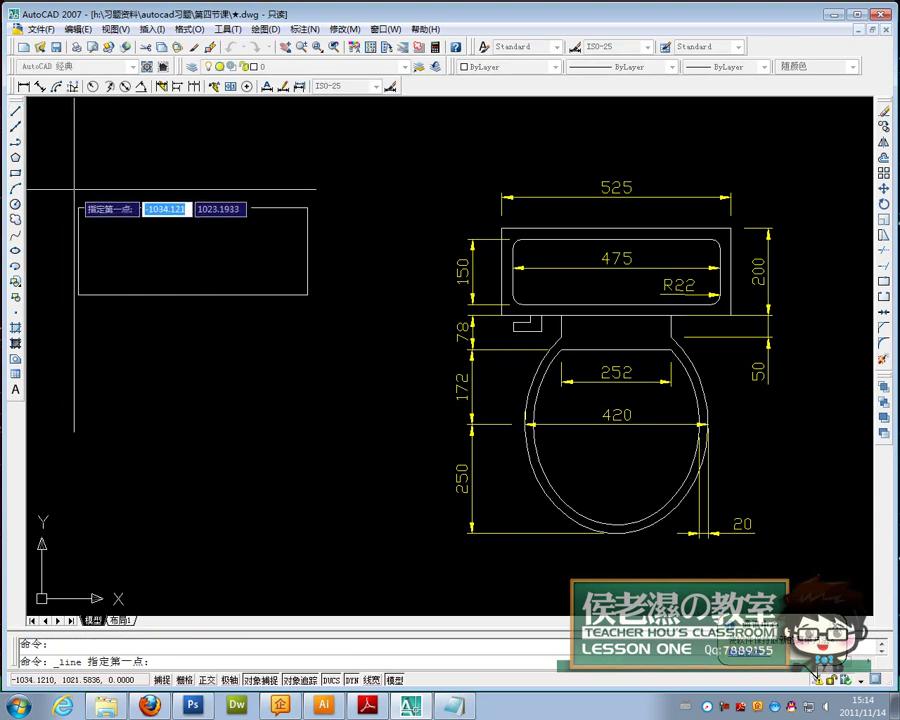
click(89, 223)
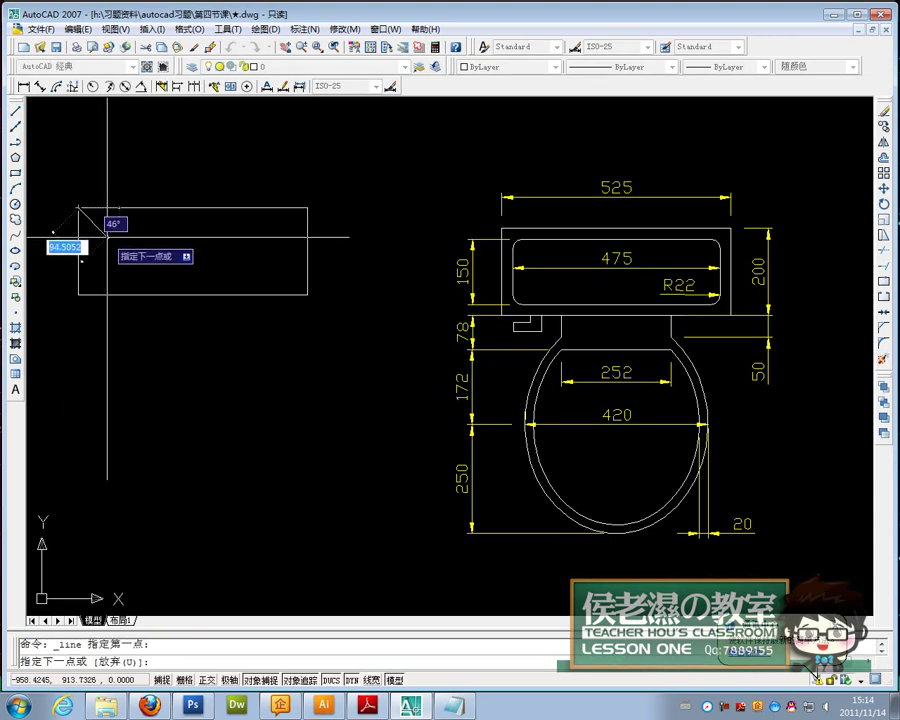
text(25)
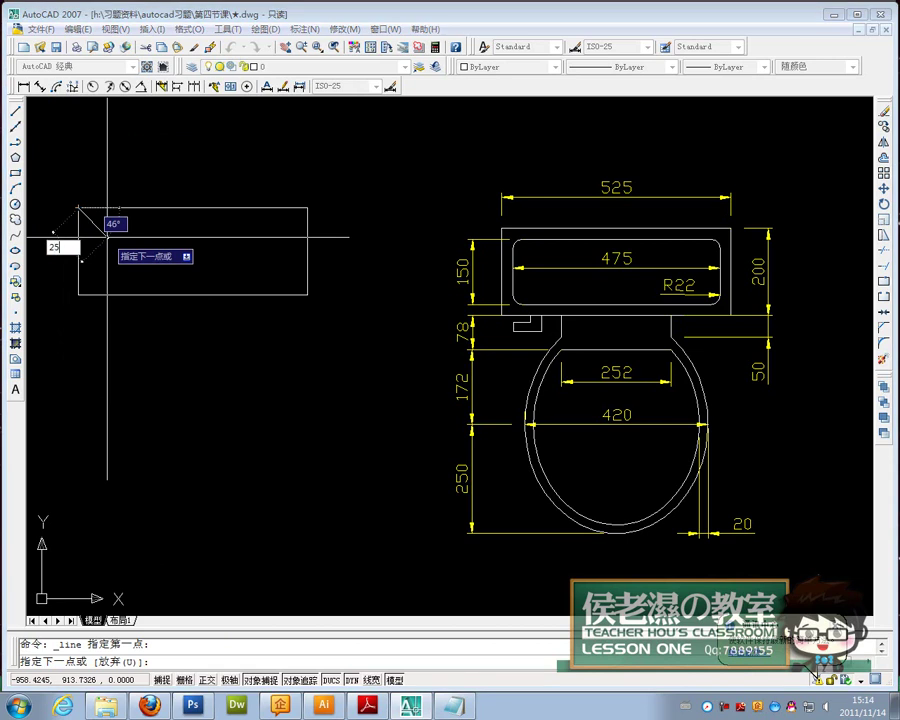
key(Tab)
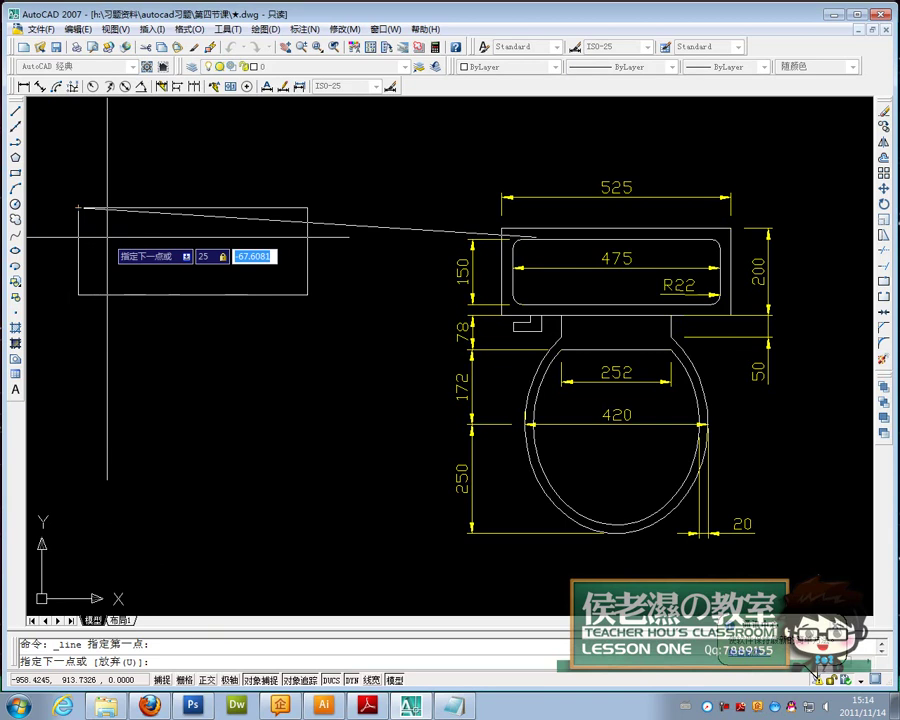
text(-25)
key(Return)
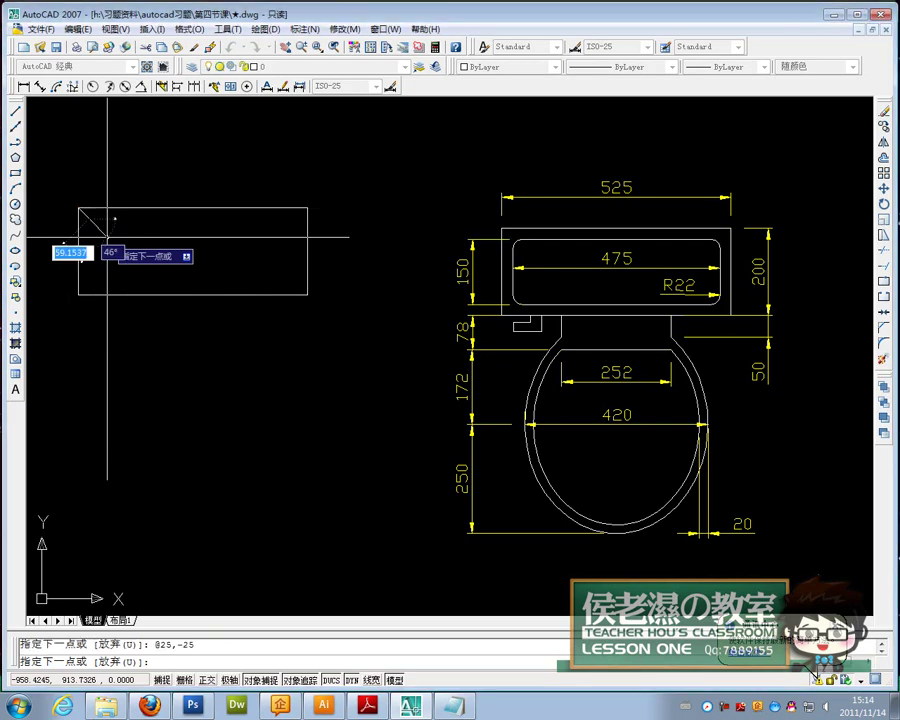
key(Return)
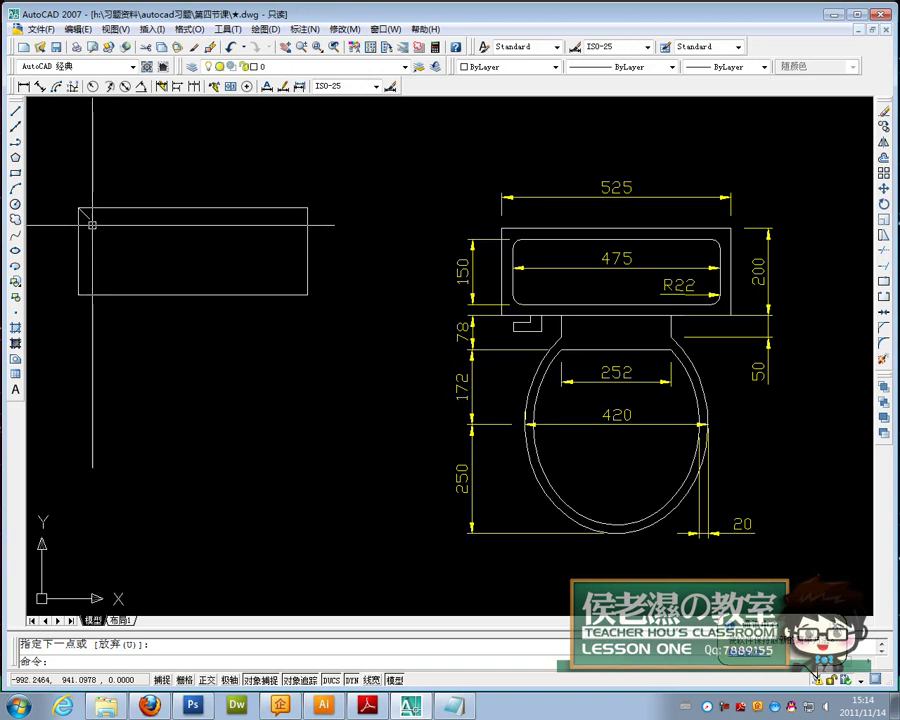
Draw a 475 by 150 rounded rectangle with fillet radius 22 from the helper line's inner end, and erase the helper line.
click(15, 173)
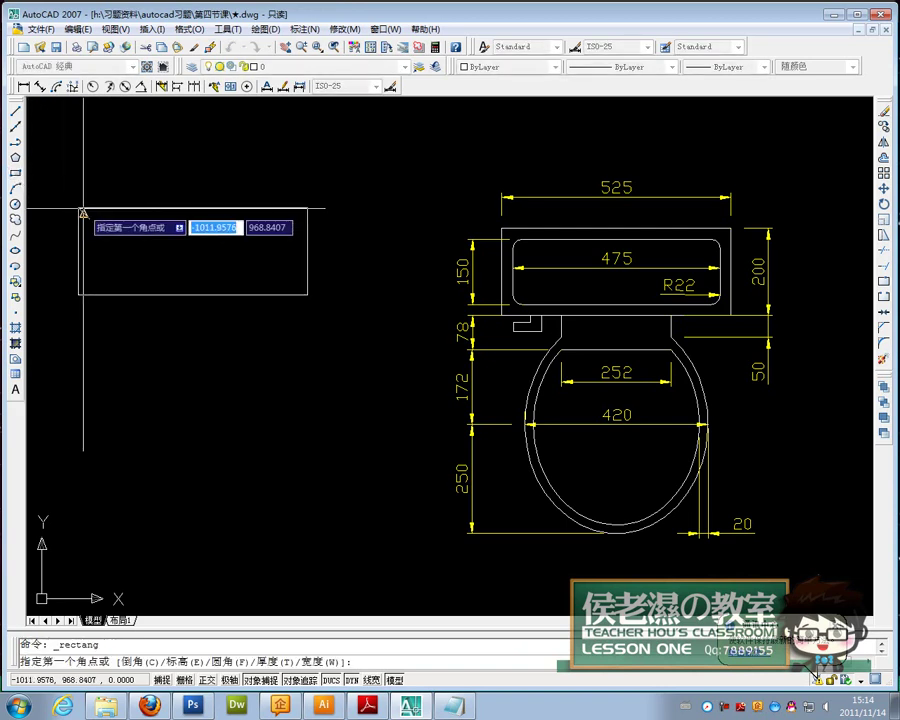
right_click(125, 222)
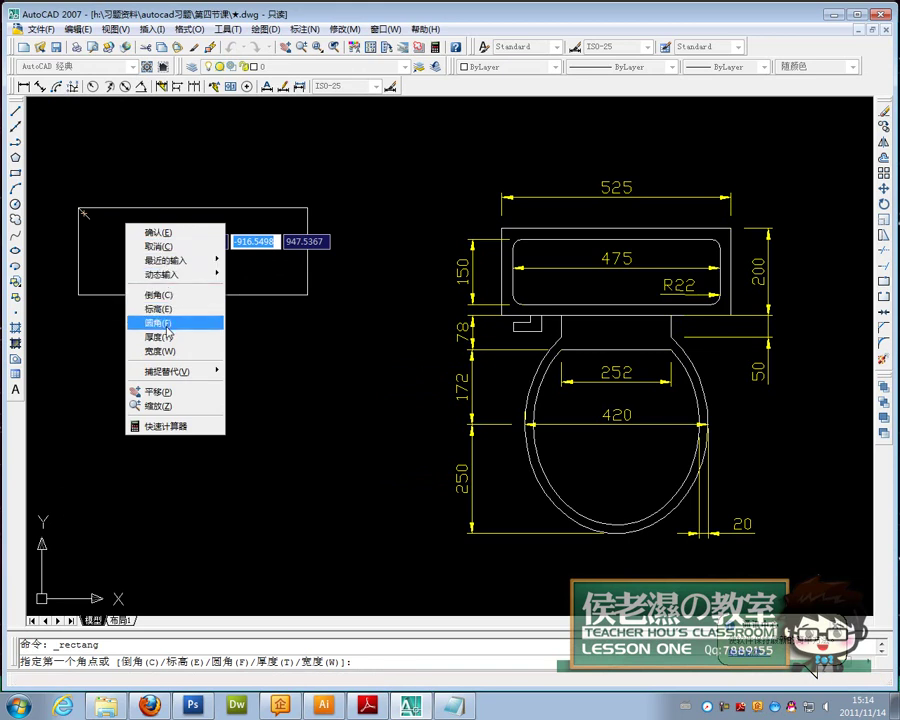
click(160, 323)
text(2)
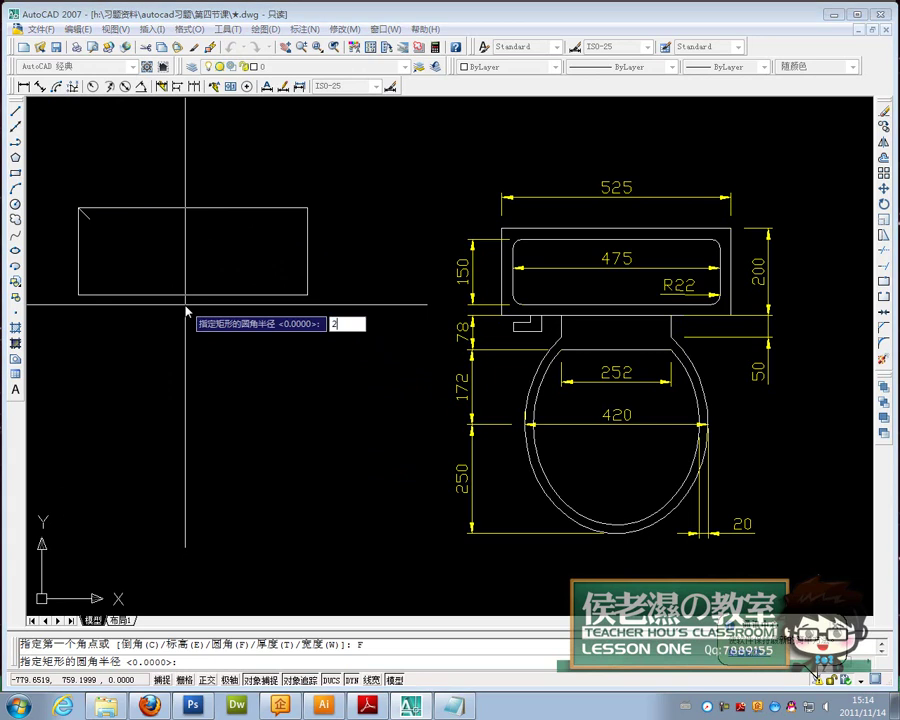
text(2)
key(Return)
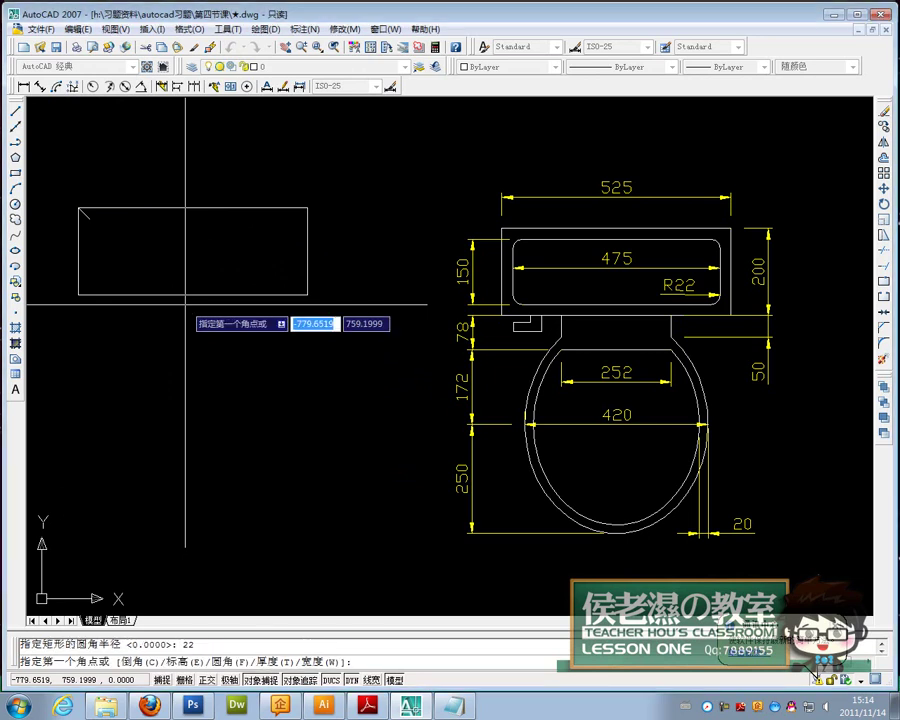
click(89, 218)
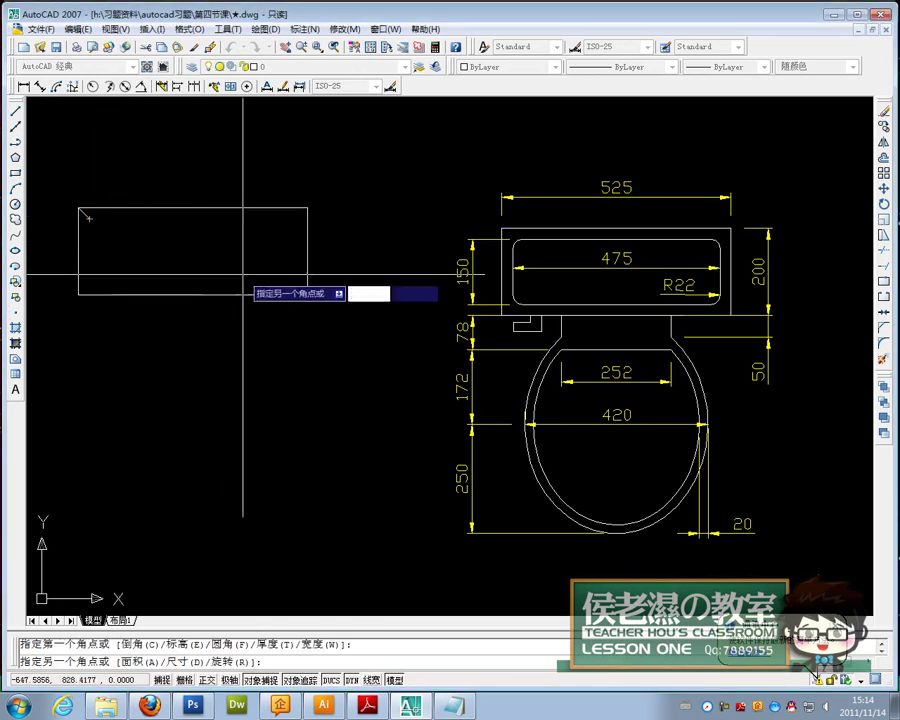
text(47)
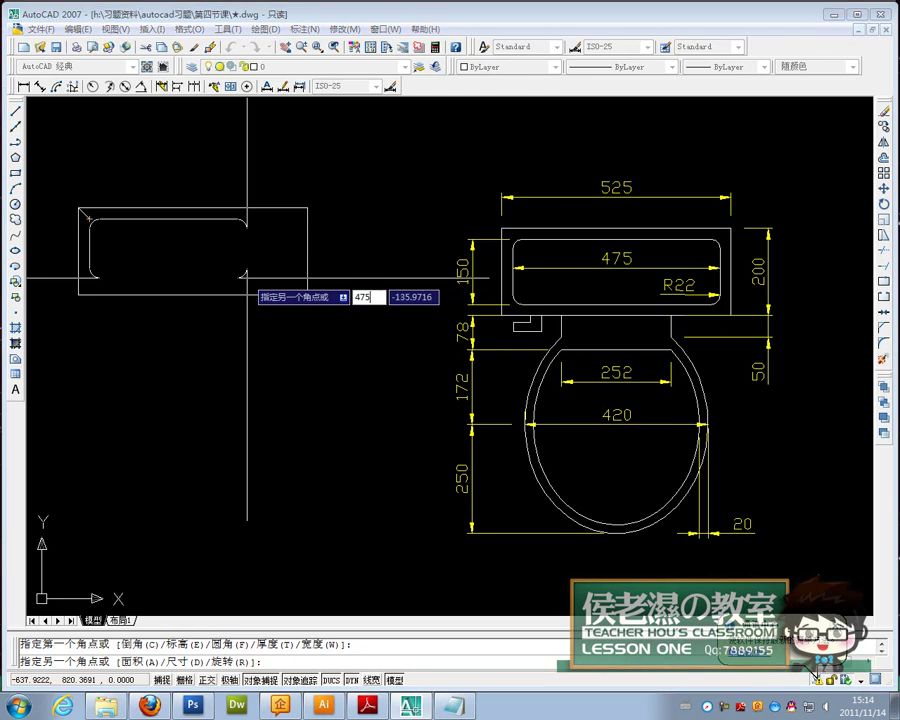
text(5)
key(Tab)
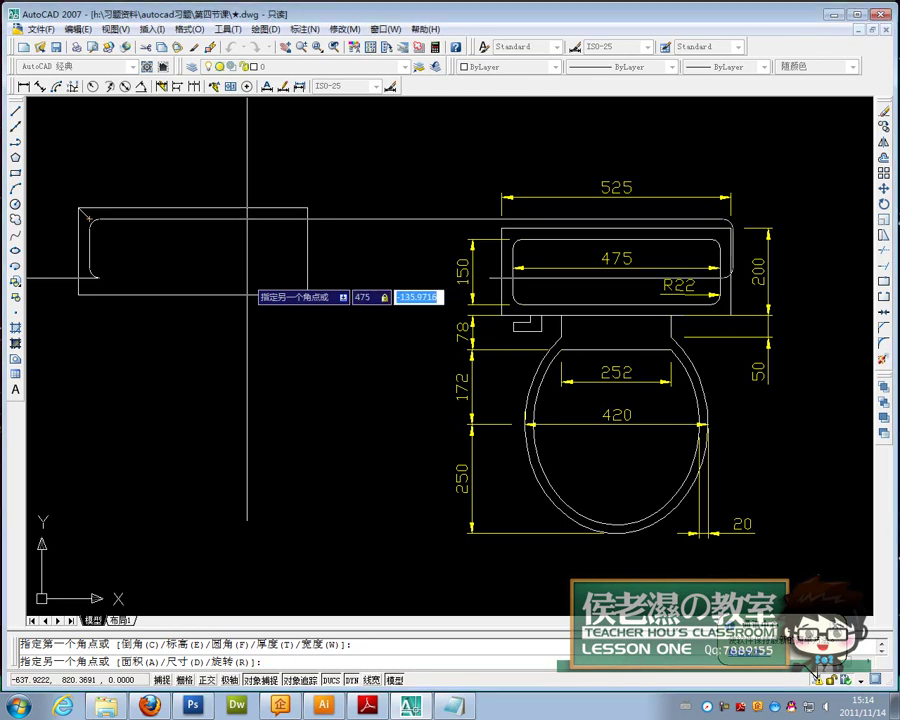
text(-150)
key(Return)
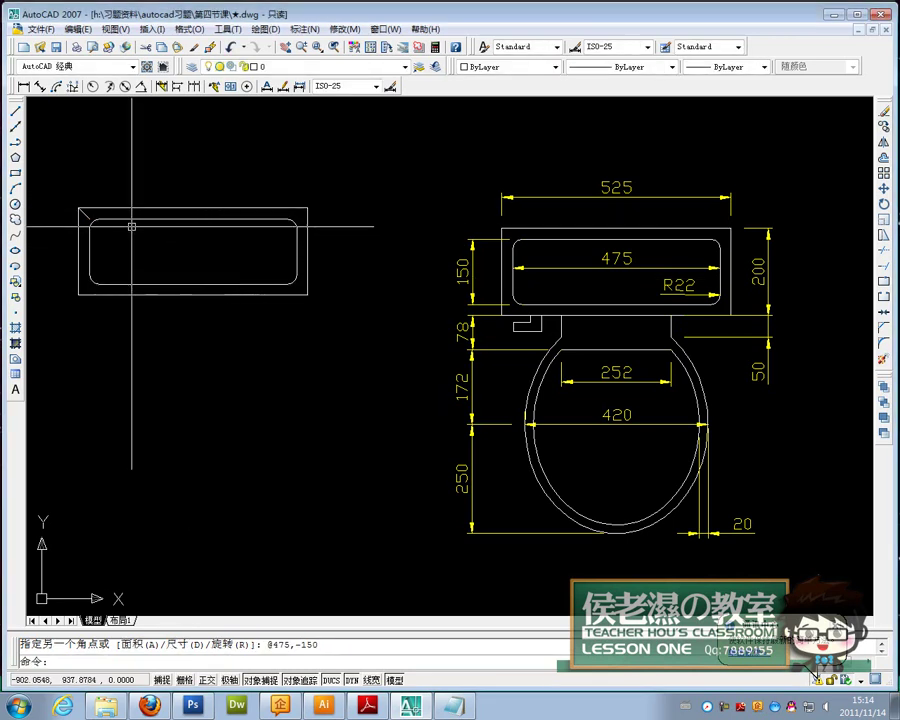
click(82, 208)
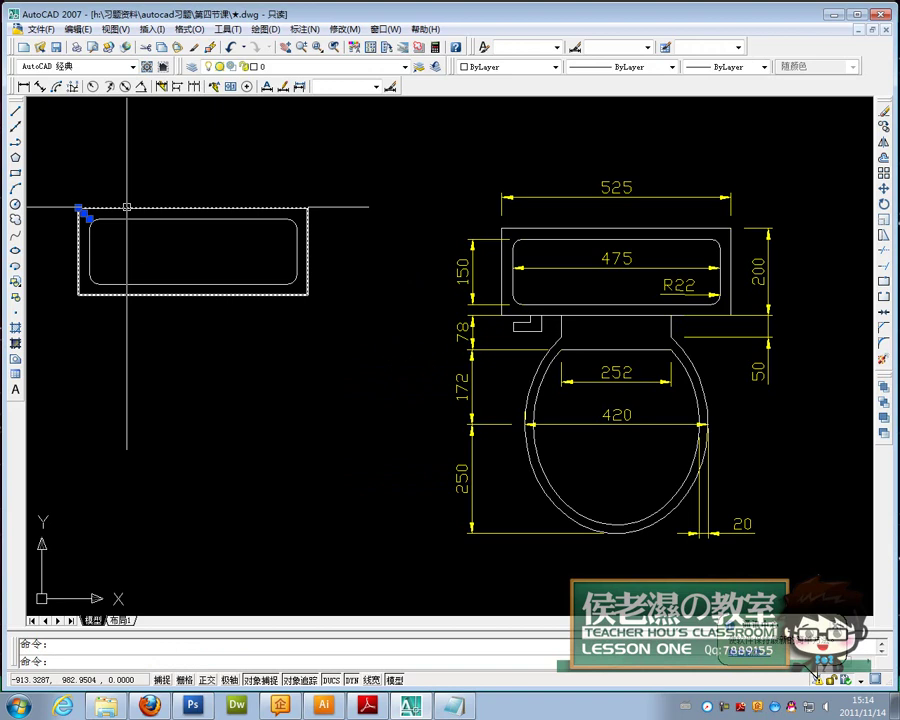
key(Delete)
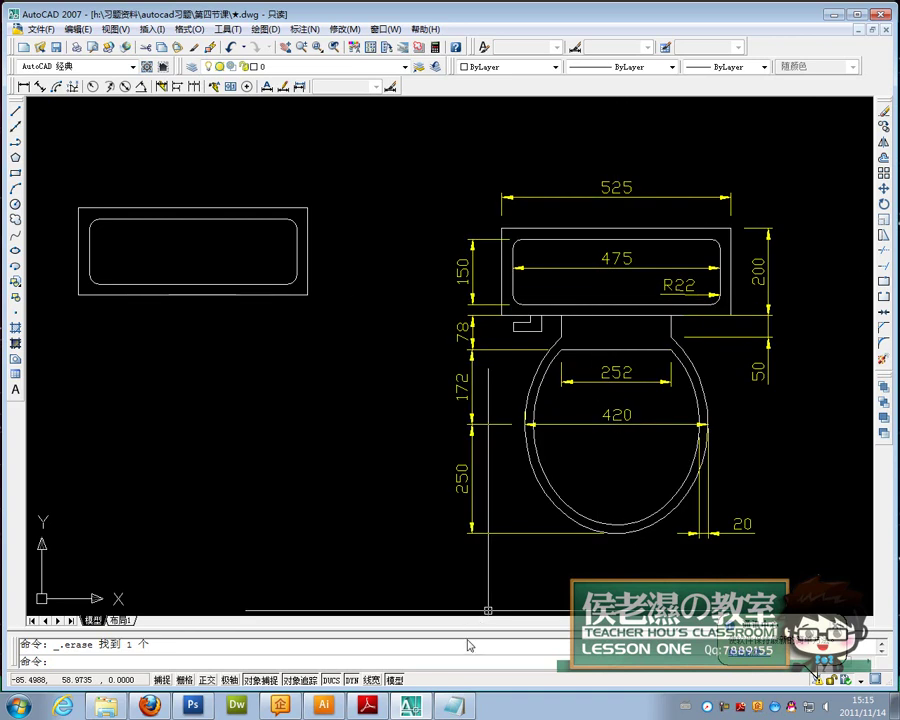
Switch to the Notepad file 1.txt and add the heading "矩形 rec" below the divider line.
click(456, 706)
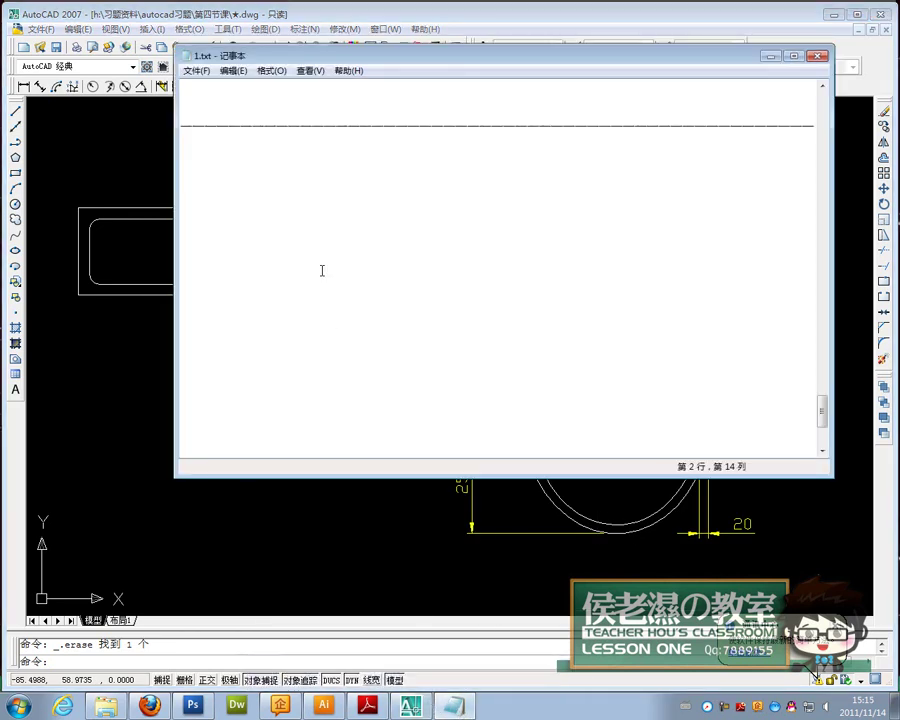
click(249, 194)
text(j)
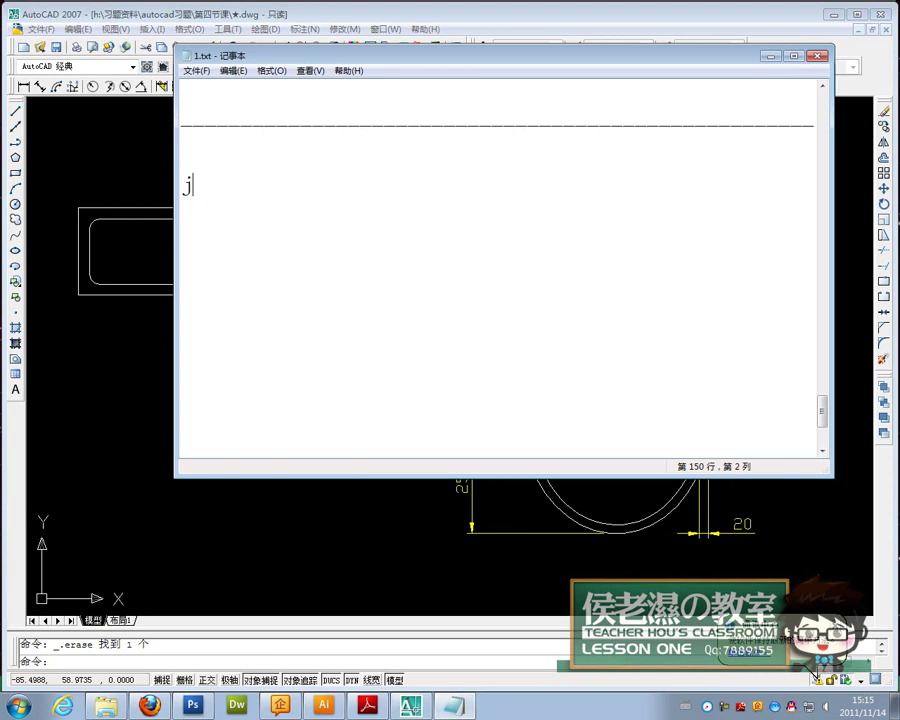
key(BackSpace)
text(juxing)
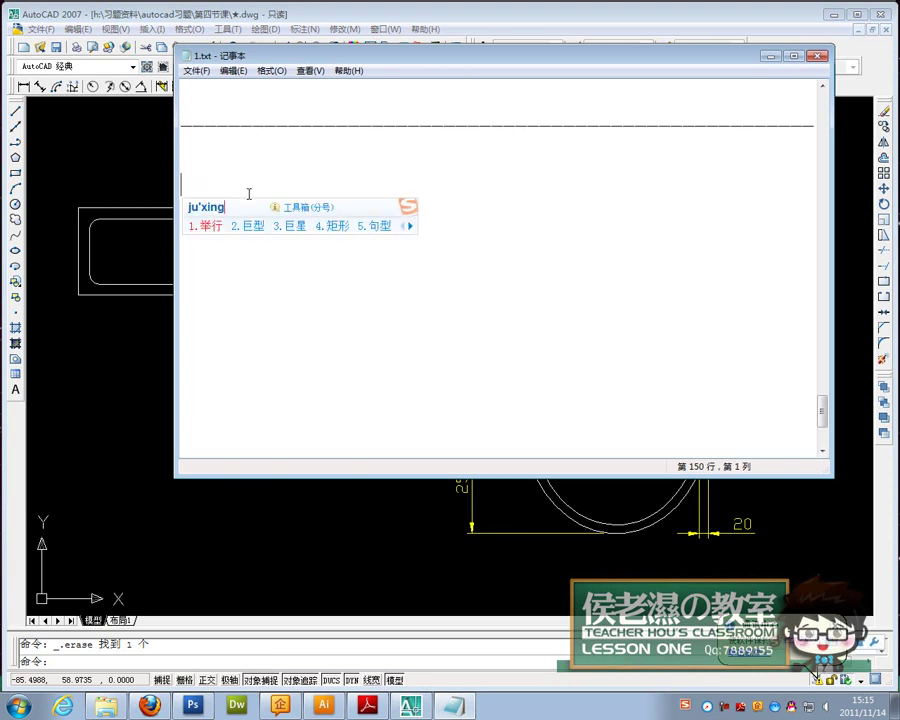
text(4 rec)
key(Return)
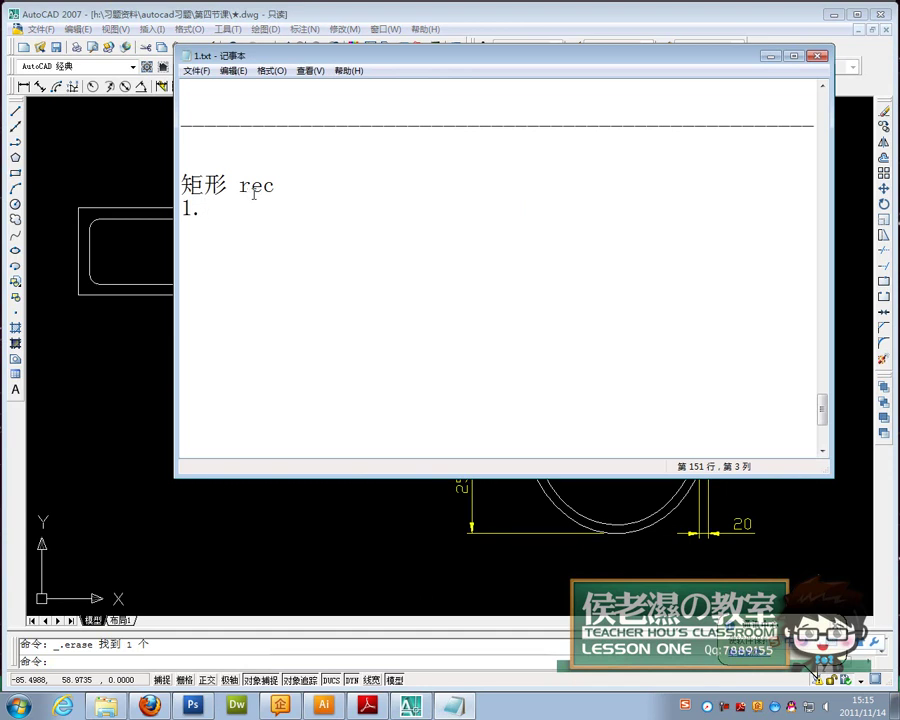
Begin the first numbered note under the heading with "1.指定第一个点后拖出大小".
text(1.zhiding din)
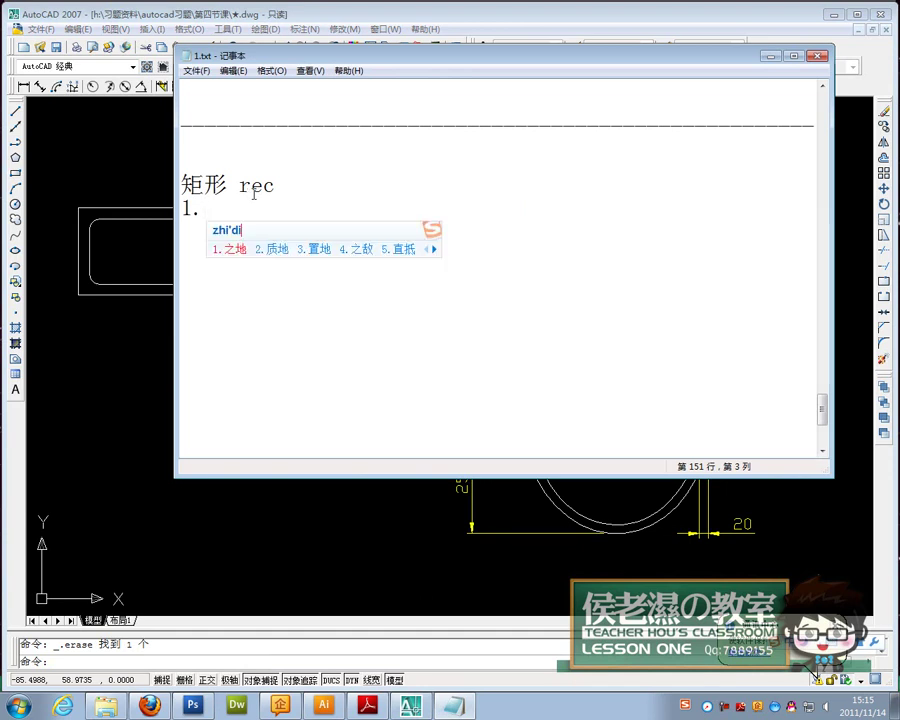
text(gyi d)
key(BackSpace)
key(BackSpace)
key(BackSpace)
key(BackSpace)
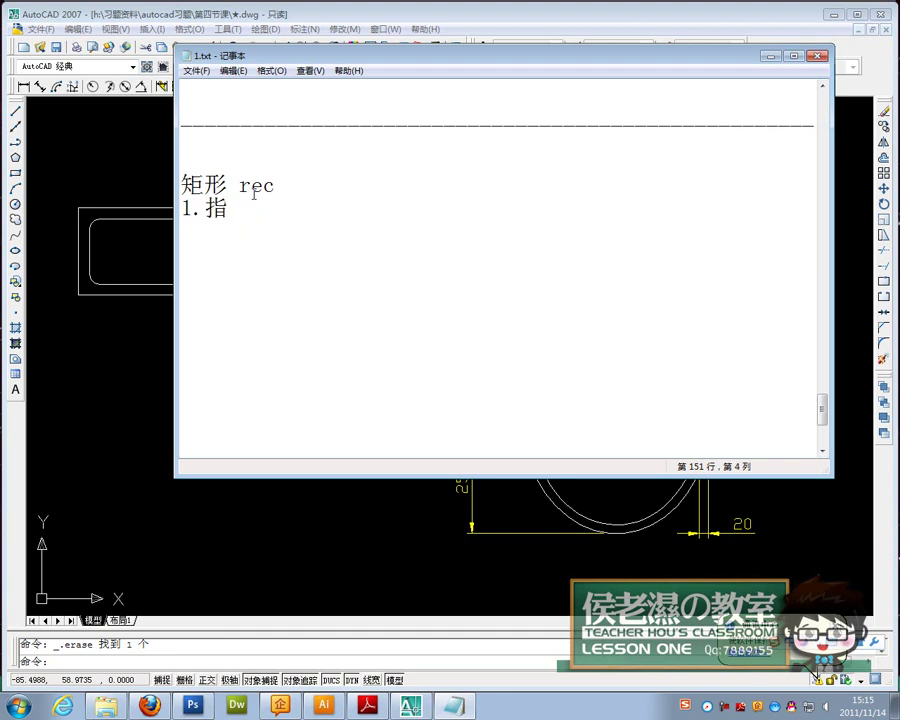
key(BackSpace)
text(zhiding diyi)
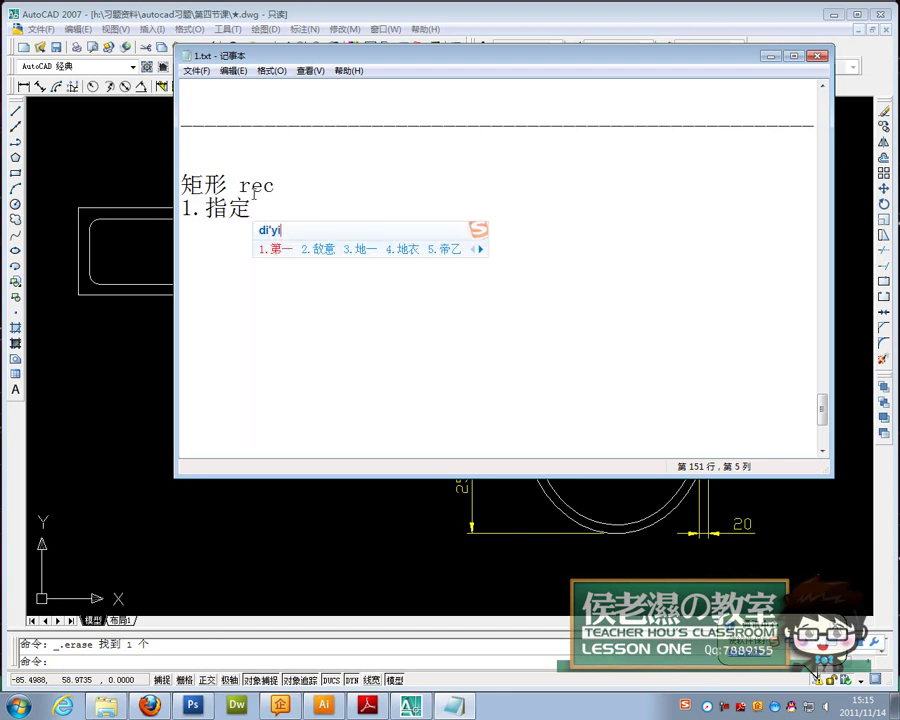
text(ge dian hou z)
key(BackSpace)
text(tuoch)
key(BackSpace)
key(space)
text(daz)
key(BackSpace)
key(BackSpace)
text(axiao)
key(space)
Complete the first numbered note with "，输入XY的长度" and start a new line.
text(，shuru)
key(space)
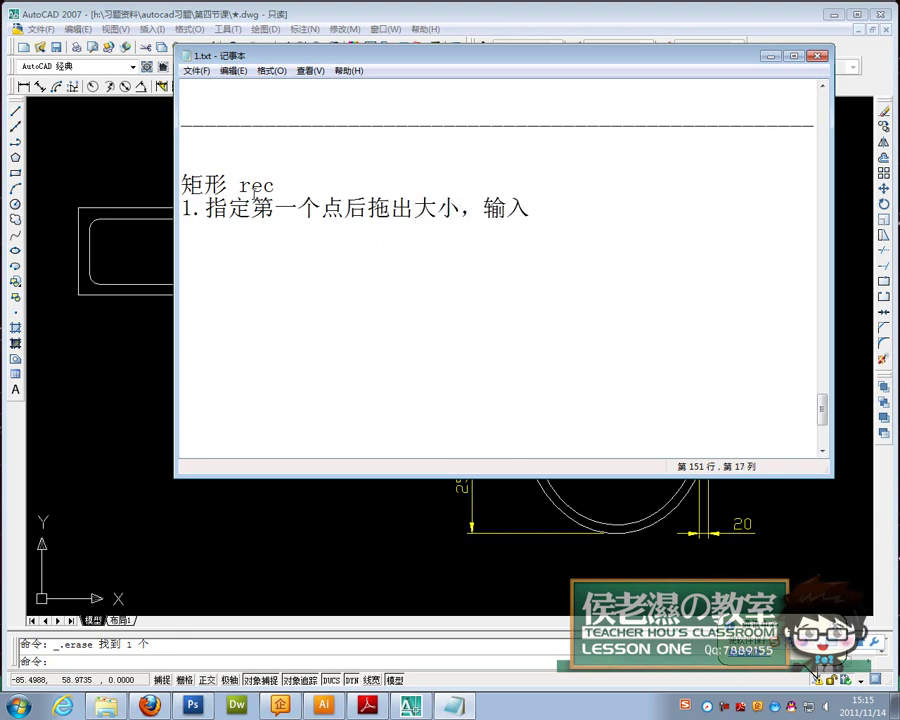
text(XYde)
key(space)
text(changd)
key(space)
key(Return)
Add the indented reminder "注意：XY轴的正负方向" under note 1.
text(zhuyi)
key(space)
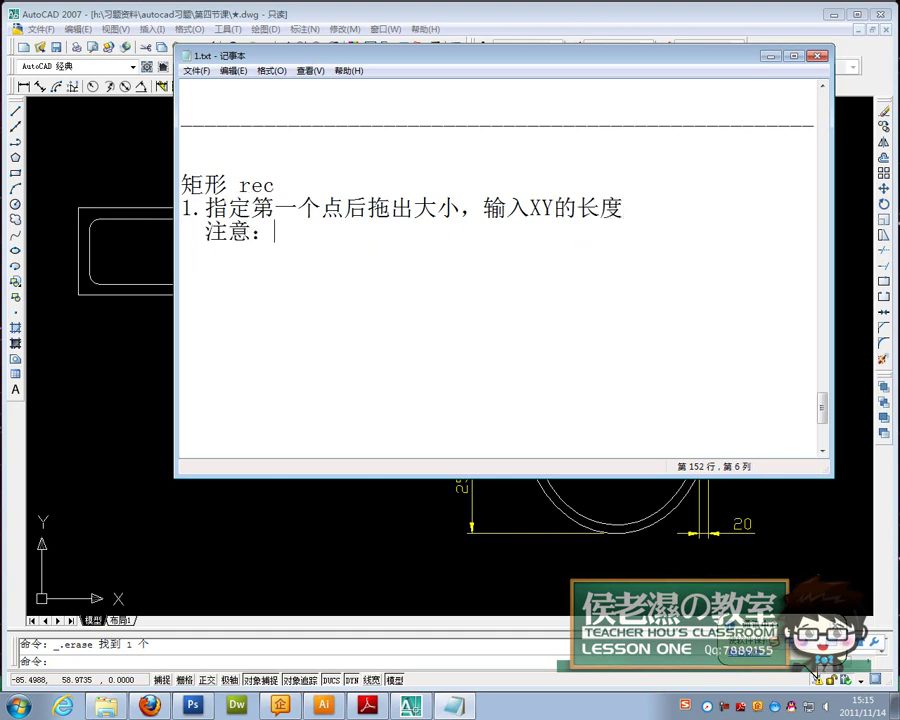
text(zhou)
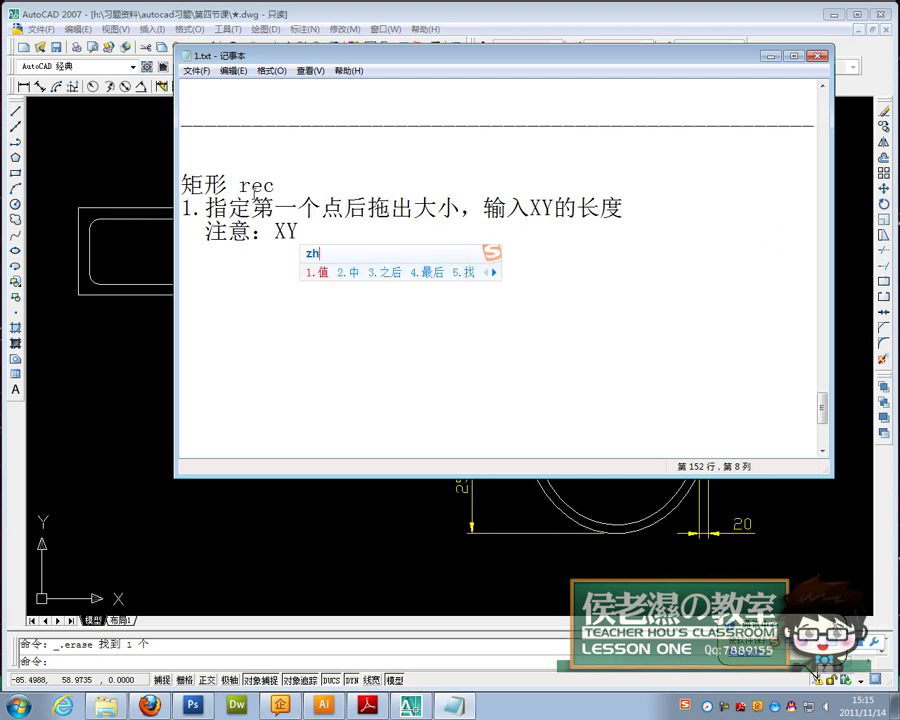
key(space)
text(z)
key(BackSpace)
key(BackSpace)
text(zhou)
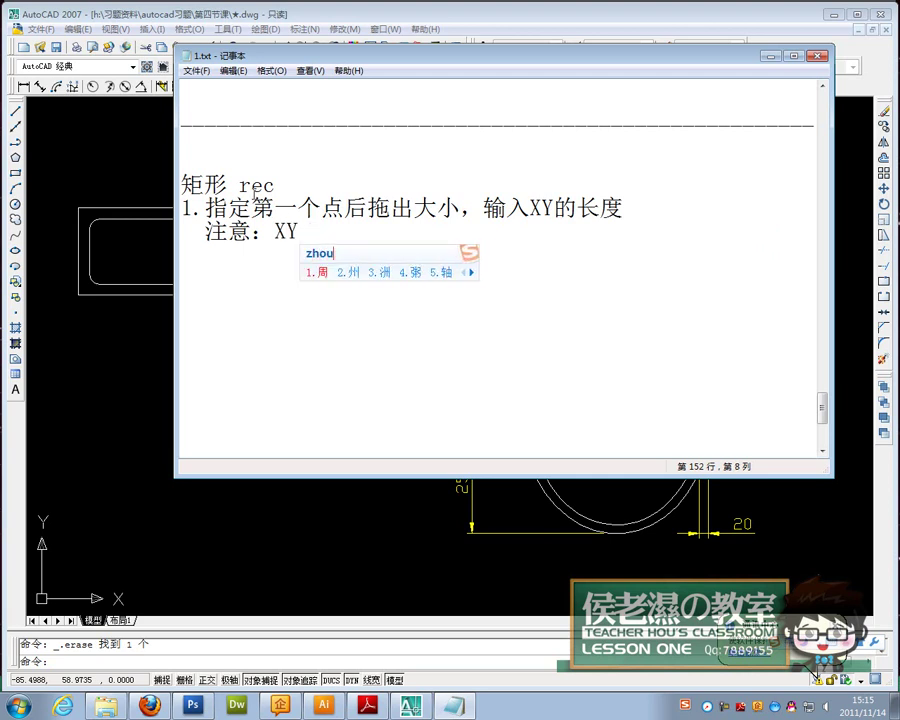
text(5d)
key(space)
text(zhengfu)
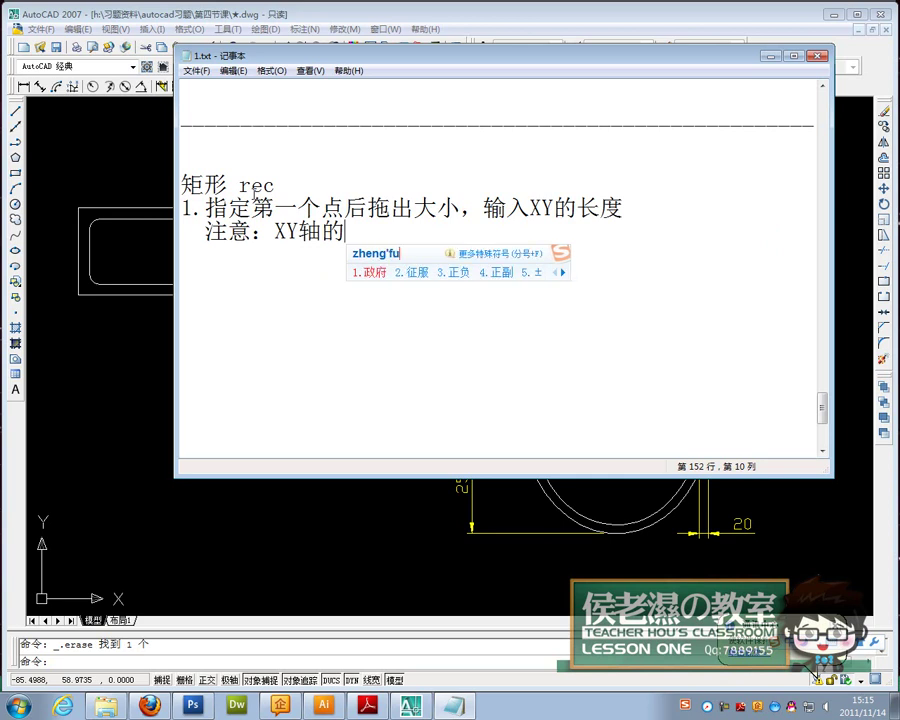
text(3fangxiang)
key(space)
key(Return)
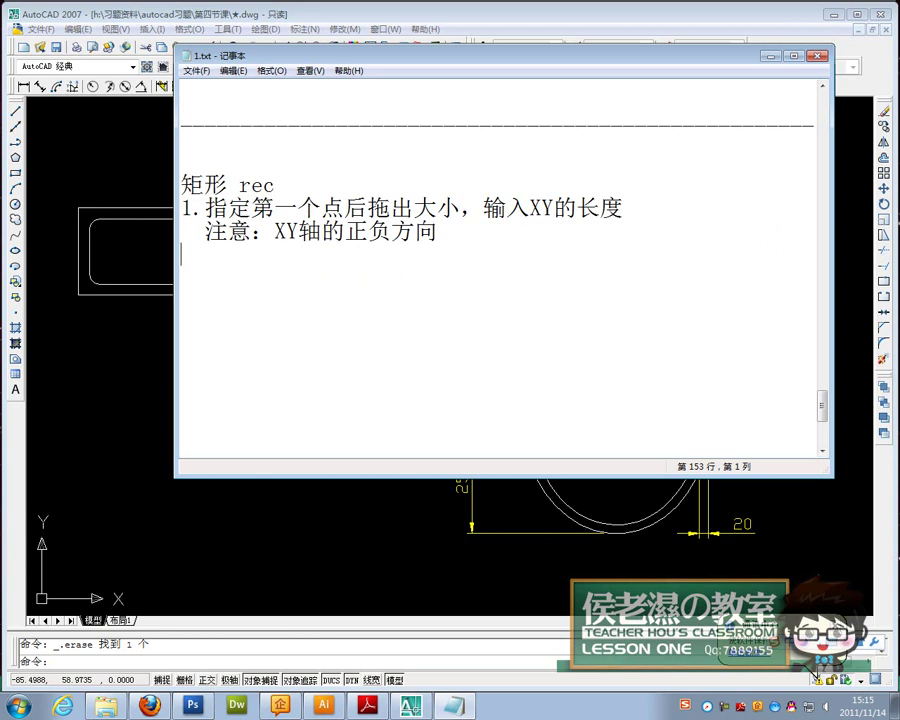
Add the second numbered item "2.圆角" and start an indented line below it.
text(2.yuanjiuao)
key(BackSpace)
key(BackSpace)
key(BackSpace)
text(ao)
key(BackSpace)
text(o)
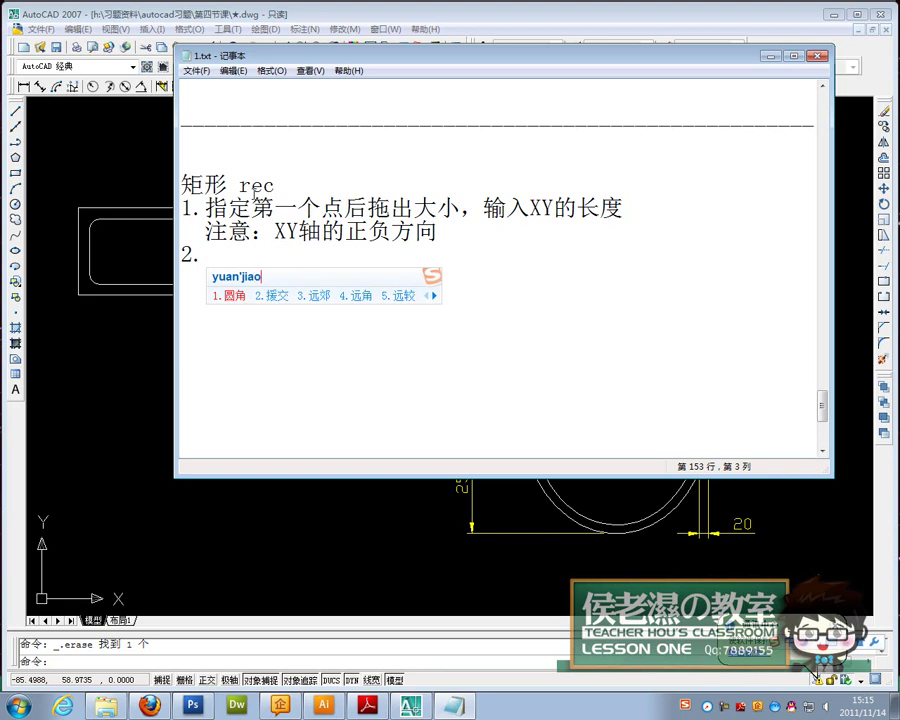
key(space)
text(j)
key(BackSpace)
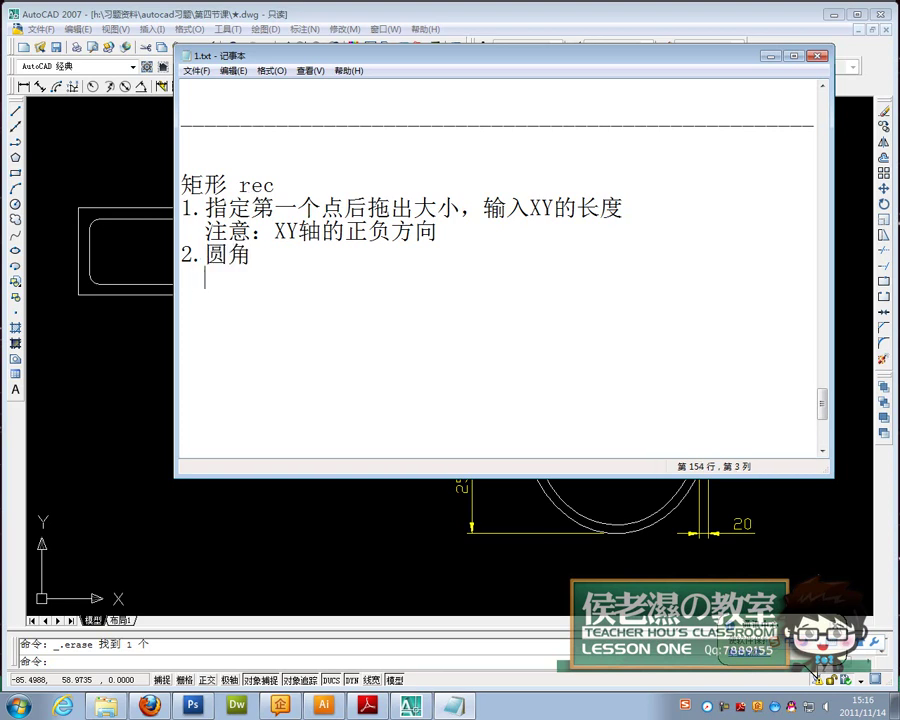
key(Return)
Write the opening of the fillet instruction under item 2: "右击设置圆角大小，".
text(youji)
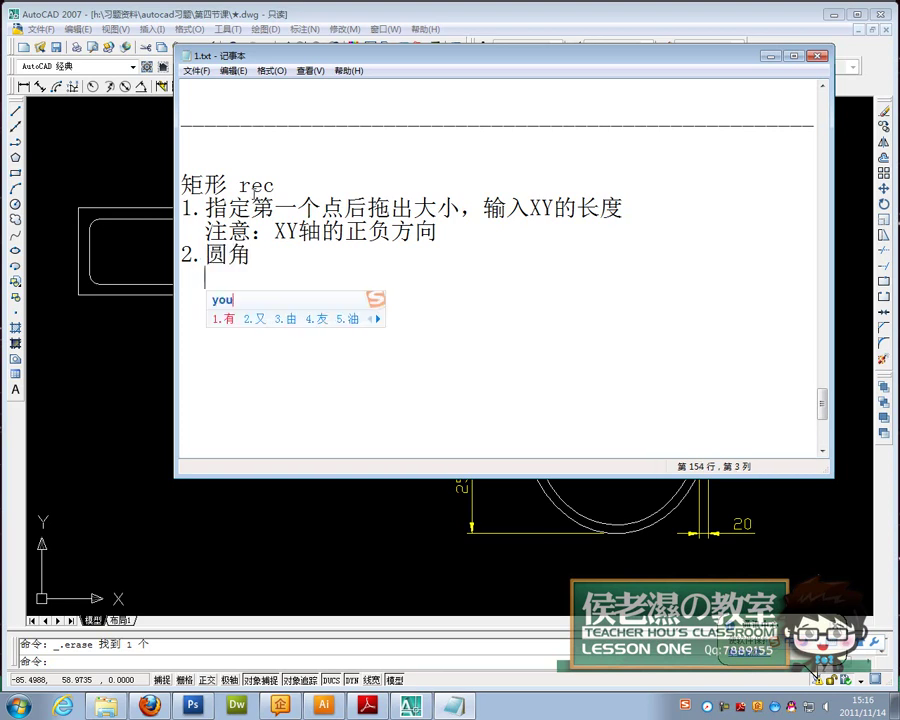
key(space)
text(shezhi)
key(space)
text(yuanjiao)
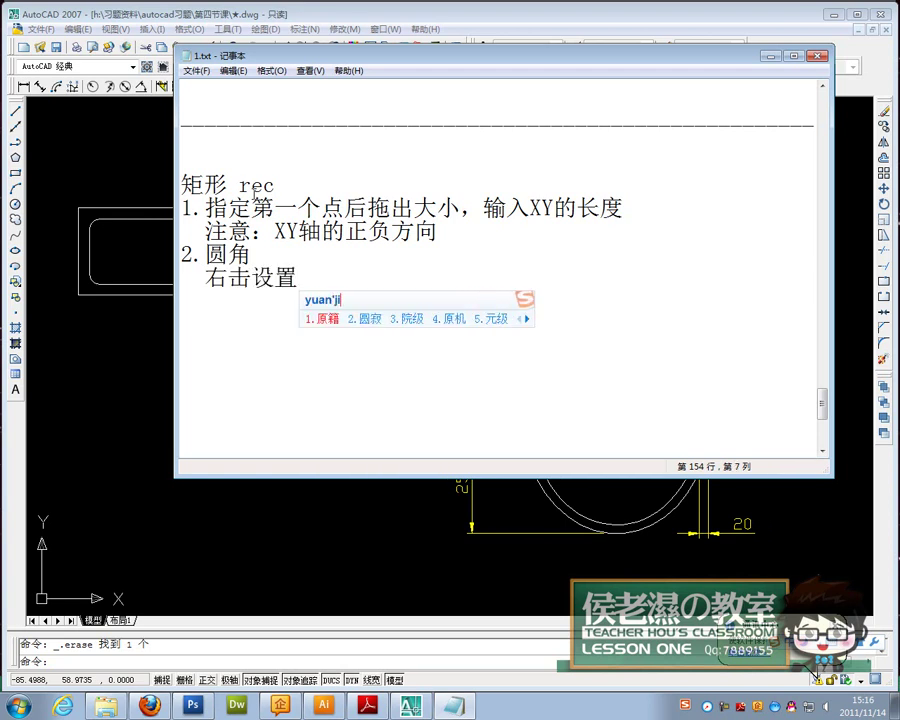
key(space)
text(daxiao)
key(space)
text(,)
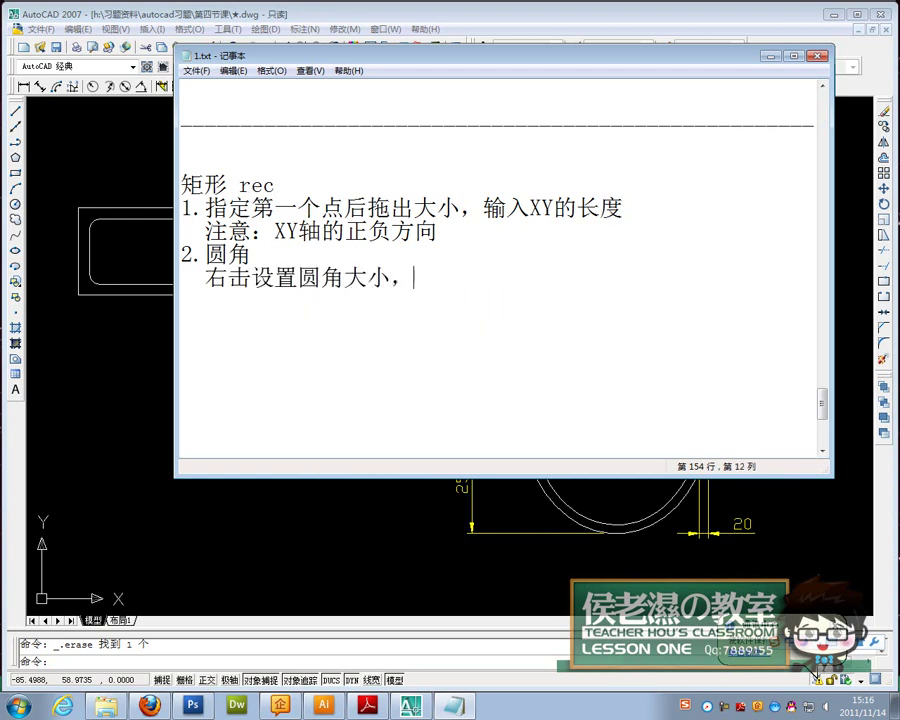
Finish the fillet instruction with "再来输入XY轴的大小" and start a new line.
text(zailai)
key(space)
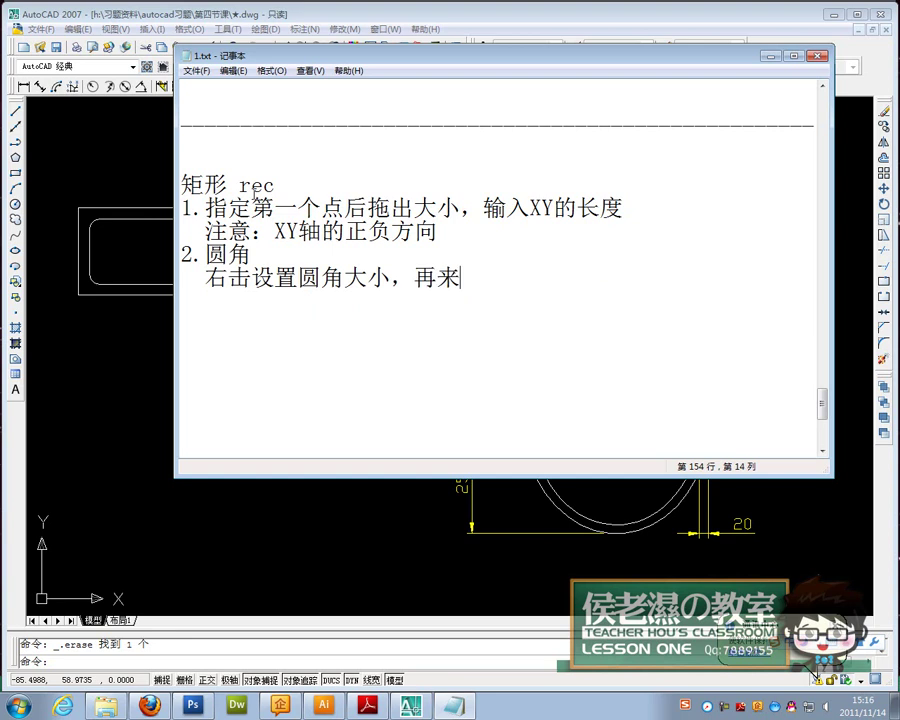
text(shuru)
key(space)
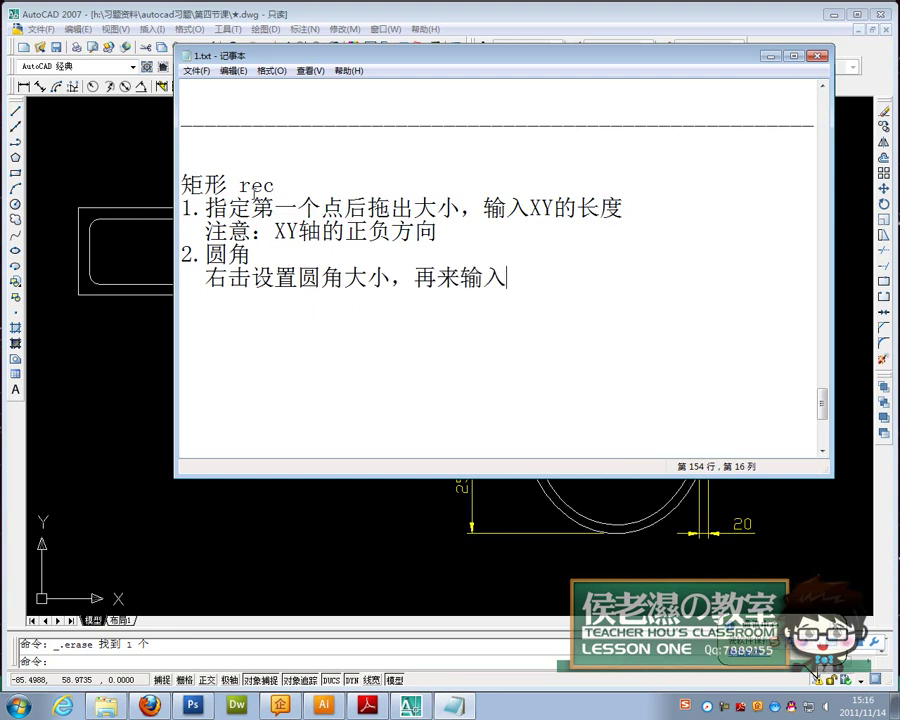
text(XY)
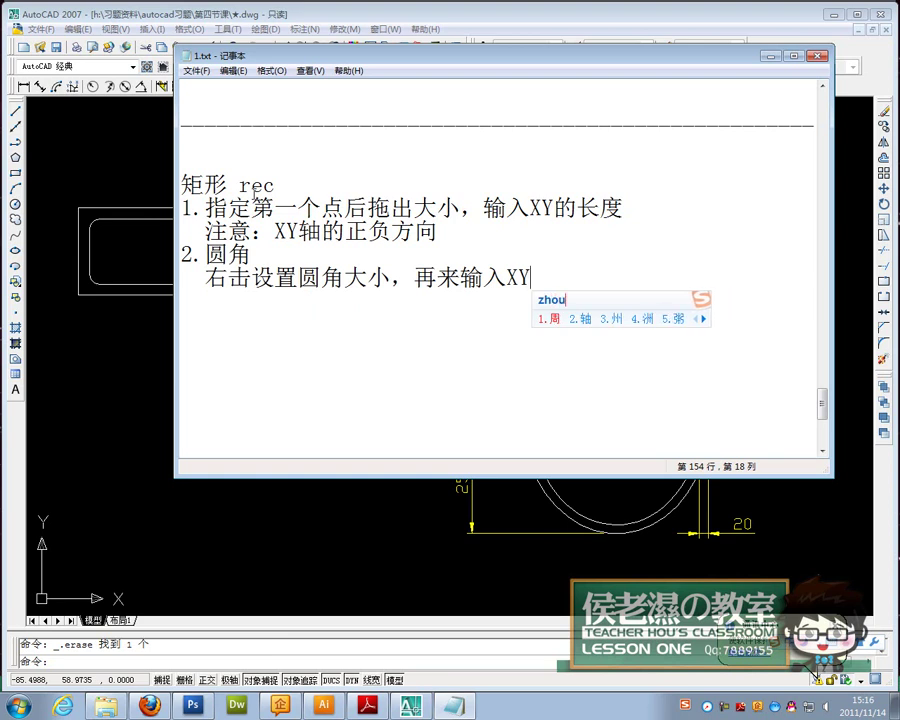
text(zhou2de)
key(space)
text(daxiao)
key(space)
key(Return)
Add the indented reminder "注意：圆角设置后会成为默认值" under the fillet instruction.
text(zhuyi)
key(space)
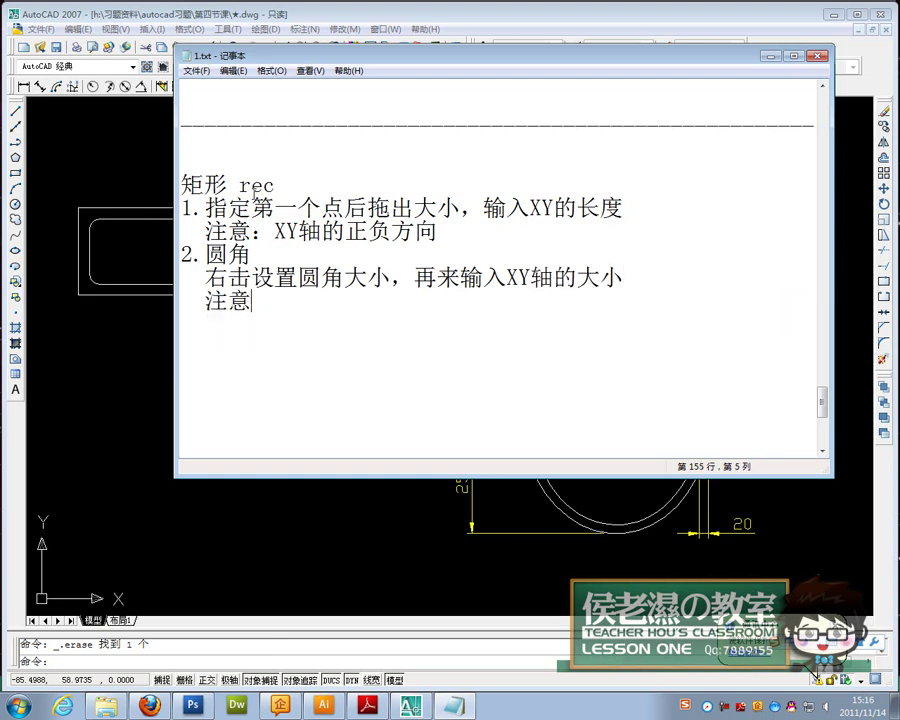
text(：yuanjiao)
key(space)
text(zhezh)
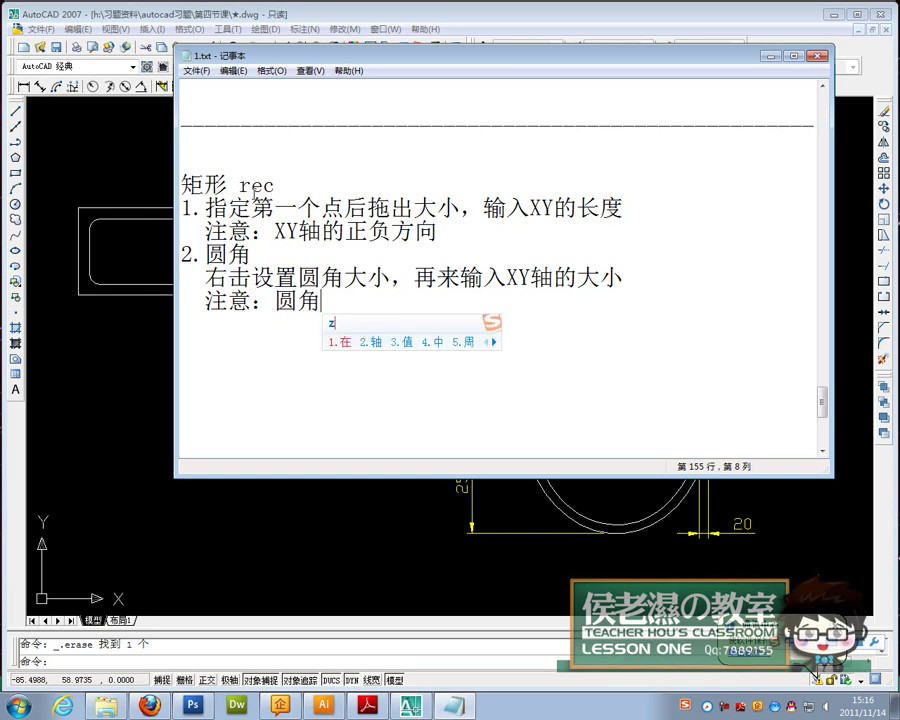
text(i)
key(BackSpace)
key(BackSpace)
key(BackSpace)
key(BackSpace)
key(BackSpace)
key(BackSpace)
text(shezi)
key(space)
text(hu)
key(space)
key(BackSpace)
text(h4hui)
key(space)
text(chengwei)
key(space)
text(mor)
key(space)
text(zhi)
key(space)
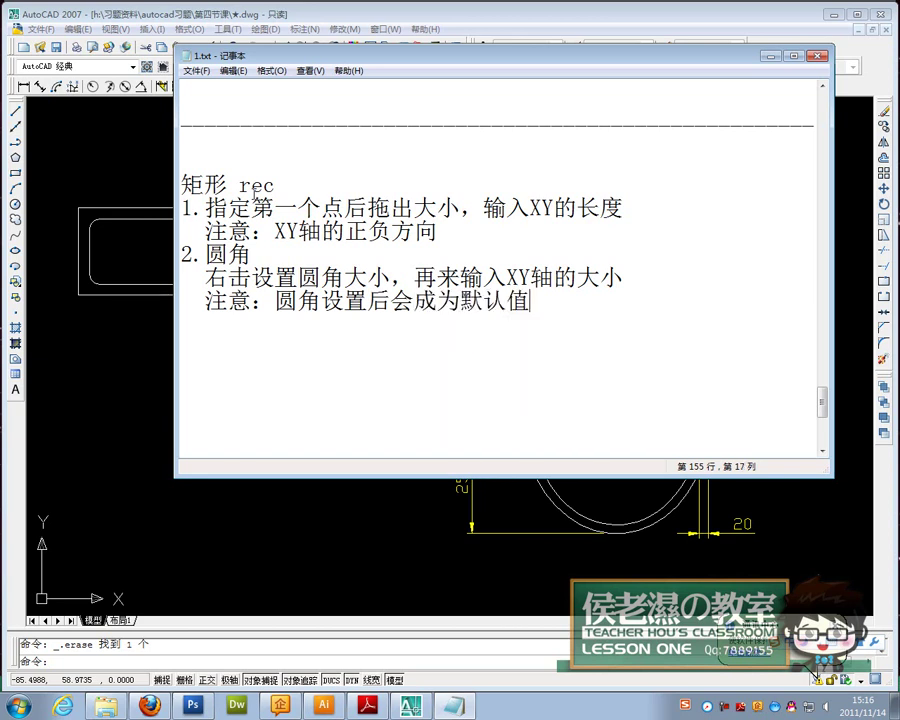
Extend the fillet reminder with "，再次绘制的话要讲圆角改为零" and end the line.
text(,zaici)
key(space)
text(huiz)
key(space)
text(dehua)
key(space)
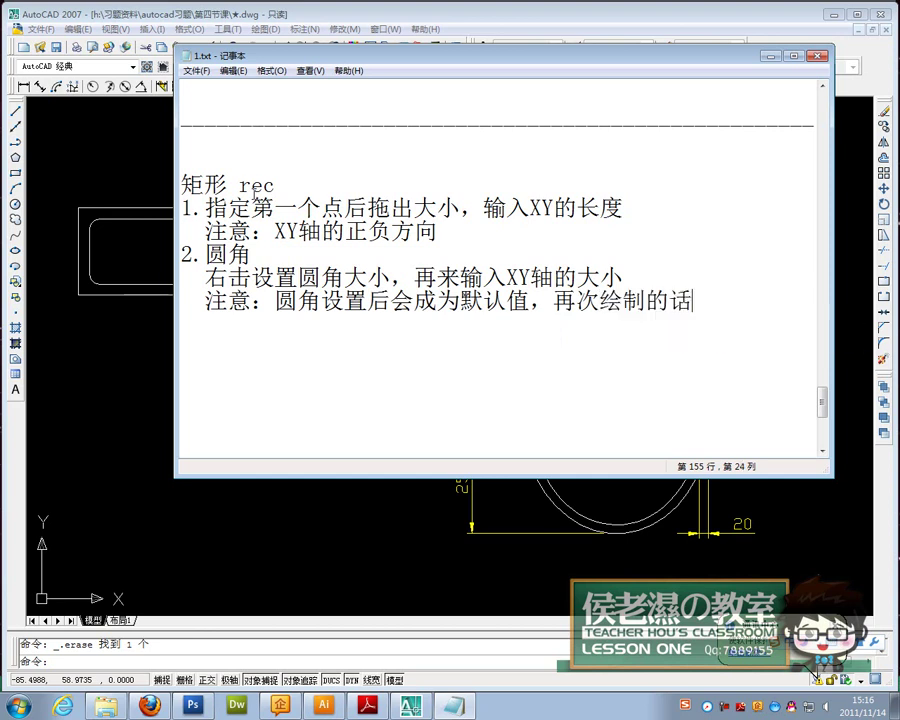
text(yao)
key(space)
text(jain)
key(BackSpace)
key(BackSpace)
key(BackSpace)
text(iang)
key(space)
text(yuanjiao)
key(space)
text(gei)
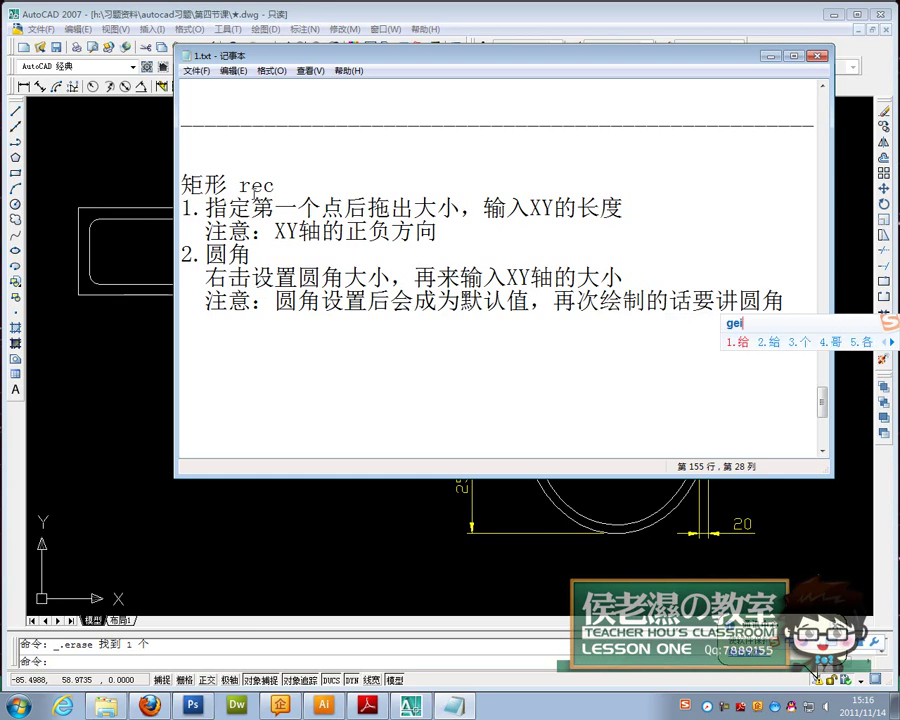
key(space)
key(BackSpace)
text(gaiwei)
key(space)
text(ling)
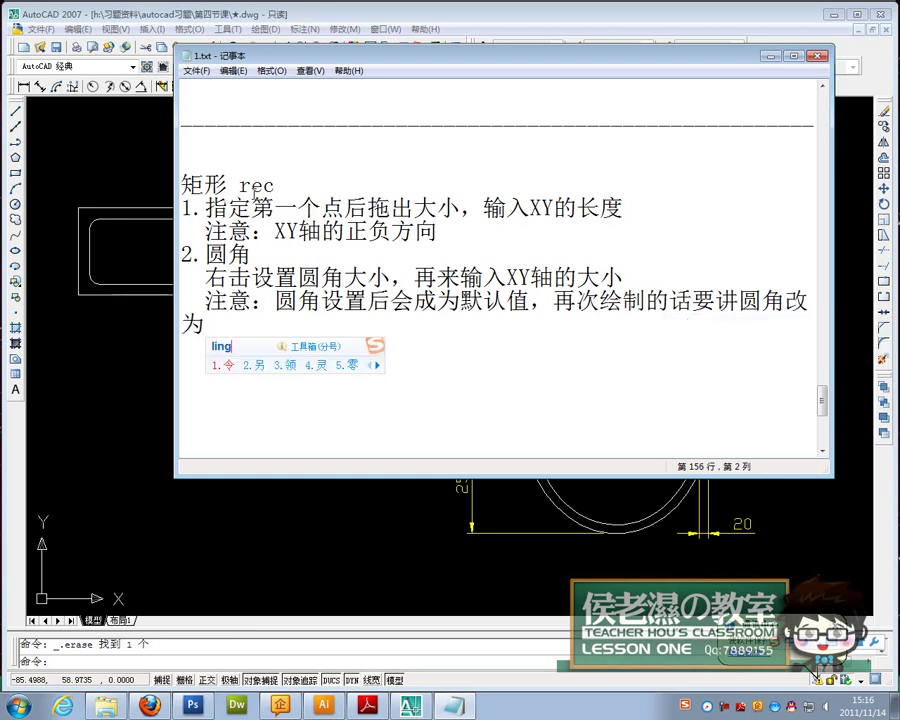
text(5)
key(Return)
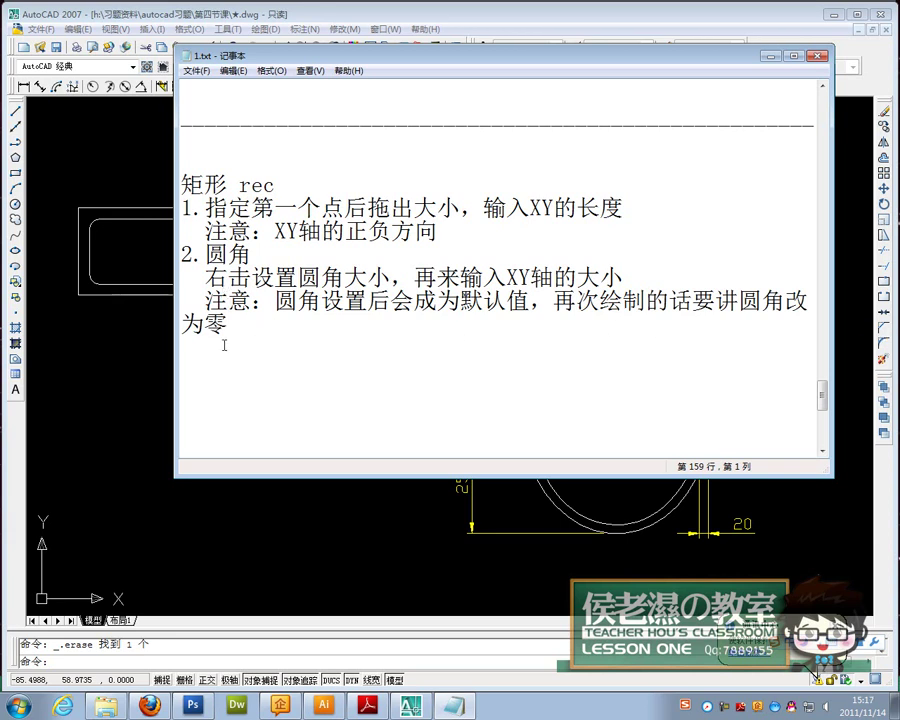
Return to AutoCAD and erase the four practice rectangles and the crossing axis lines beyond the dimensioned toilet drawing.
click(146, 332)
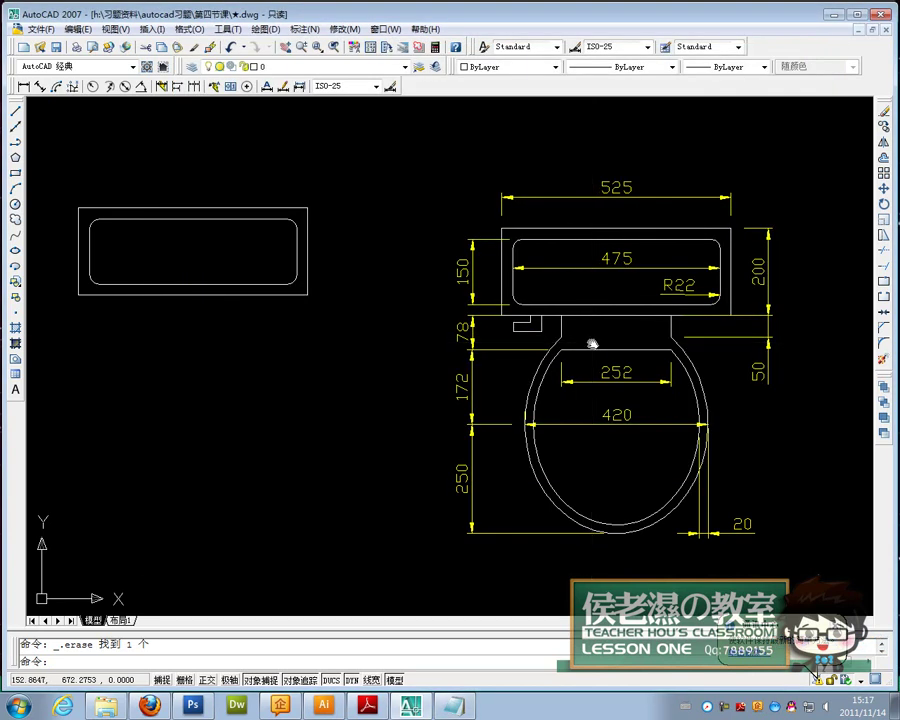
middle_drag(592, 342, 82, 361)
middle_drag(866, 398, 661, 400)
click(663, 398)
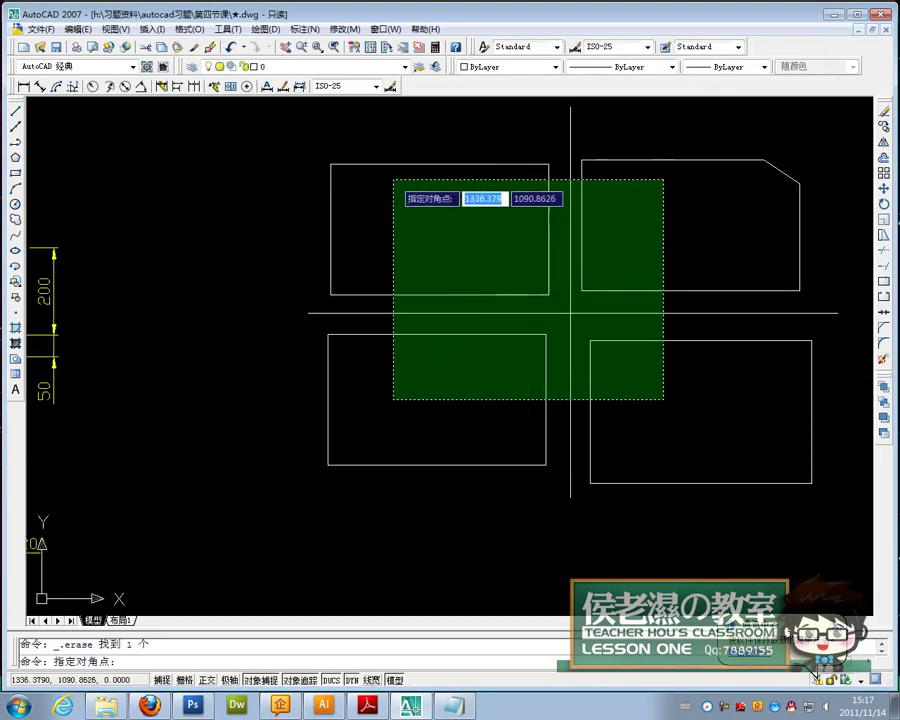
click(392, 176)
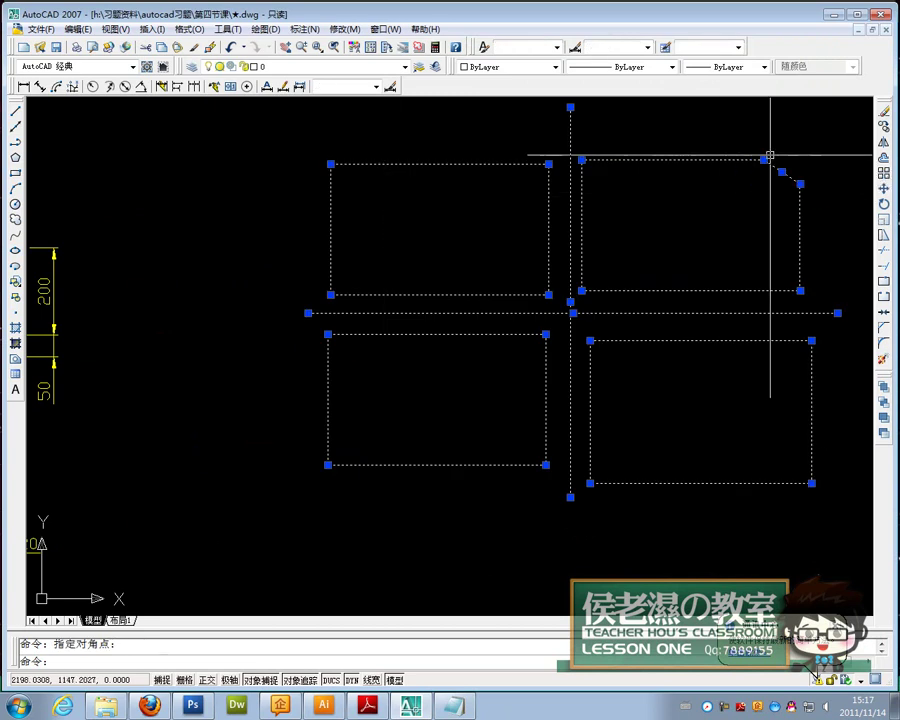
key(Delete)
middle_drag(423, 372, 758, 346)
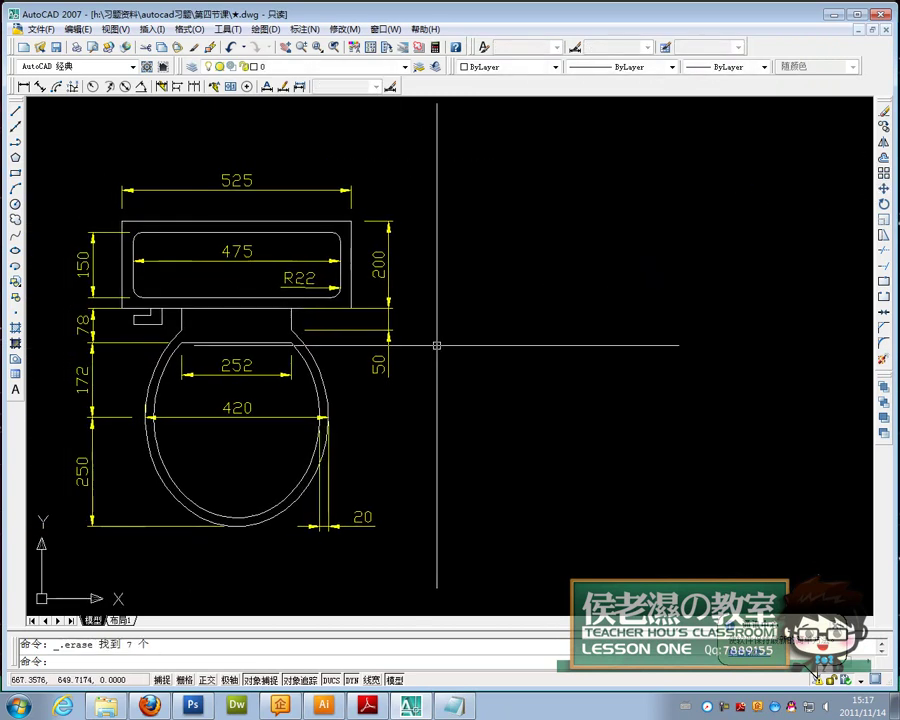
key(ctrl+a)
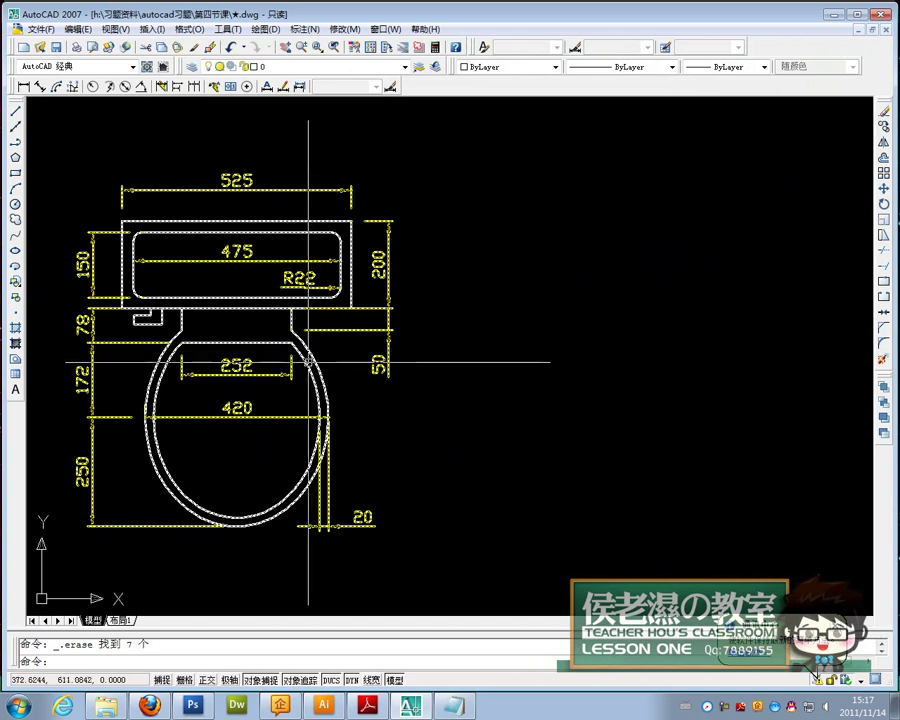
key(Escape)
key(ctrl+a)
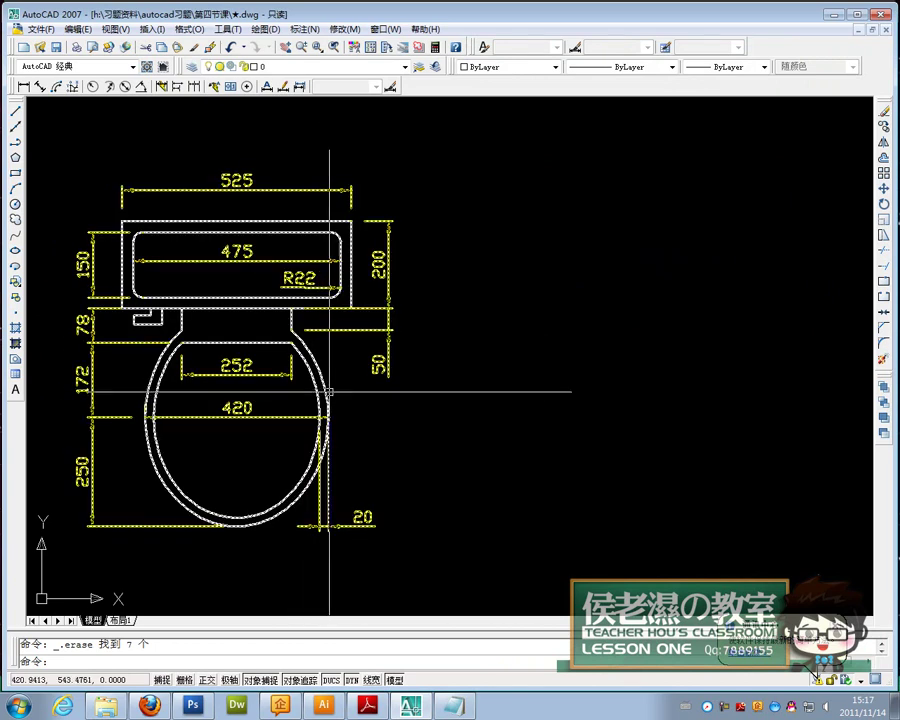
key(Escape)
middle_drag(567, 398, 314, 398)
middle_drag(233, 402, 218, 402)
middle_drag(354, 402, 100, 402)
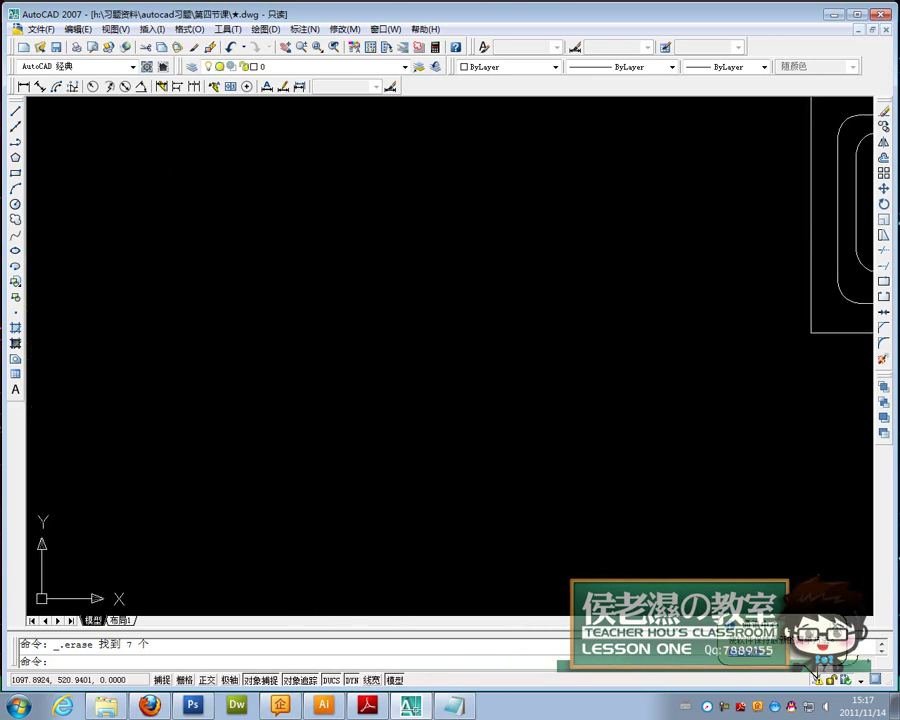
Erase the remaining rectangular outline and the two nested rounded shapes inside it.
middle_drag(215, 390, 40, 420)
click(754, 464)
click(479, 246)
key(Delete)
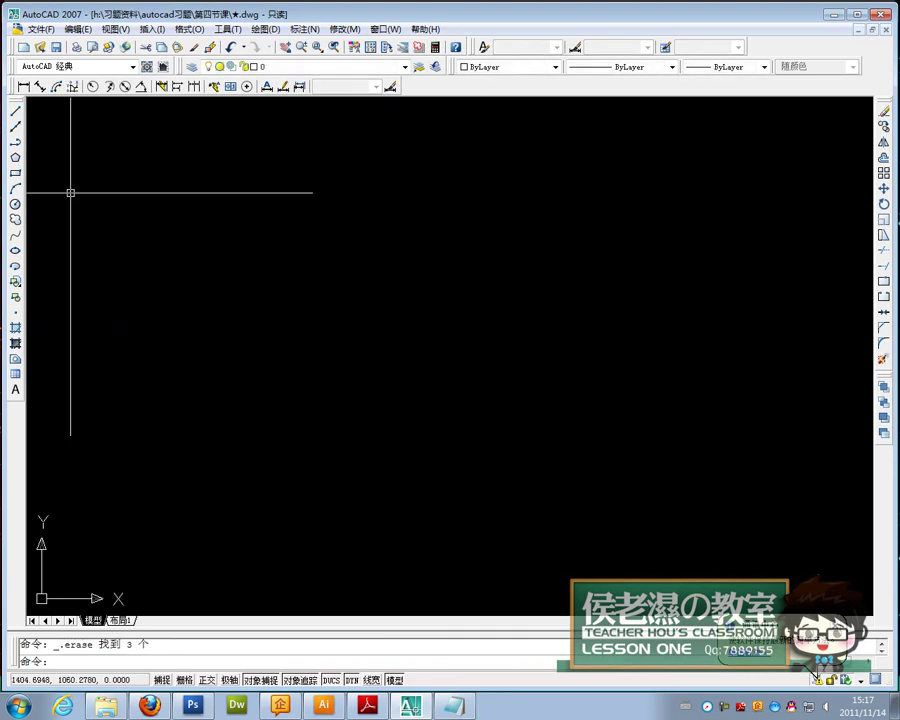
Draw two large closed freehand revision clouds that overlap each other across the empty drawing area.
click(15, 220)
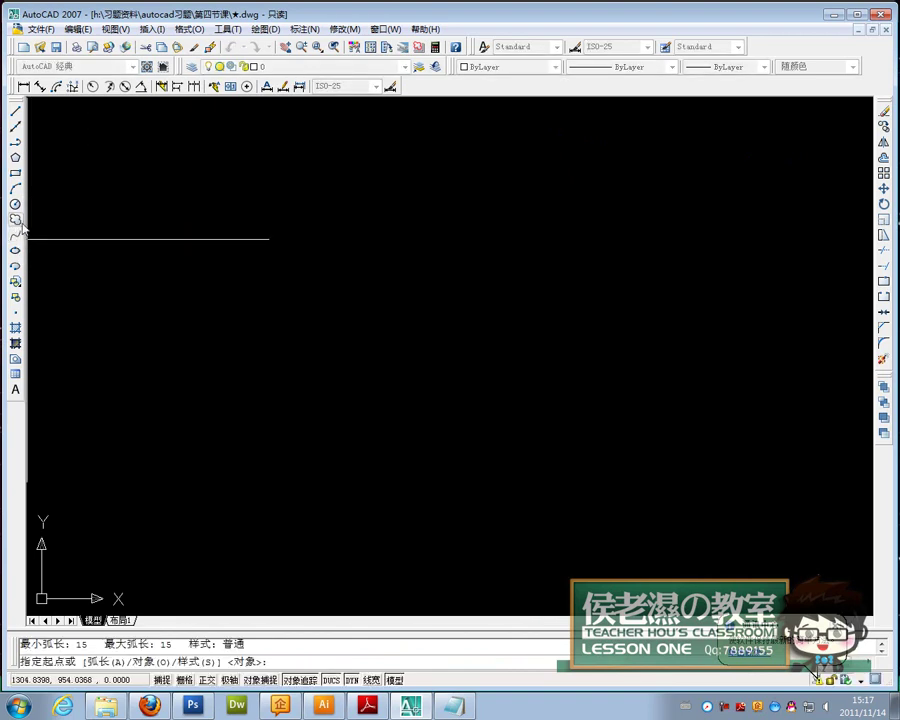
click(290, 460)
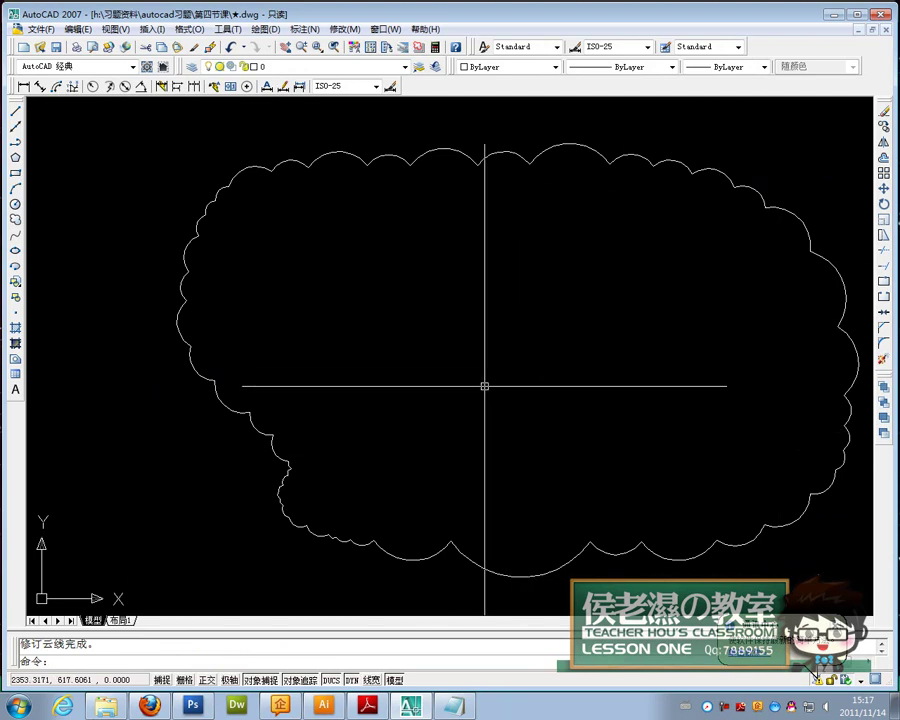
click(17, 227)
click(172, 482)
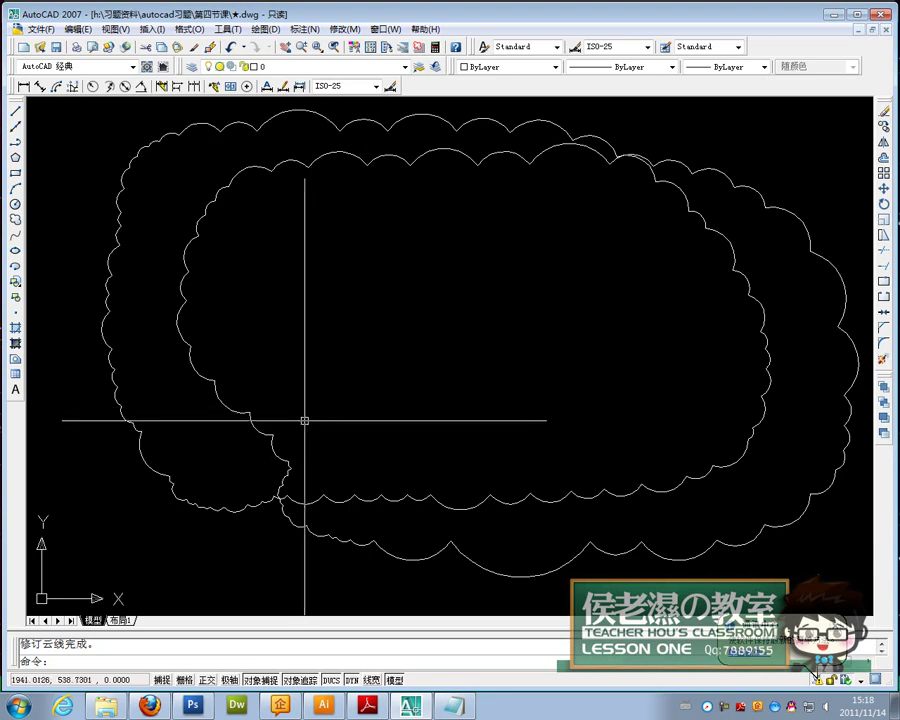
Erase both overlapping revision clouds.
click(314, 354)
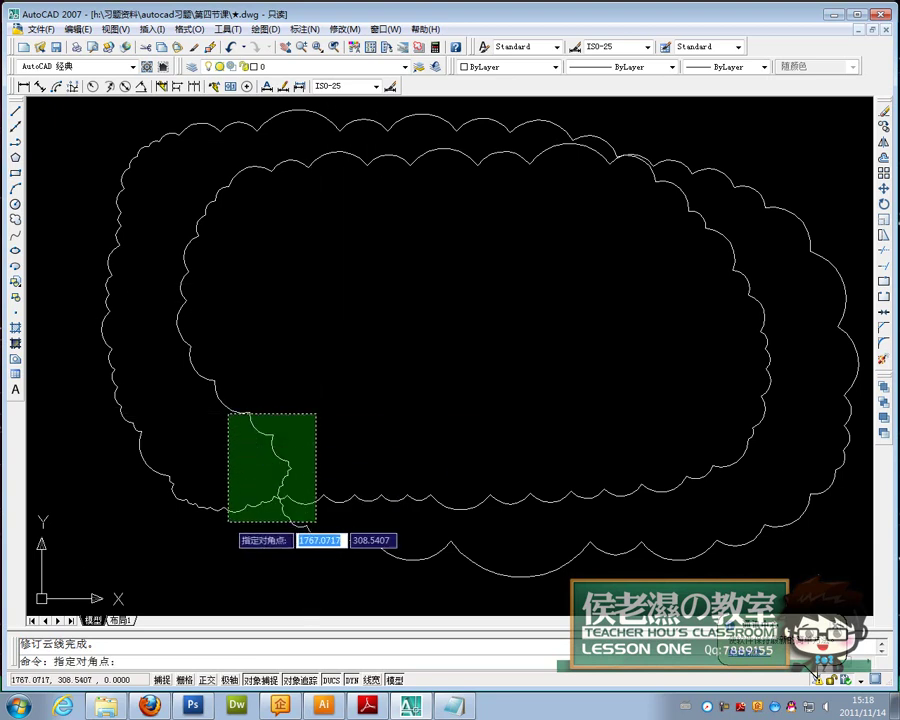
click(220, 527)
key(Delete)
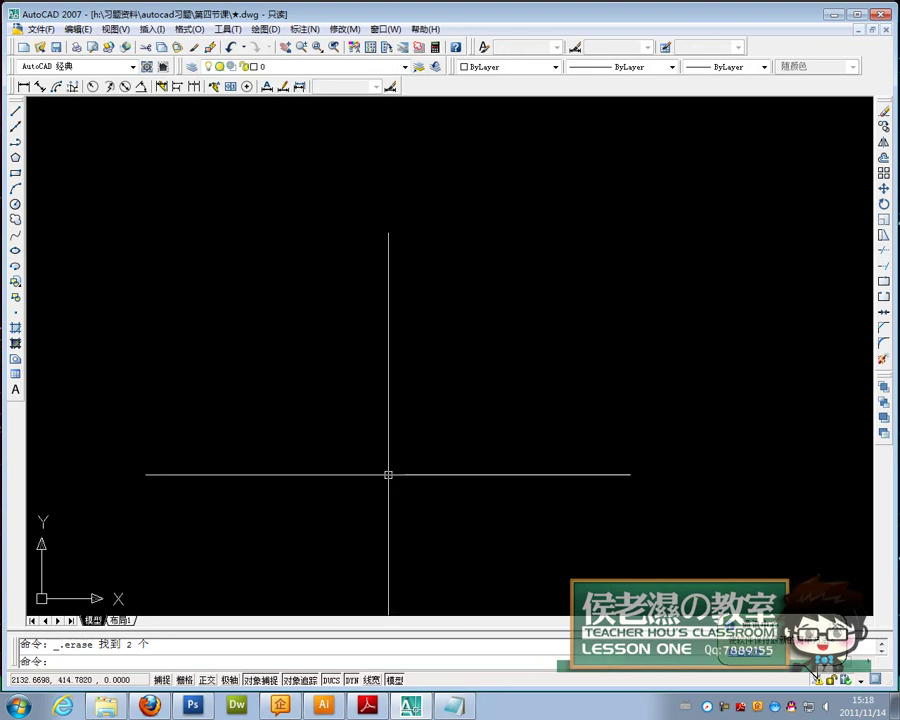
Draw an open wavy spline through eleven alternating low and high points across the drawing area, accepting the default end tangents.
click(15, 237)
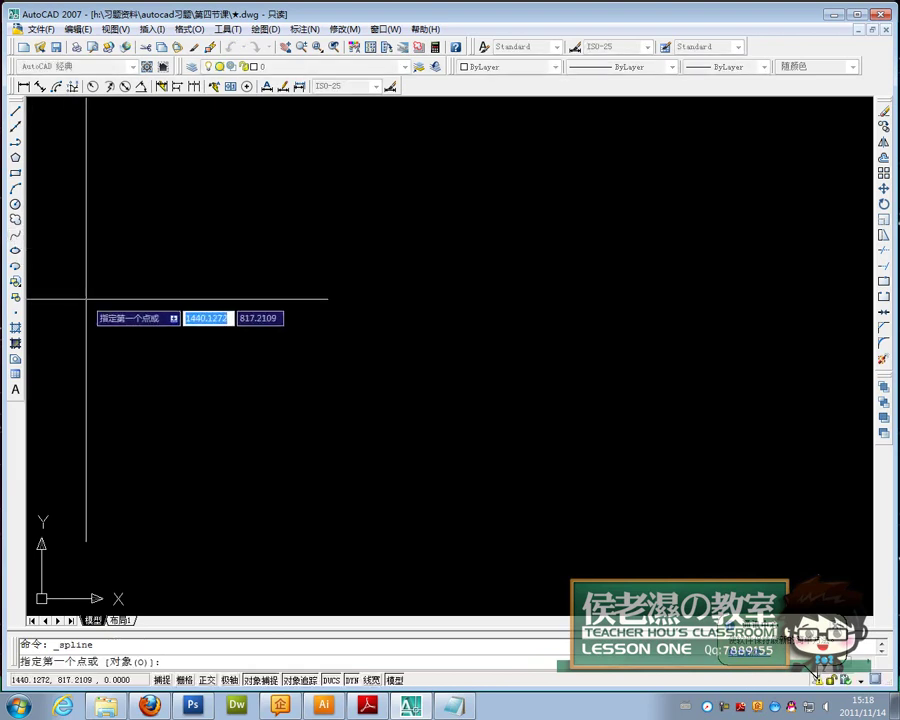
click(122, 392)
click(258, 197)
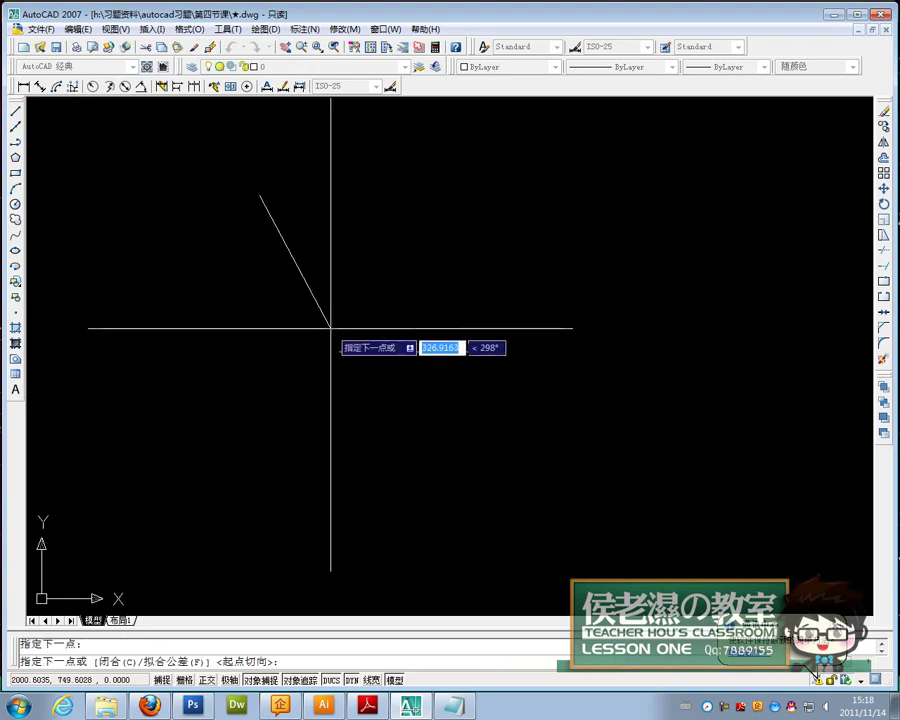
click(368, 405)
click(489, 189)
click(543, 420)
click(608, 163)
click(637, 413)
click(685, 176)
click(696, 405)
click(754, 226)
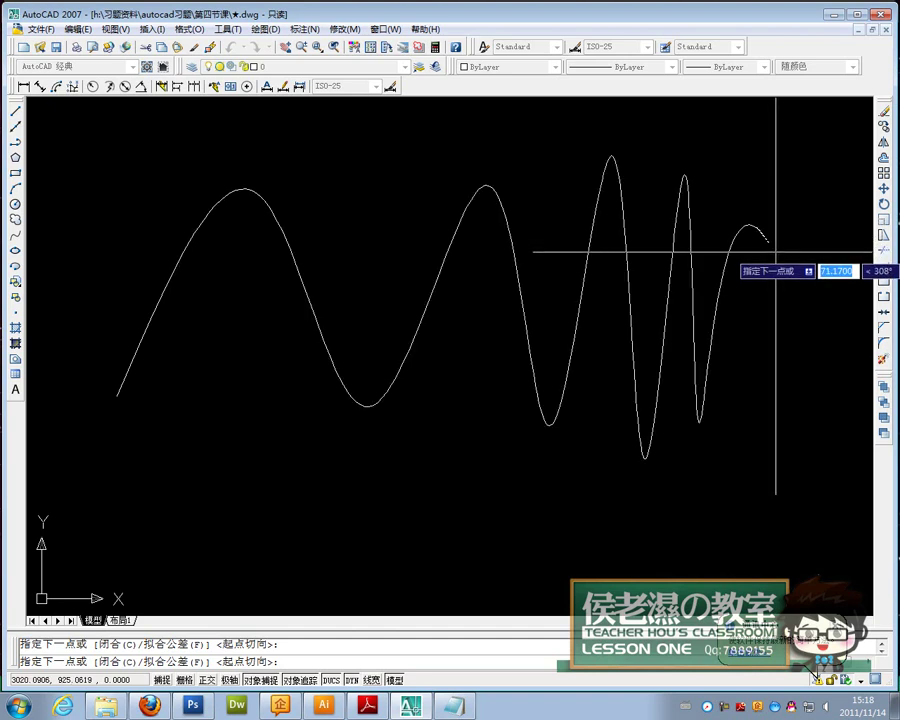
click(800, 380)
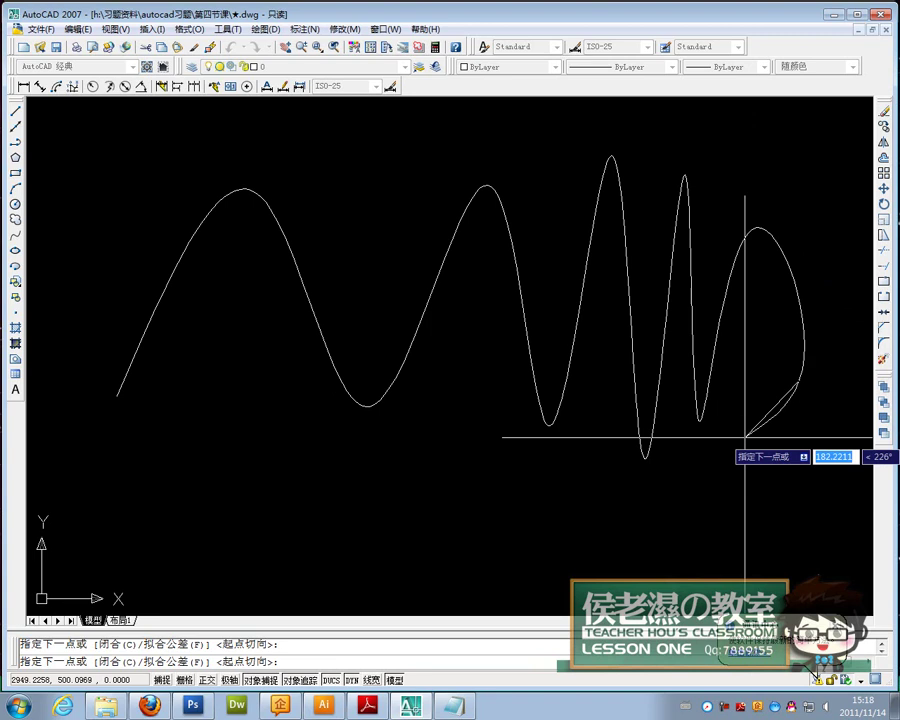
key(Return)
key(Return)
key(Return)
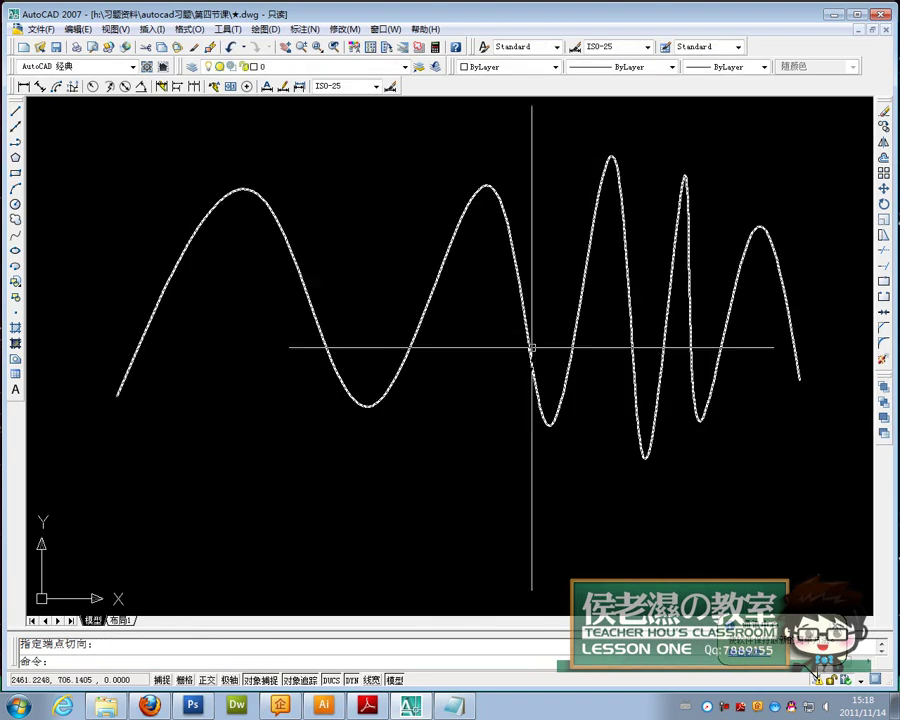
Draw a second open wavy spline with alternating low and high points below the first, accepting the default end tangents.
middle_drag(467, 463, 423, 415)
click(15, 237)
click(98, 548)
click(208, 396)
click(293, 548)
click(378, 390)
click(438, 567)
click(502, 410)
click(574, 562)
key(Return)
key(Return)
key(Return)
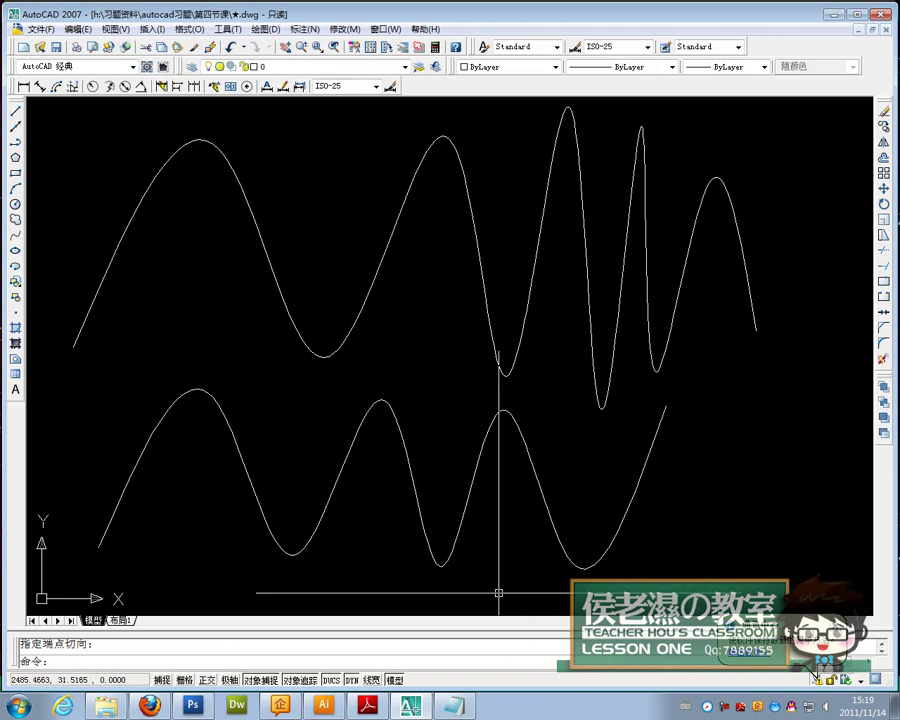
Open 机械综合3.dwg read-only from the 机械 folder in File Explorer and examine the wavy break line in its section view.
mouse_move(453, 707)
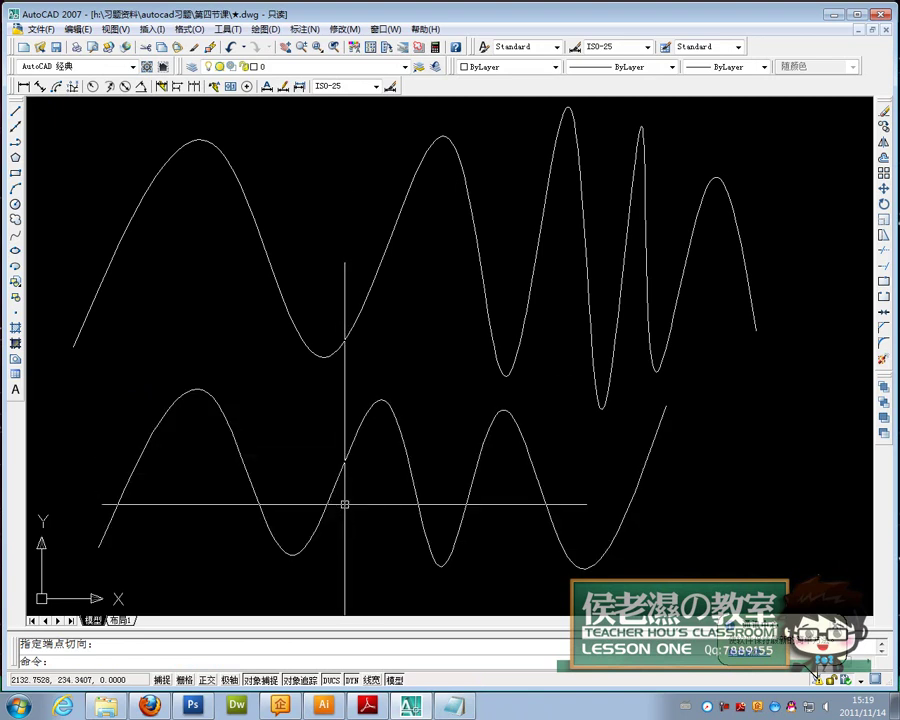
mouse_move(90, 703)
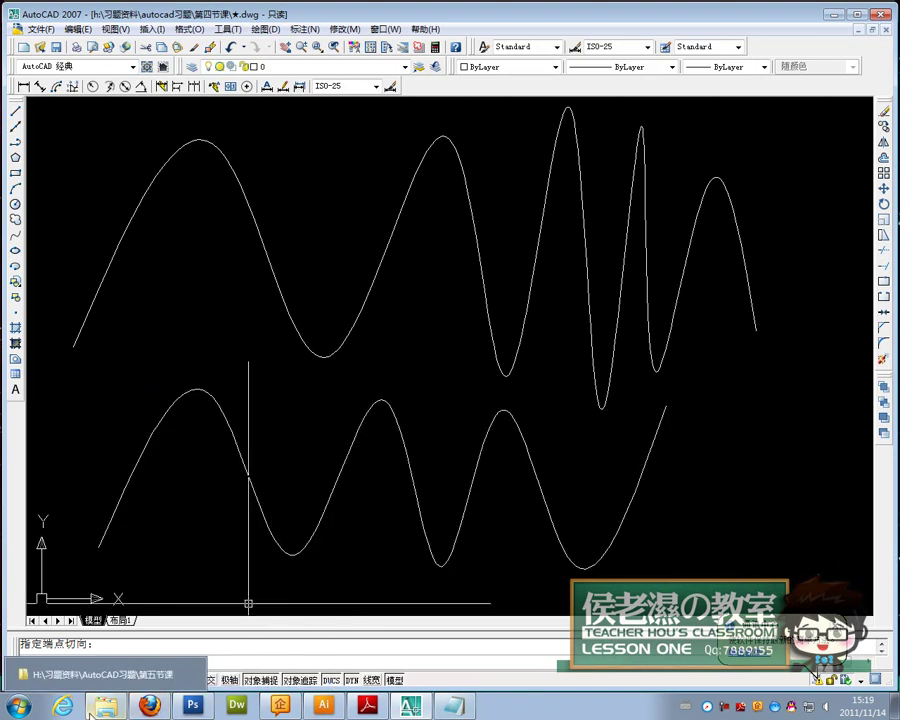
click(100, 674)
click(240, 155)
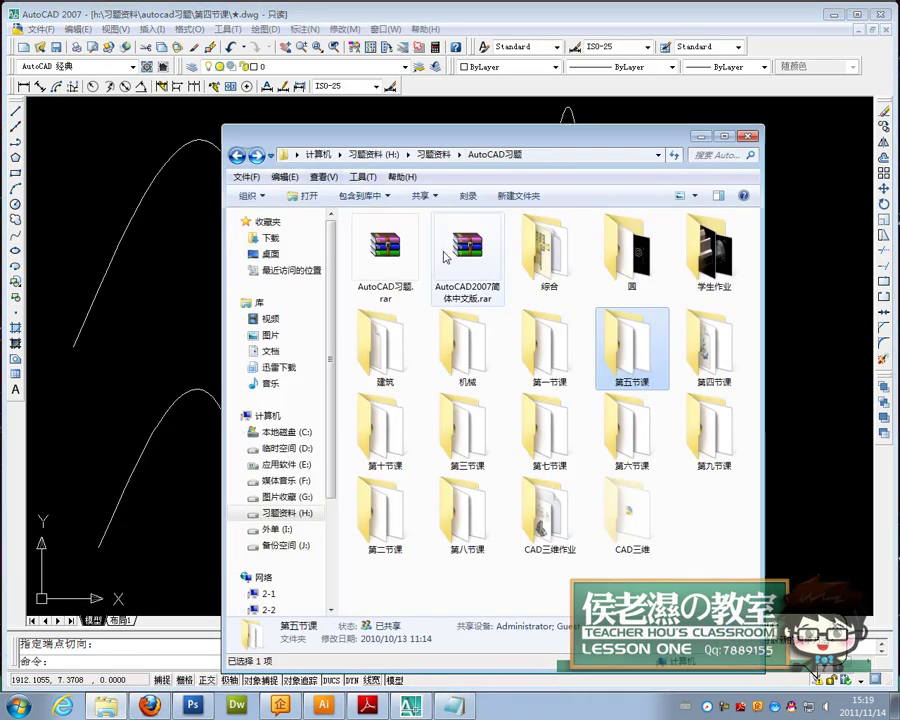
click(105, 705)
click(107, 705)
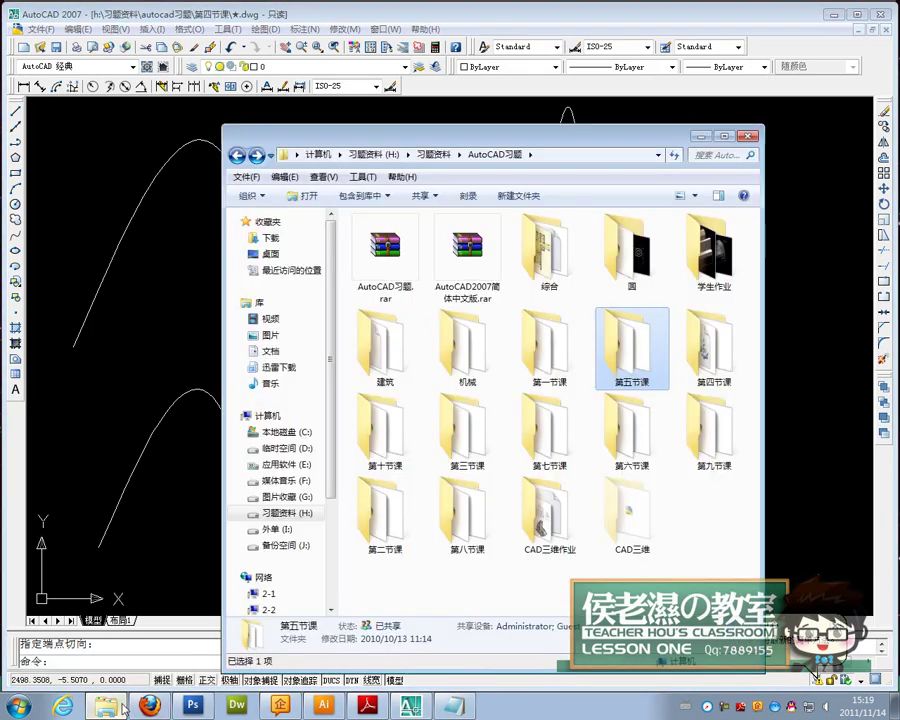
double_click(440, 364)
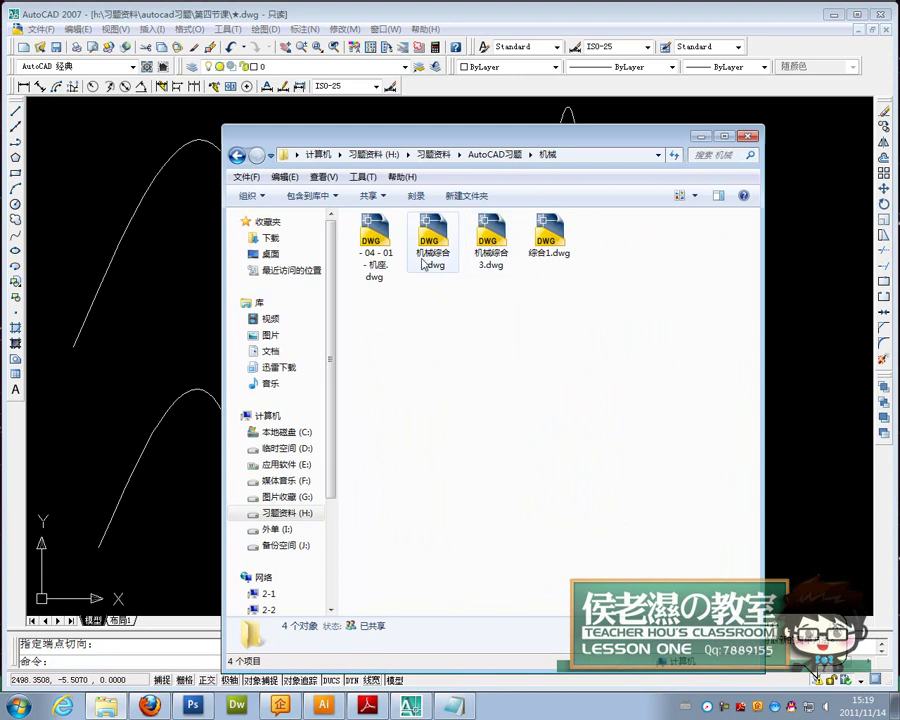
double_click(491, 238)
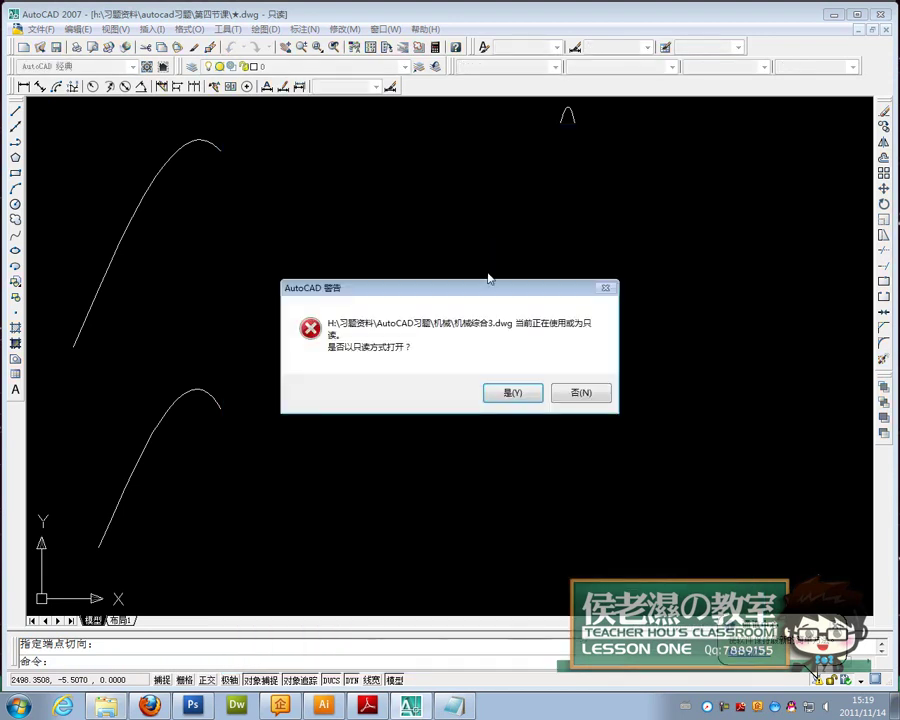
click(500, 393)
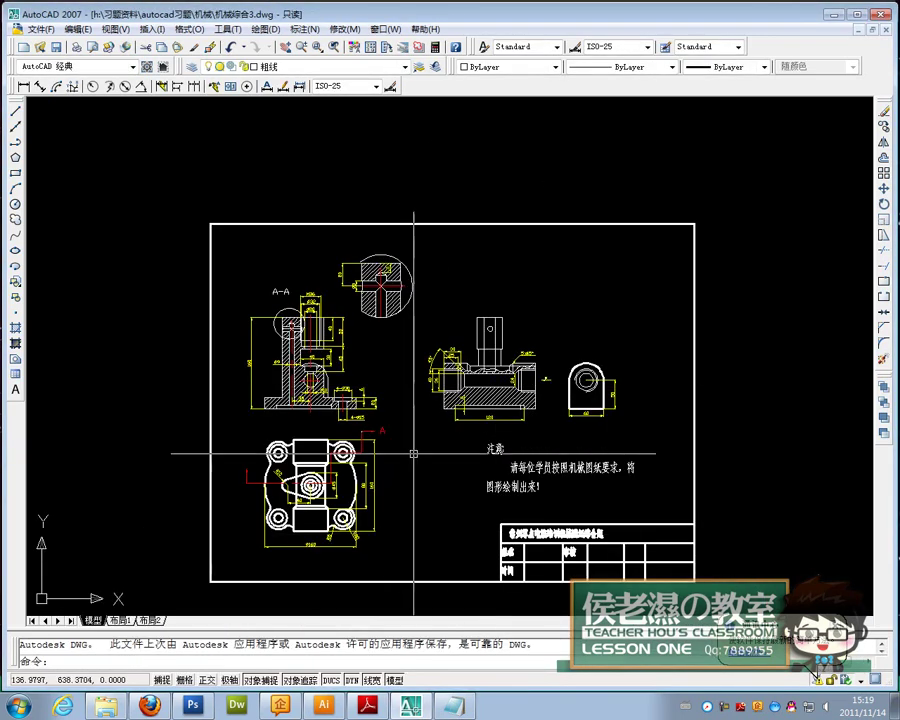
scroll(560, 300, up, 5)
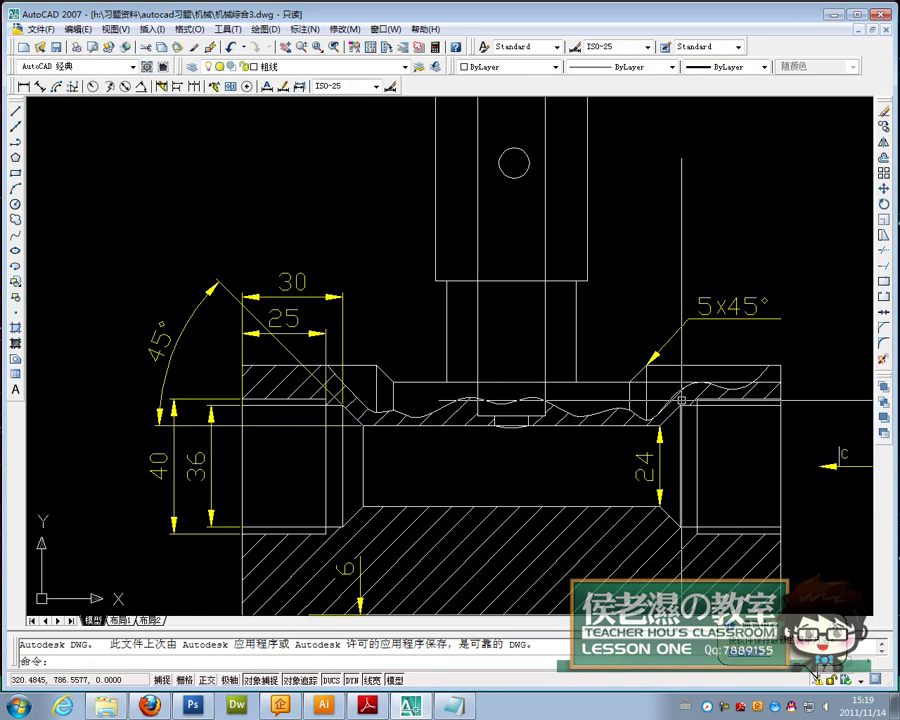
scroll(678, 398, down, 6)
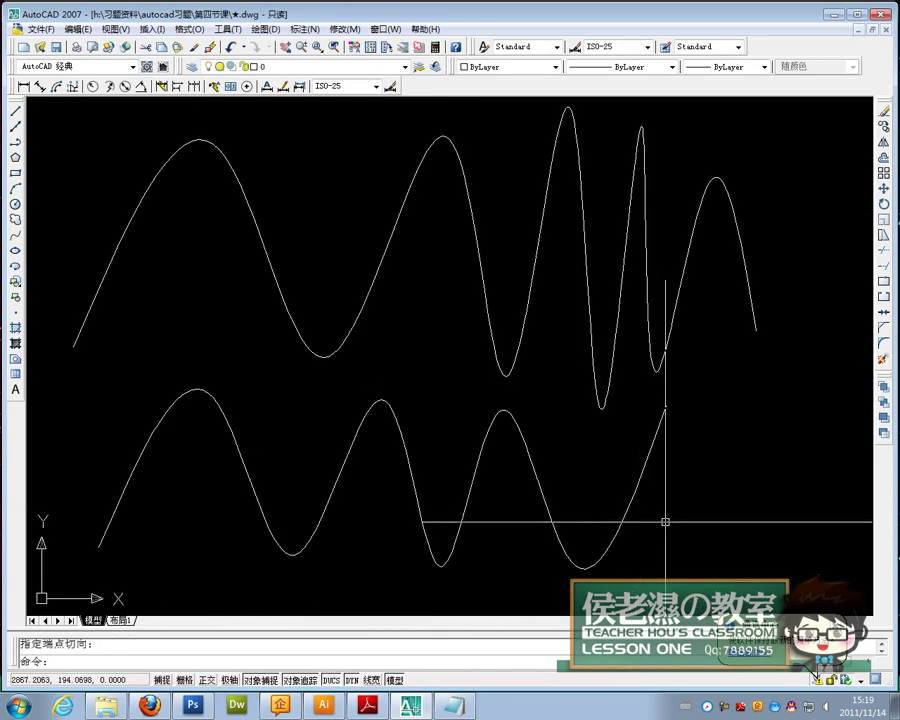
Erase both wavy splines from the practice drawing ★.dwg.
click(676, 525)
click(690, 526)
click(128, 217)
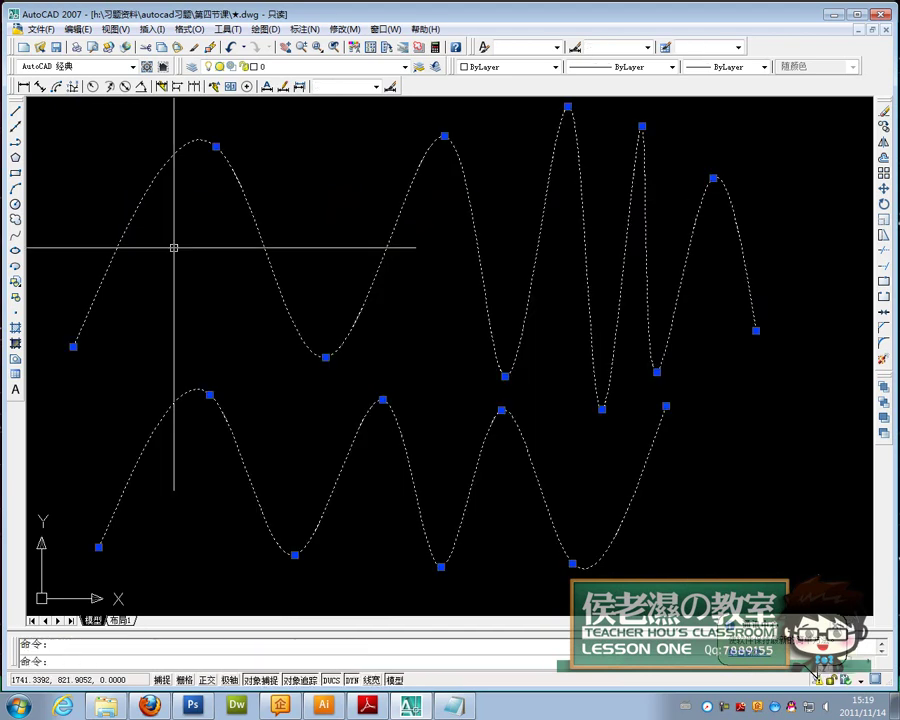
key(Delete)
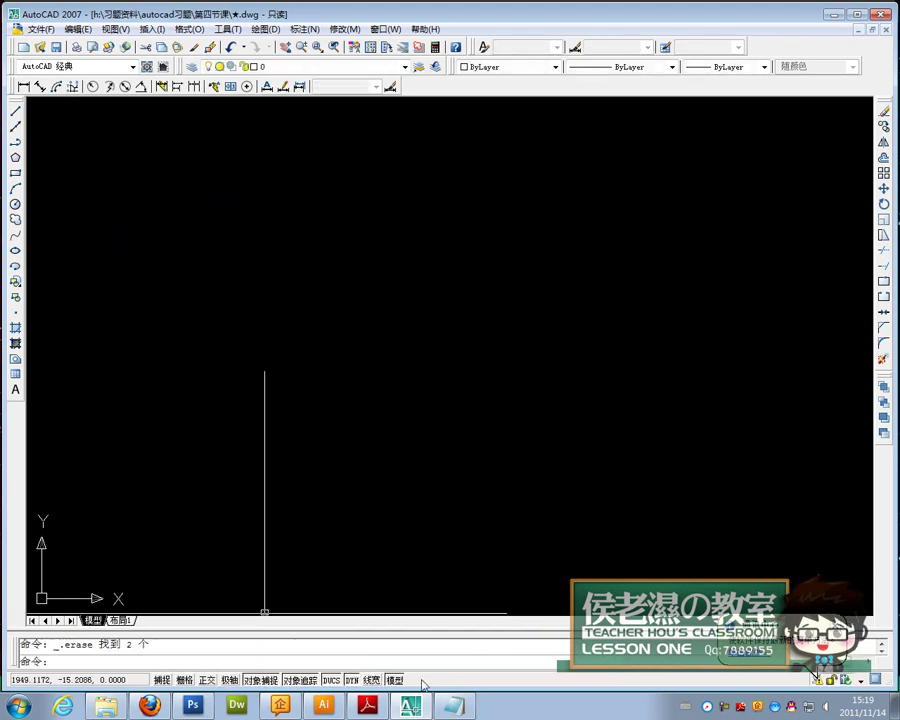
Switch to the Notepad file 1.txt and add the heading "样条曲线" with the first item "1.绘制波浪线" below the rectangle notes.
click(455, 705)
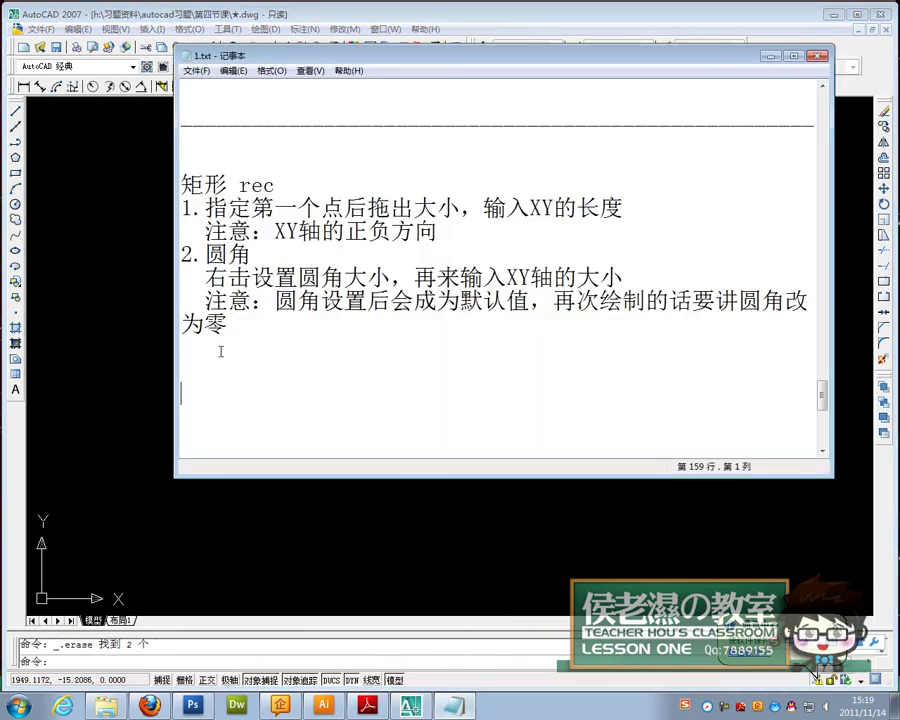
text(样条)
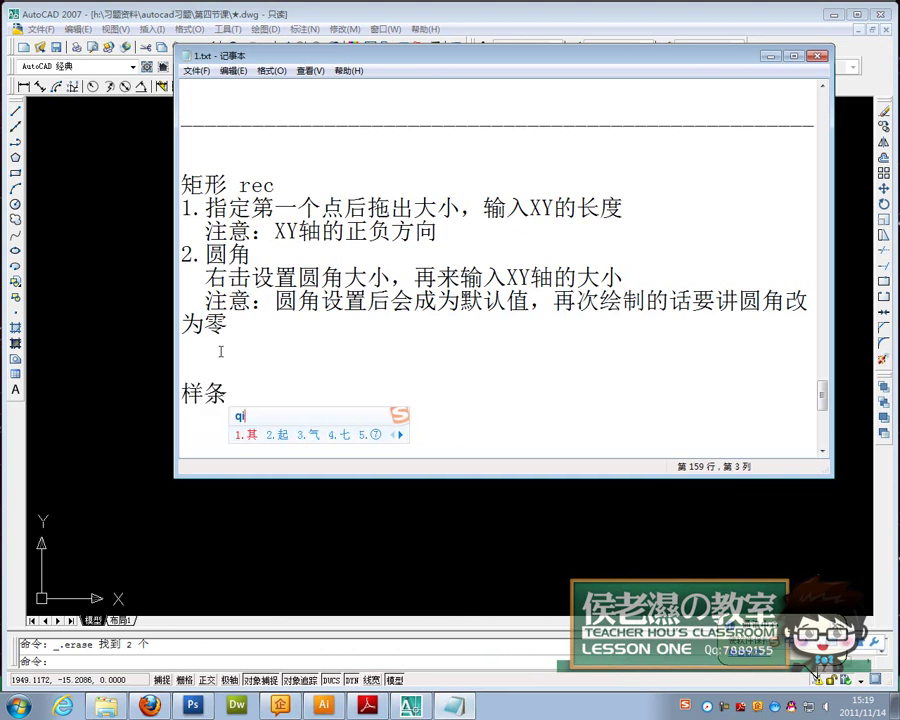
text(曲线)
key(Return)
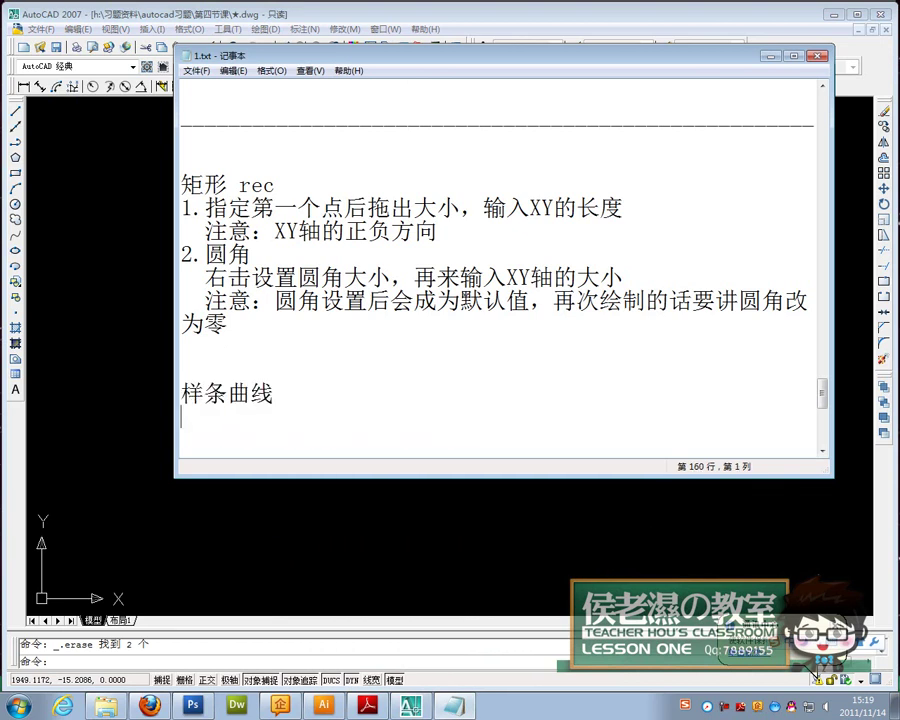
text(1.绘制)
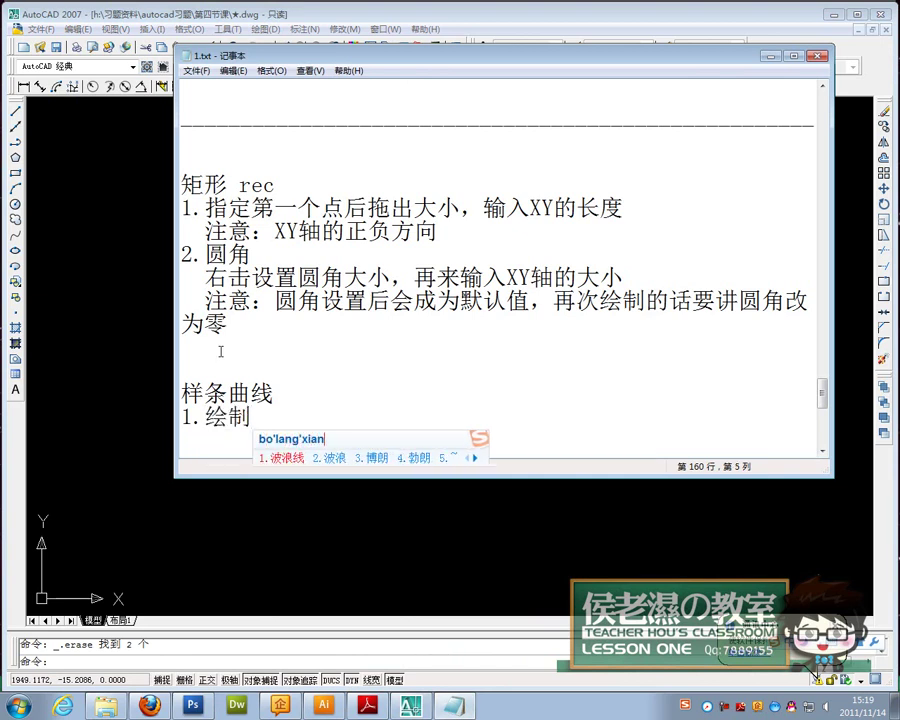
text(波浪线)
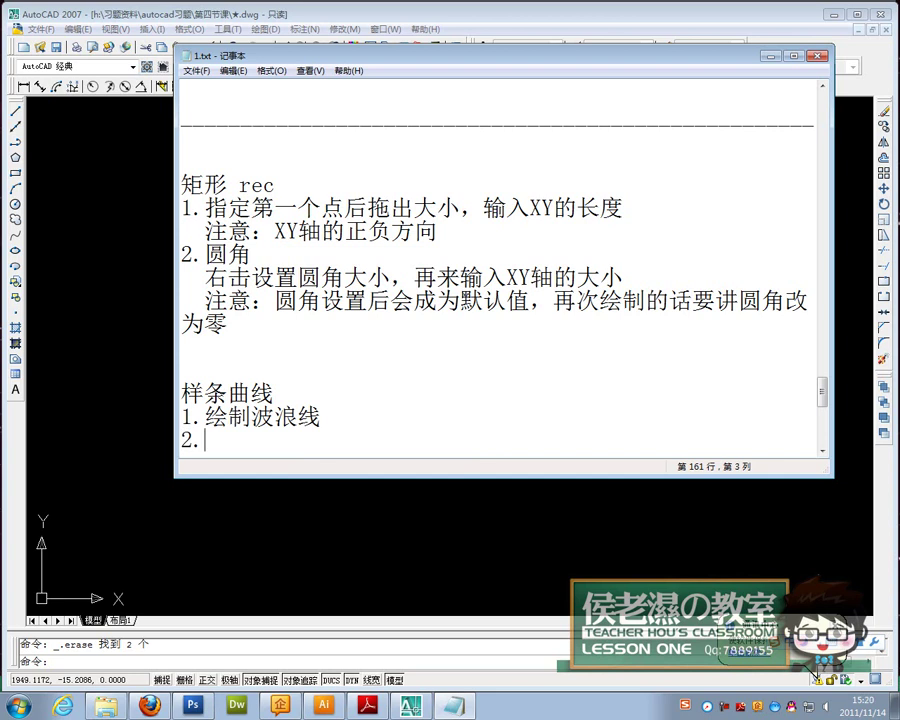
Add the second spline item "2.确定时点击三次确定键" and leave blank lines beneath it.
text(qu)
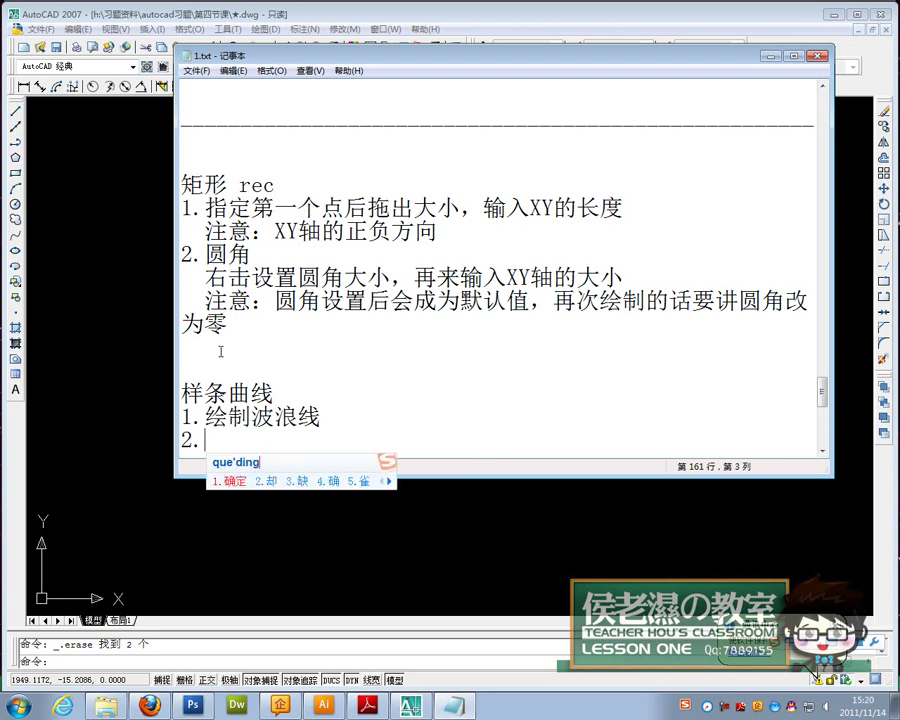
text(确定sh时)
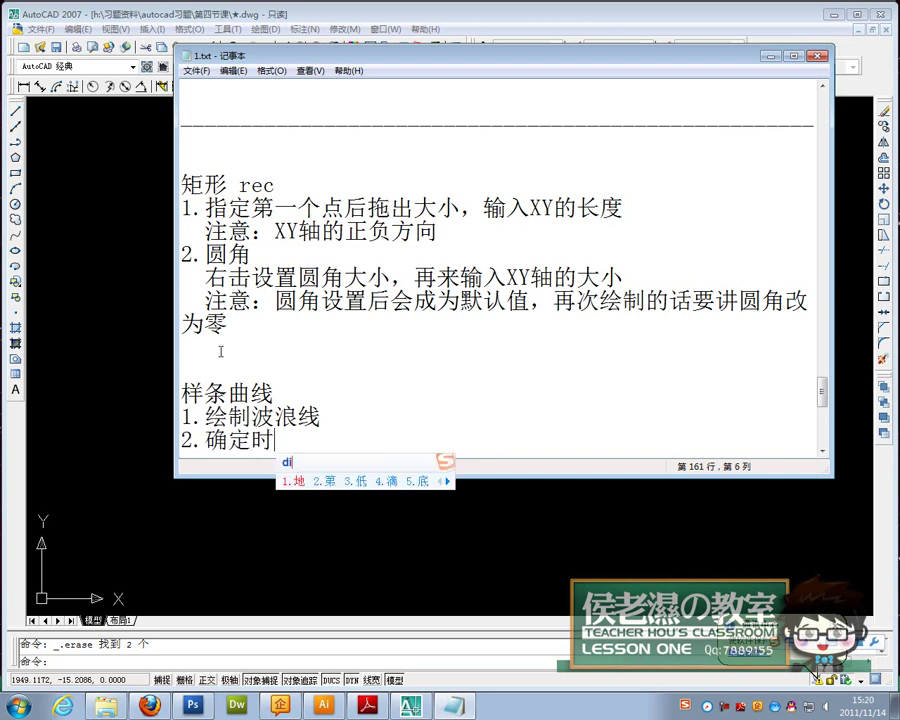
text(点击三次)
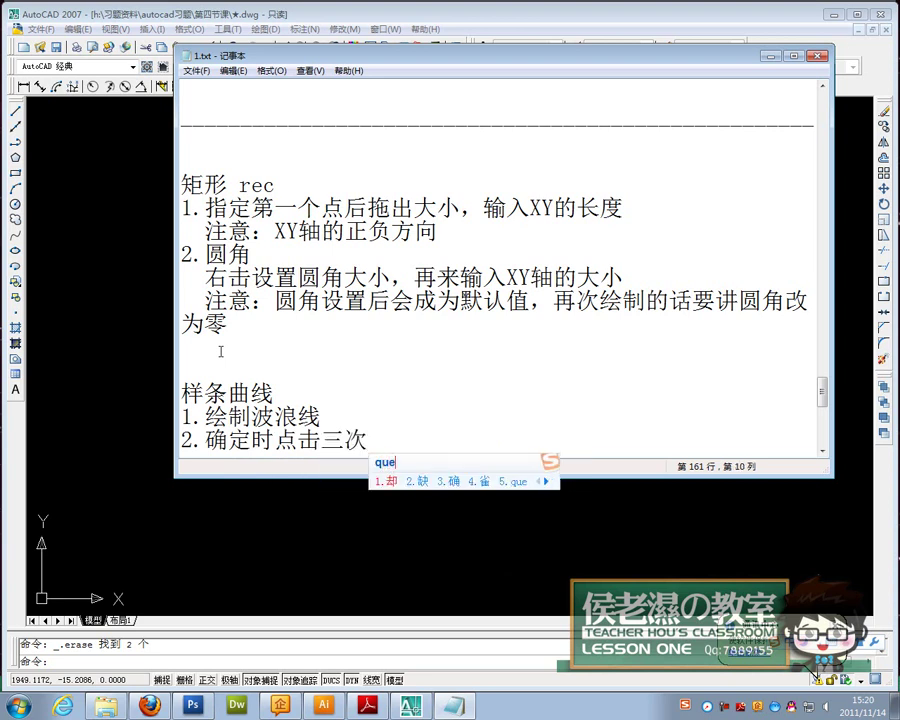
text(qu确定键)
key(Return)
key(Return)
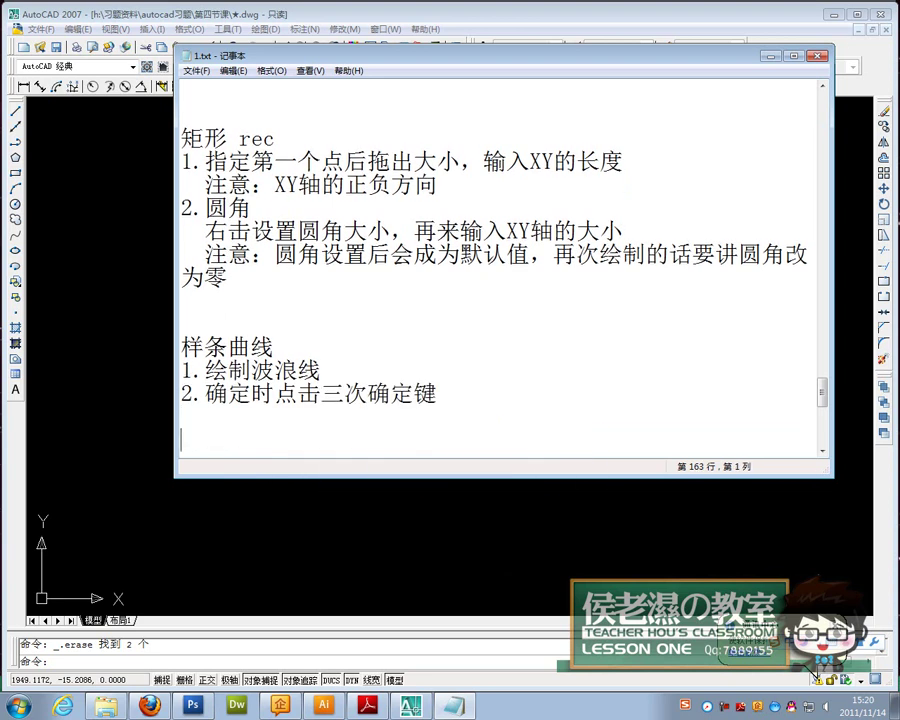
key(Return)
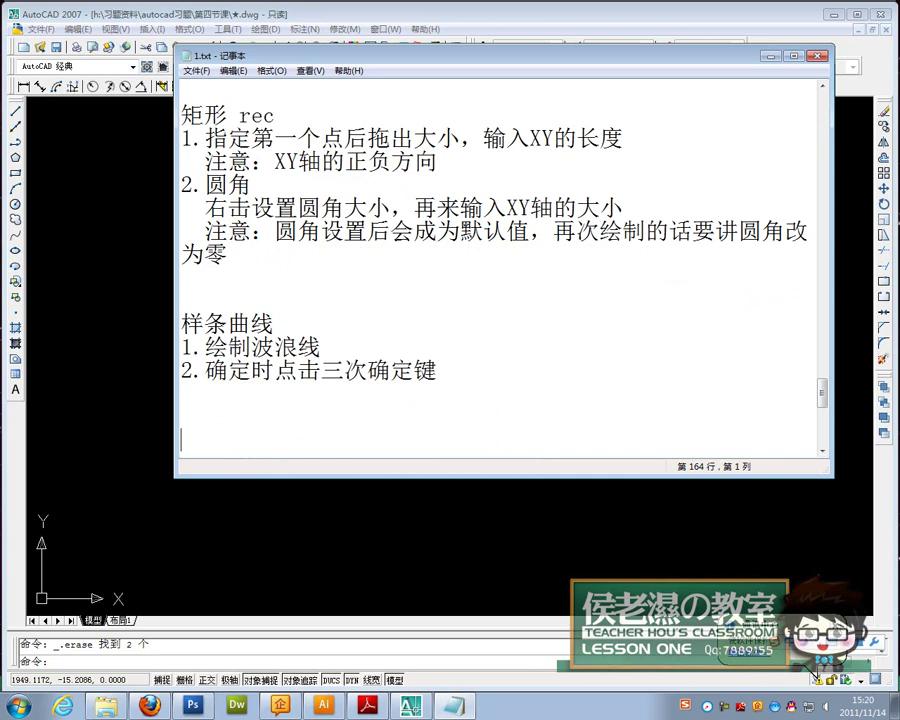
Return to AutoCAD and draw a horizontal ellipse from its axis endpoints with Ortho turned on.
click(68, 333)
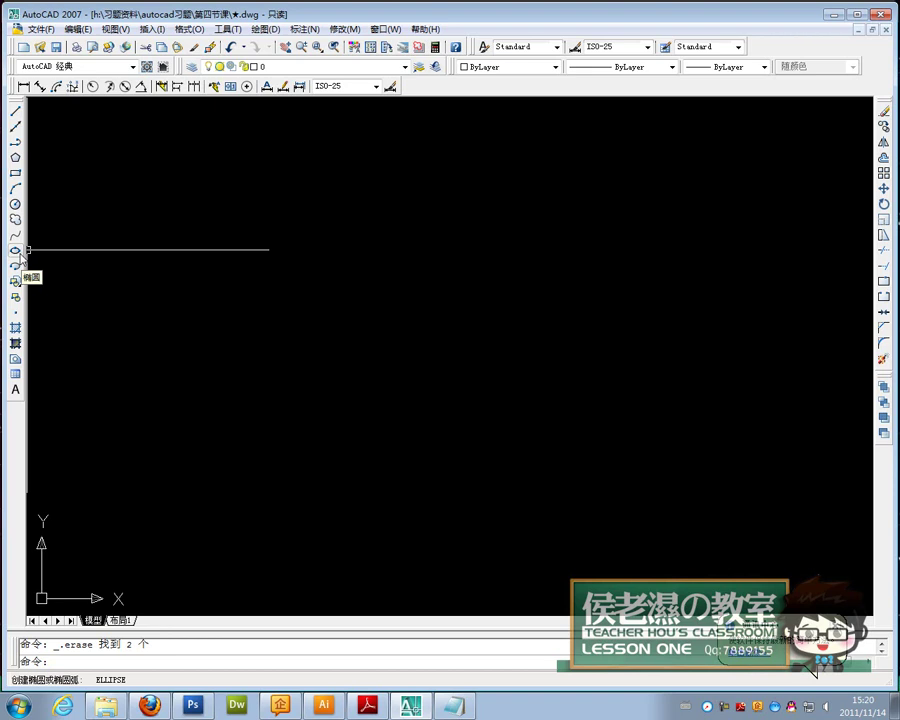
click(20, 258)
click(93, 336)
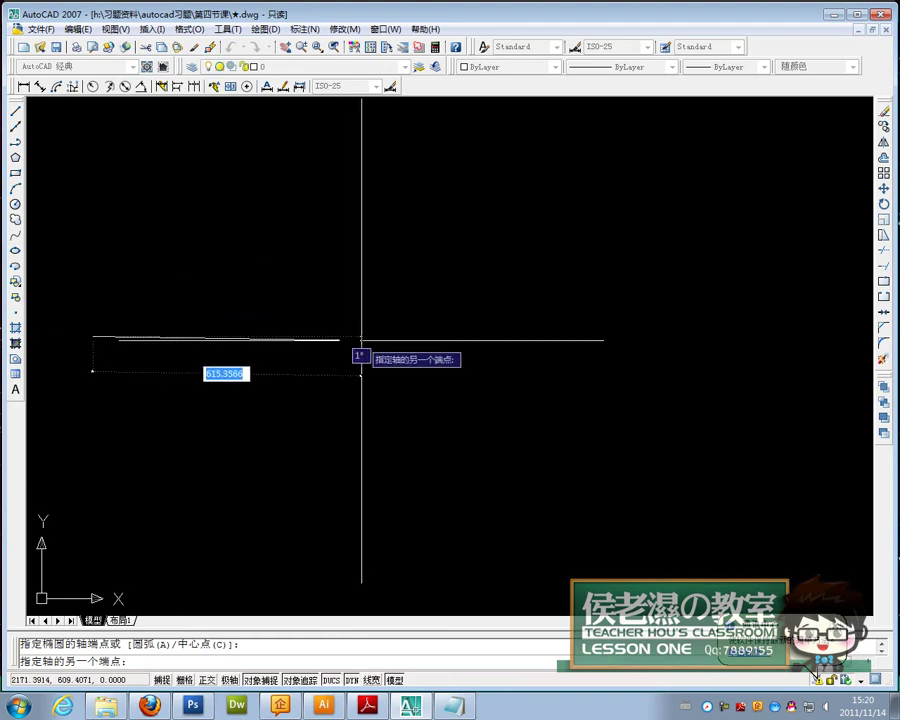
key(F8)
click(401, 336)
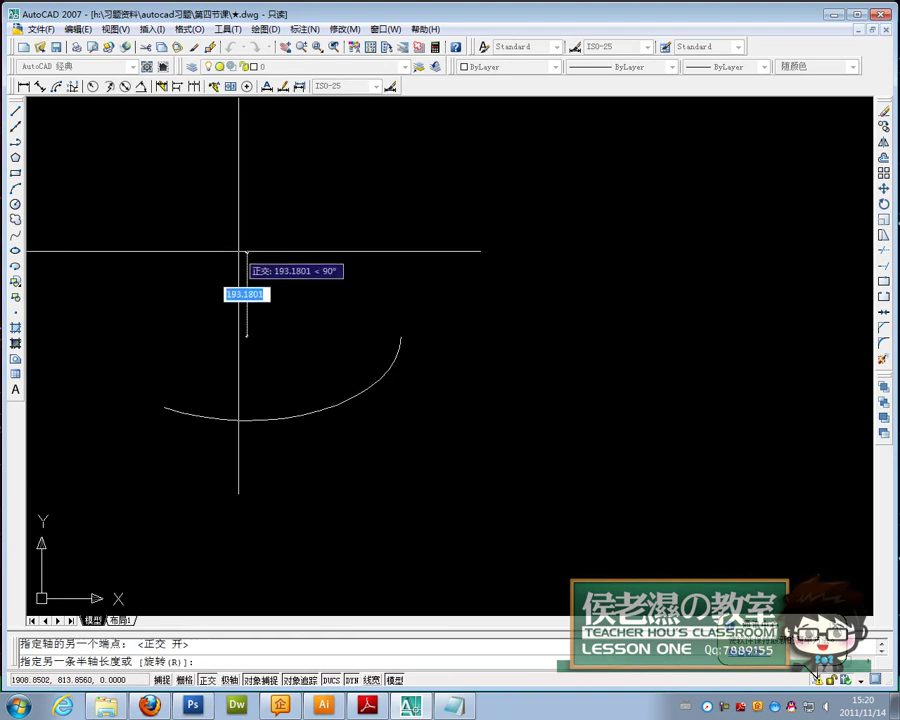
click(252, 249)
Draw a circle centred on the ellipse's centre and passing through its left quadrant point.
text(c)
key(Return)
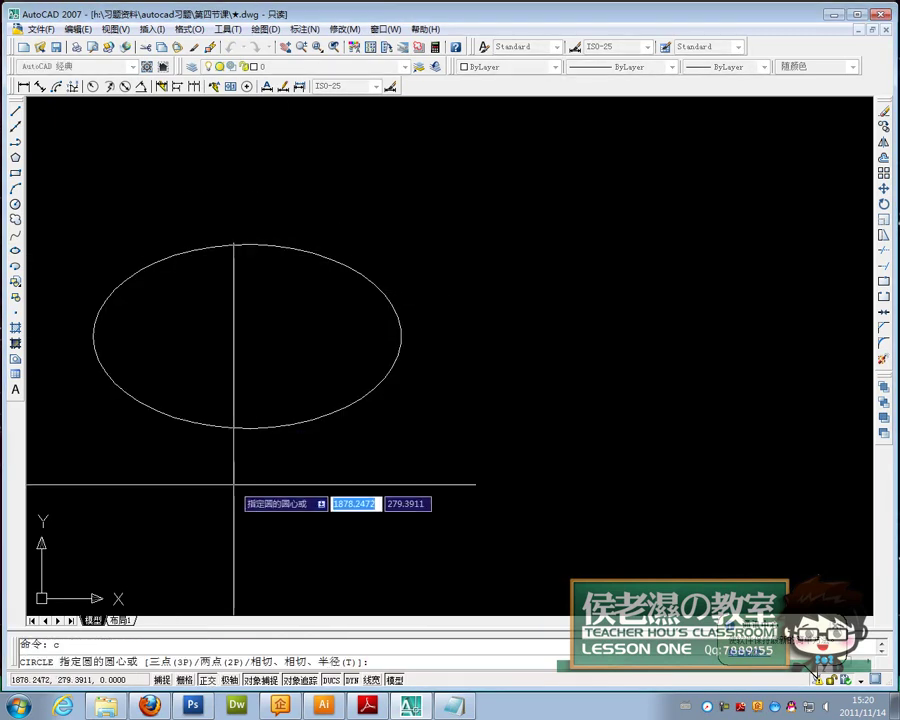
click(246, 336)
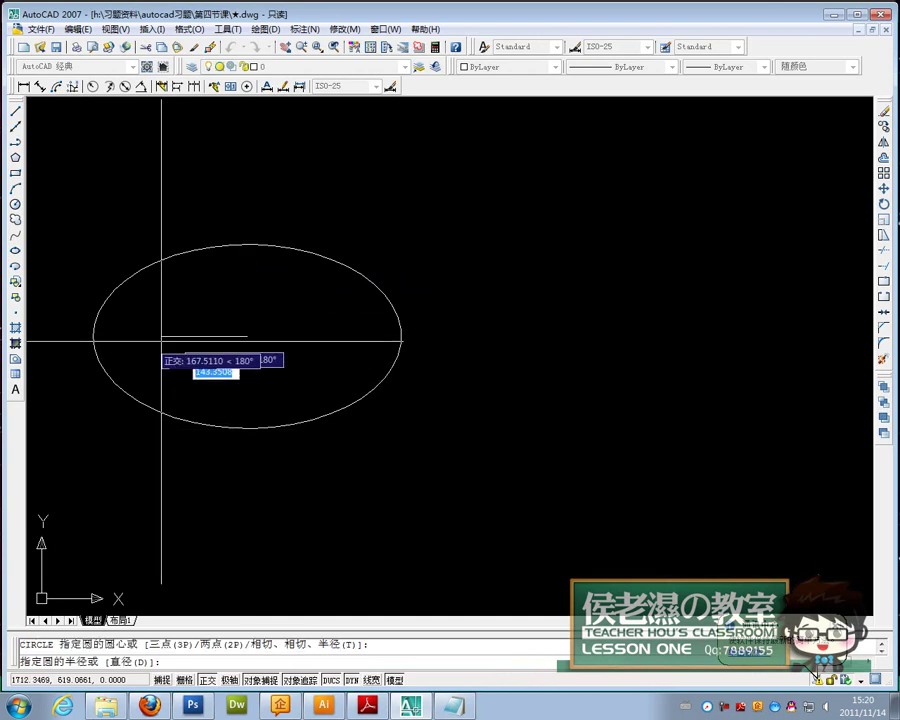
click(93, 336)
Draw the ellipse's full horizontal and vertical axes as lines between its opposite quadrant points.
text(l)
key(Return)
click(93, 336)
click(401, 336)
key(Return)
key(Return)
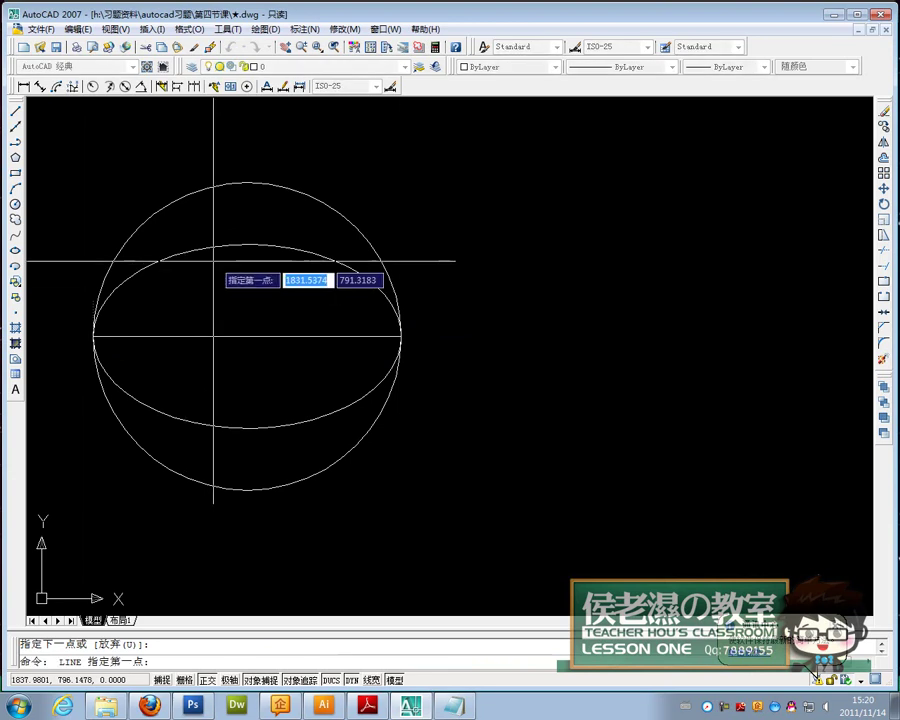
click(247, 244)
click(247, 428)
key(Return)
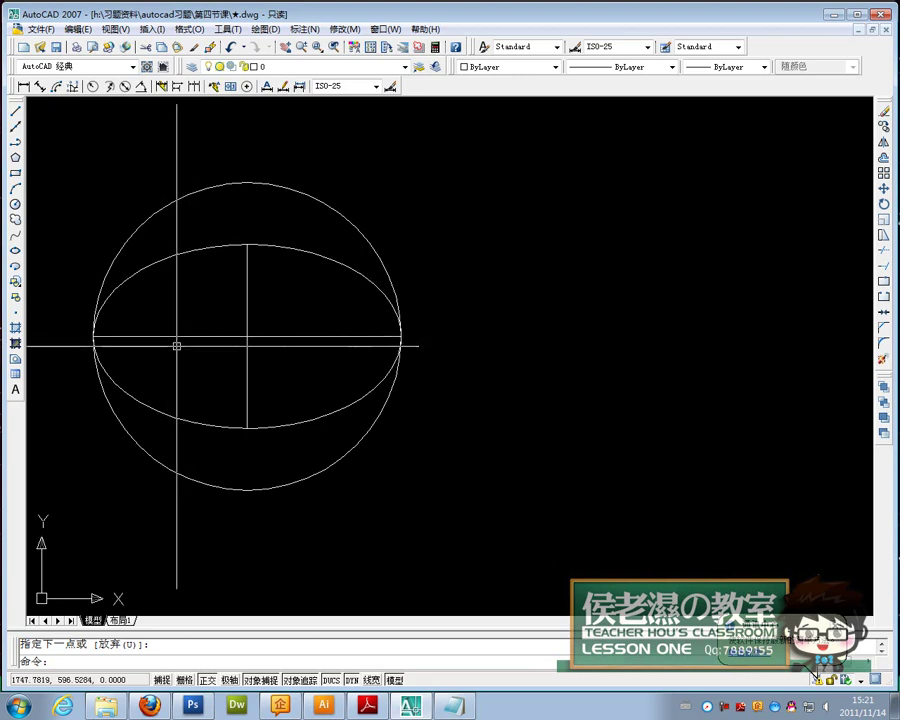
Draw a second ellipse to the right of the circle from axis endpoints, with a horizontal axis about 511 long.
middle_drag(299, 366, 269, 325)
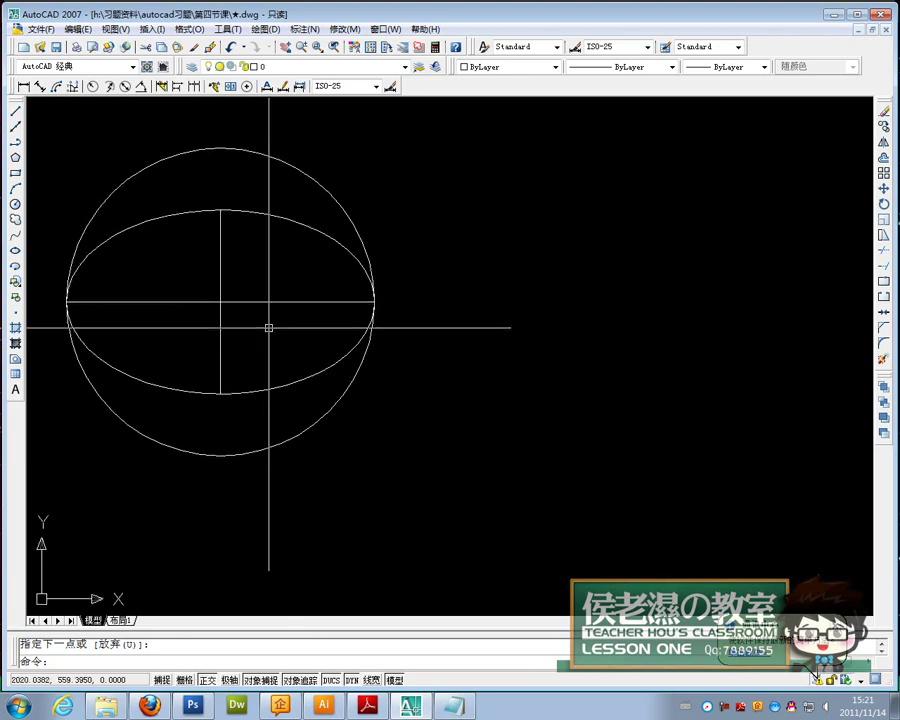
click(17, 251)
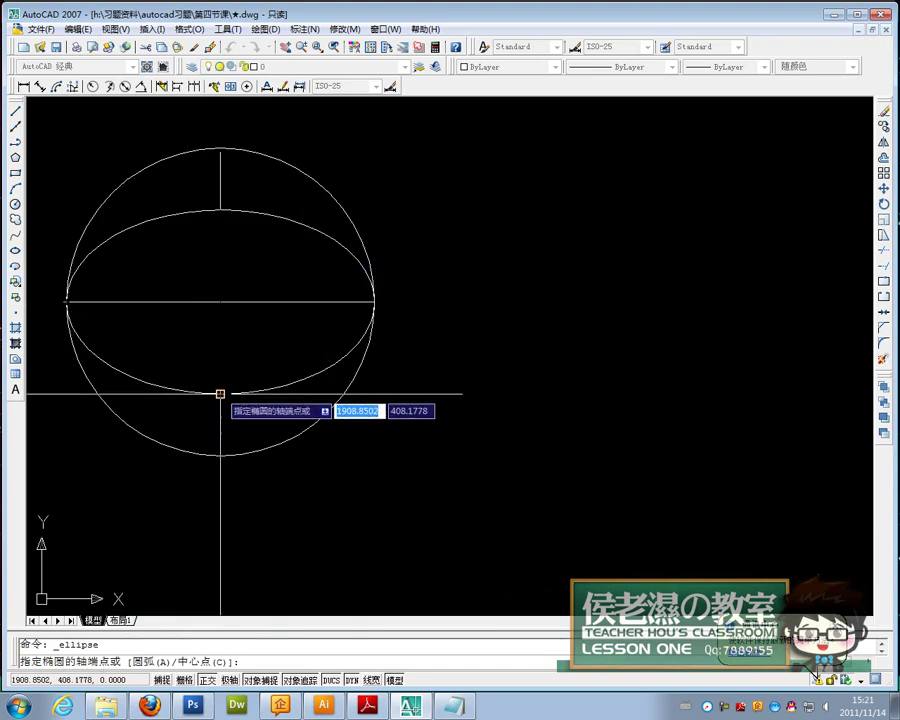
click(440, 301)
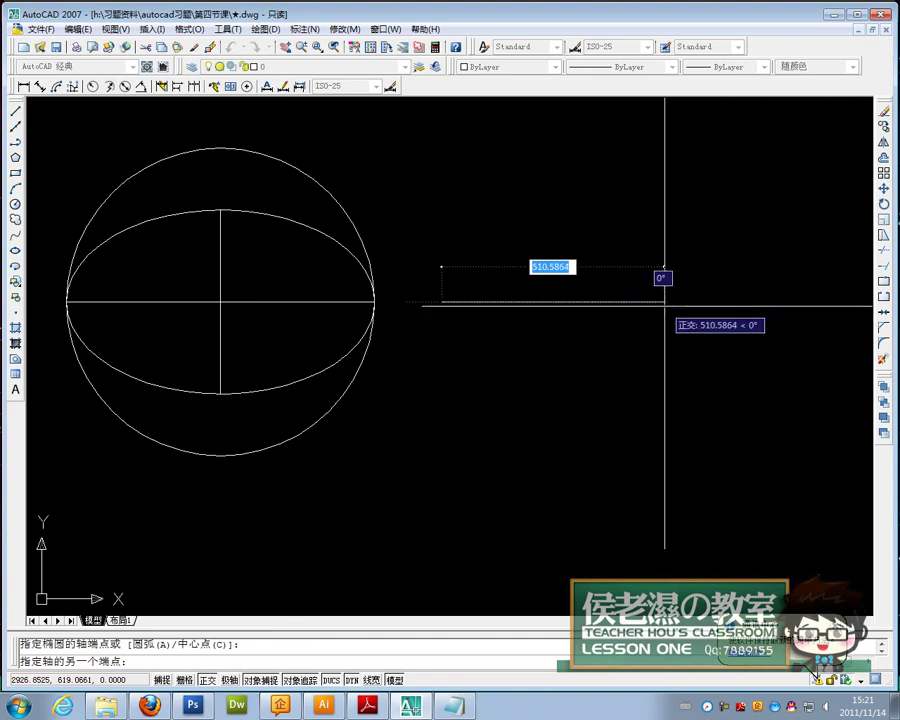
click(664, 301)
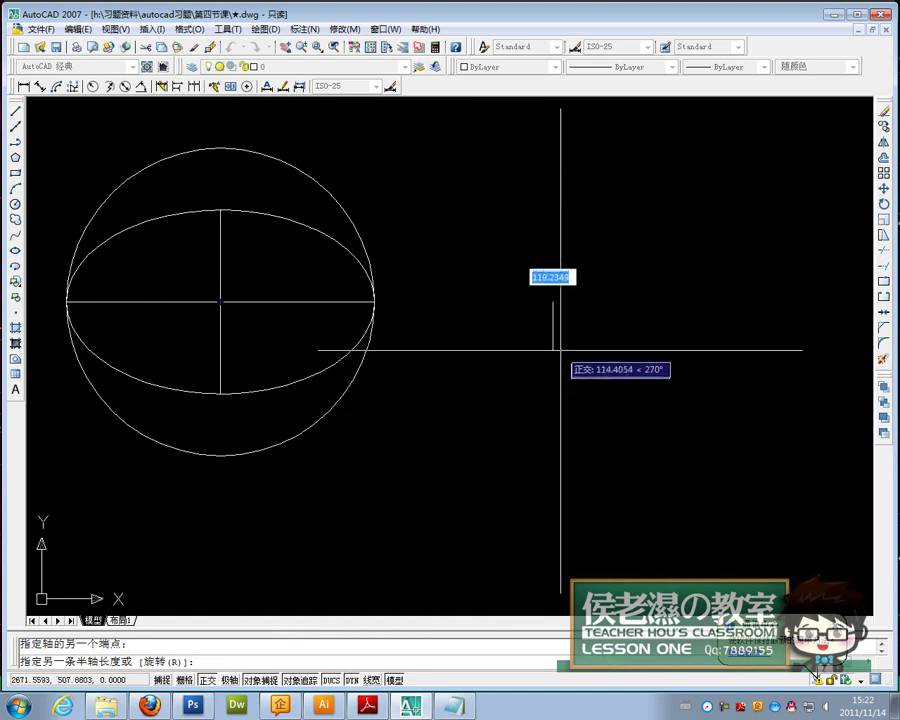
click(561, 236)
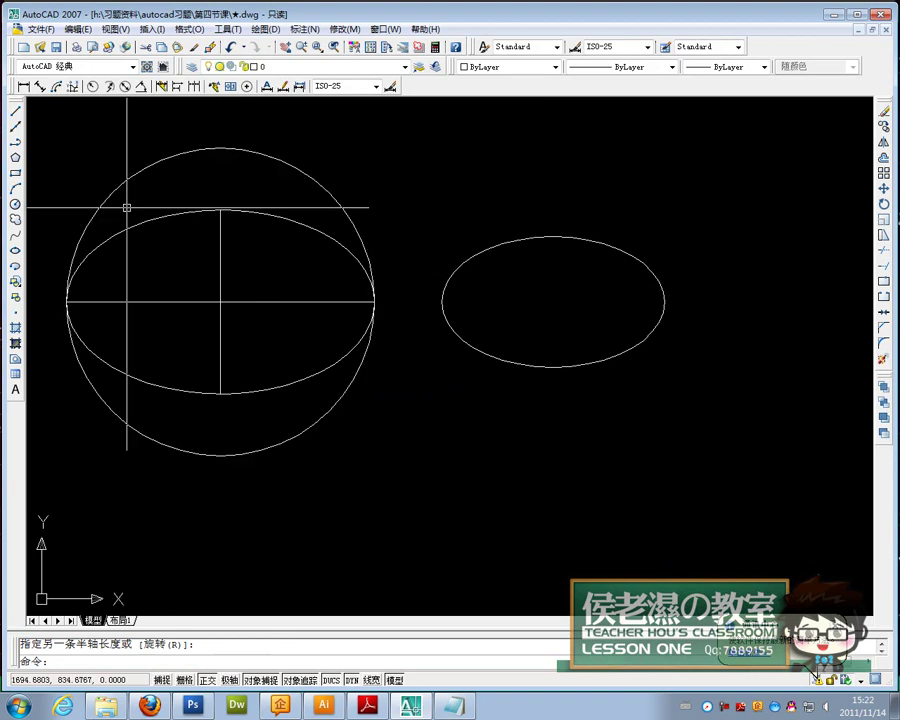
Draw the right-hand ellipse's full horizontal axis and a line from its centre to its upper quadrant.
click(15, 111)
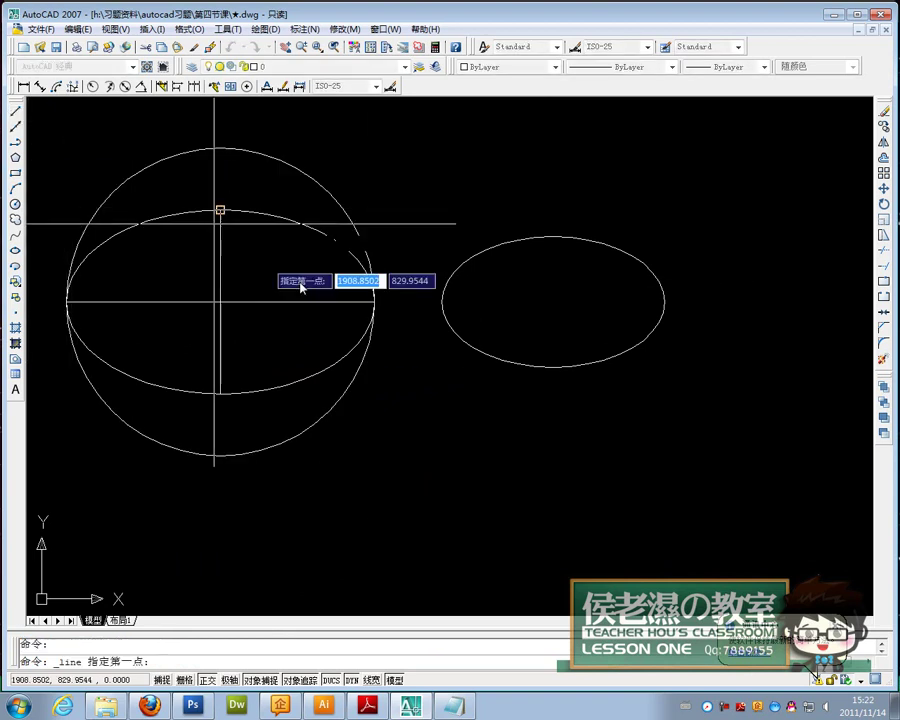
click(441, 301)
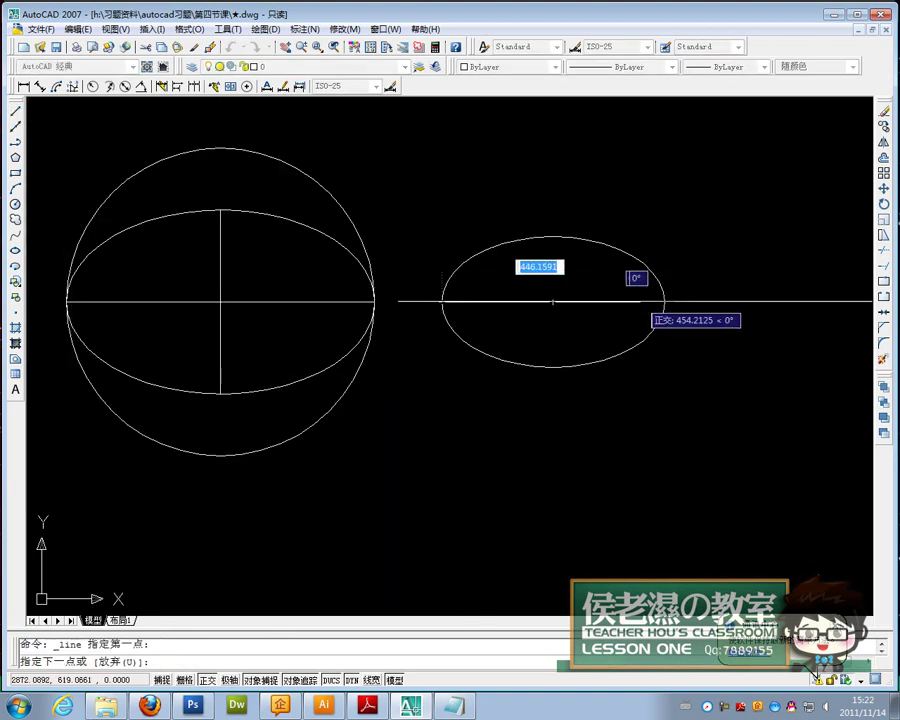
click(664, 301)
key(Return)
key(Return)
click(552, 301)
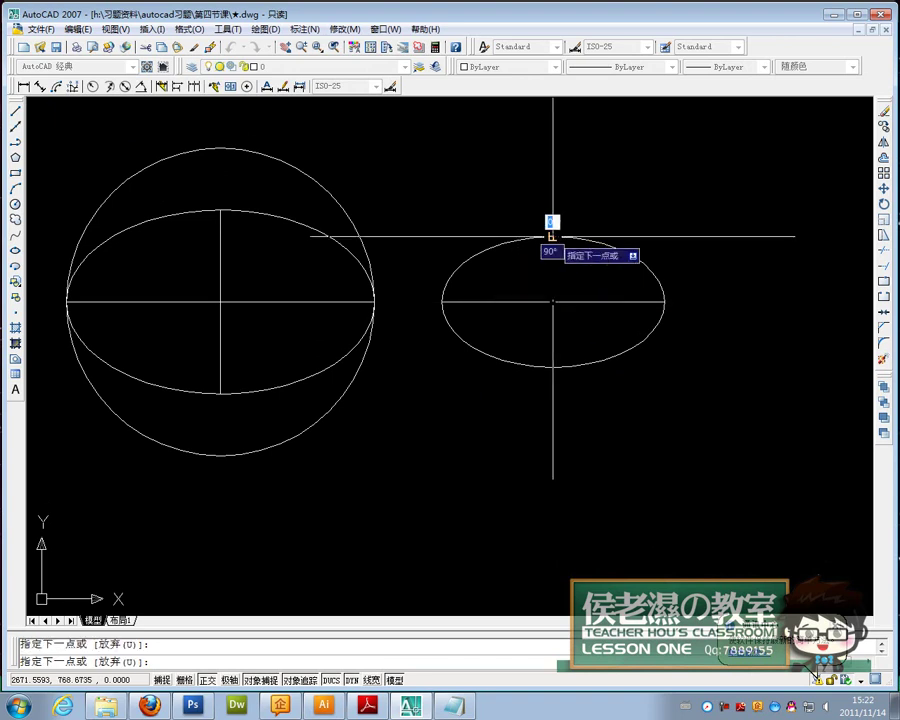
click(552, 237)
key(Return)
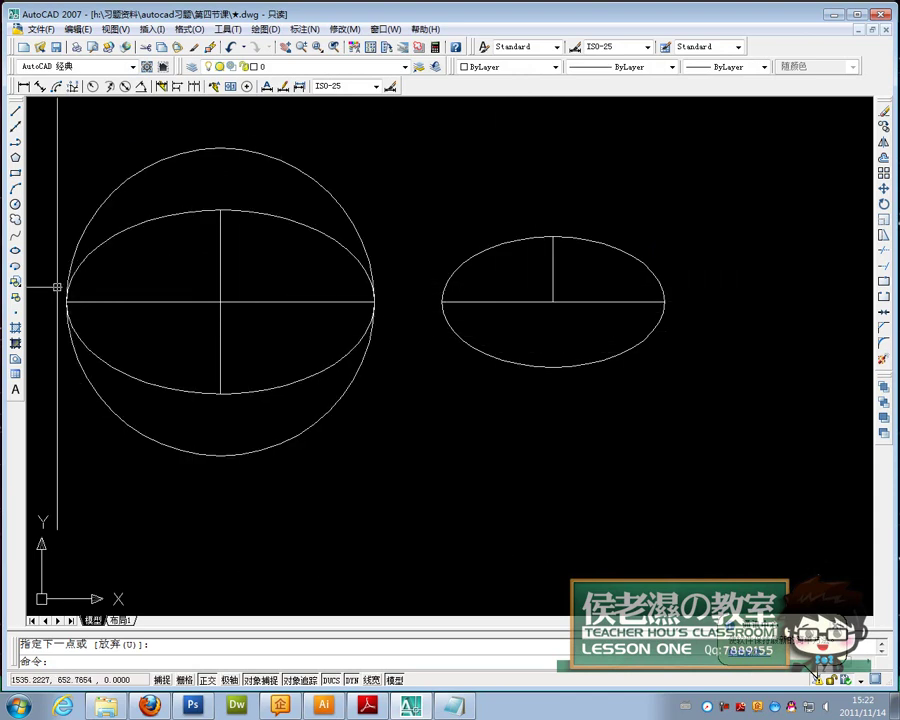
Draw a third horizontal ellipse below the other two using the Center (中心点) option.
click(16, 251)
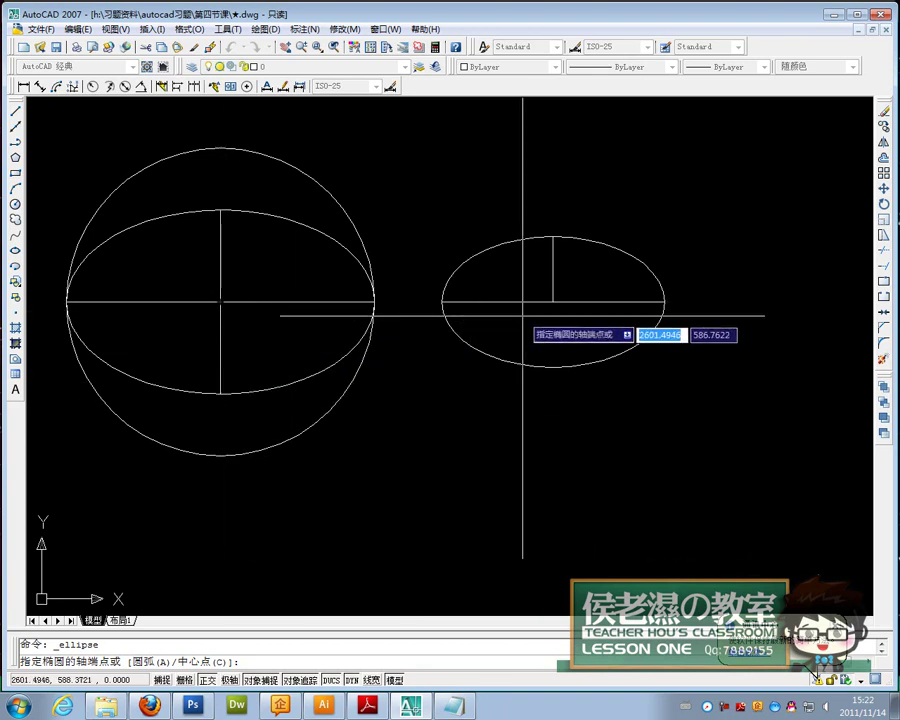
right_click(426, 424)
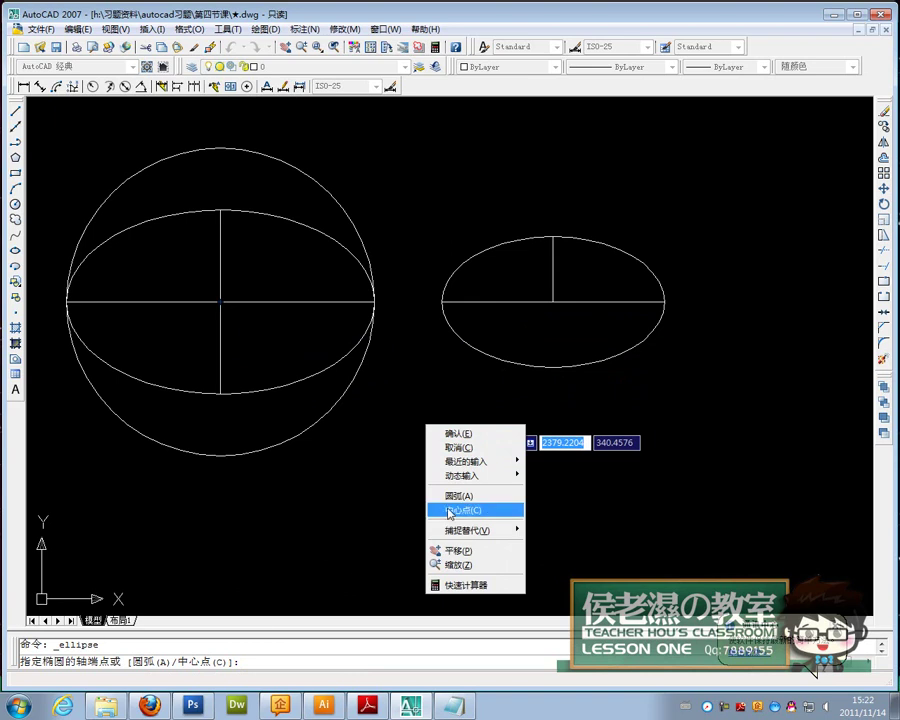
click(449, 511)
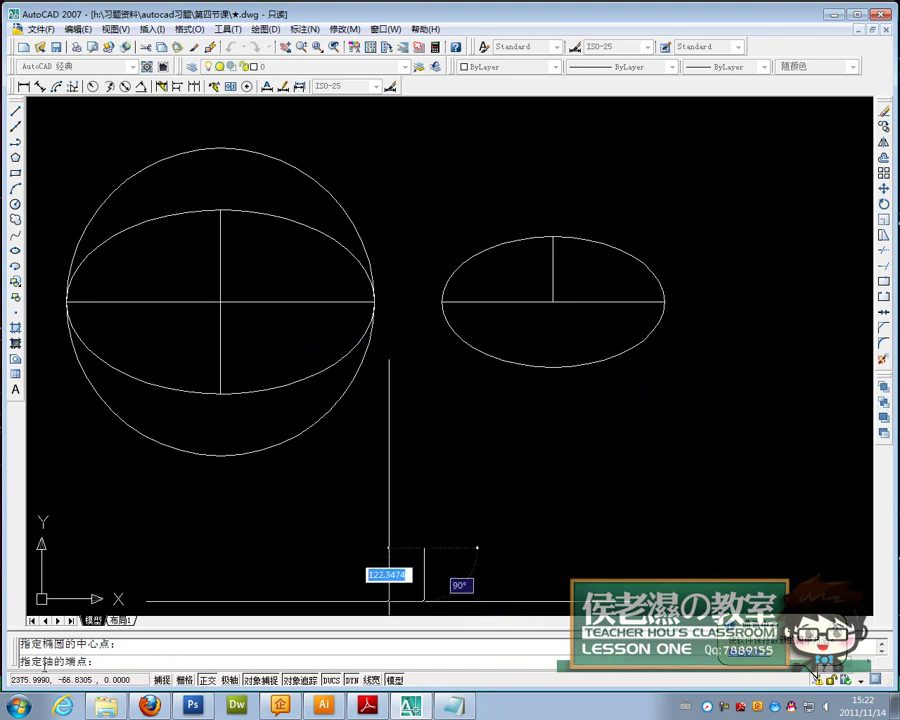
click(551, 549)
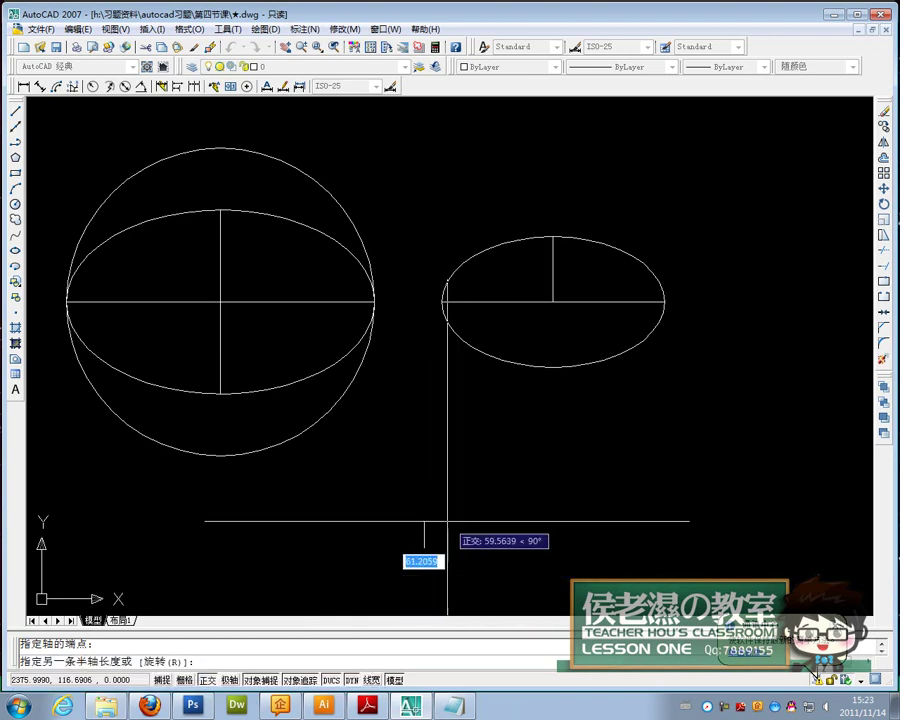
click(413, 487)
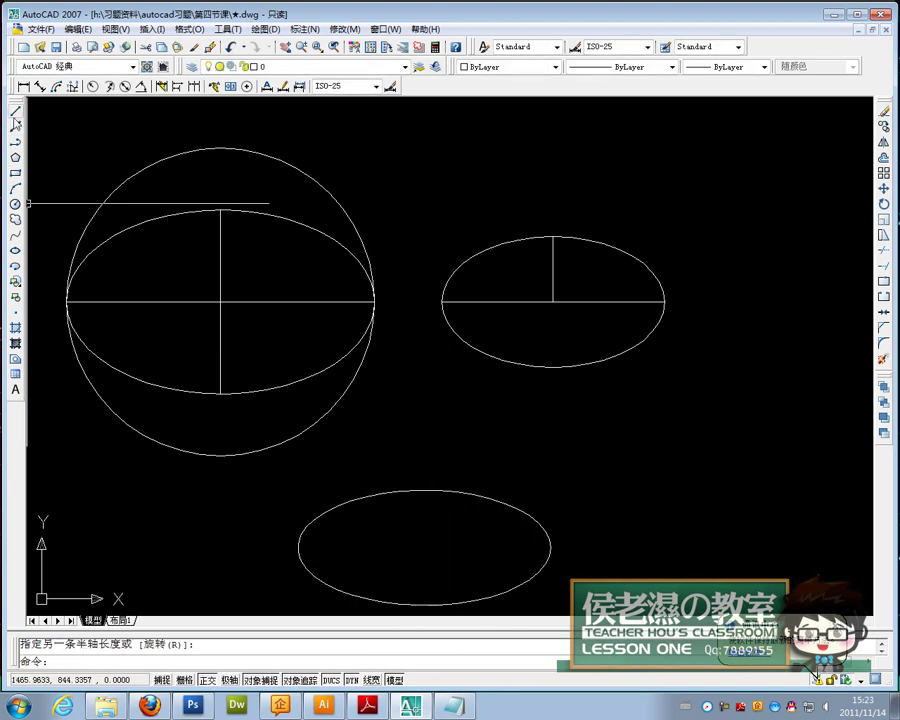
Draw lines from the third ellipse's centre to its right and upper quadrant points.
click(15, 111)
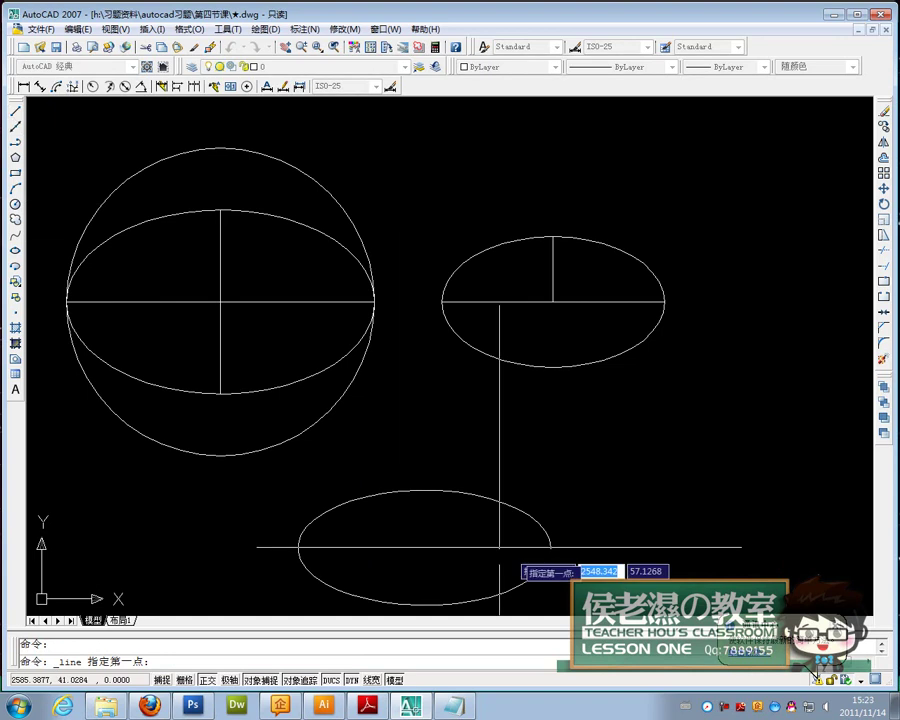
click(424, 548)
click(550, 548)
key(Return)
key(Return)
click(424, 548)
click(424, 490)
key(Return)
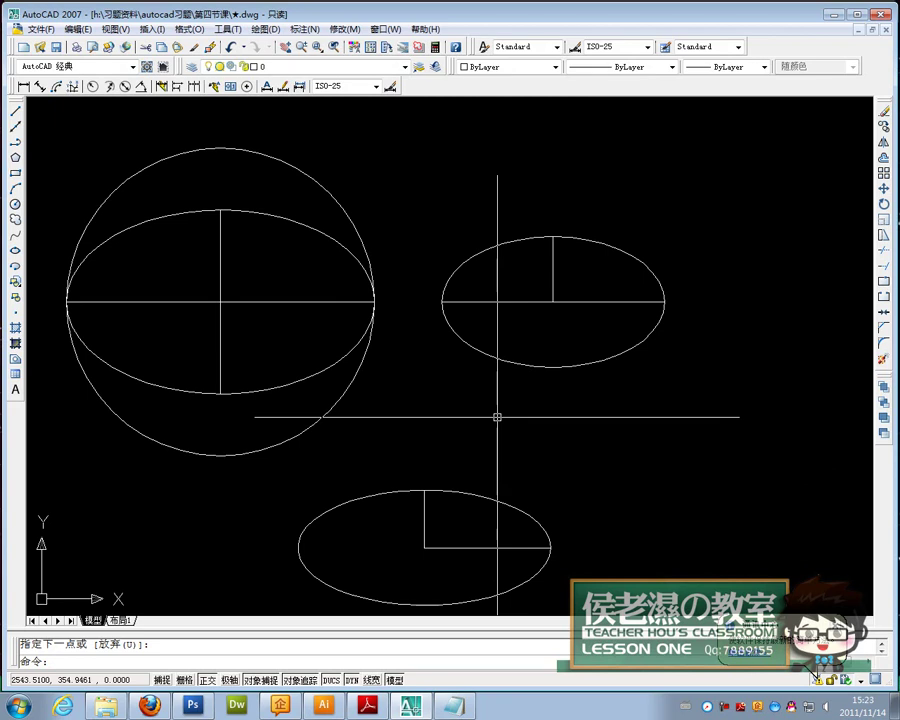
Draw the toilet bowl's outer ellipse downward from the midpoint of the undimensioned tank's lower edge, with a 500 vertical axis and 210 half-width.
middle_drag(258, 486, 693, 430)
mouse_move(253, 438)
middle_down()
mouse_move(573, 408)
mouse_move(770, 438)
mouse_move(830, 468)
middle_up()
middle_drag(661, 492, 726, 499)
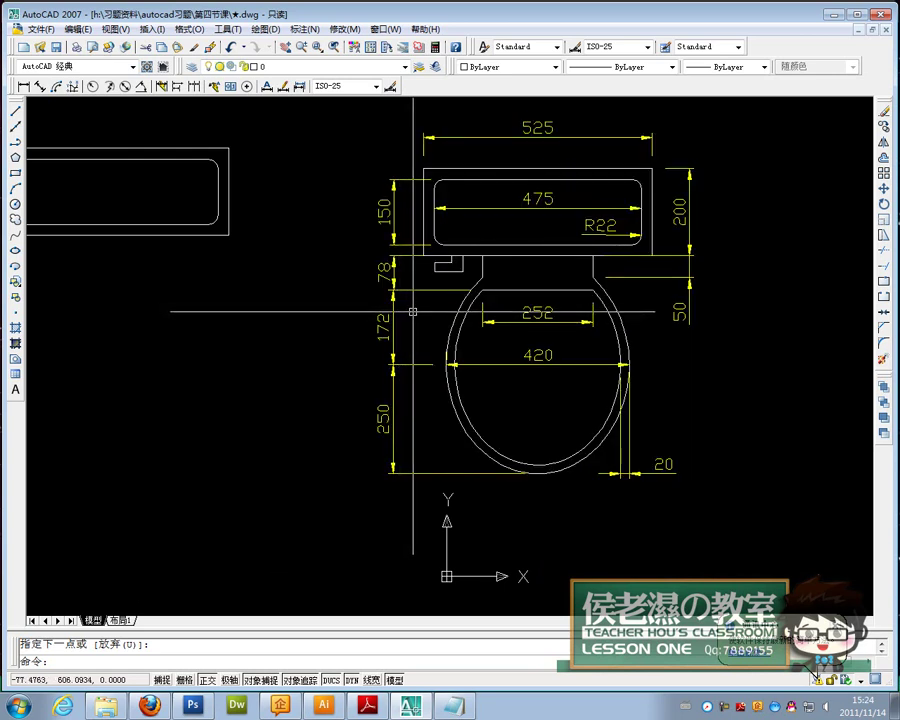
middle_drag(249, 302, 336, 304)
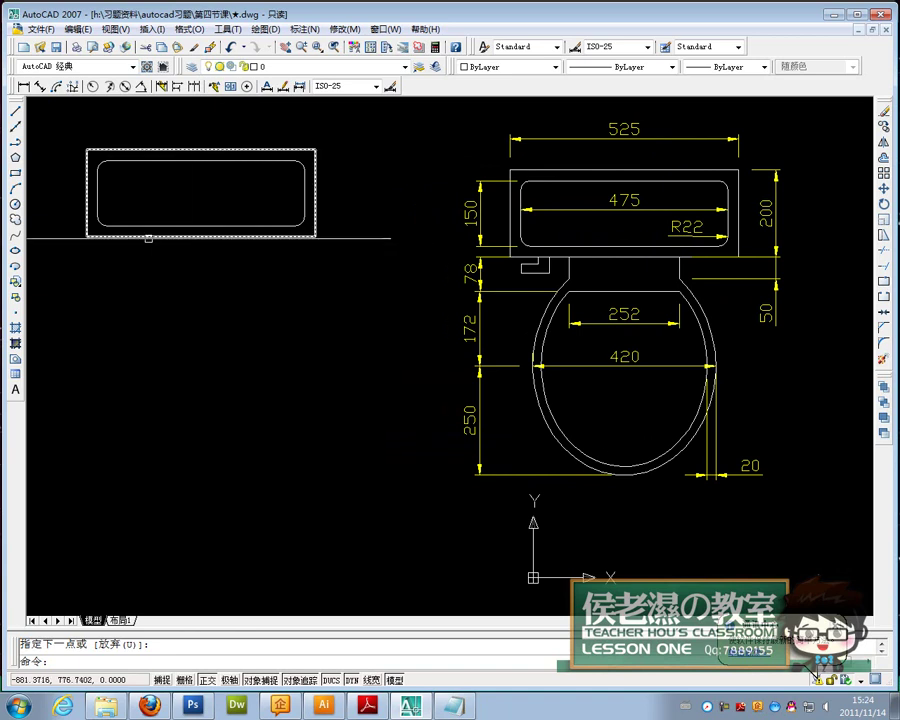
click(16, 252)
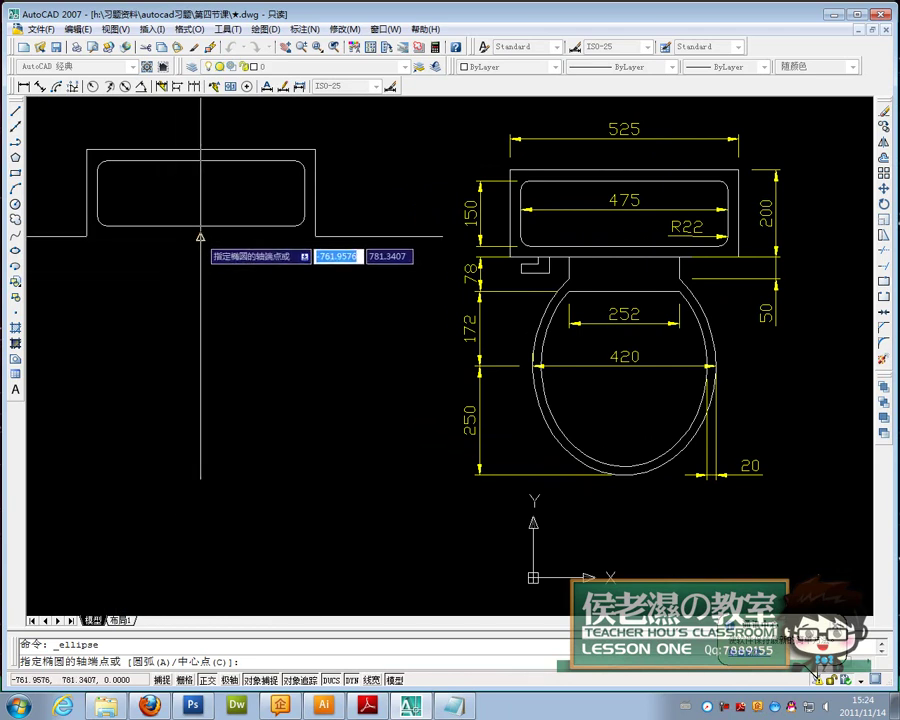
click(200, 237)
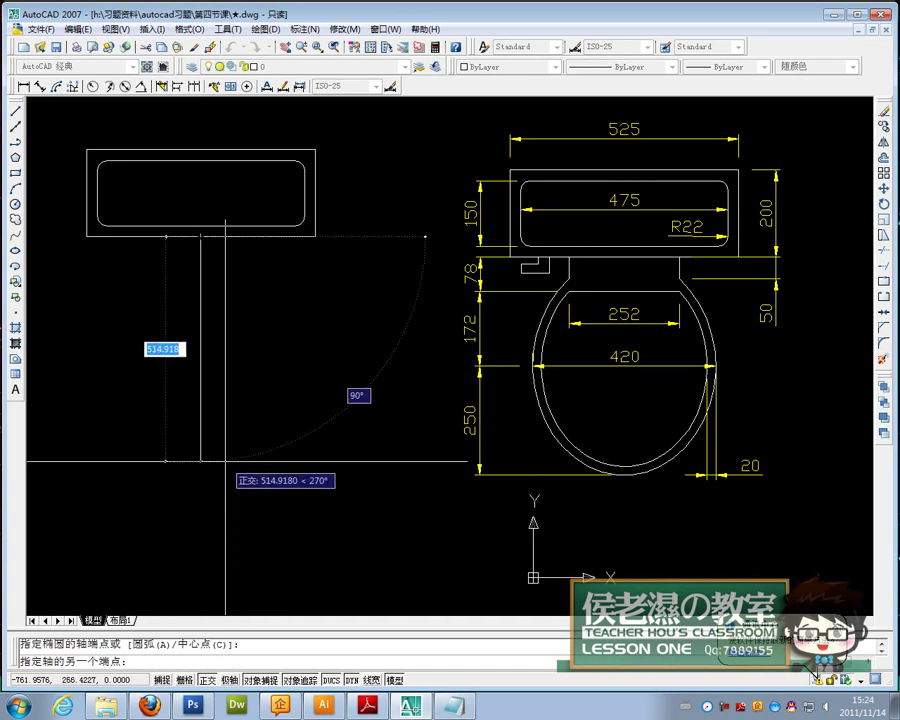
text(5)
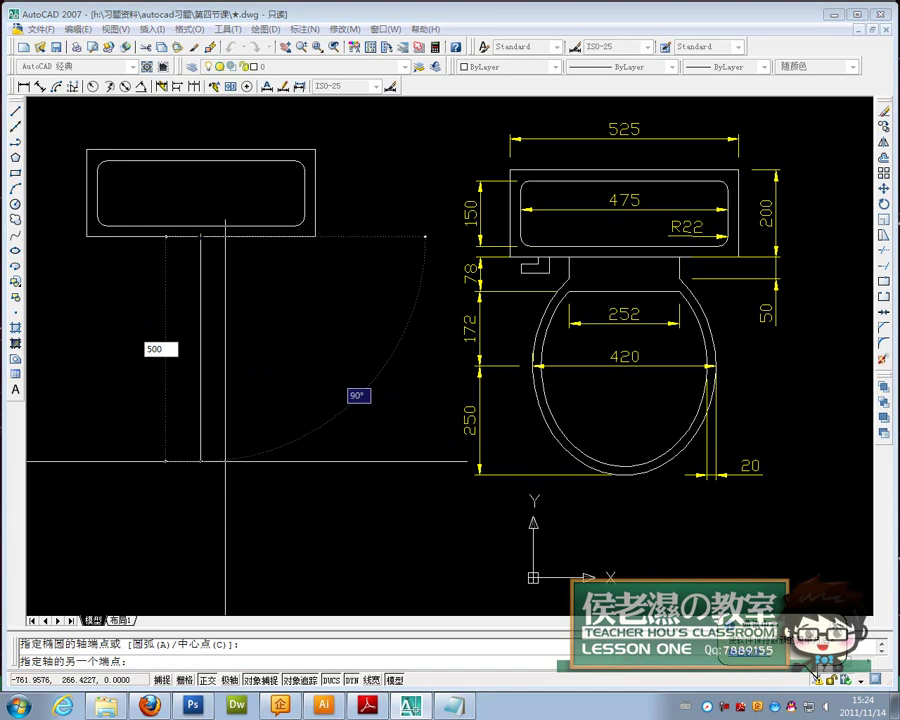
text(00)
key(Return)
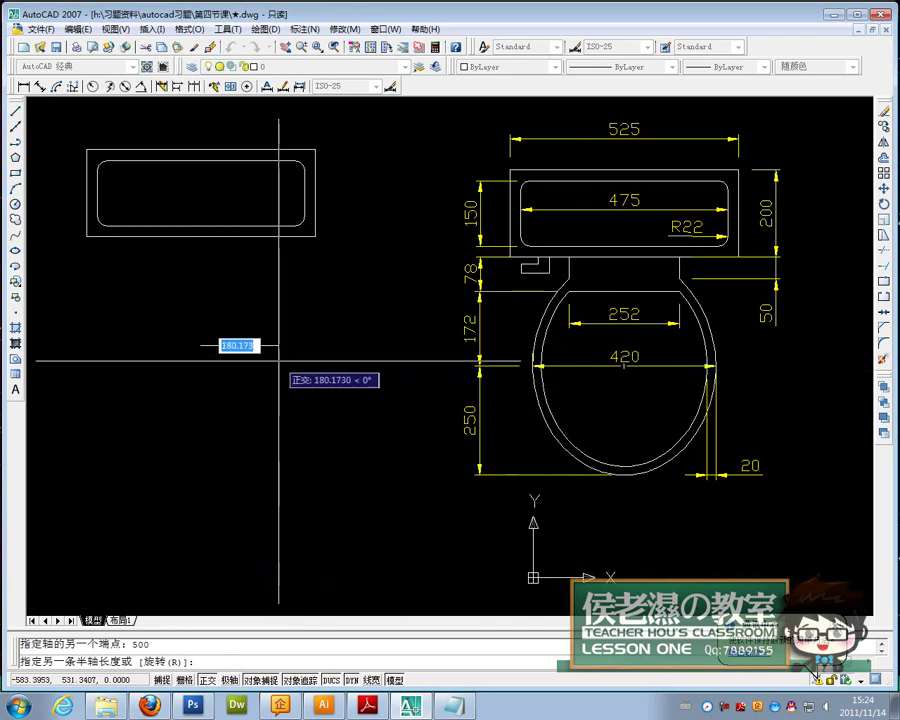
text(21)
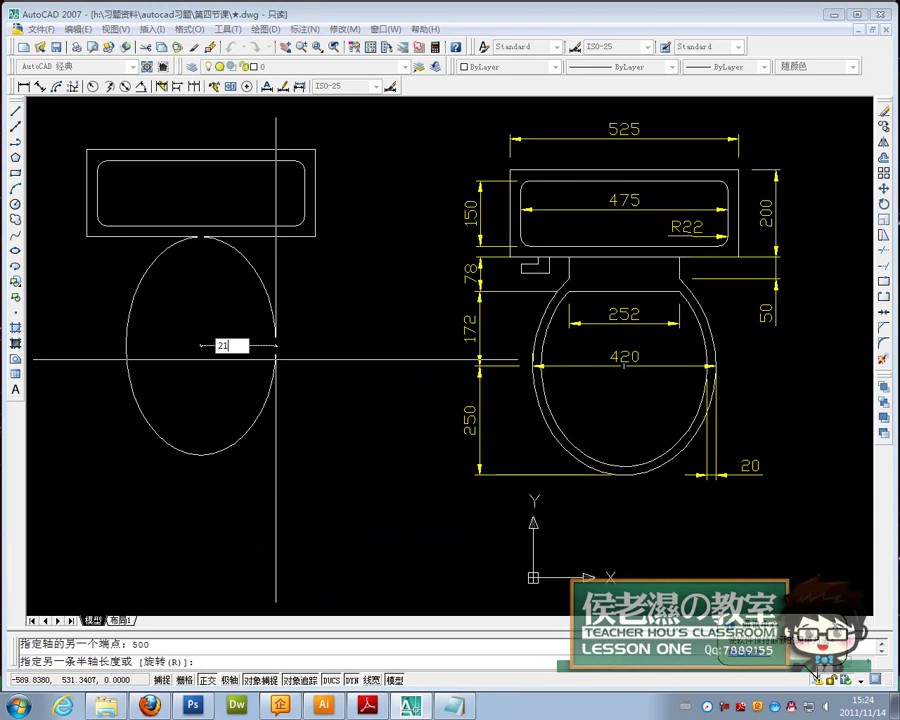
text(0)
key(Return)
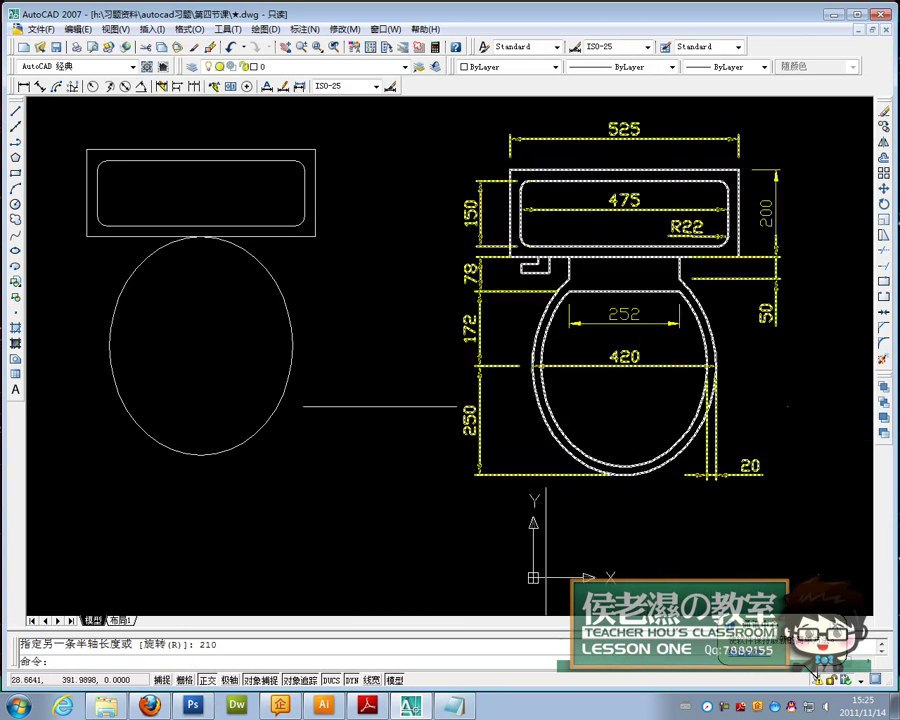
Draw the toilet bowl's inner ellipse from the outer ellipse's centre with a 230 vertical half-axis and a 190 horizontal half-axis.
click(16, 252)
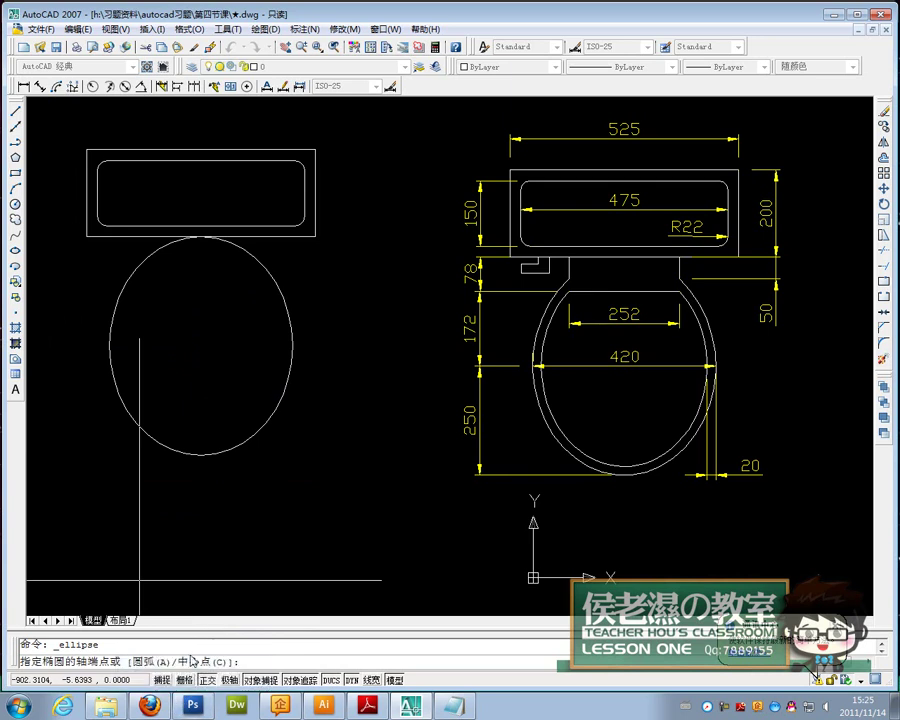
right_click(318, 471)
click(349, 556)
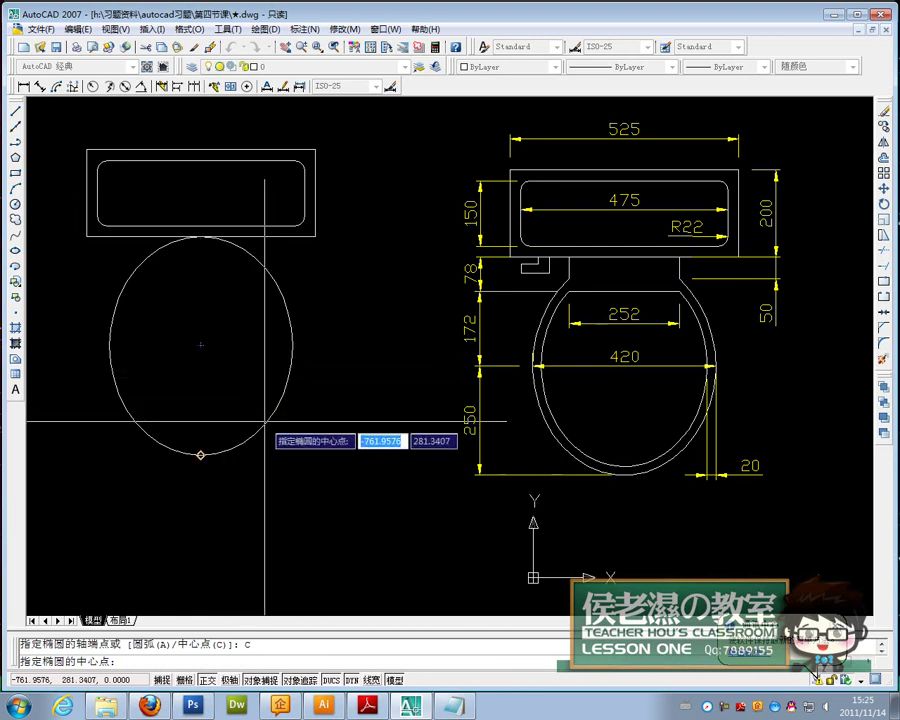
click(201, 344)
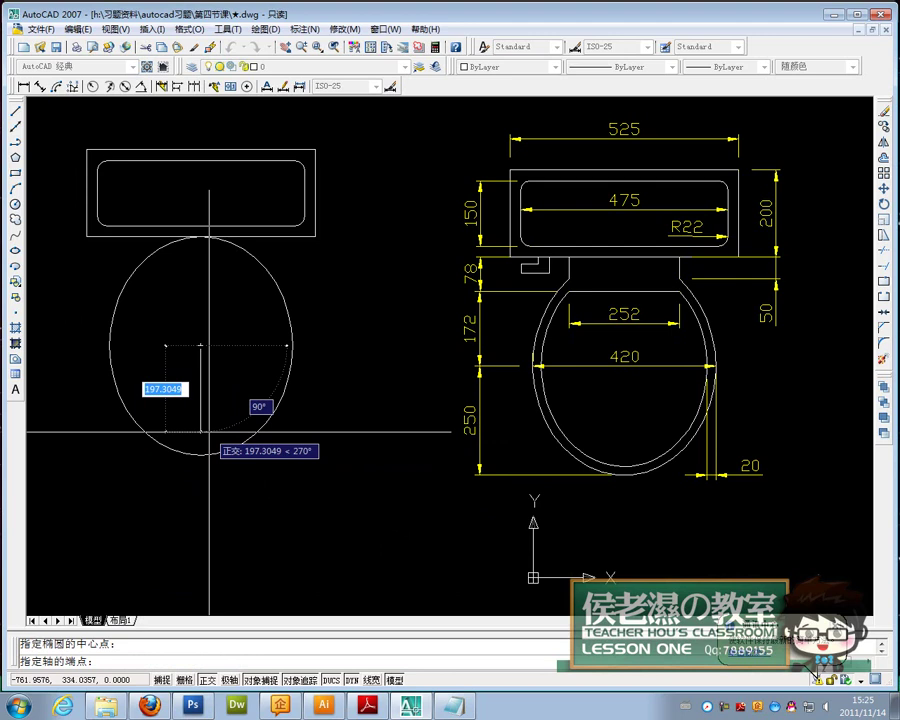
text(2)
key(Return)
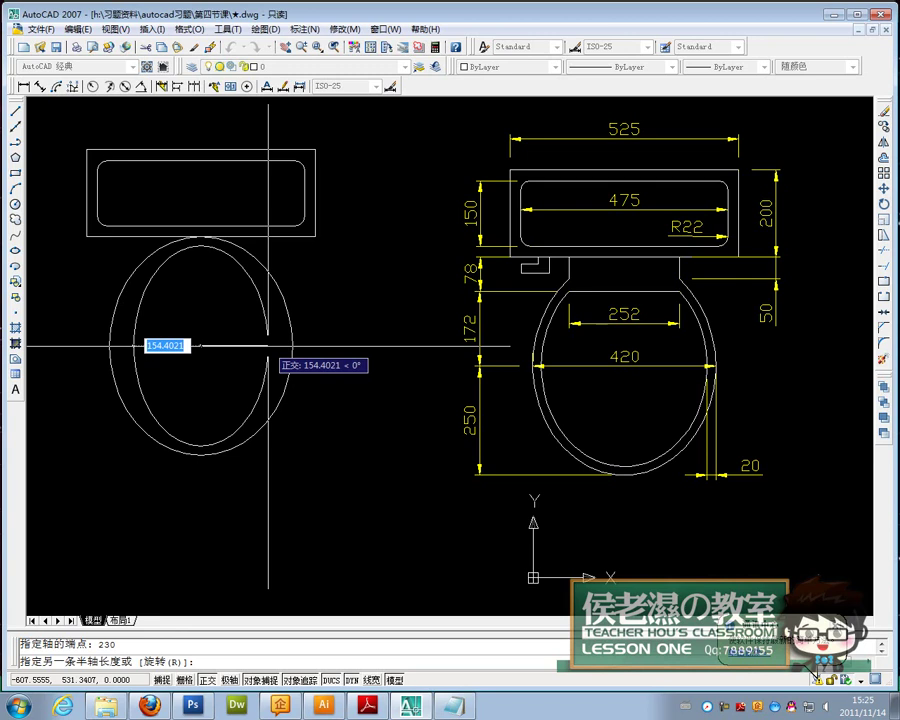
text(1)
key(Return)
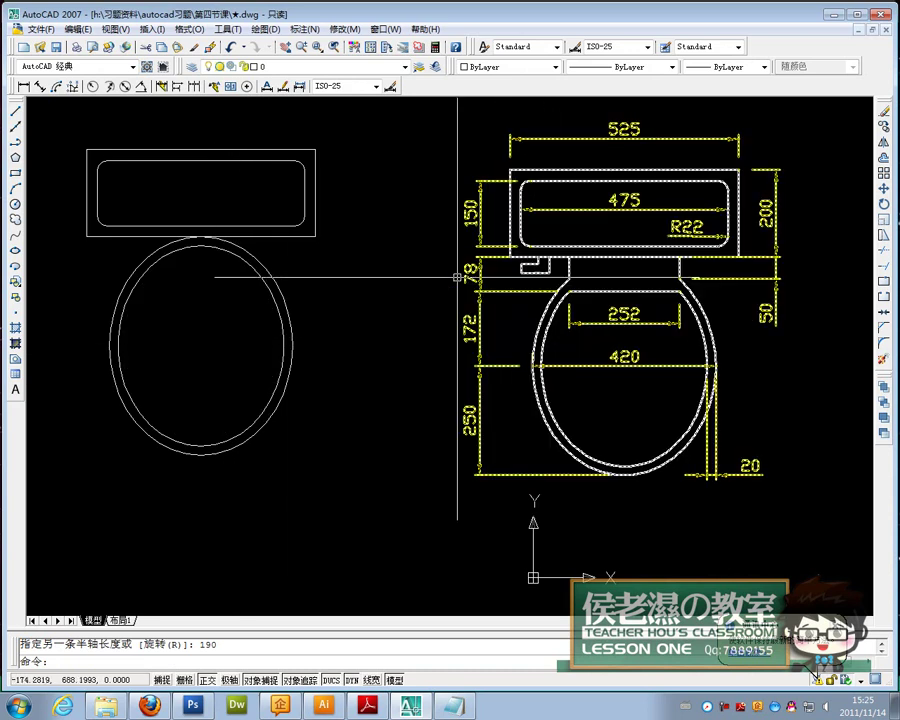
Draw a line 50 down from the undimensioned tank's lower-right corner and continue it horizontally left past the tank's other side.
click(15, 111)
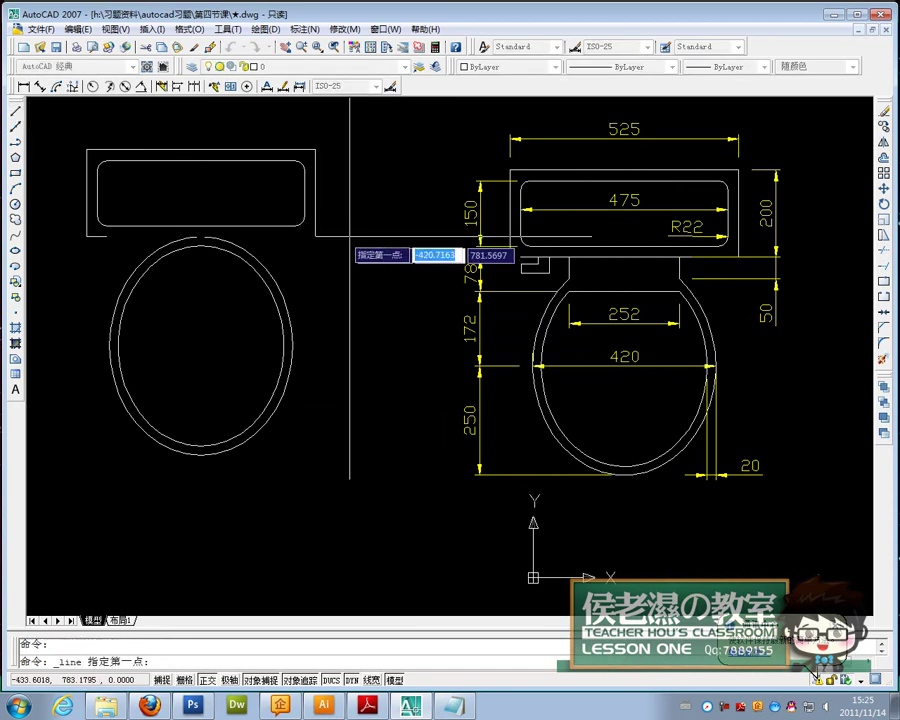
click(315, 237)
text(50)
key(Return)
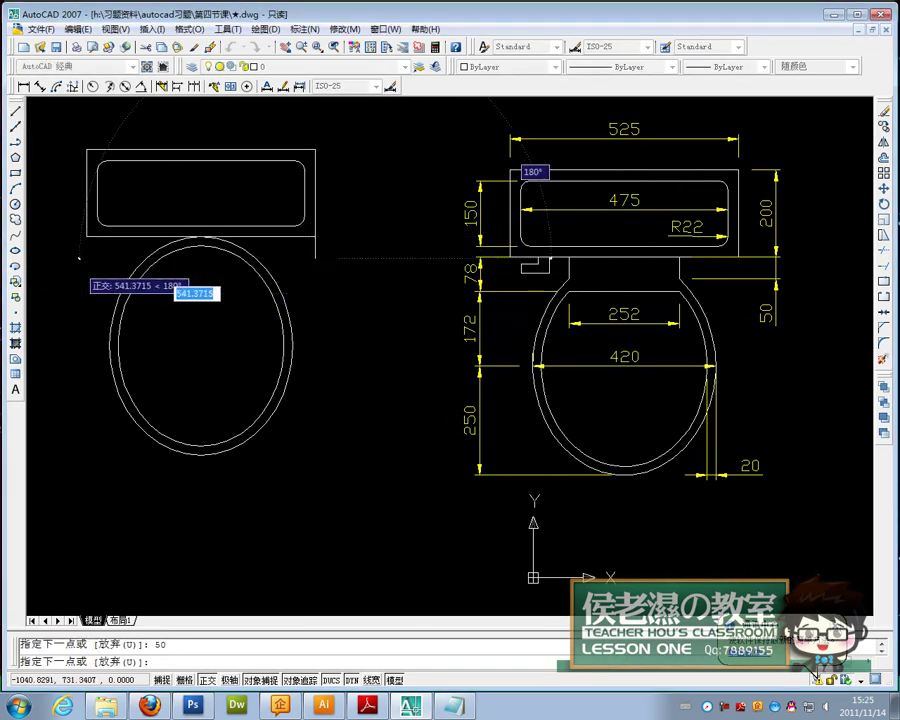
key(Return)
key(Return)
Draw a line 78 down from the tank's lower-left corner and continue it horizontally right past the bowl.
click(87, 237)
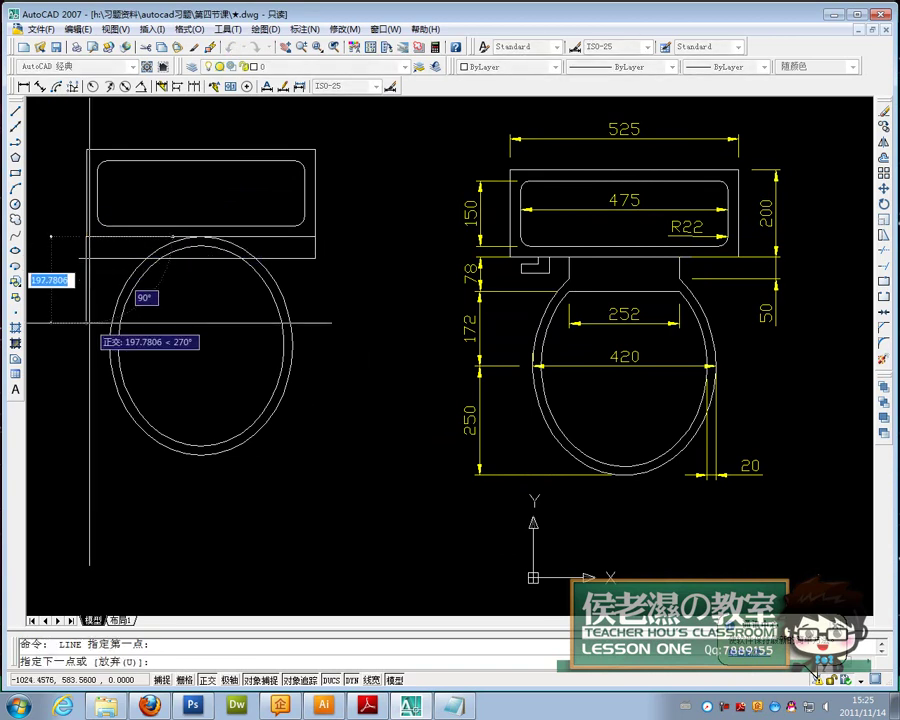
text(78)
key(Return)
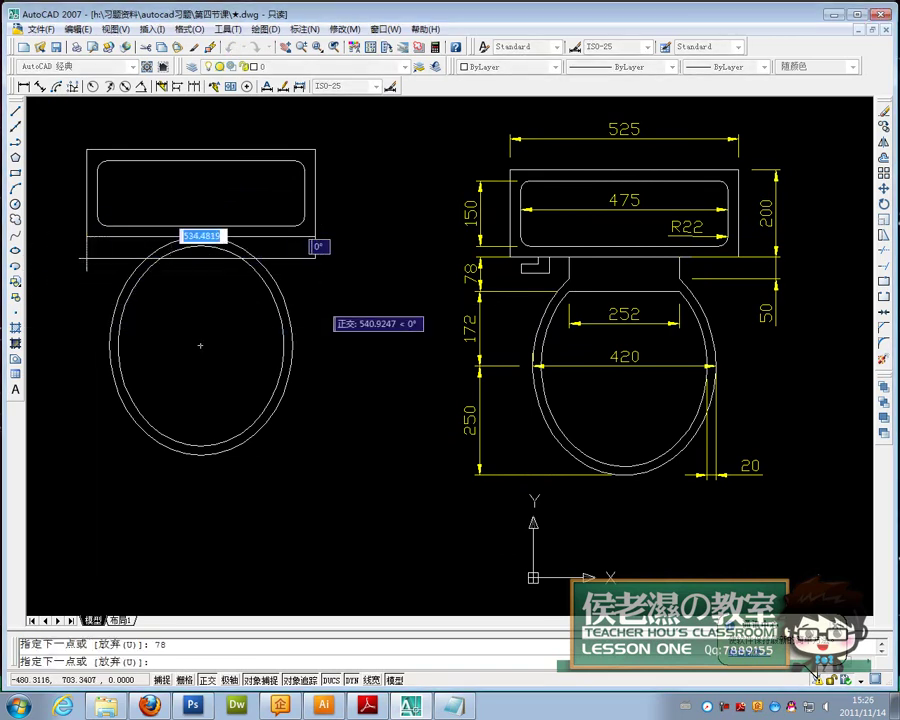
click(323, 300)
key(Return)
Draw two vertical neck lines from the outer ellipse's intersections with the 50-offset line up to the tank's lower edge.
text(l)
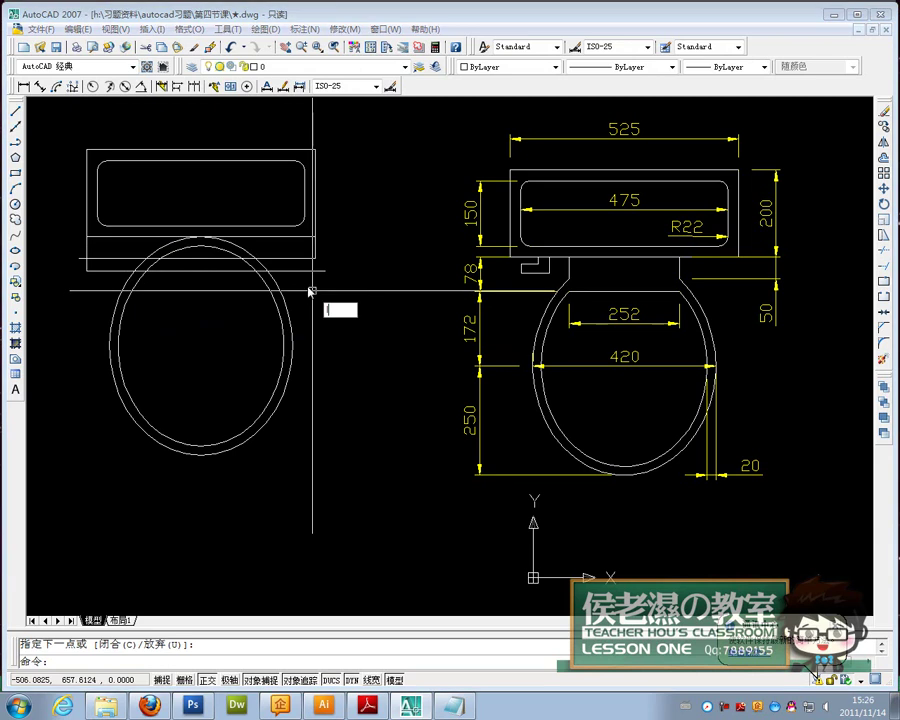
key(Return)
click(257, 258)
click(256, 236)
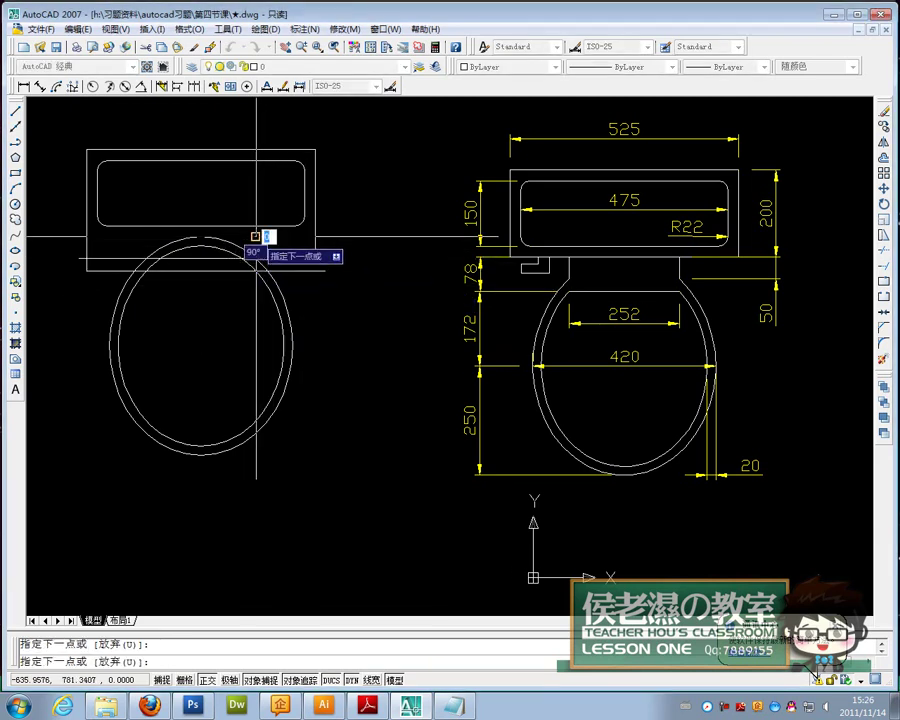
key(Return)
key(Return)
click(144, 259)
click(146, 236)
key(Return)
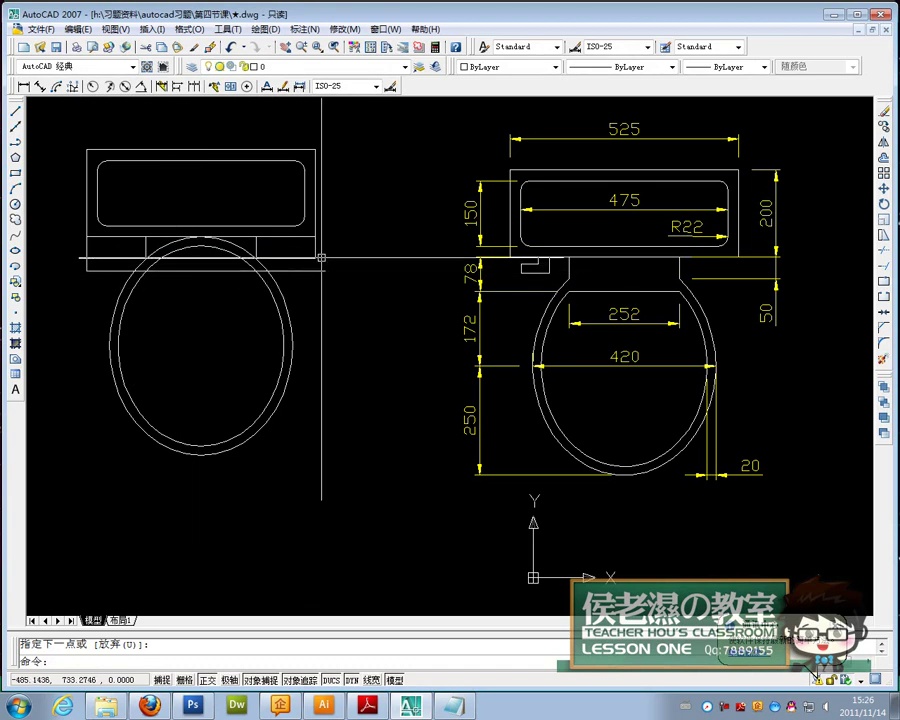
Delete the extra construction lines and trim the ellipses and the 78-offset line to form the toilet's neck and bowl.
click(292, 257)
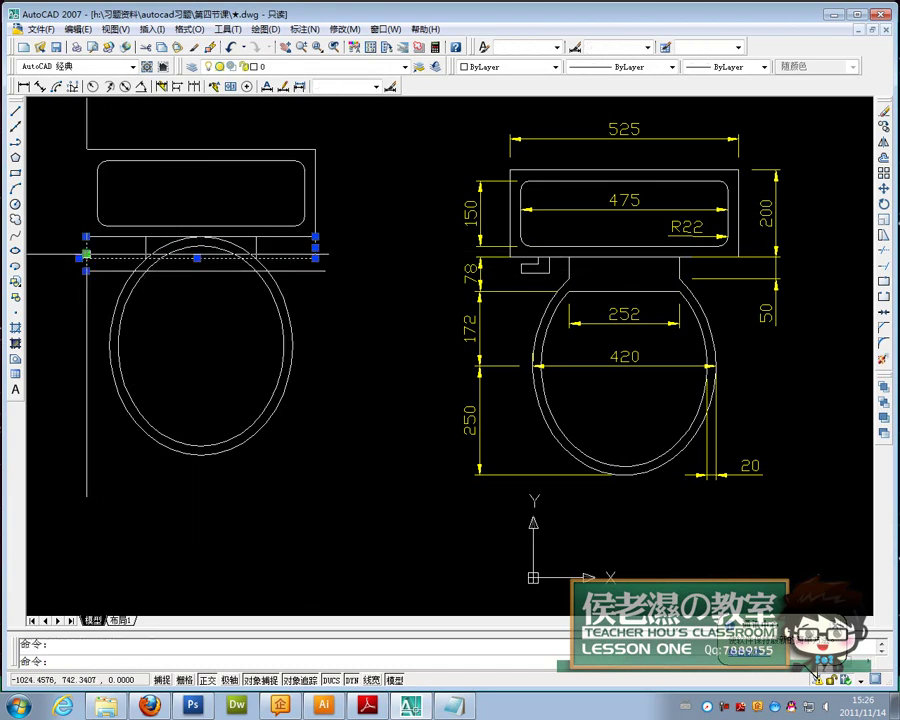
key(Delete)
text(tr)
key(Return)
click(140, 264)
key(Return)
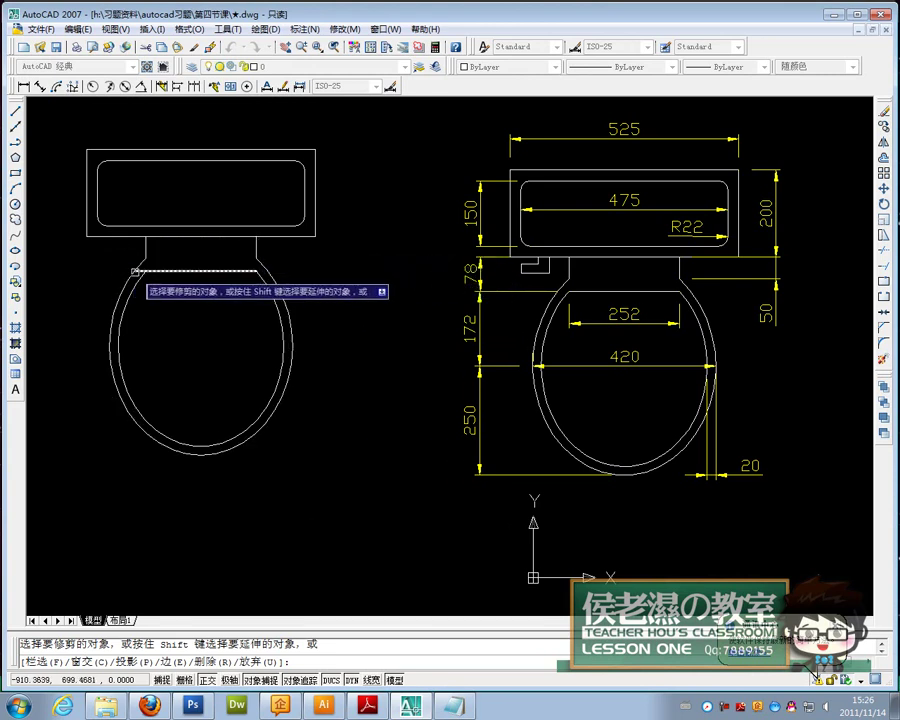
key(Return)
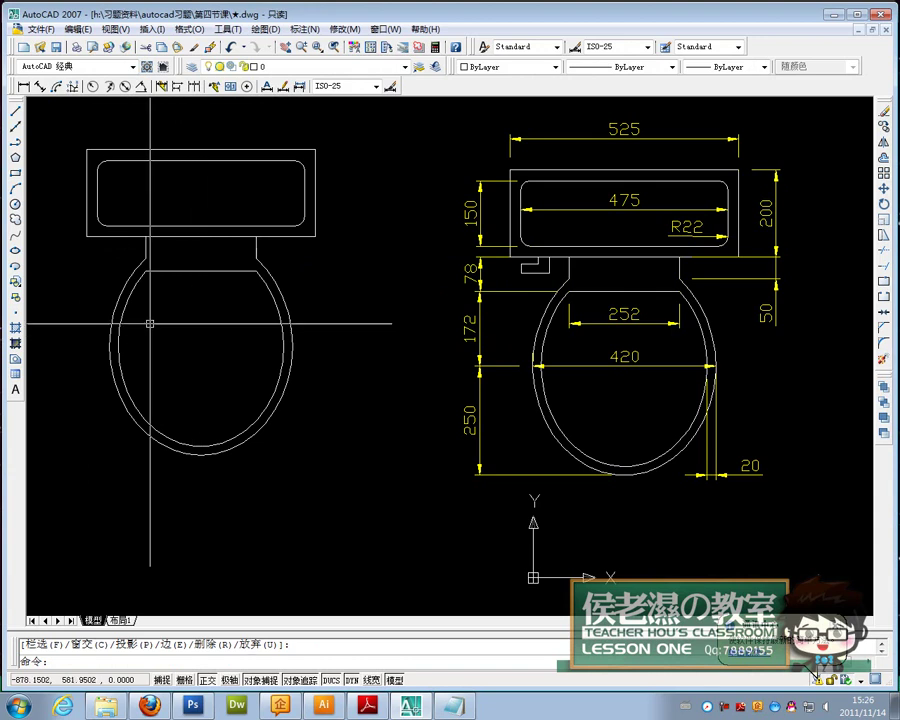
click(478, 297)
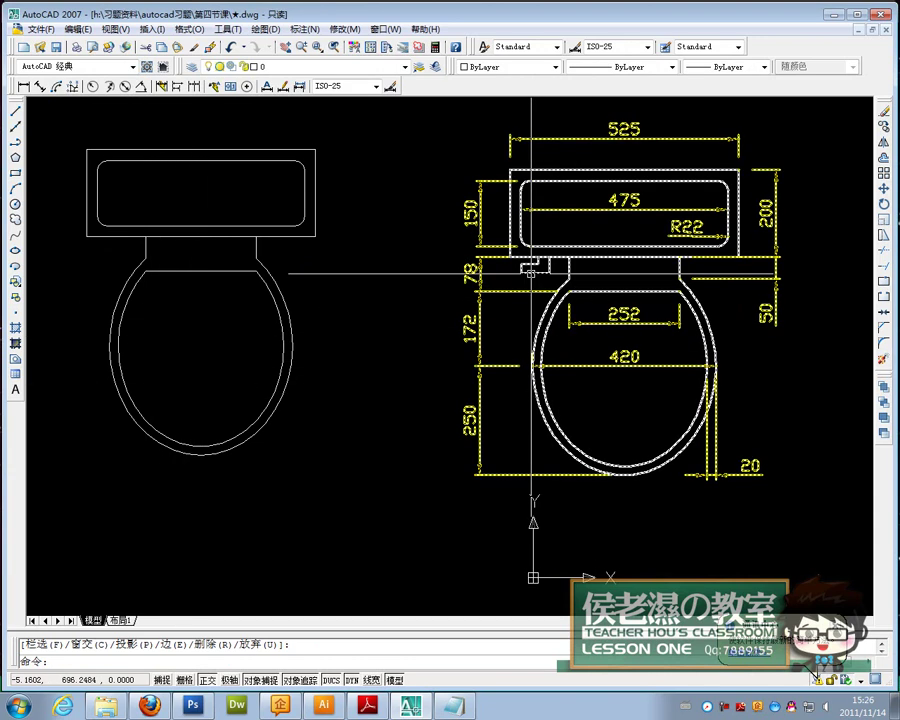
key(Escape)
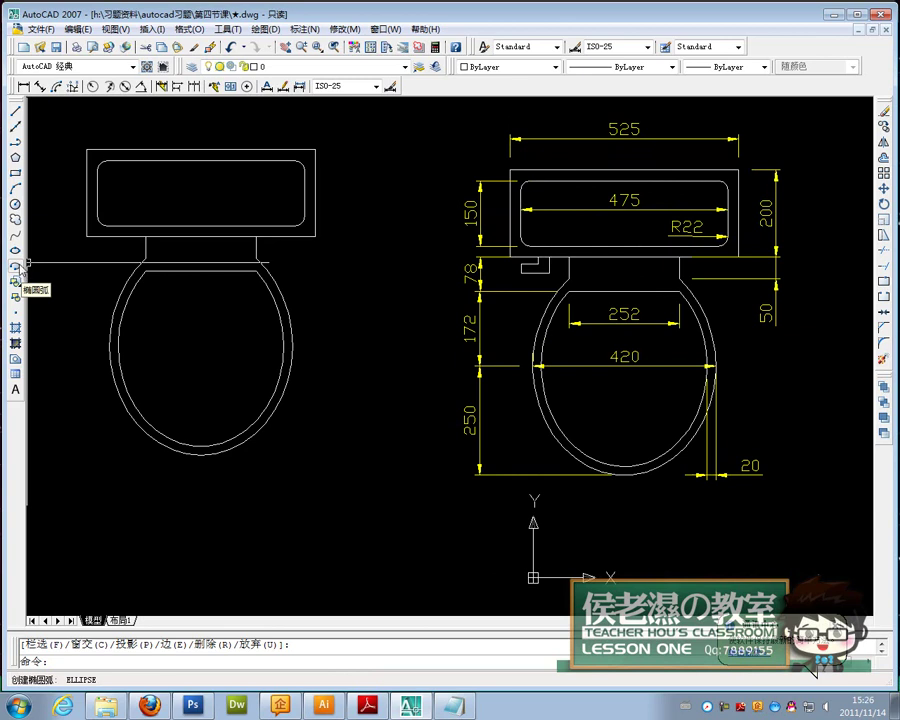
Draw an elliptical arc left of the finished toilet with a horizontal axis about 538 long, running from its left end around the bottom to the upper right.
click(15, 251)
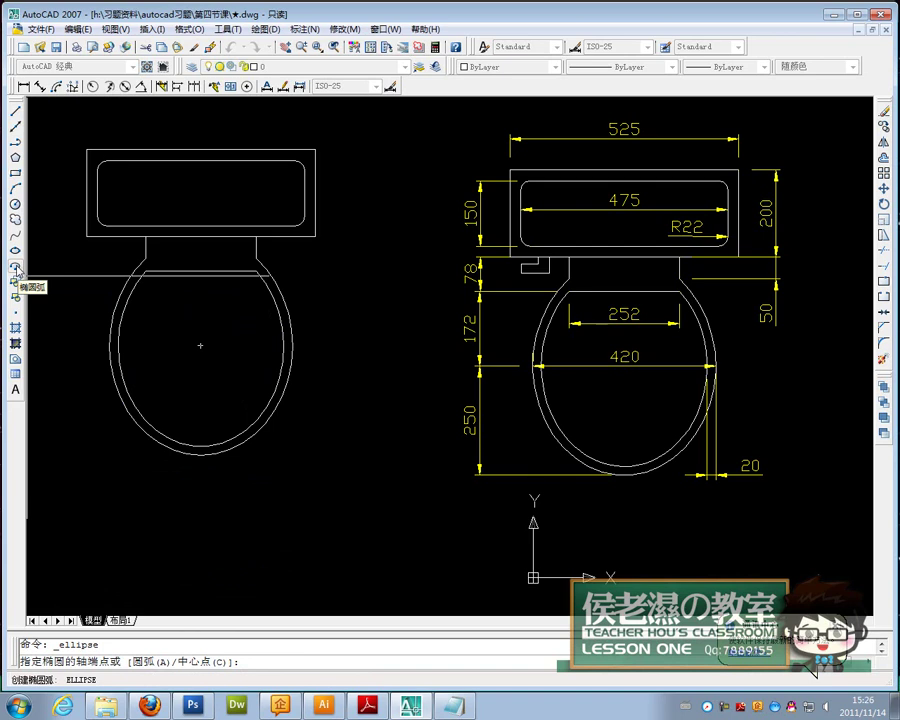
middle_drag(112, 380, 528, 356)
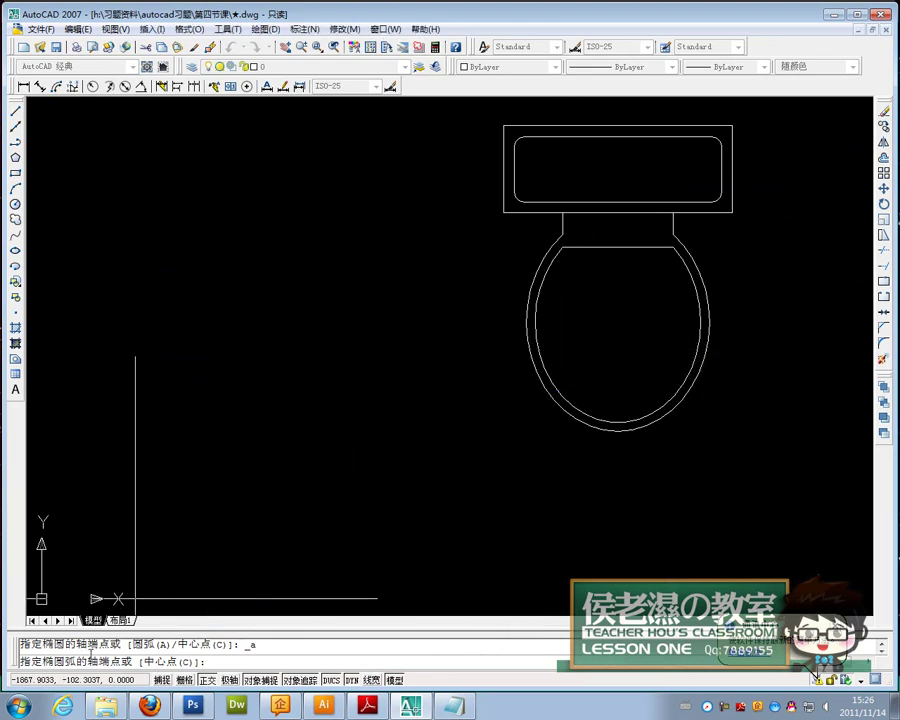
click(166, 335)
click(400, 340)
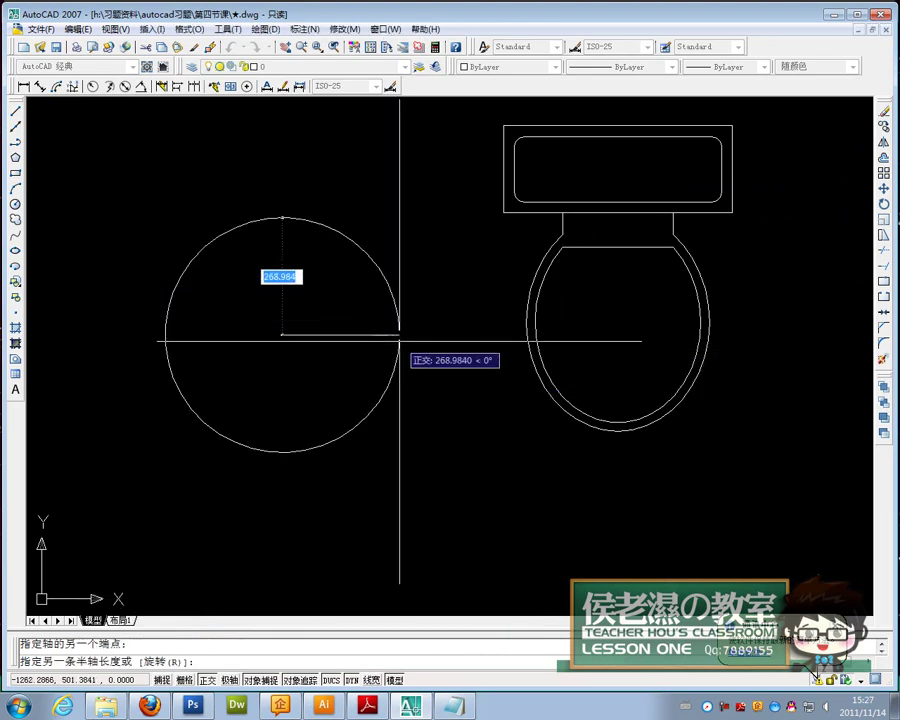
click(285, 270)
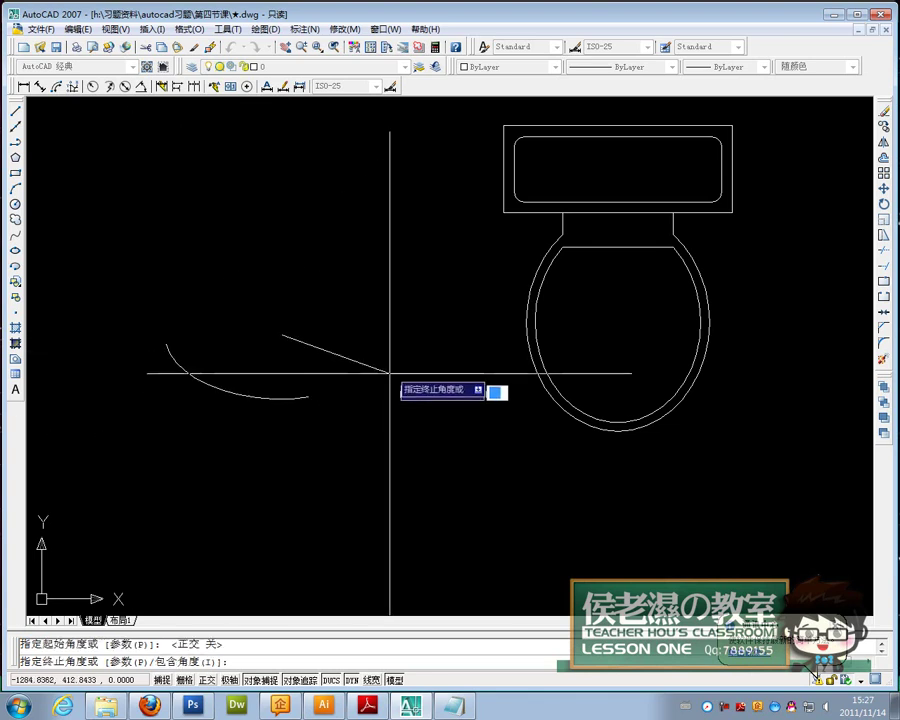
click(350, 256)
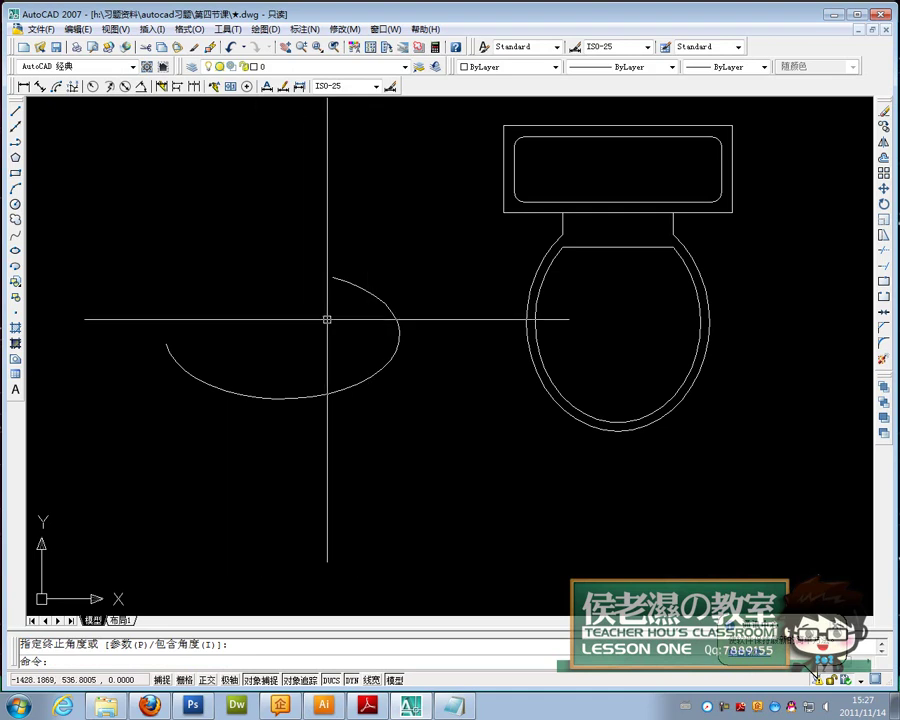
Close ★.dwg without saving its changes and bring the 椭圆弧-1.dwg exercise into view.
click(886, 29)
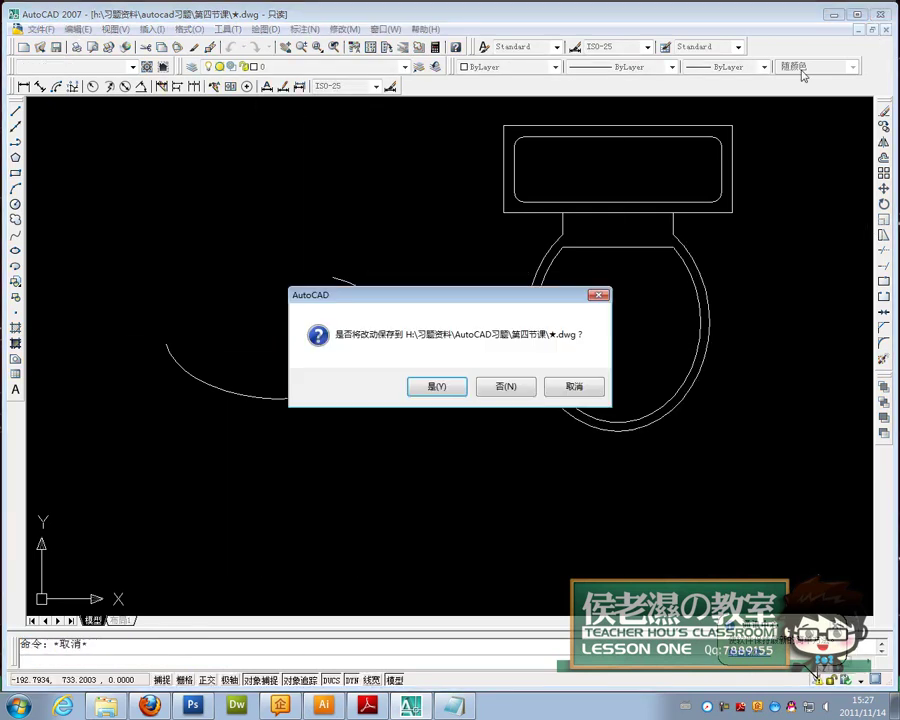
click(495, 392)
mouse_move(636, 416)
middle_down()
mouse_move(514, 396)
mouse_move(468, 378)
middle_up()
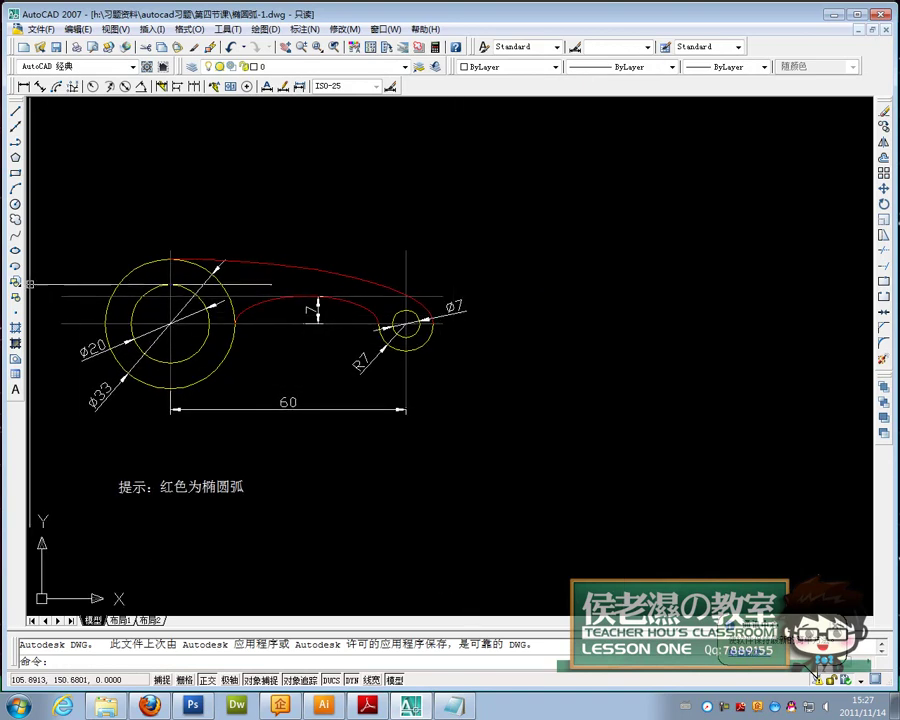
Draw two concentric circles with radii 33/2 and 10 in the empty area to the lower right of the reference drawing.
click(15, 203)
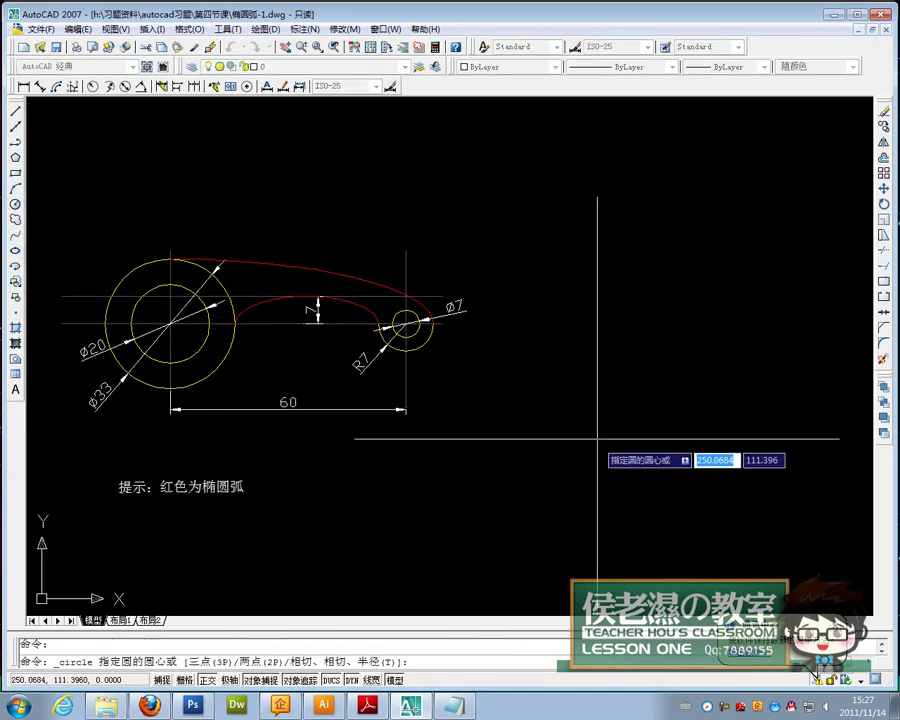
click(573, 463)
text(33/2)
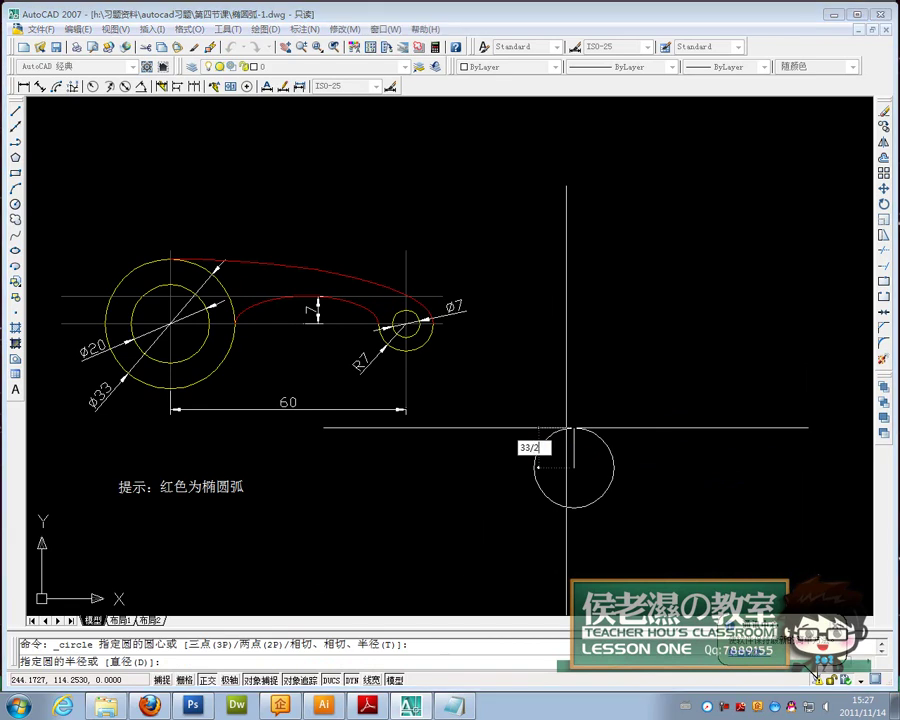
key(Return)
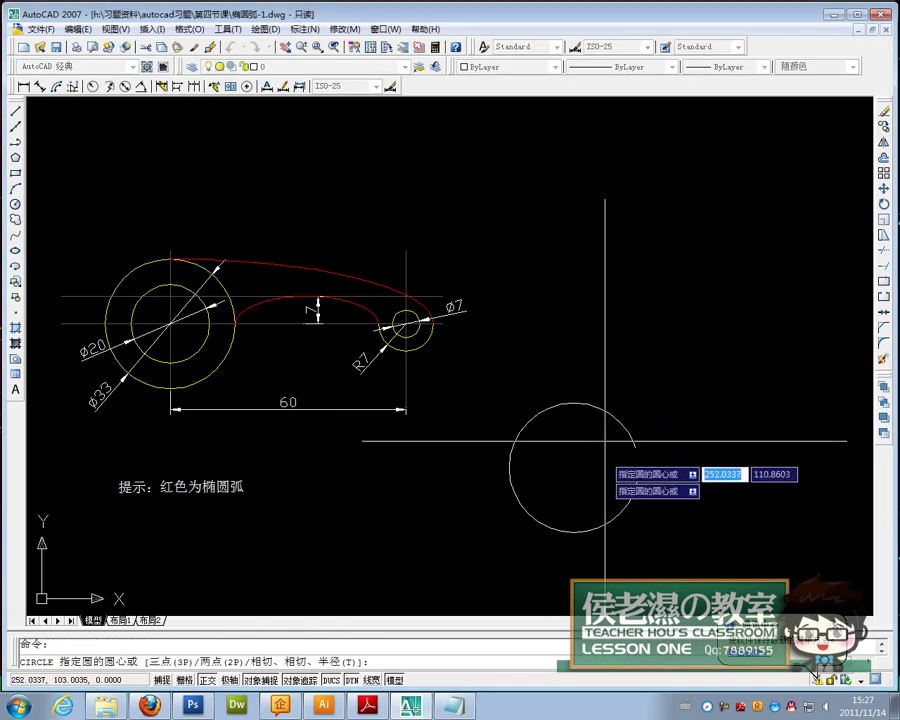
click(573, 467)
text(10)
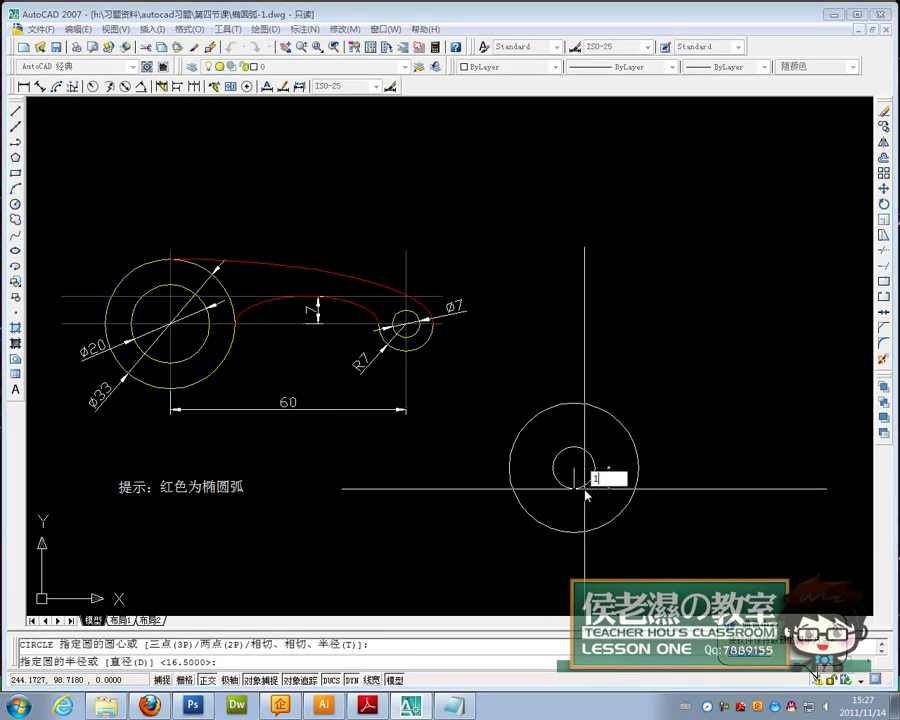
key(Return)
middle_drag(715, 496, 671, 488)
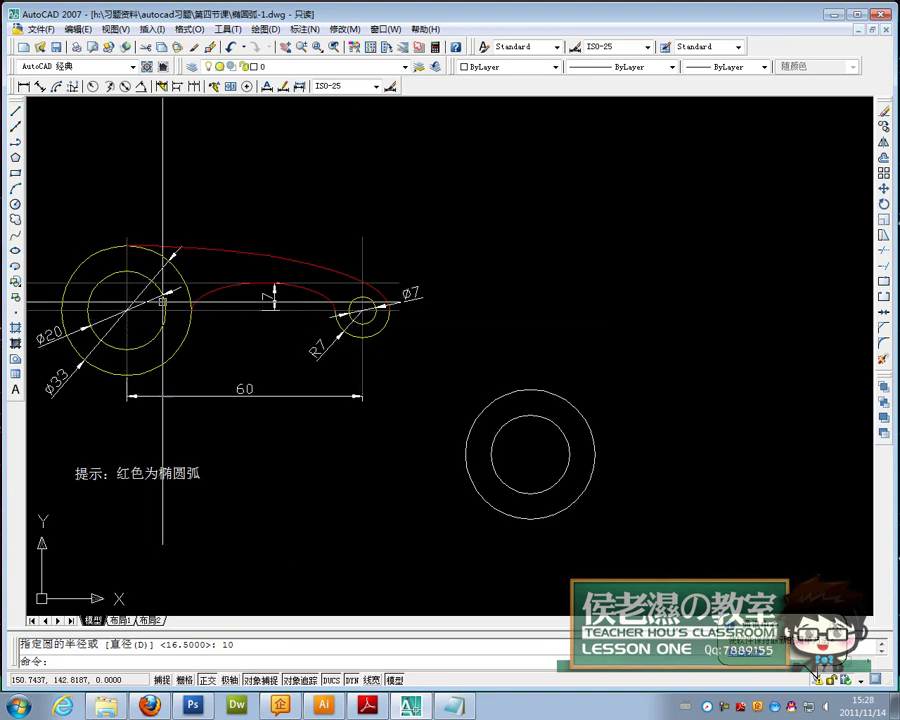
click(15, 204)
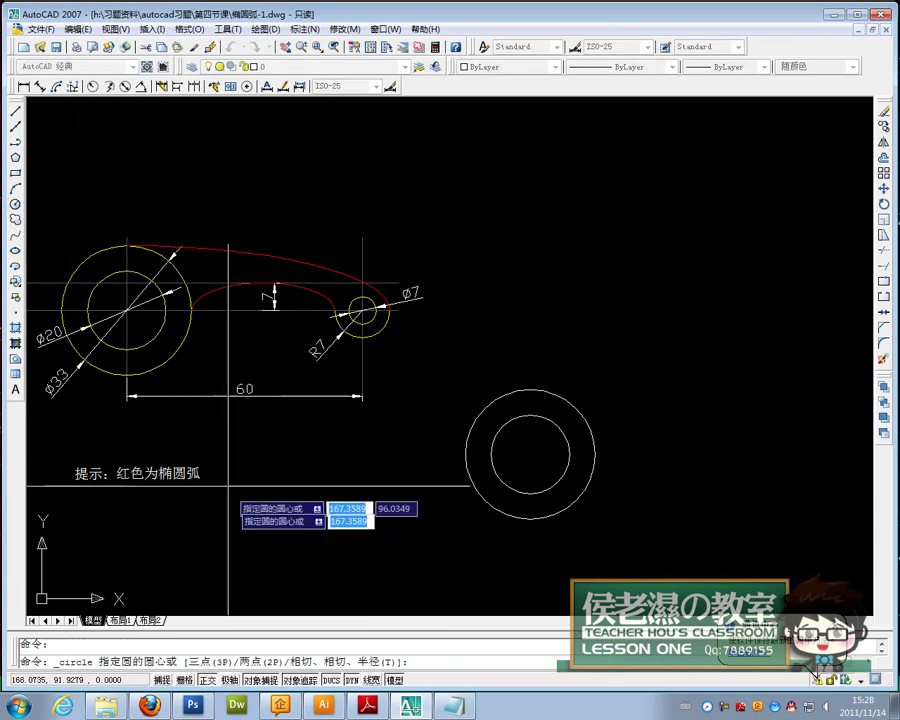
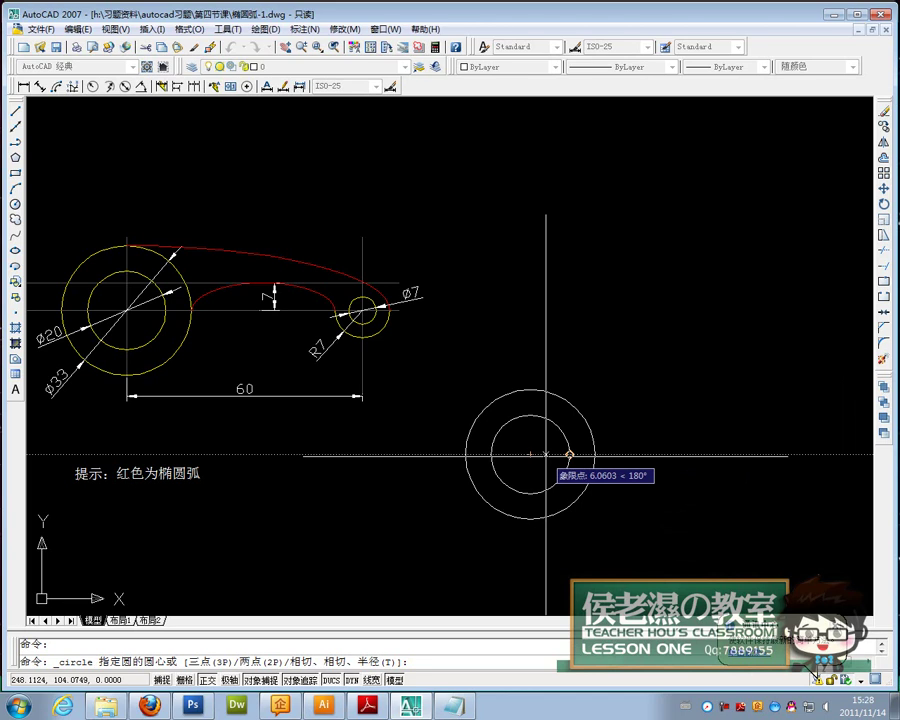
text(60)
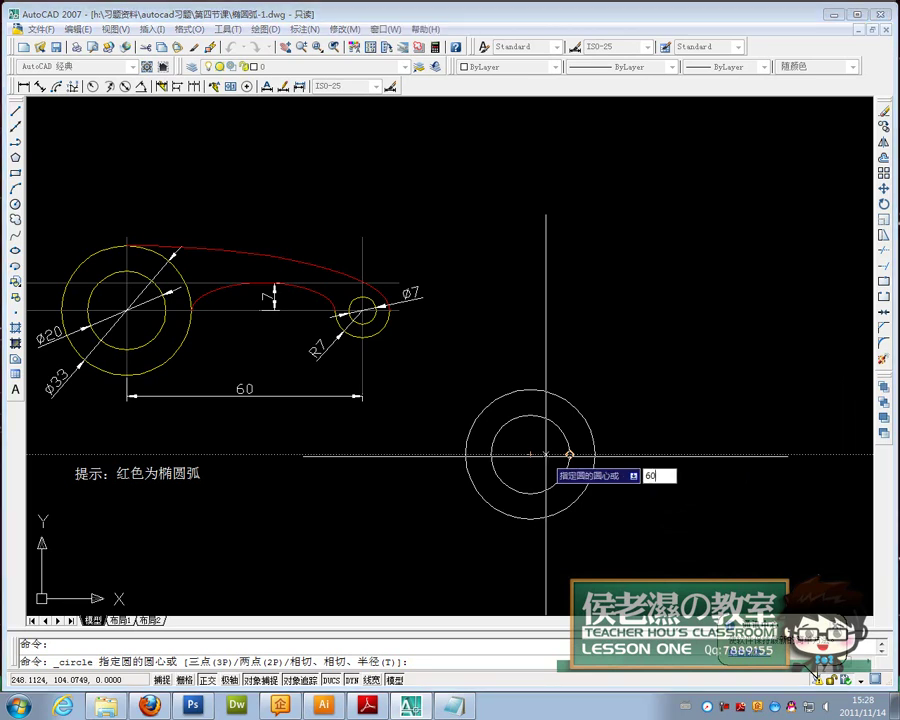
key(Return)
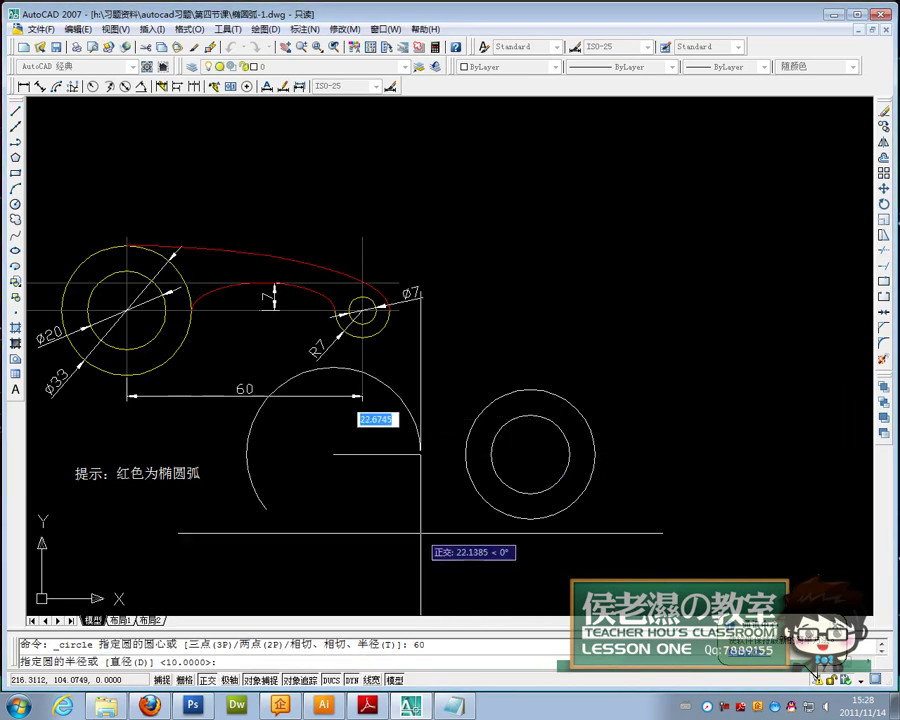
key(Escape)
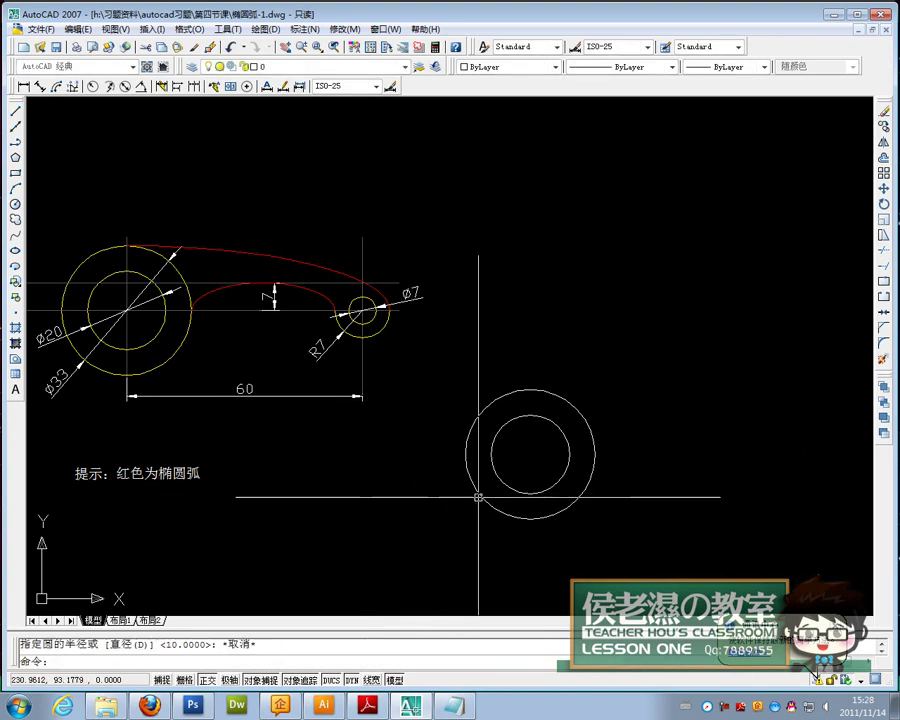
key(Return)
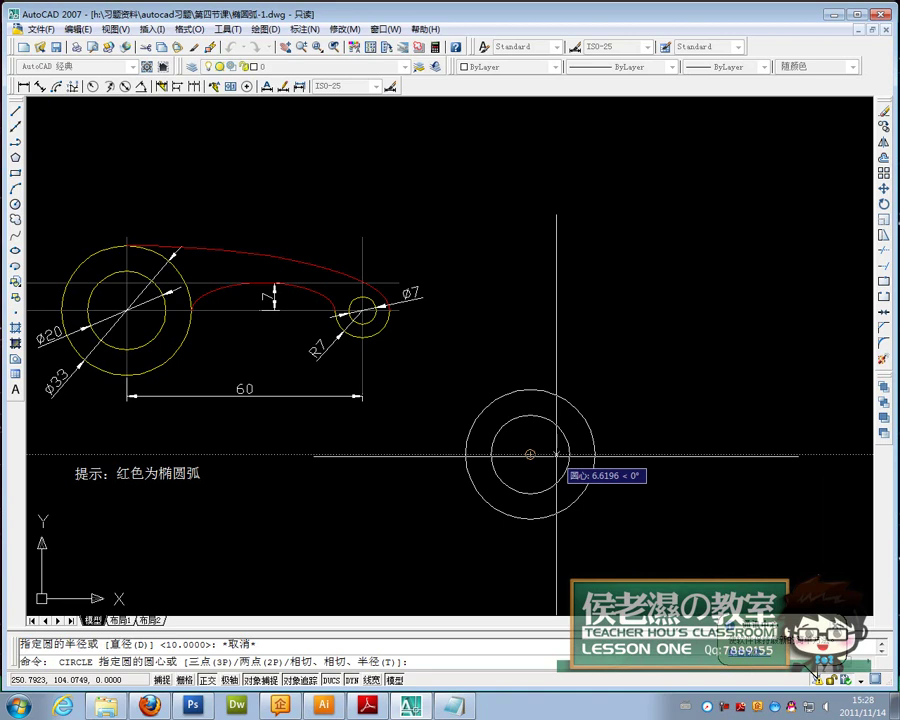
text(60)
key(Return)
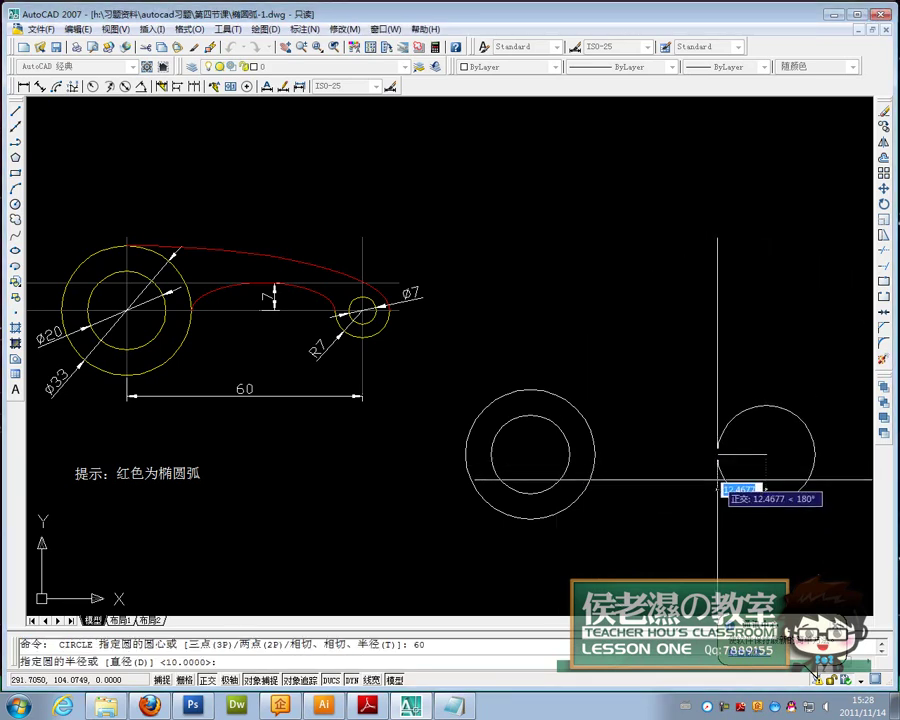
key(Escape)
Draw a circle of radius 7 centred 60 units horizontally to the right of the new large circles' centre.
key(space)
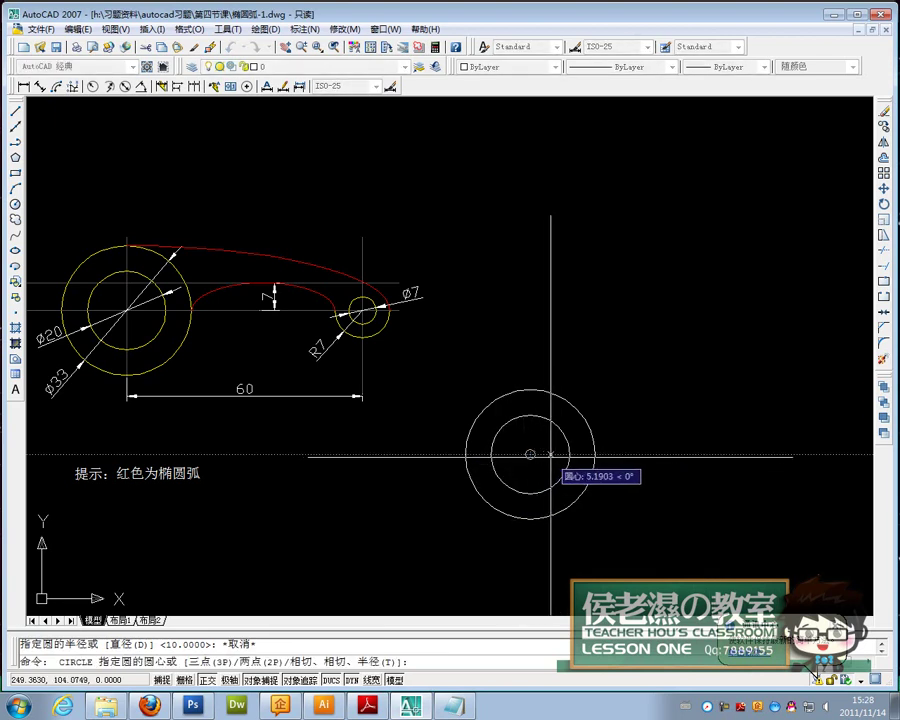
text(60)
key(Return)
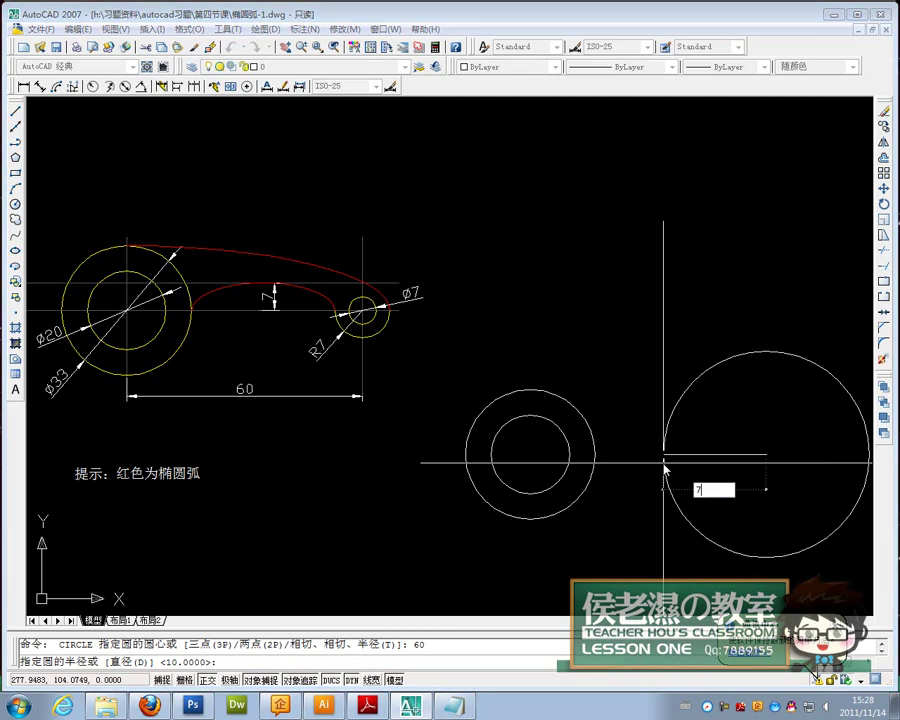
key(Escape)
Draw a concentric circle of radius 3.5 inside the radius 7 circle.
key(Return)
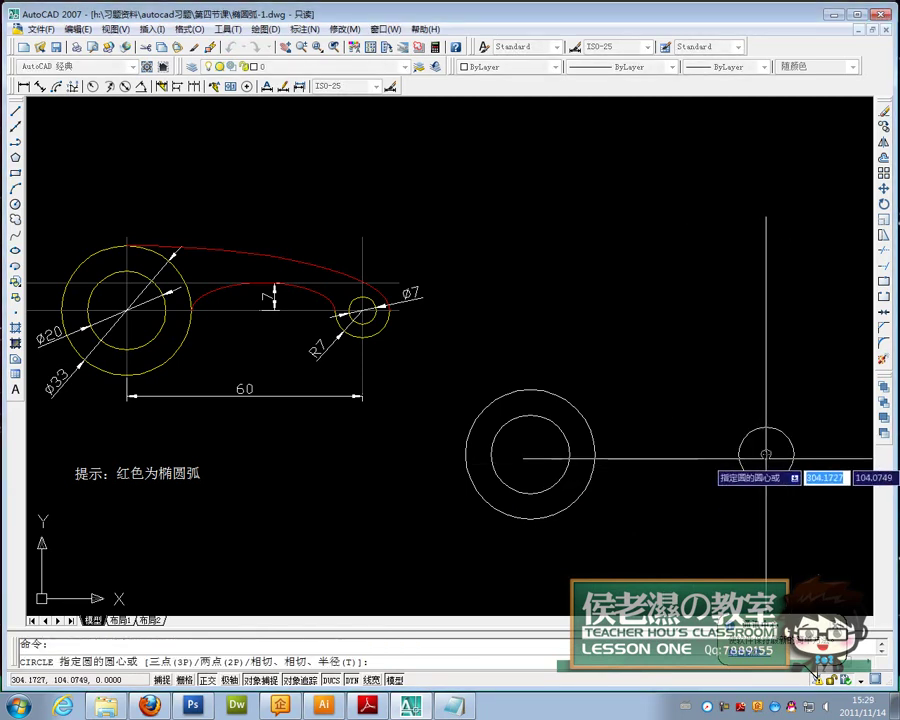
click(766, 455)
text(3.5)
key(Return)
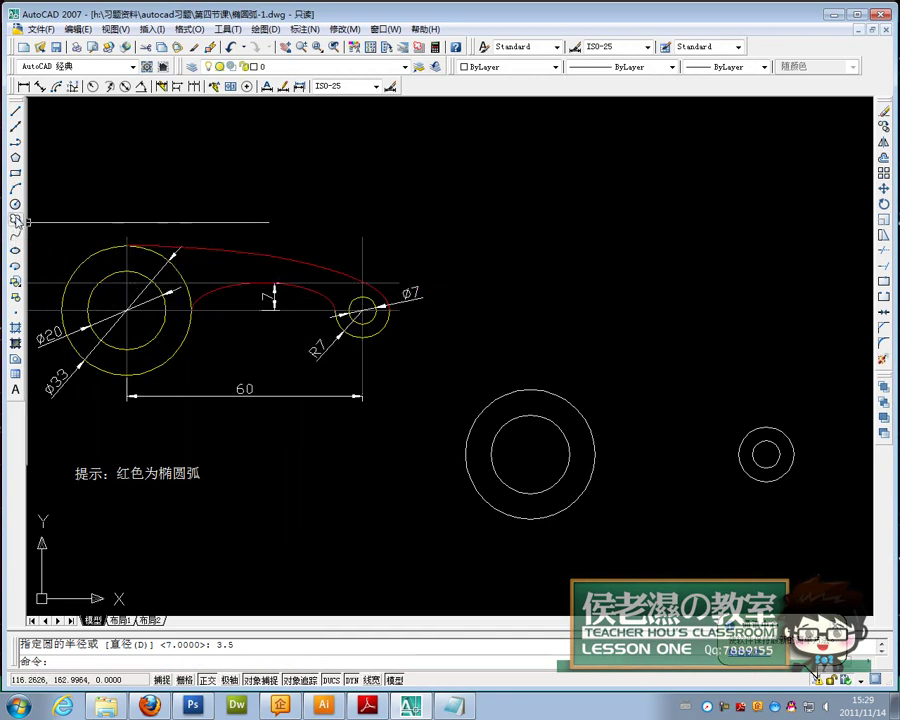
Draw the upper elliptical arc between the facing quadrants of the two outer circles, with a half-axis of 7.
click(15, 266)
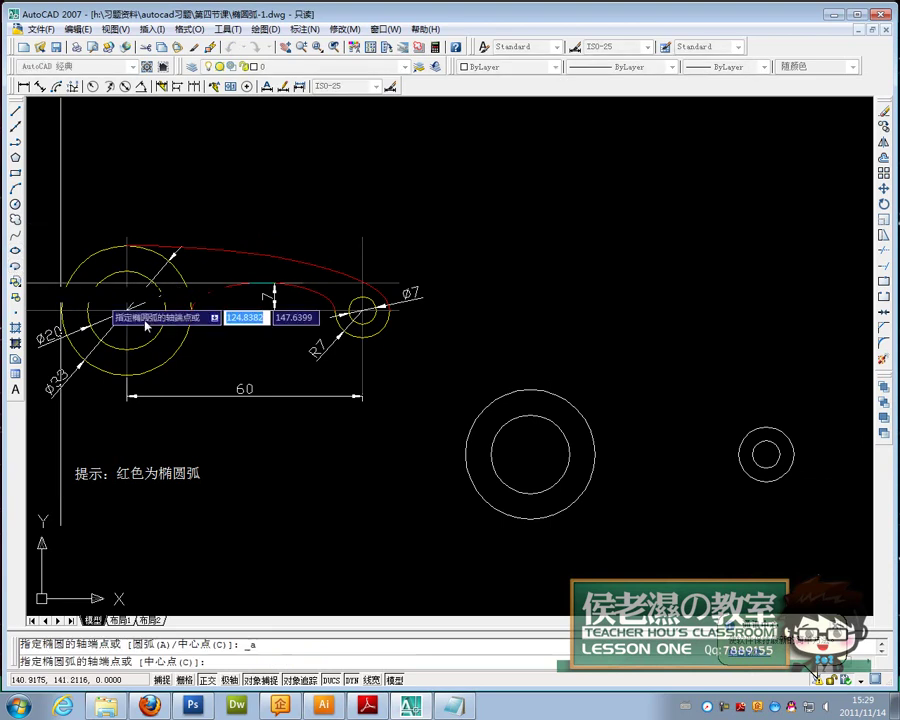
click(595, 454)
click(738, 454)
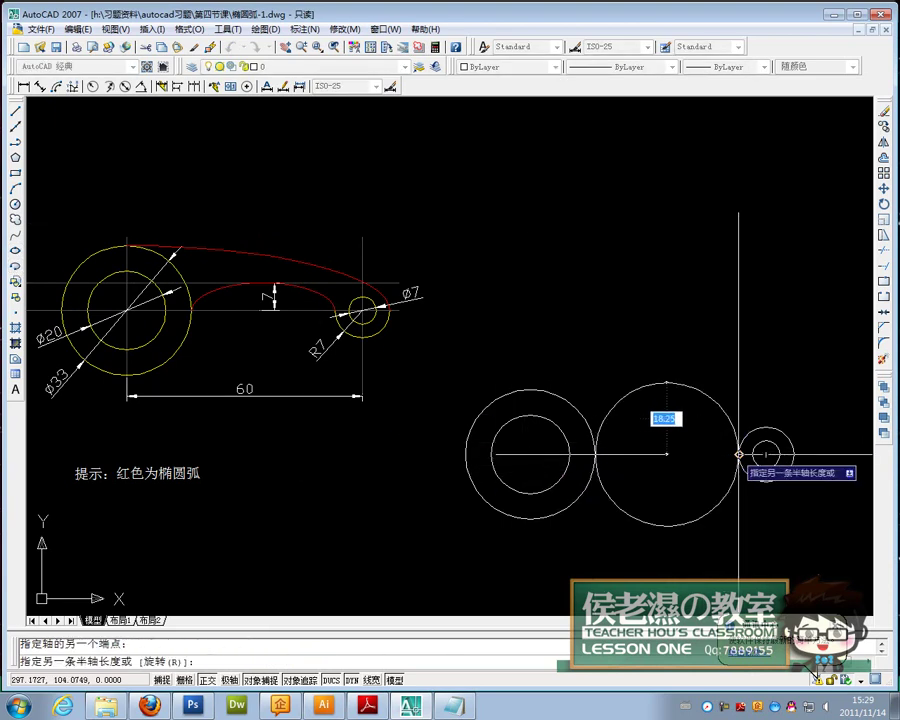
text(7)
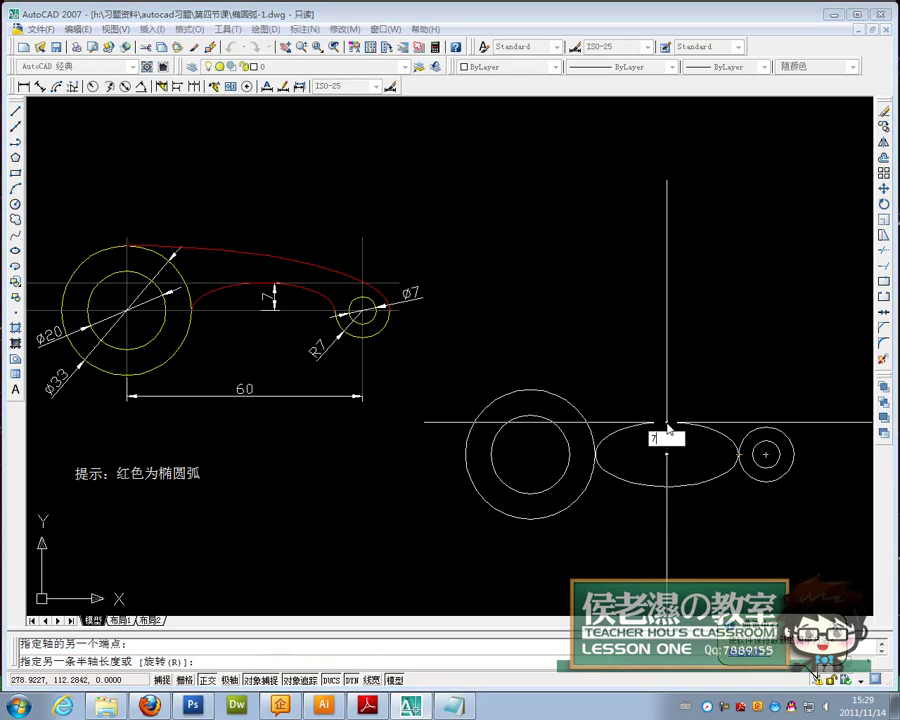
key(Return)
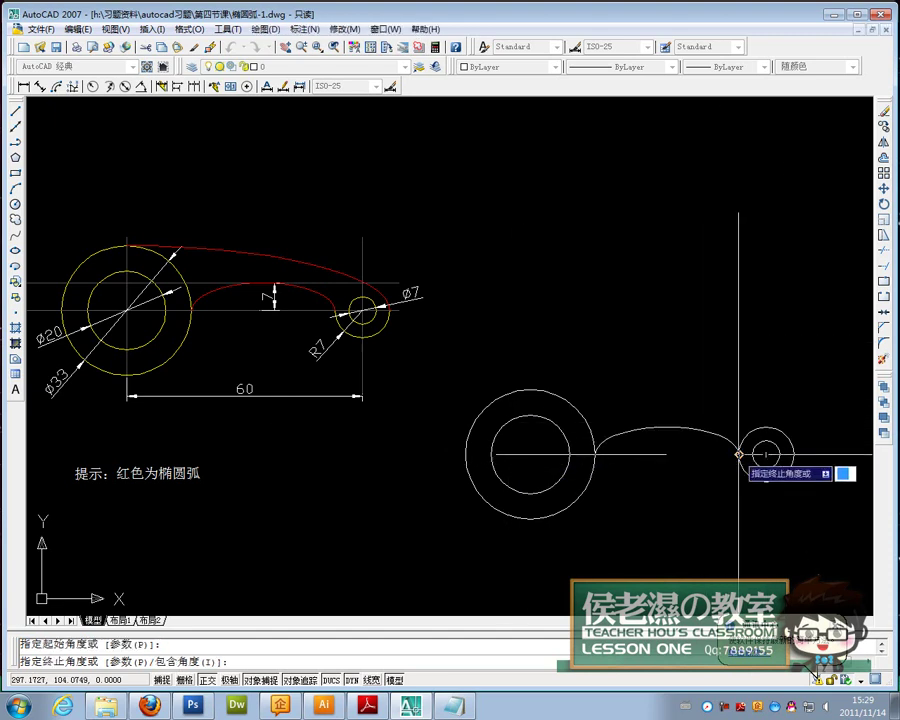
click(595, 463)
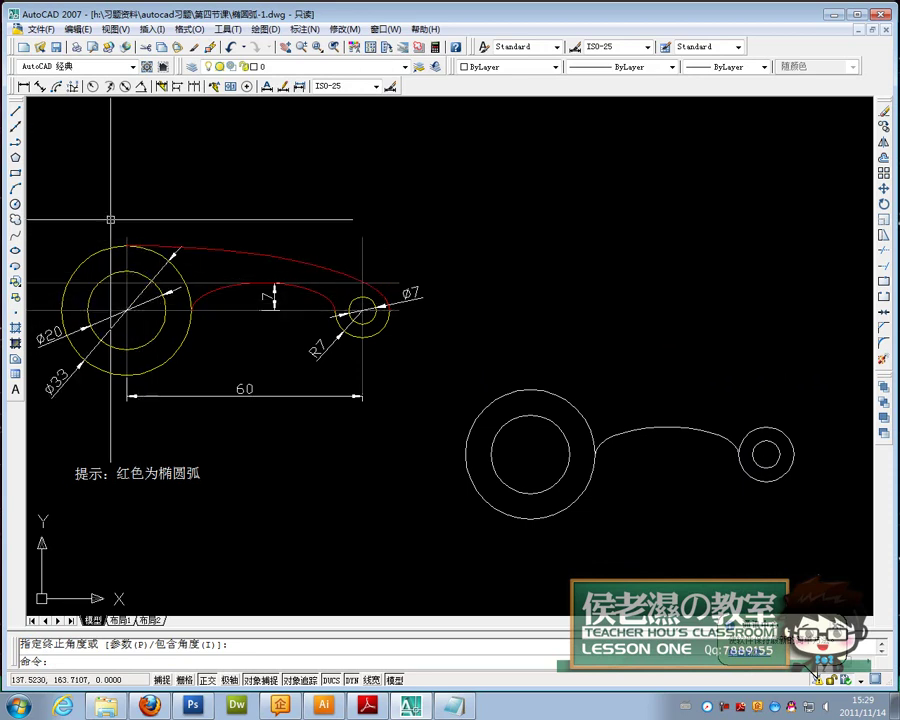
Draw a vertical line in the reference drawing from the top of the Ø33 circle down through its centre and past the circle.
click(17, 114)
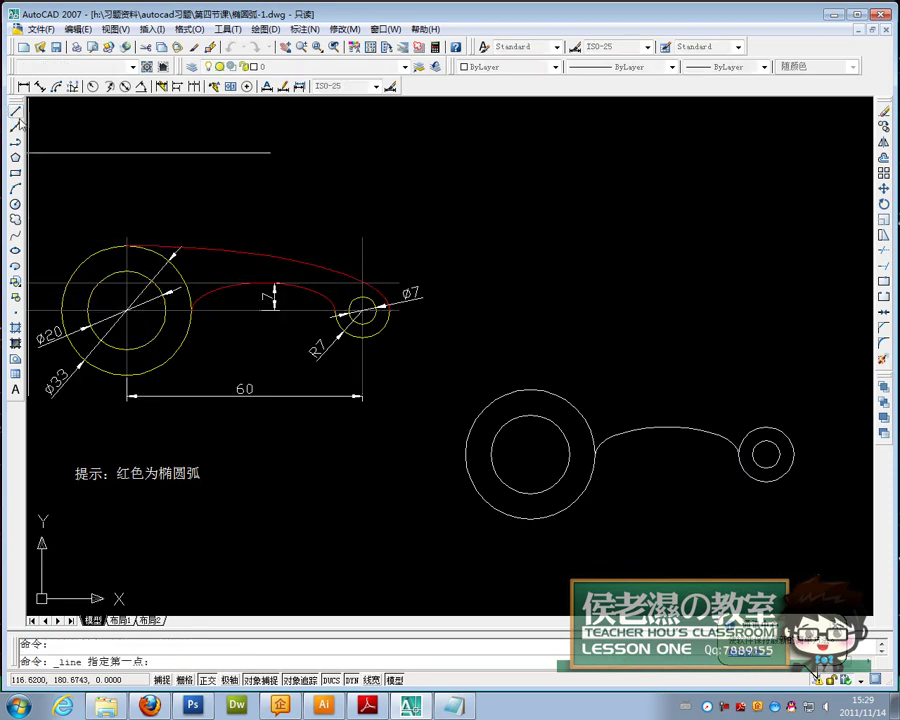
click(126, 245)
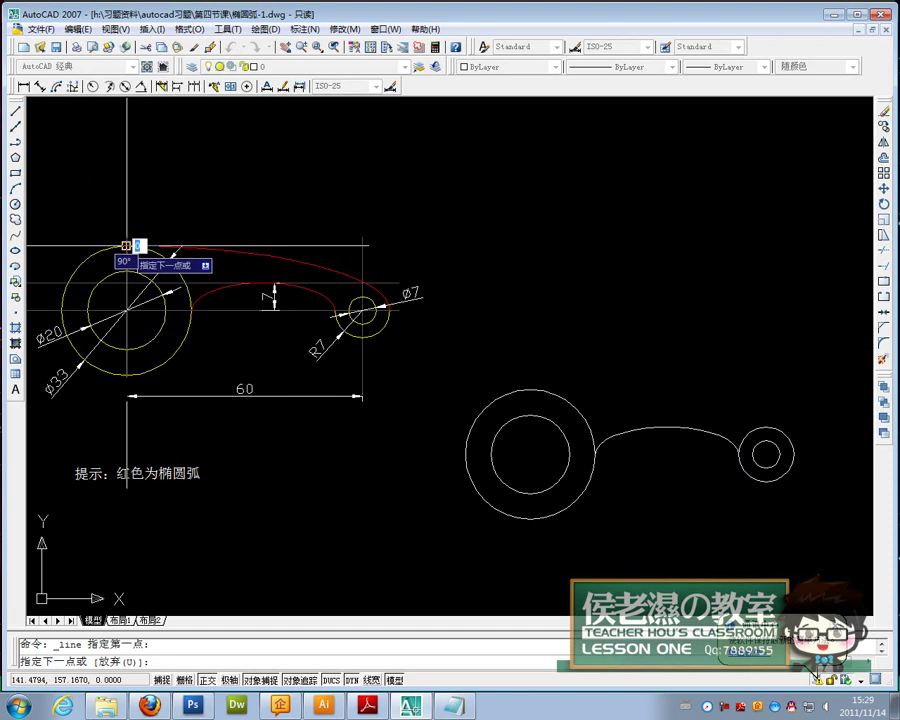
click(127, 433)
right_click(127, 433)
click(161, 388)
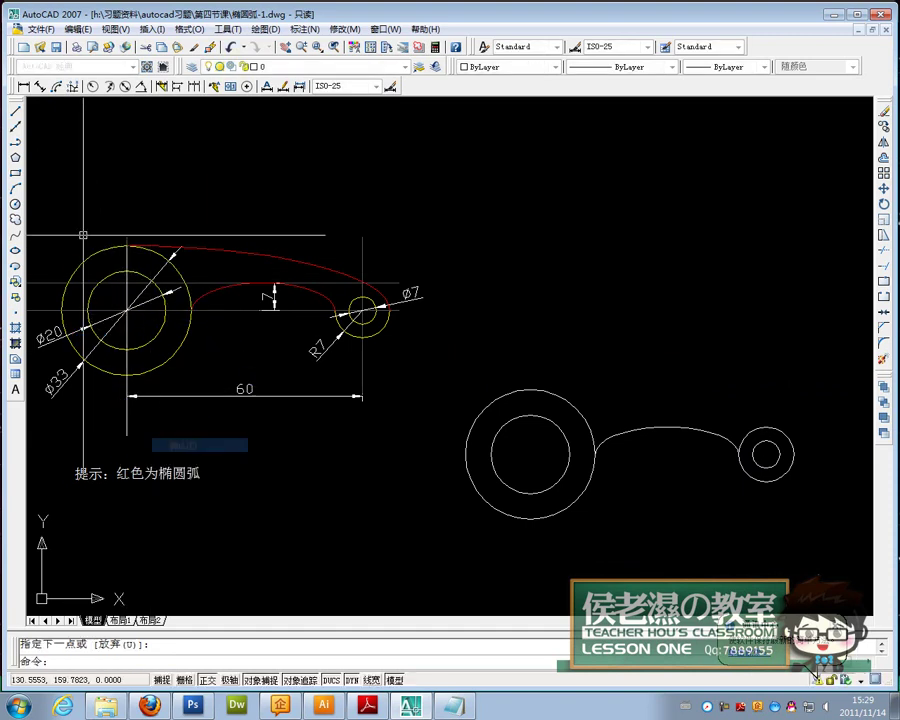
Draw a horizontal line in the reference drawing from the right of the Ø7 circle leftwards through the Ø33 circle's centre.
click(17, 114)
click(381, 311)
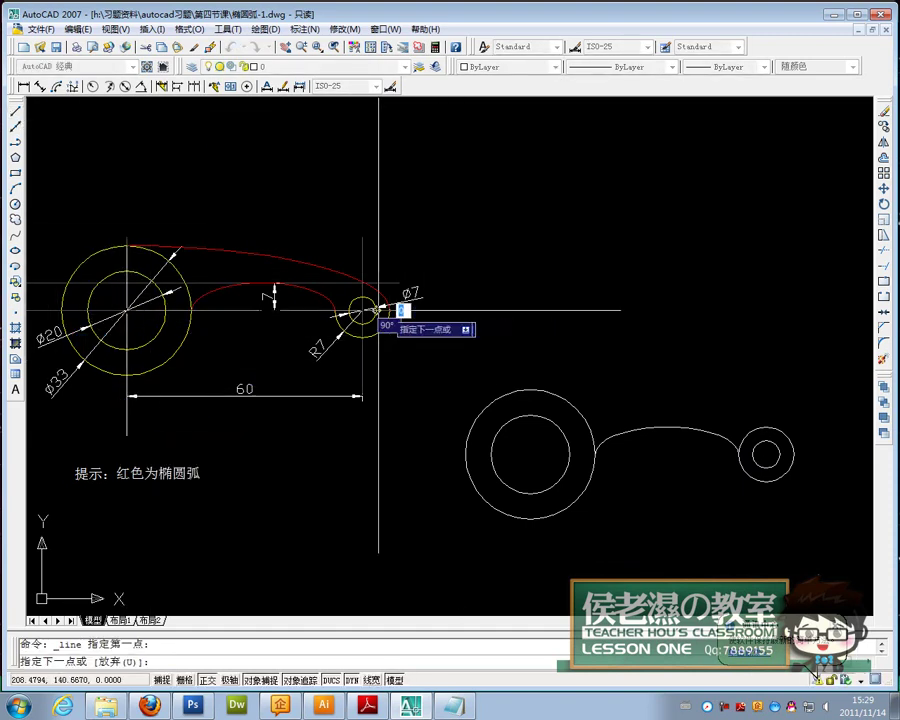
click(127, 311)
right_click(62, 286)
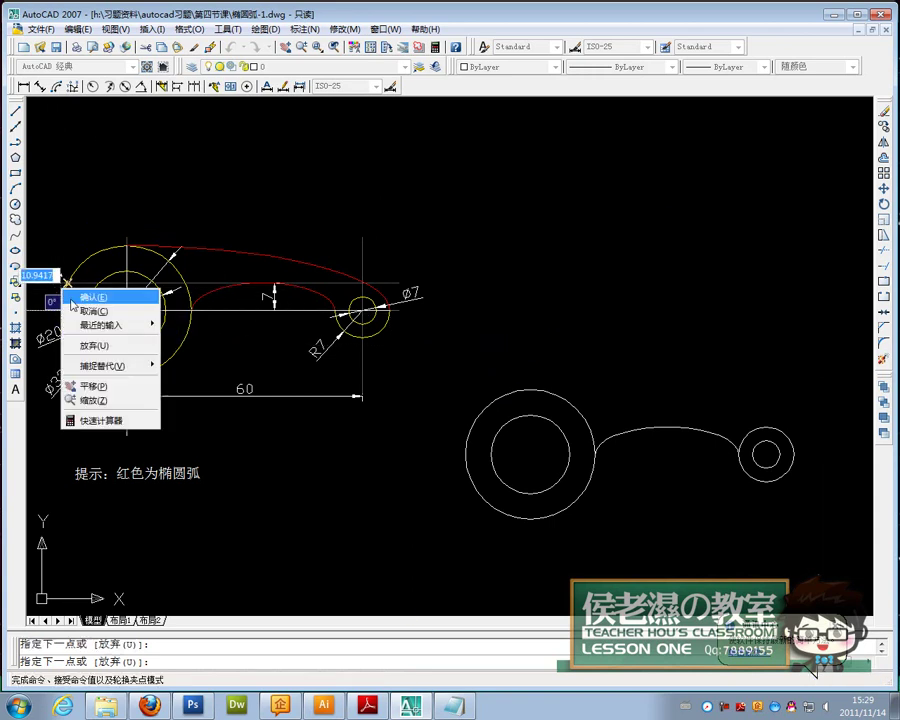
click(88, 295)
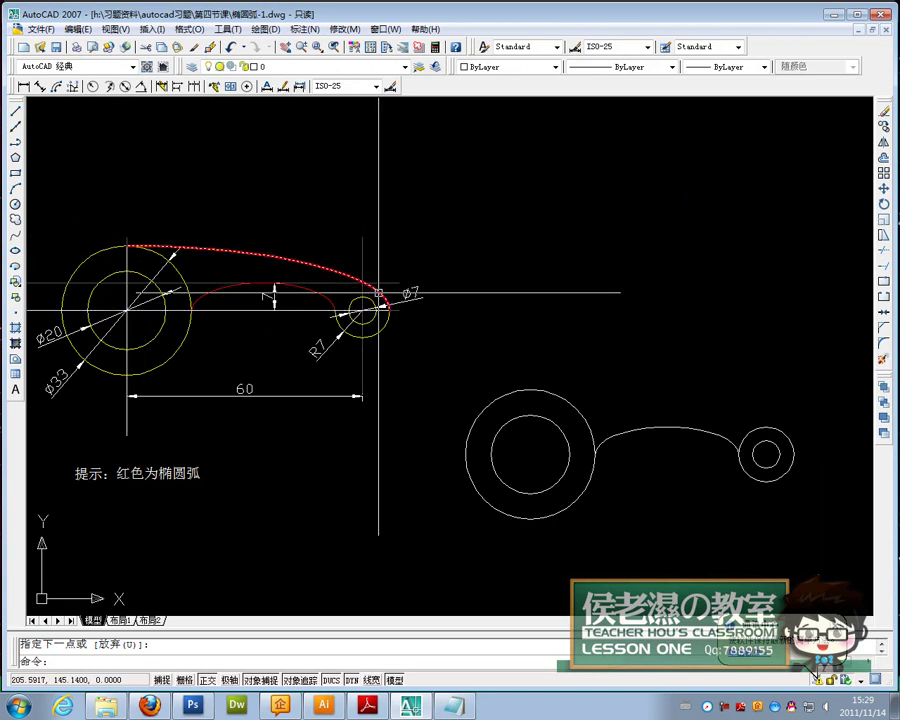
Draw an elliptical arc centred on the large circles, from the small outer circle's right quadrant to the large outer circle's top quadrant.
click(15, 265)
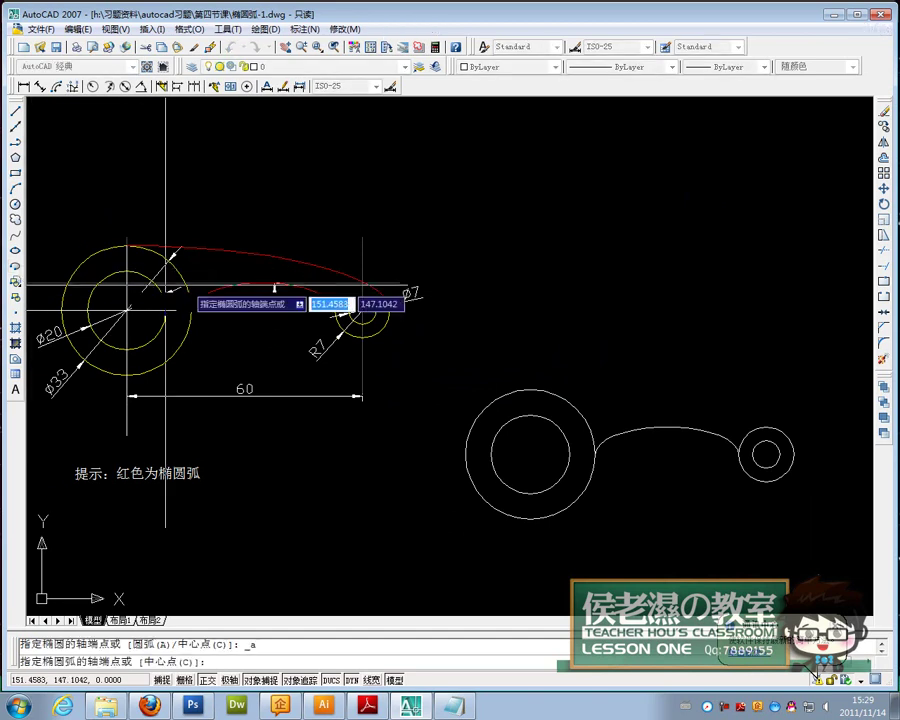
right_click(547, 287)
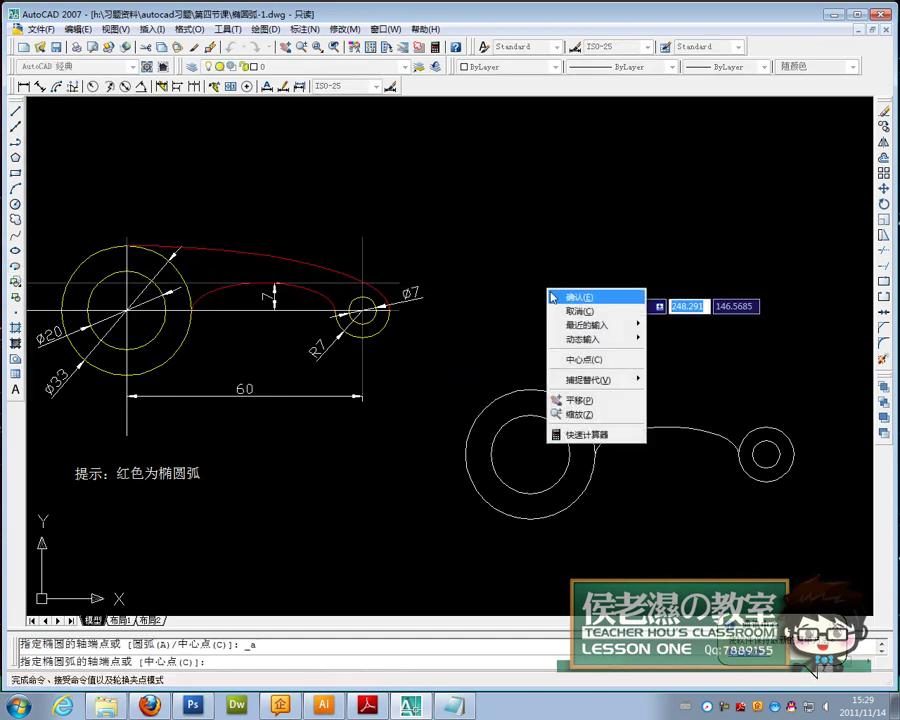
click(583, 360)
click(530, 456)
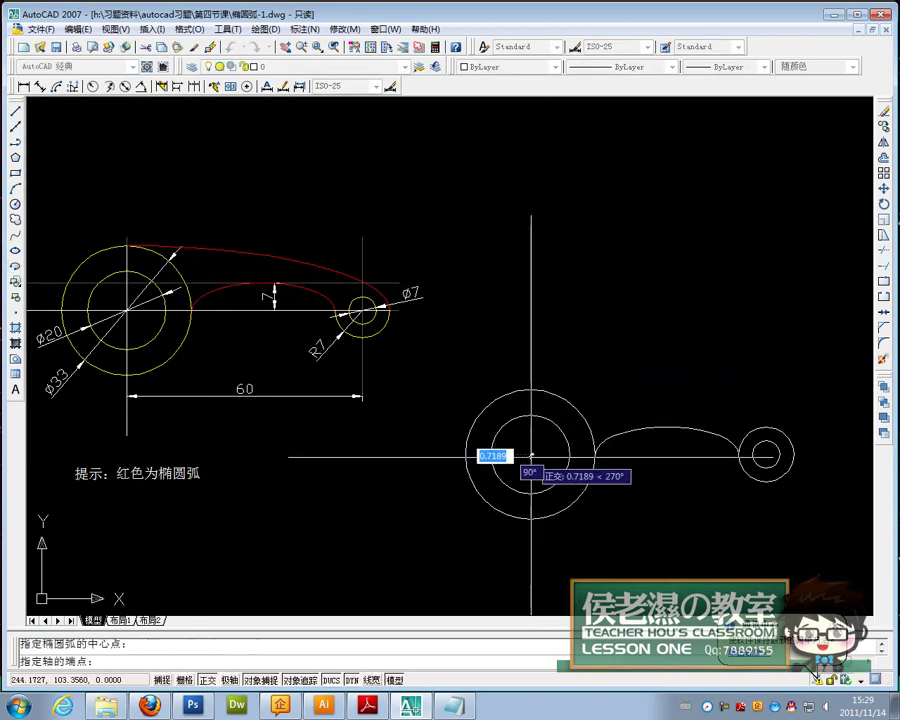
click(793, 456)
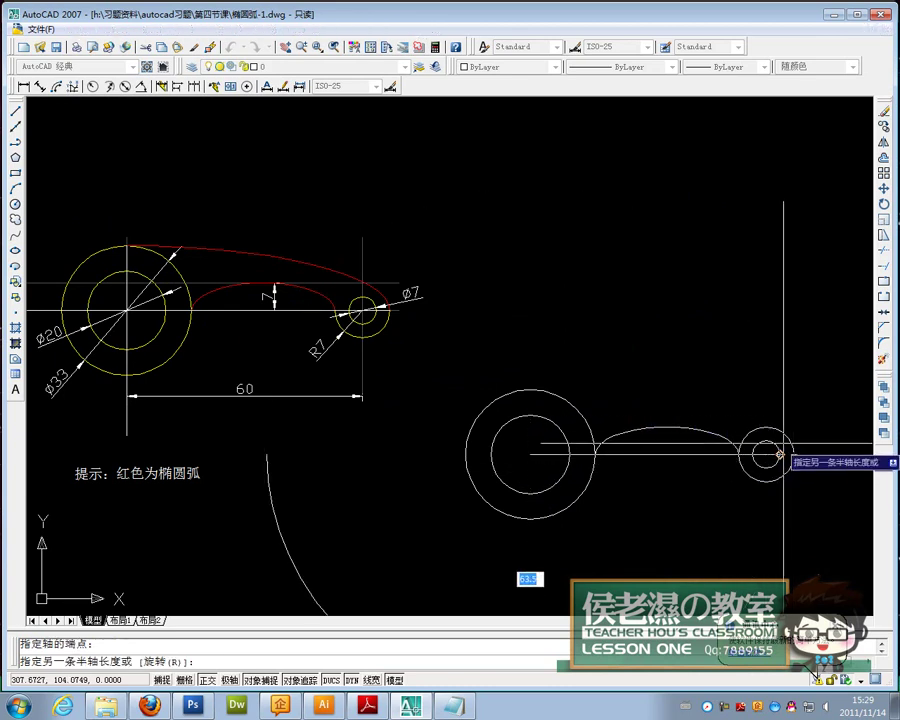
click(530, 390)
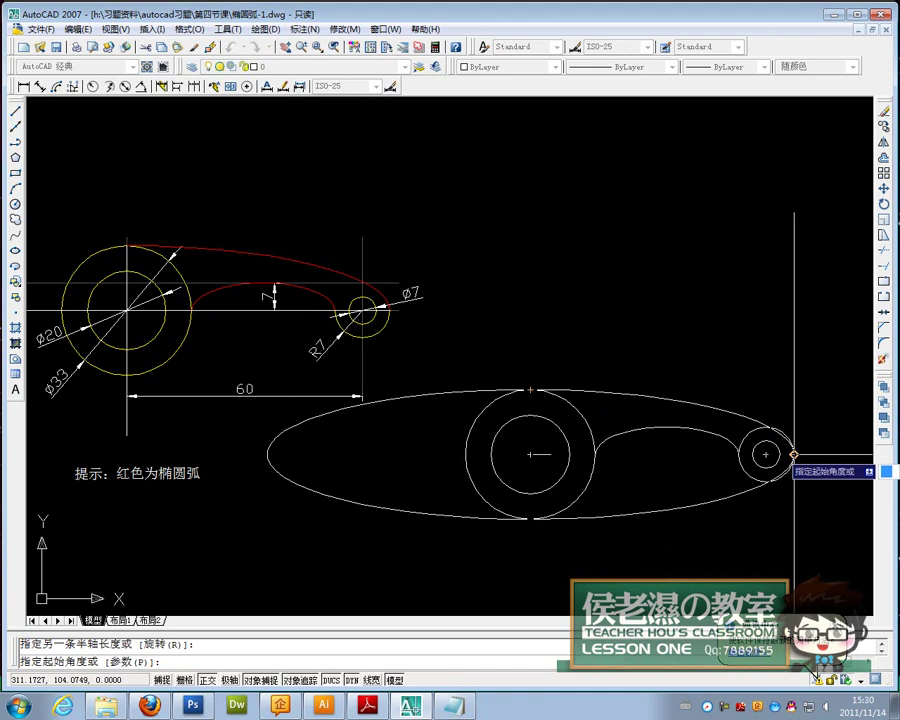
click(793, 455)
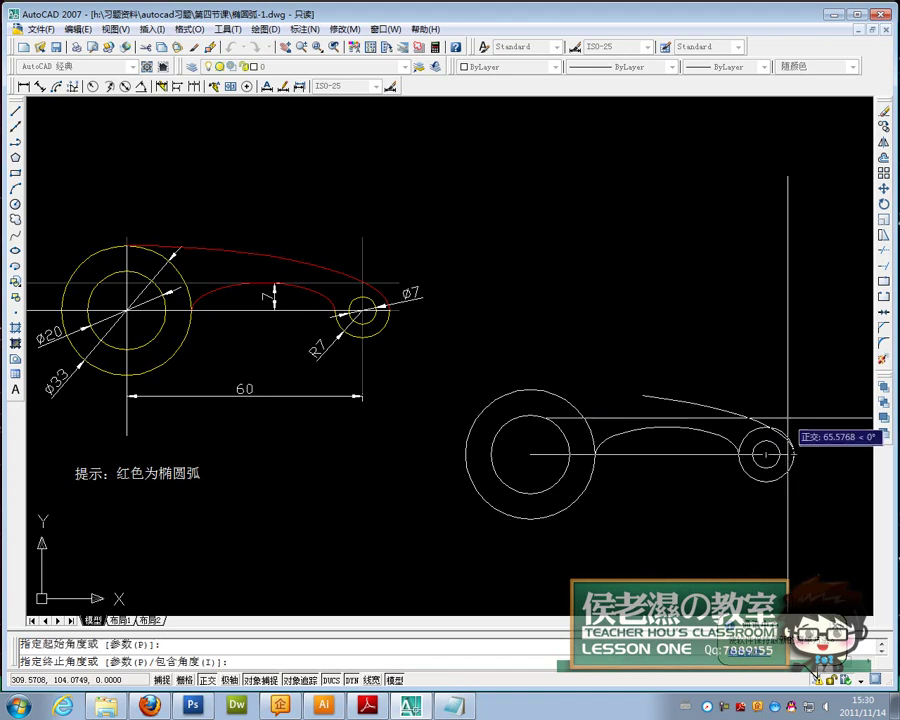
click(530, 390)
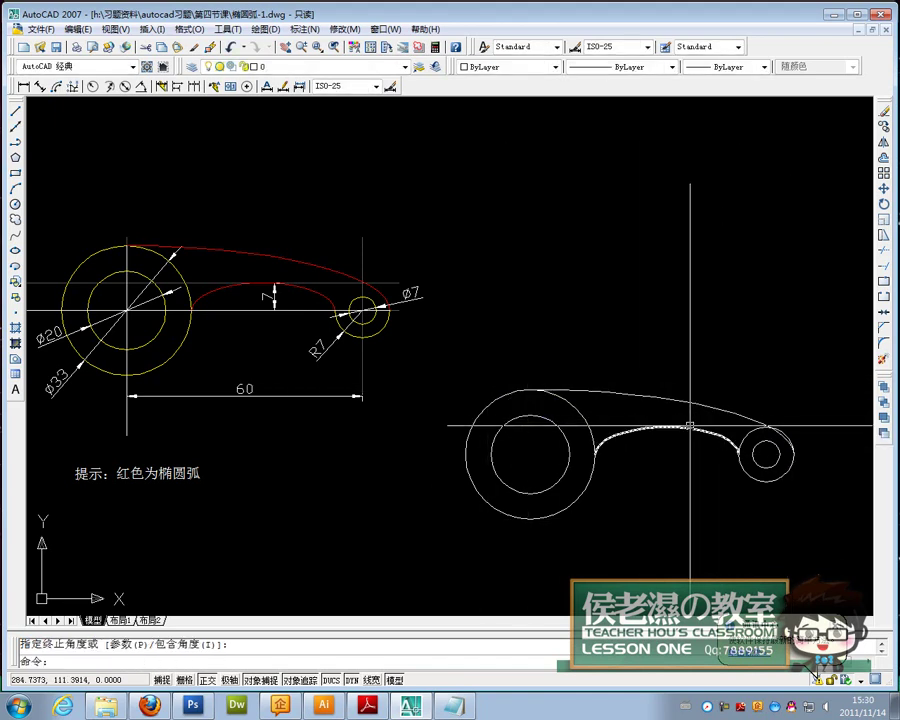
Trim away the upper part of the radius 7 circle between the two elliptical arcs.
click(883, 249)
key(Return)
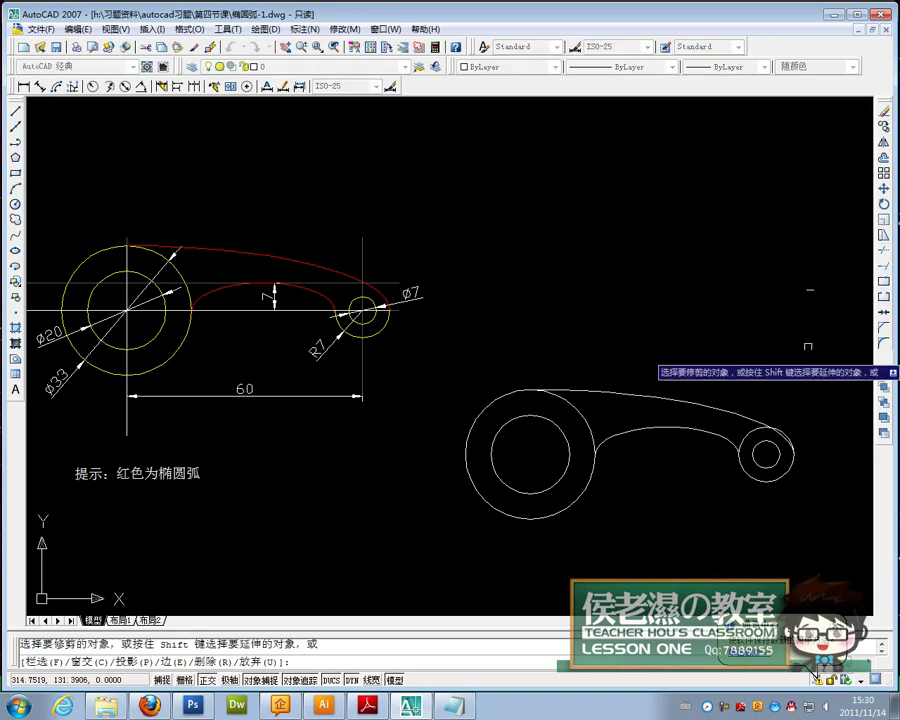
click(795, 441)
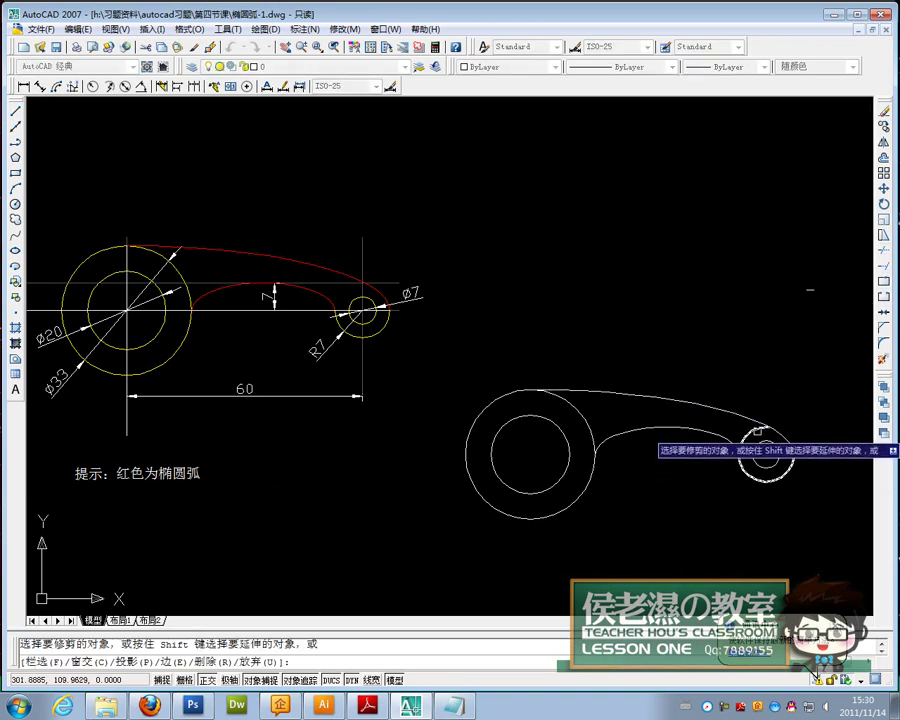
key(Return)
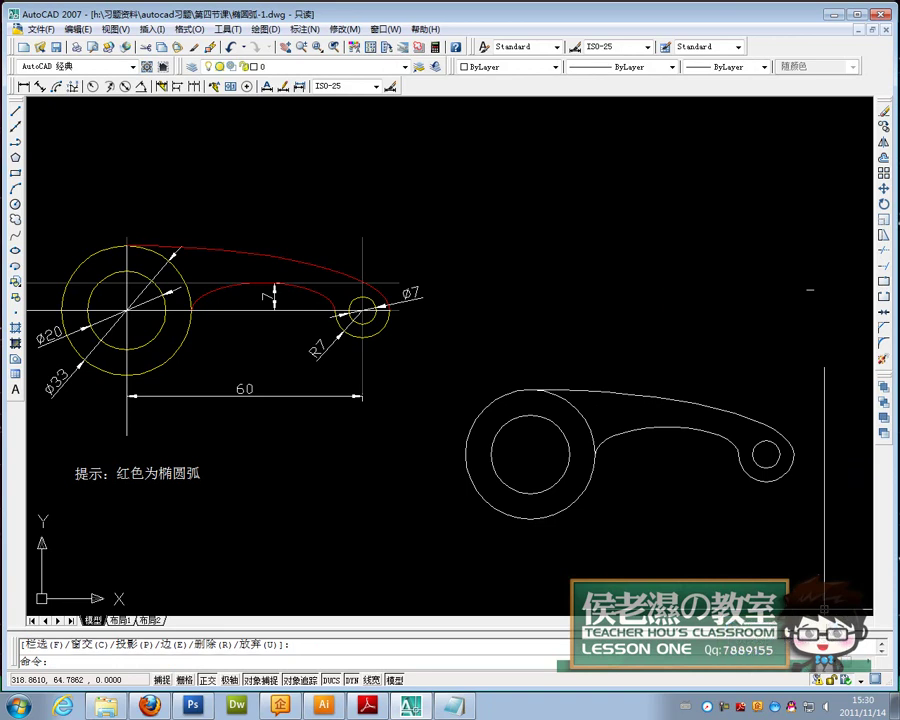
Switch to the 1.txt notes in Notepad and add the heading "椭圆 el" below the spline notes.
click(466, 700)
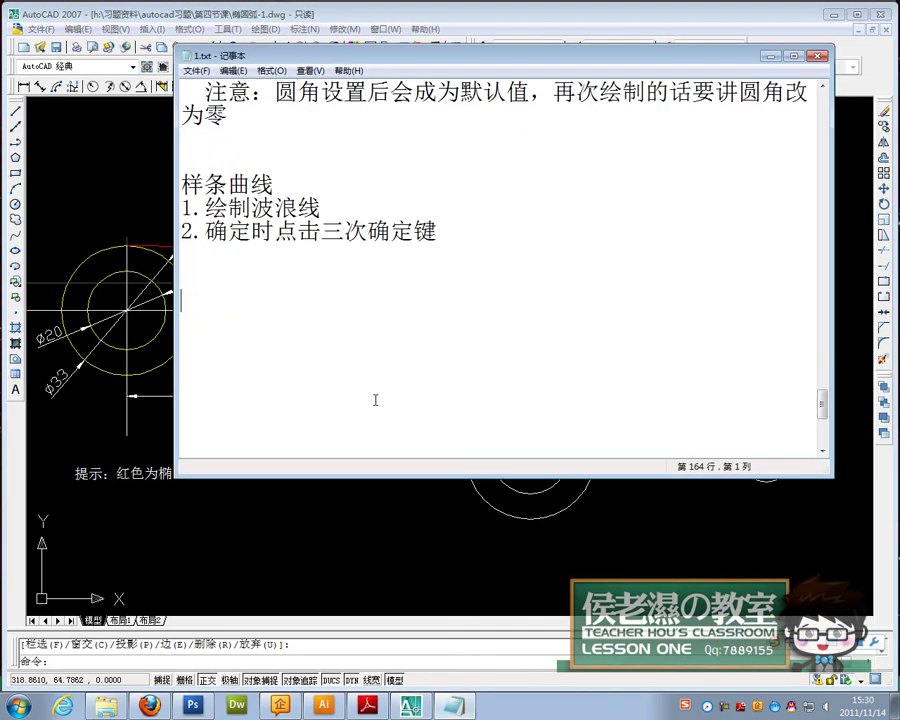
text(tuoyuan)
key(space)
key(space)
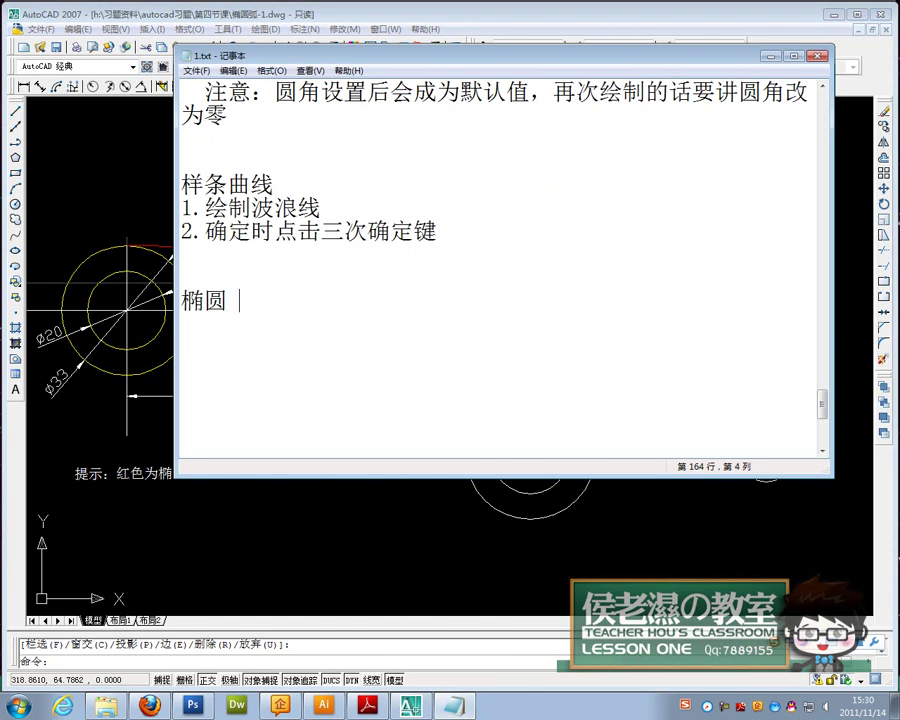
text(el)
key(Return)
key(Return)
Write the first ellipse note: "1.指定一条整轴的长度在去绘制另外一条半轴".
text(zhiding yitiao zhen)
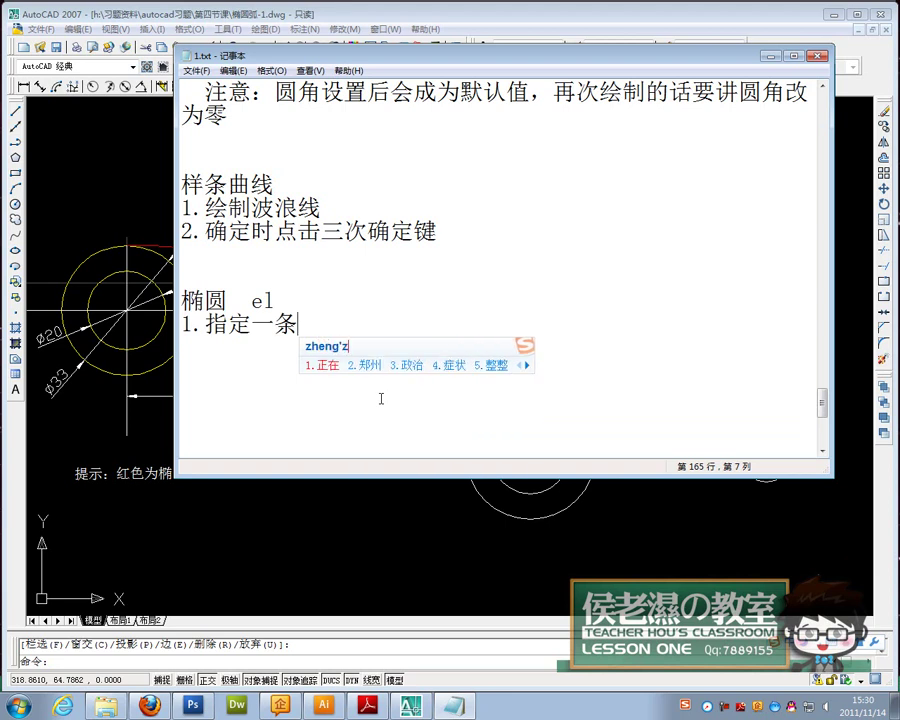
text(gzhou3 d ch)
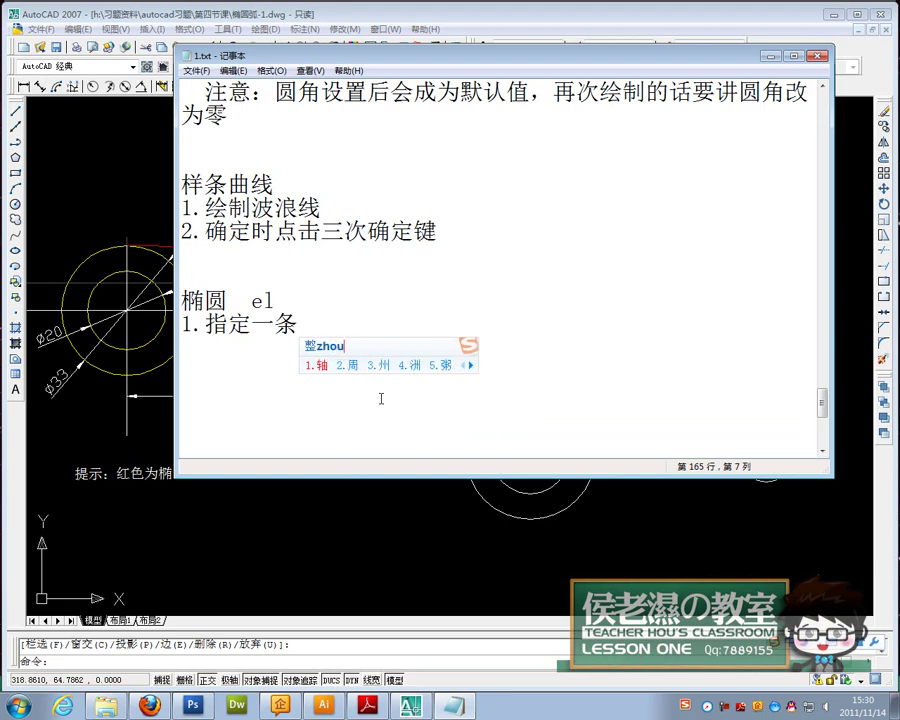
text(angd zai qu huizhi l)
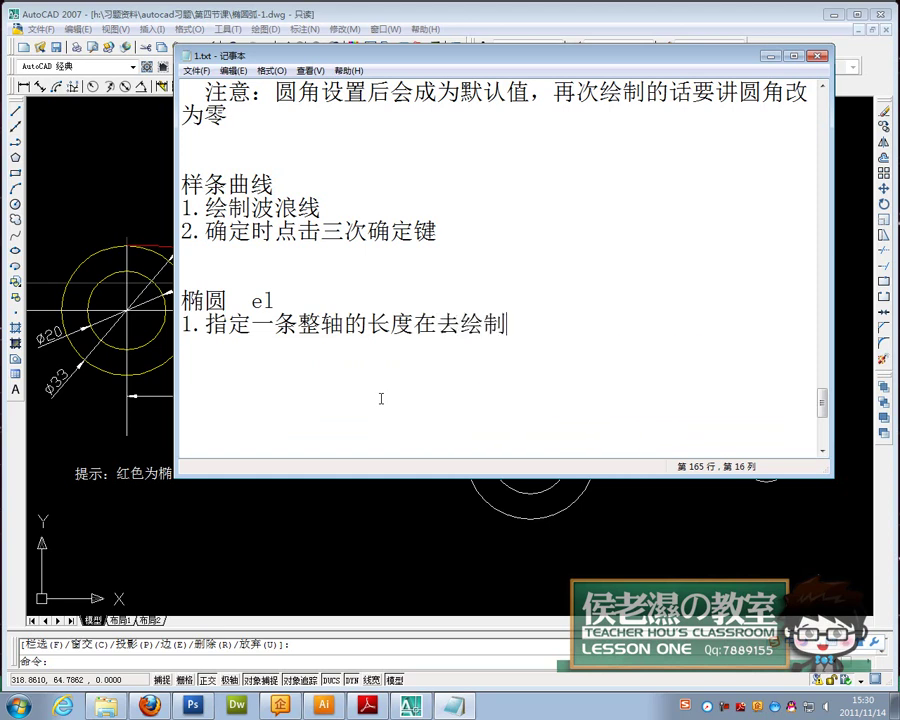
text(ingw yitia banzhou)
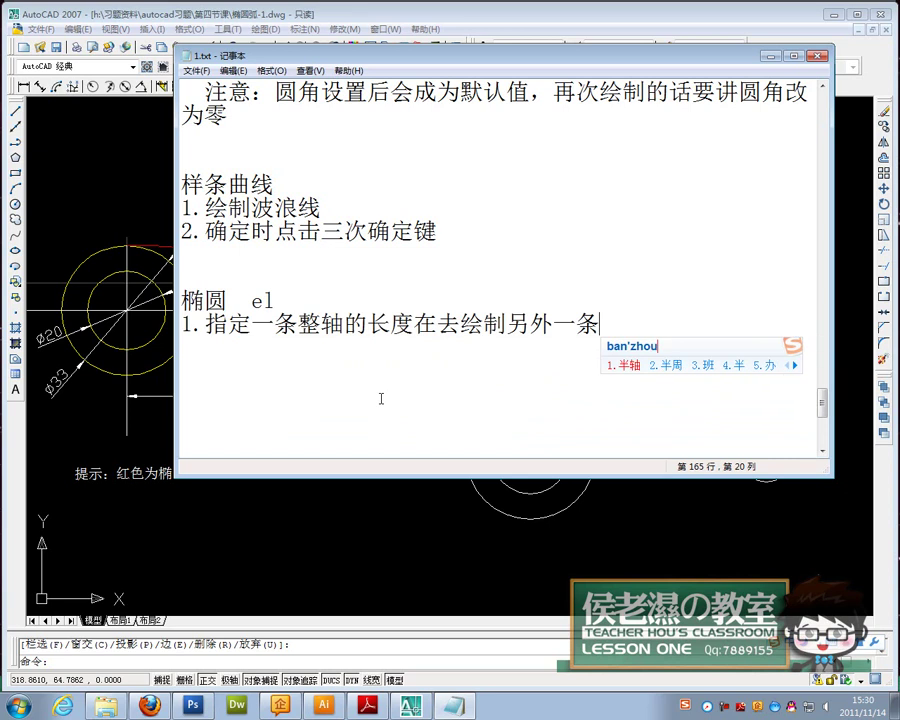
Add the second ellipse note on a new line: "2.中心点 + 两条半轴".
key(Return)
text(2.zhongxi)
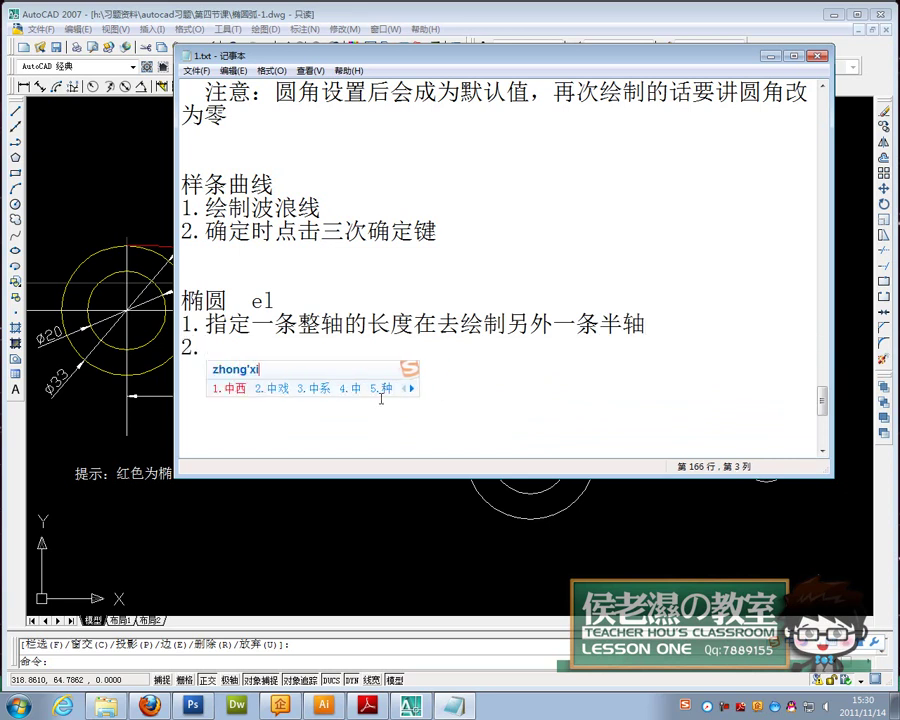
text(n dian )
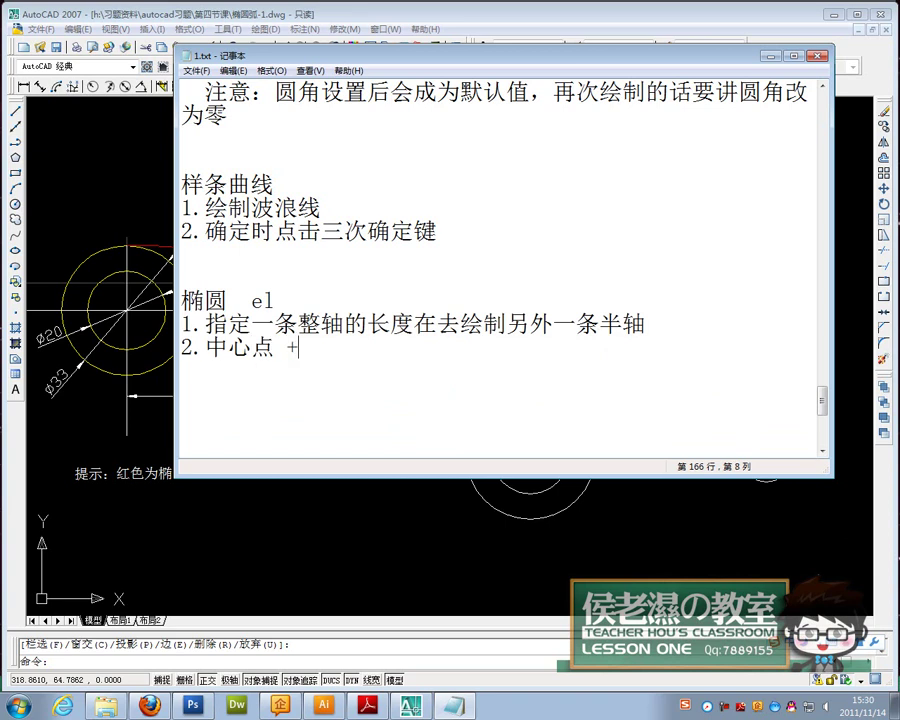
text( + lingt)
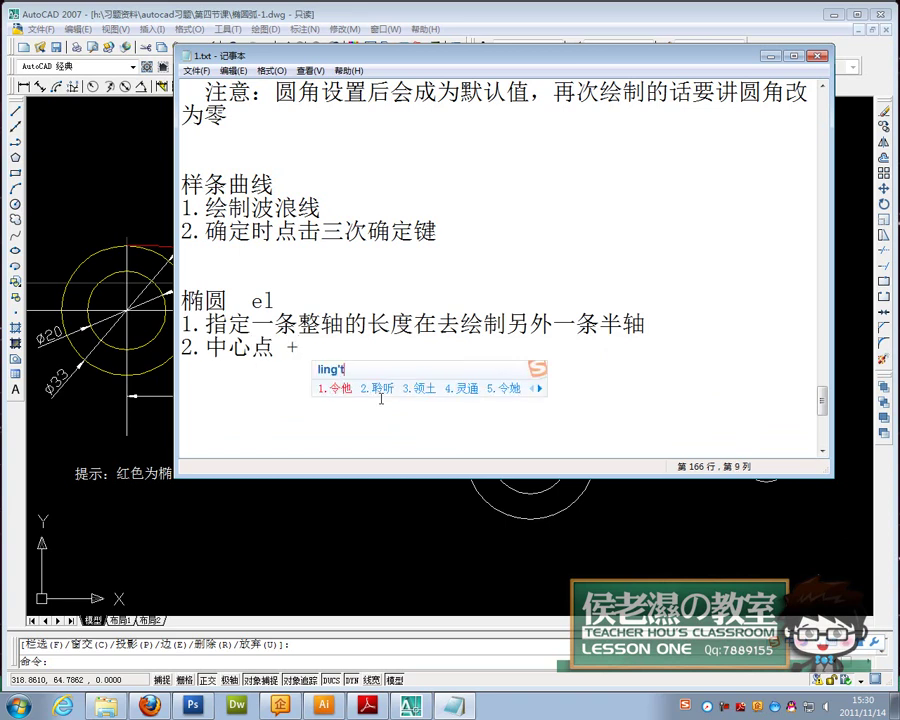
text(iao ba)
key(BackSpace)
key(BackSpace)
key(BackSpace)
key(BackSpace)
text(li)
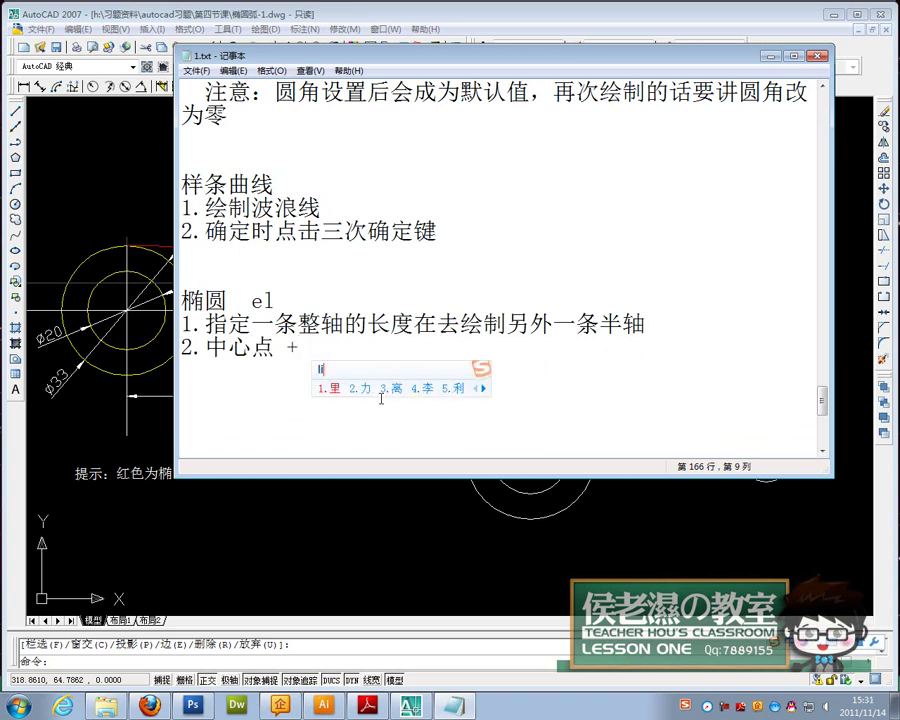
text(angtiao banzhou)
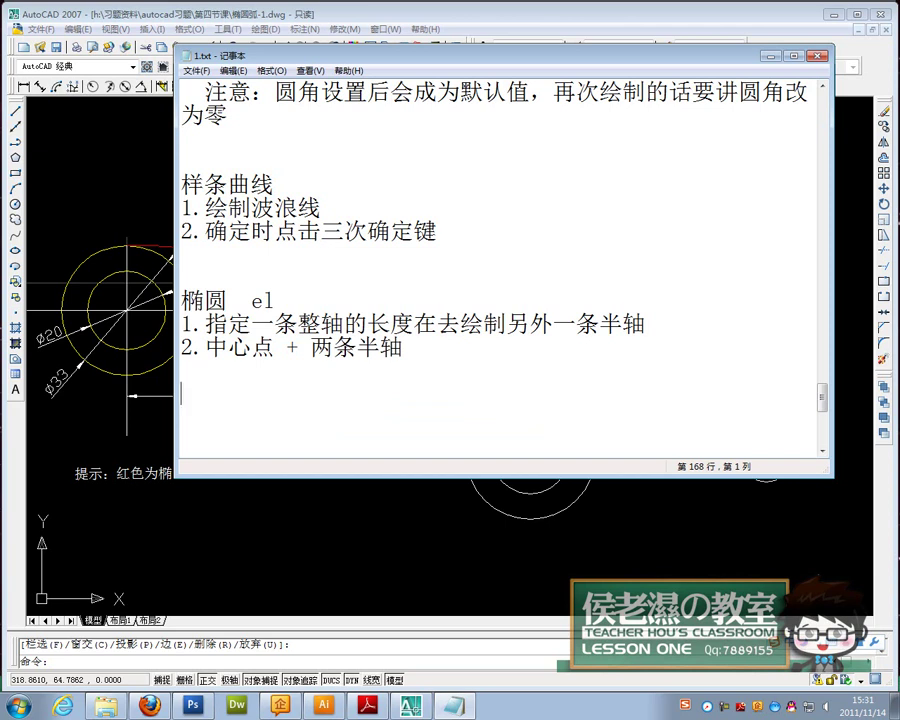
Add the heading "椭圆弧" below the ellipse notes, leaving one blank line between them.
text(tuoyuanhu)
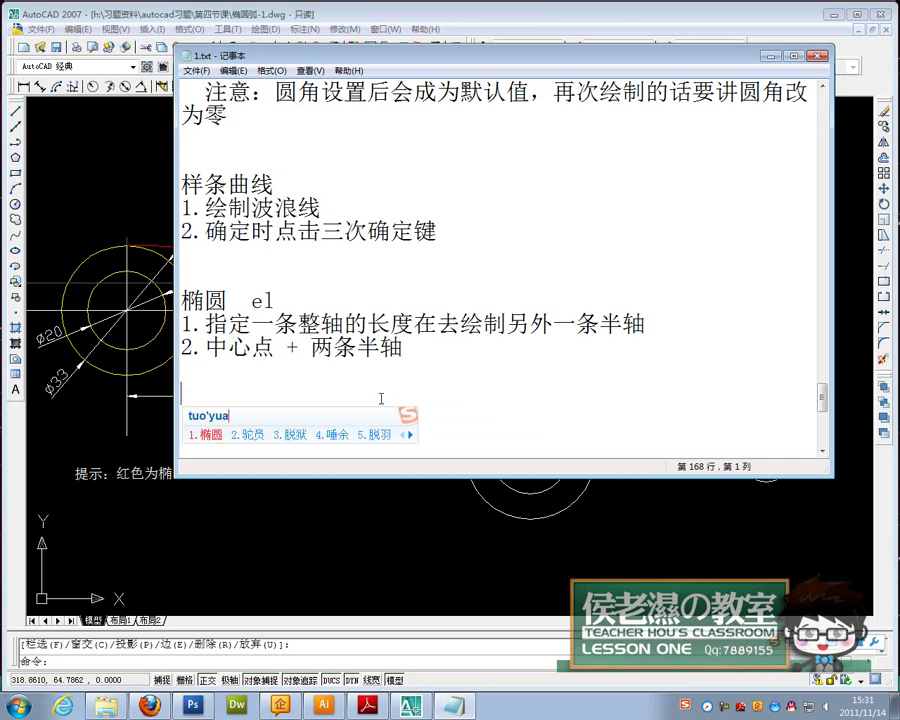
text(2)
key(Return)
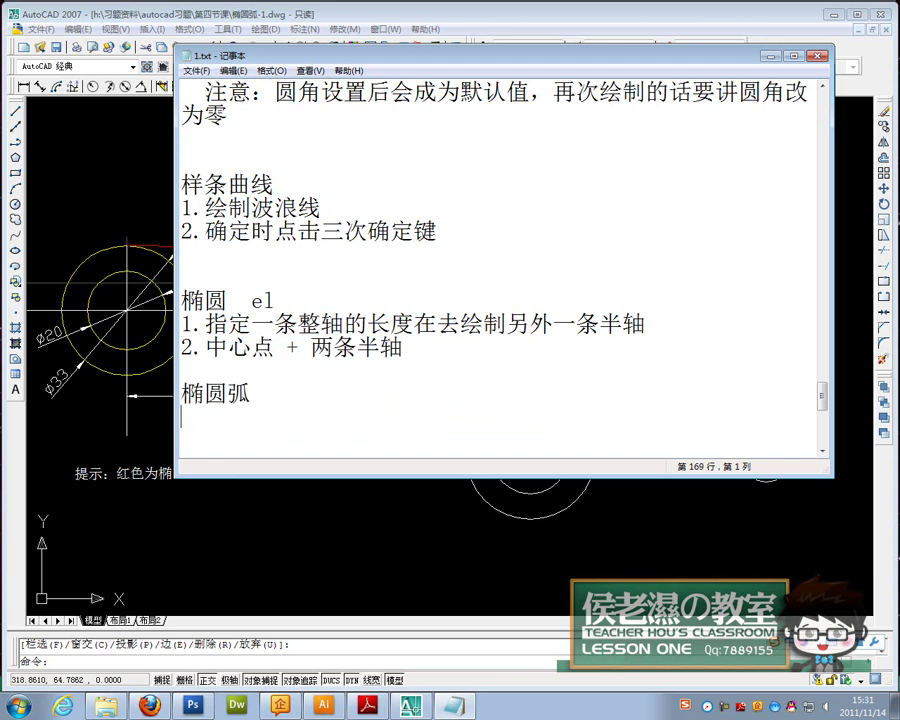
Begin the first elliptical arc note with "1.绘制出椭圆弧中完整的部分".
text(1.huiz)
key(space)
text(chu)
key(space)
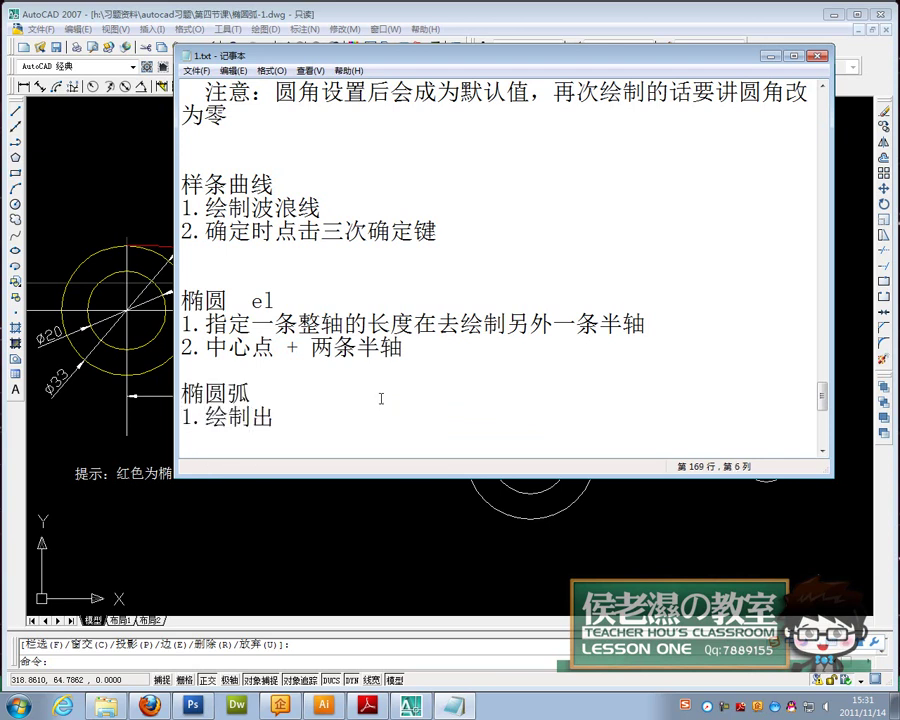
text(tuo)
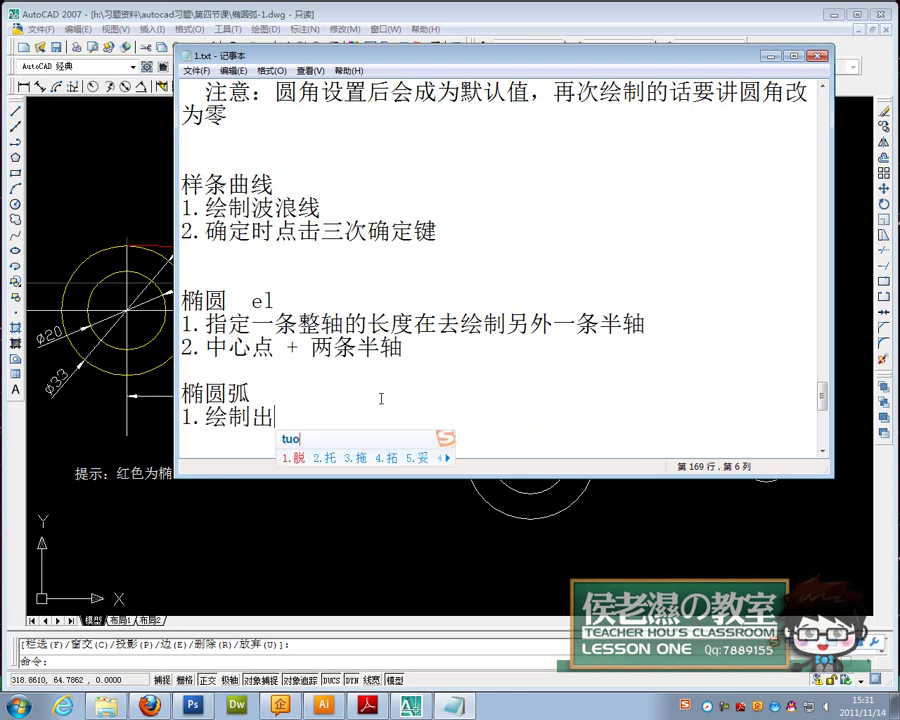
text(yuan)
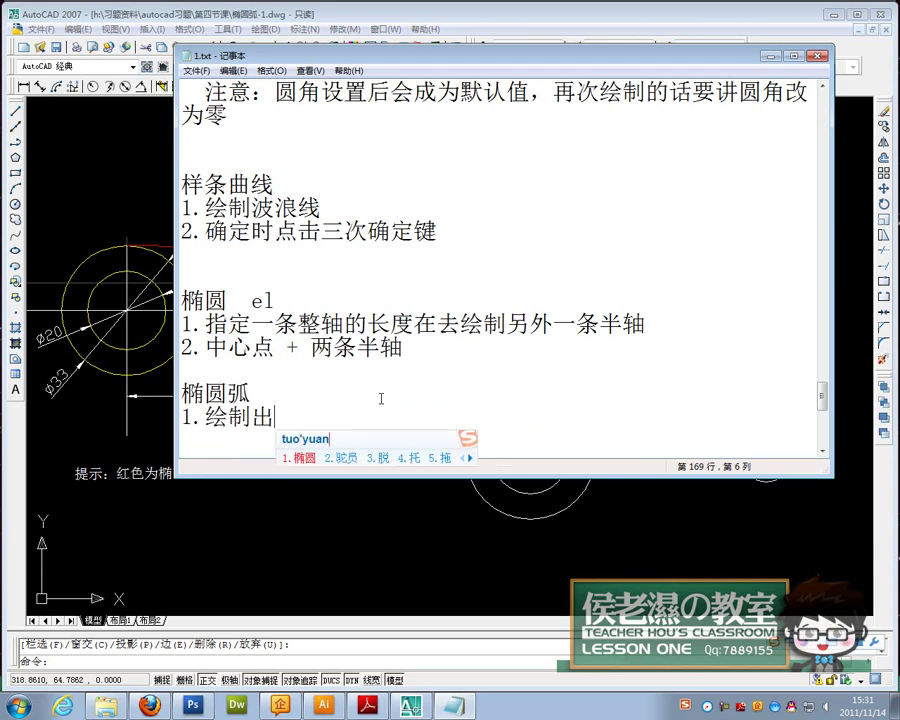
key(space)
text(hu)
key(BackSpace)
key(BackSpace)
key(BackSpace)
key(BackSpace)
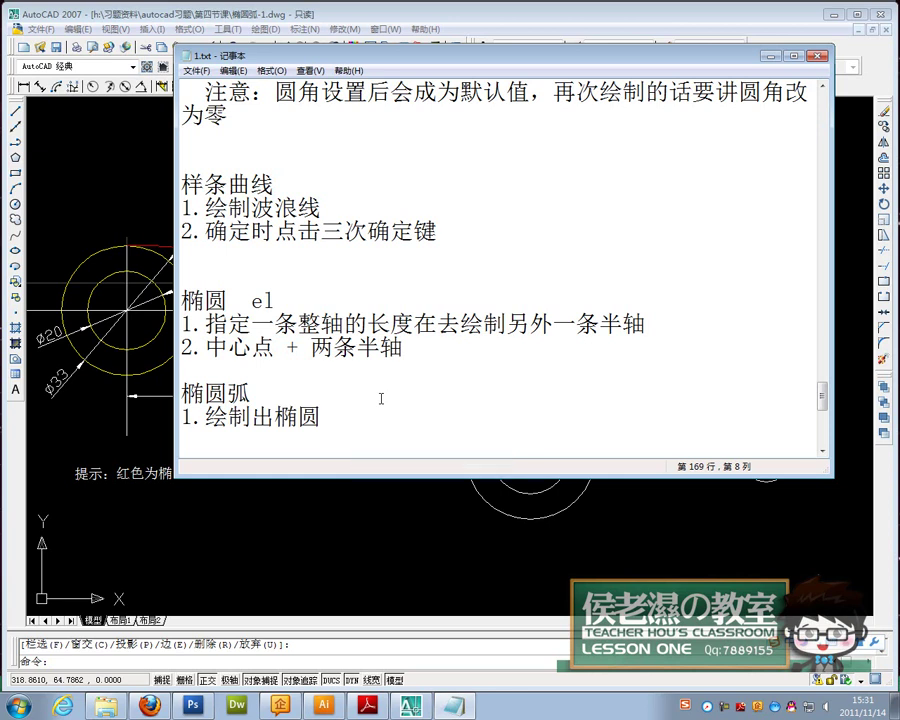
text(tuoyuanhu)
key(space)
text(zho)
key(space)
text(wanzheng)
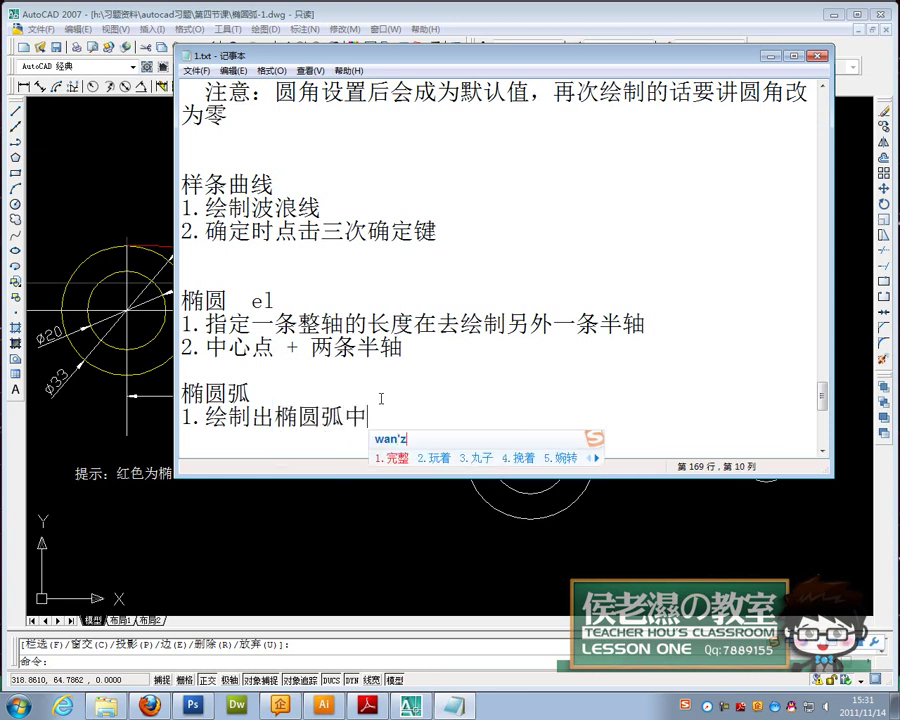
key(space)
text(de)
key(space)
text(bufen)
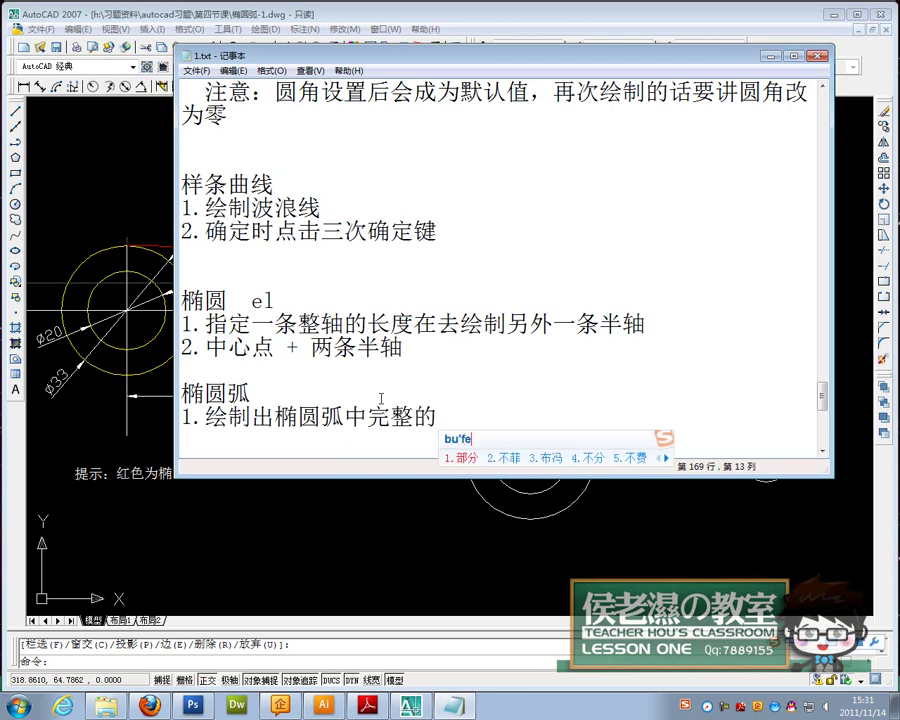
key(space)
Complete the first elliptical arc note with "然后直接截取其中一段".
text(zh)
key(BackSpace)
key(BackSpace)
text(ranhou)
key(space)
text(zhijie)
key(space)
text(jiequ)
key(space)
text(qizhong)
key(space)
text(yiduan)
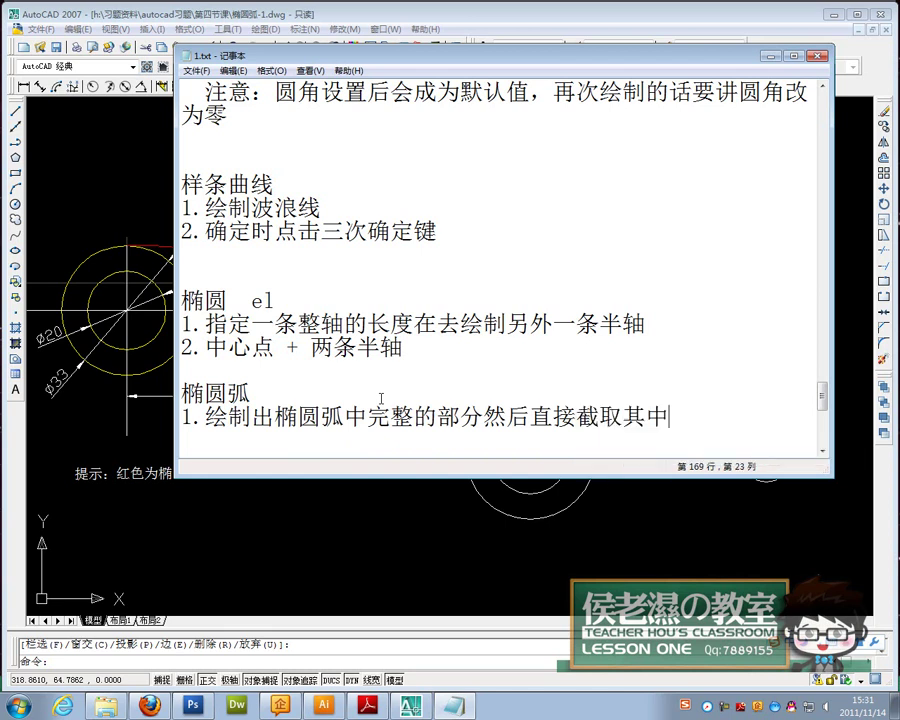
key(space)
Add the second elliptical arc note, "2.方向是逆时针旋转出来的", followed by blank lines.
key(Return)
text(2.fangxiang)
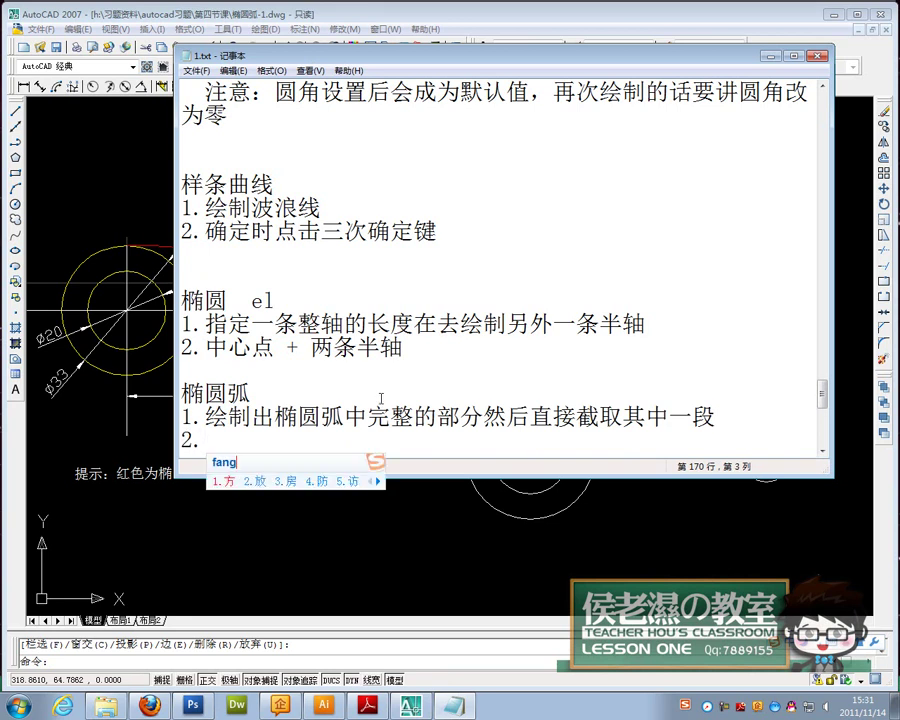
key(space)
text(shi)
key(space)
text(nishizhen)
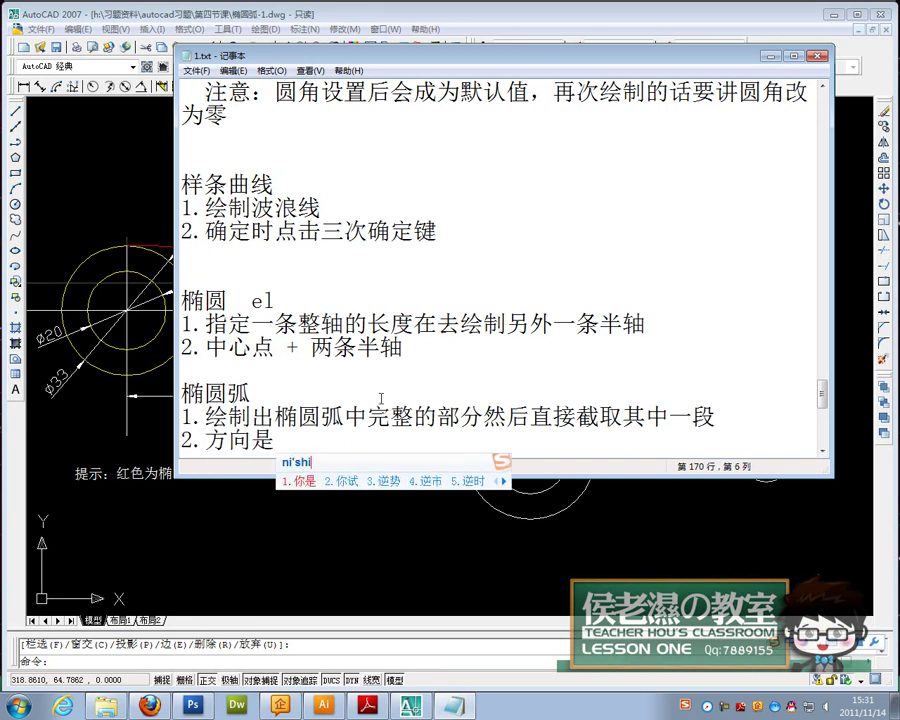
key(space)
text(xuanzhuan)
key(space)
text(chulaide)
key(space)
key(Return)
key(Return)
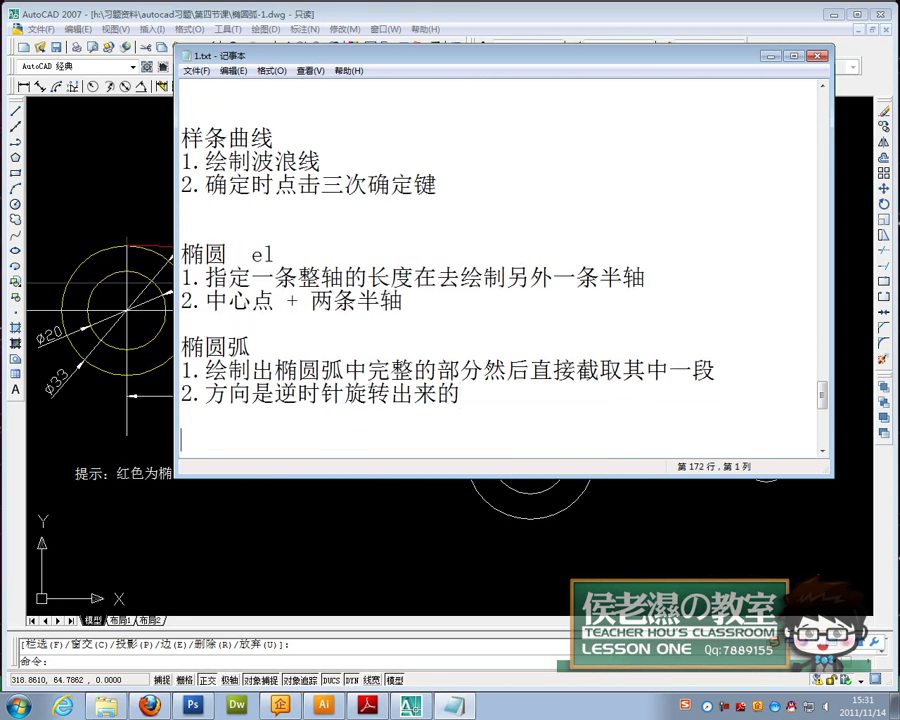
key(Return)
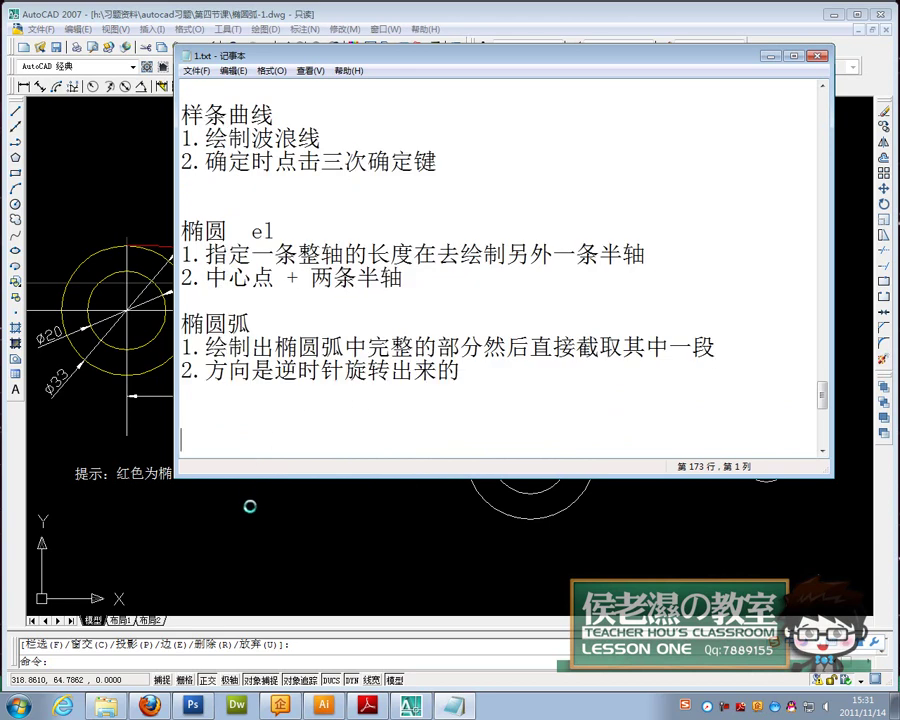
Return to AutoCAD and close the 椭圆弧-1.dwg drawing without saving the changes.
click(284, 492)
scroll(350, 476, down, 2)
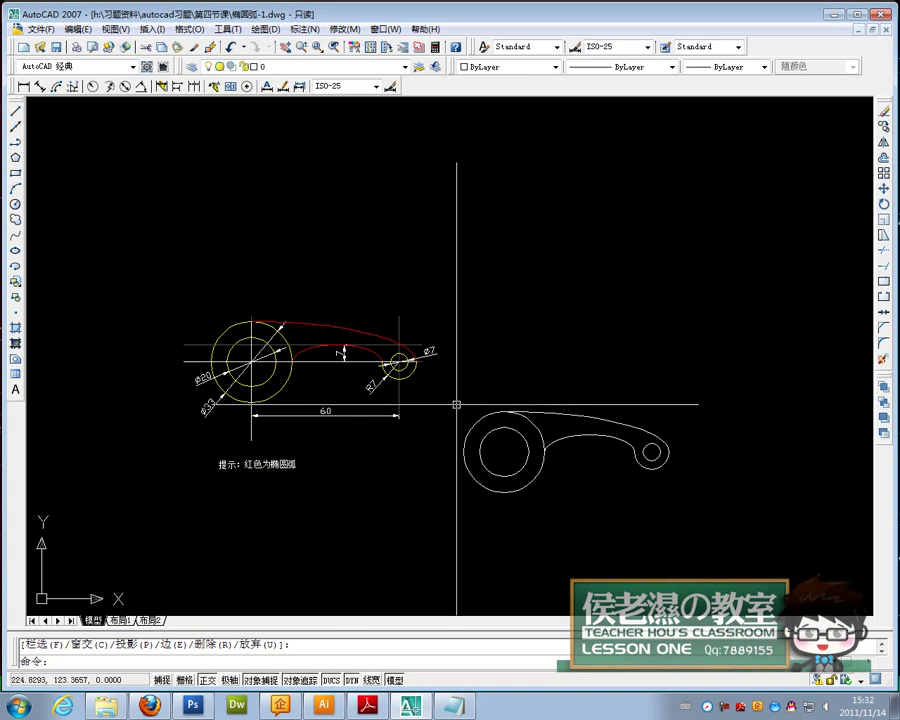
click(887, 30)
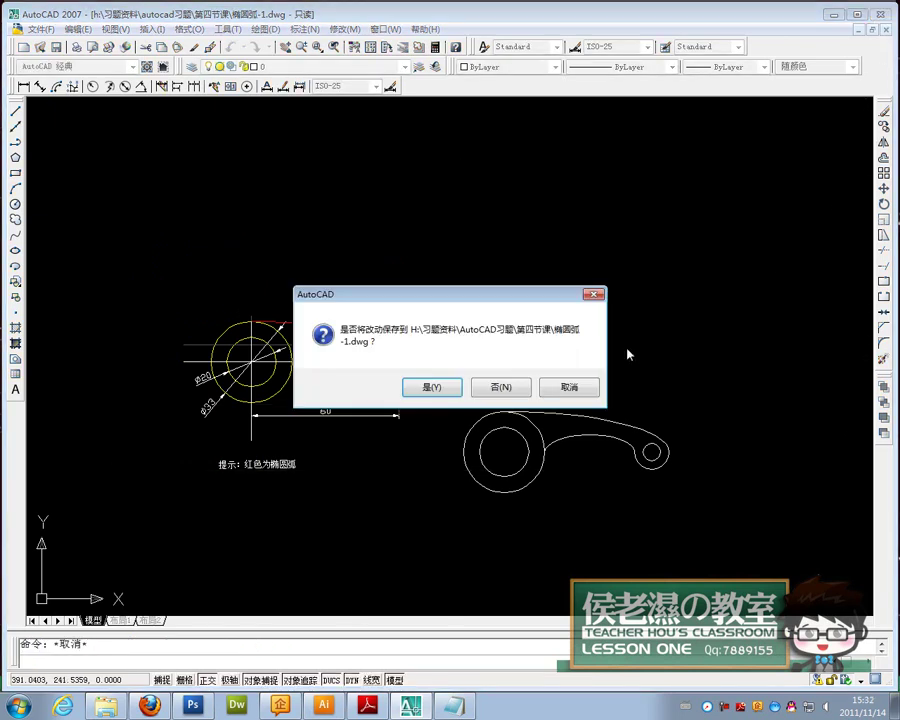
click(510, 390)
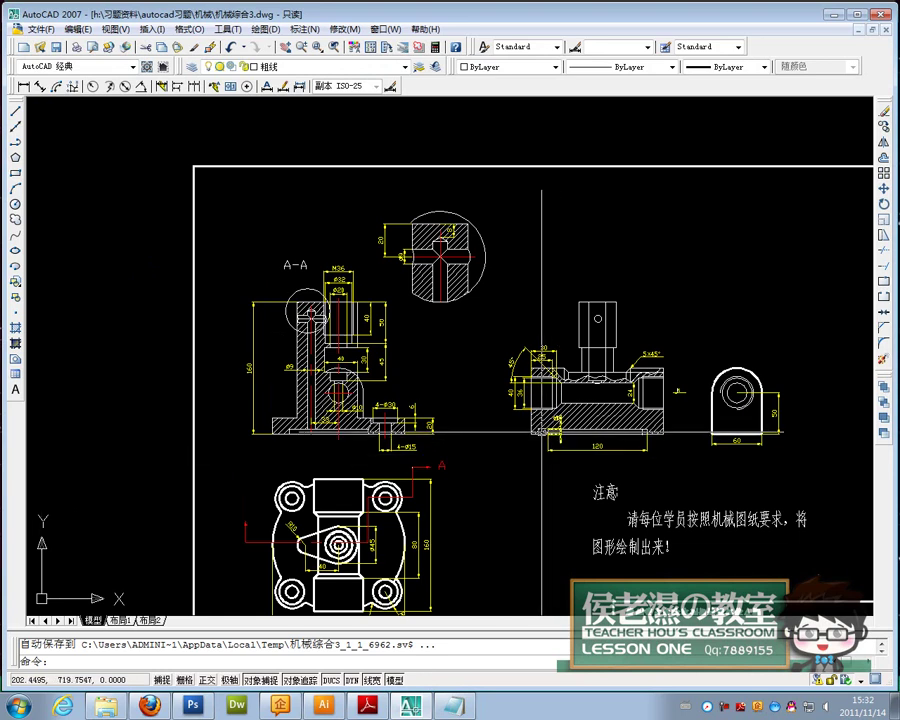
Switch to the file explorer and go to the 建筑 folder inside AutoCAD习题.
scroll(456, 433, up, 2)
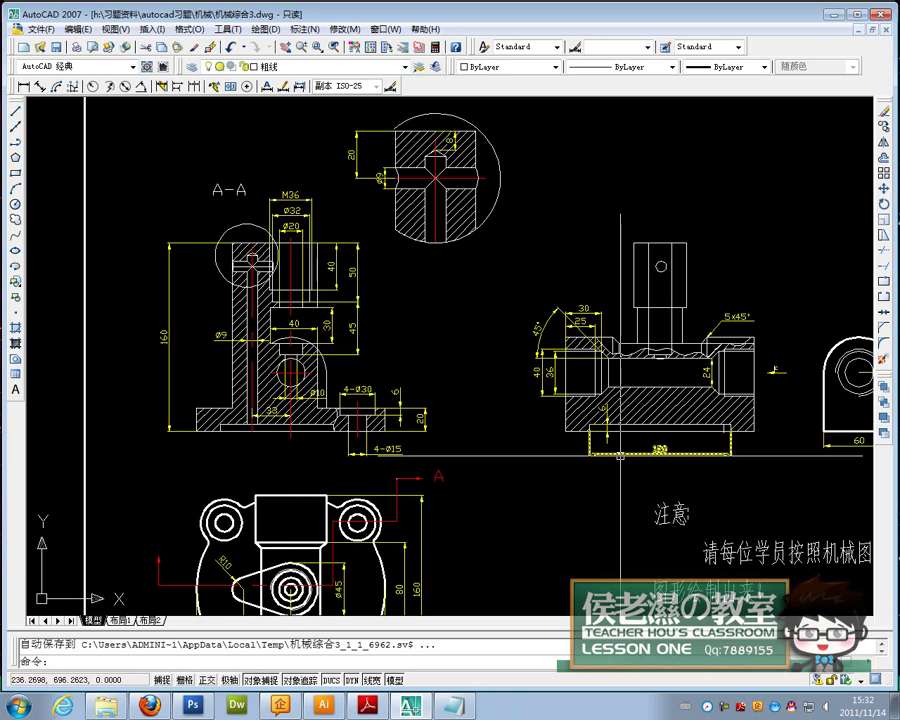
mouse_move(396, 709)
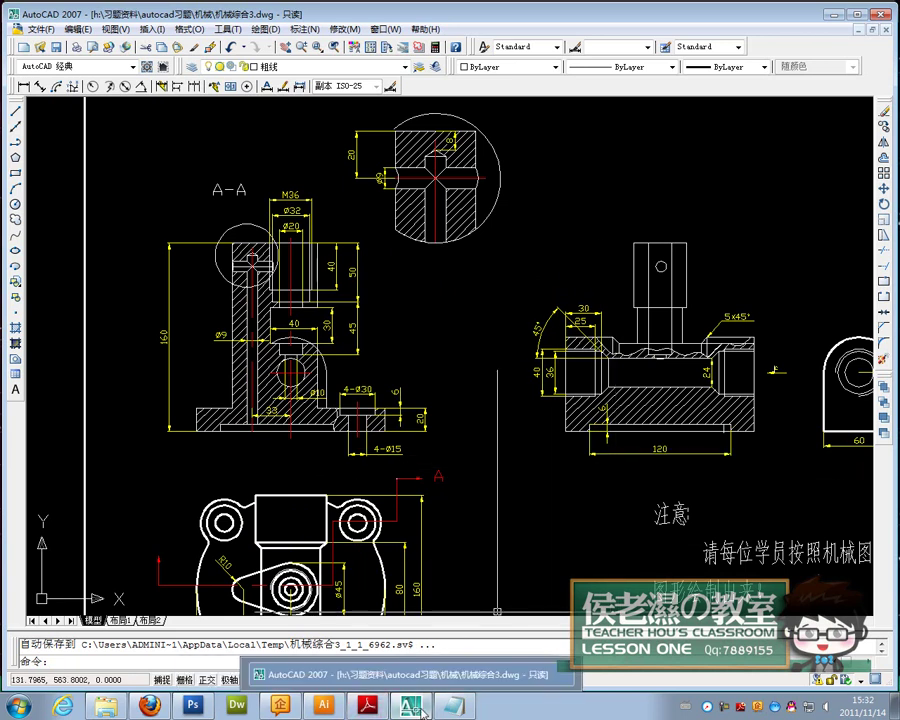
click(105, 706)
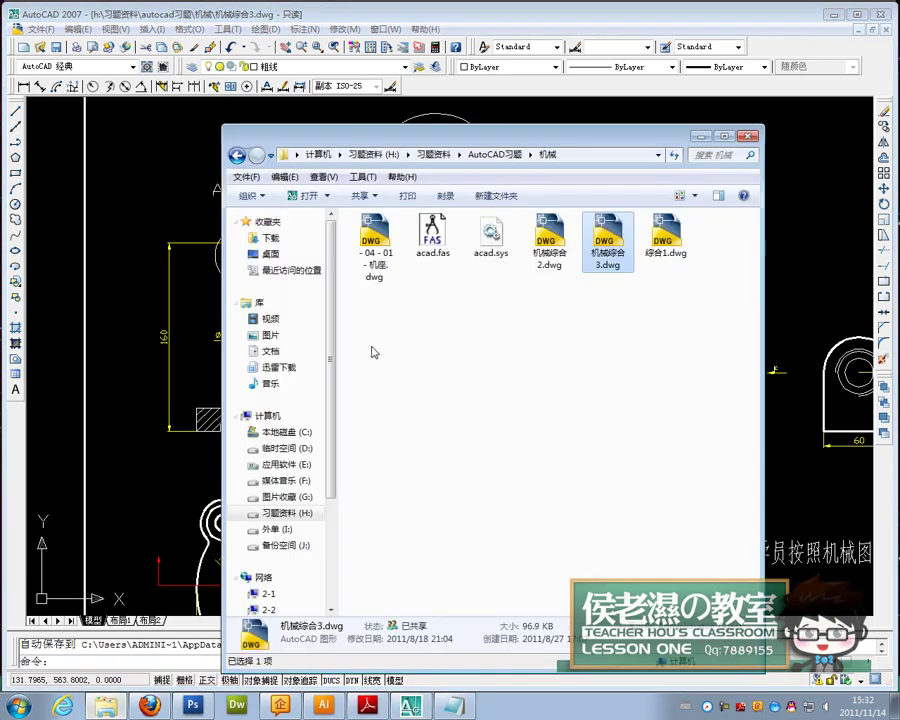
click(237, 156)
click(683, 530)
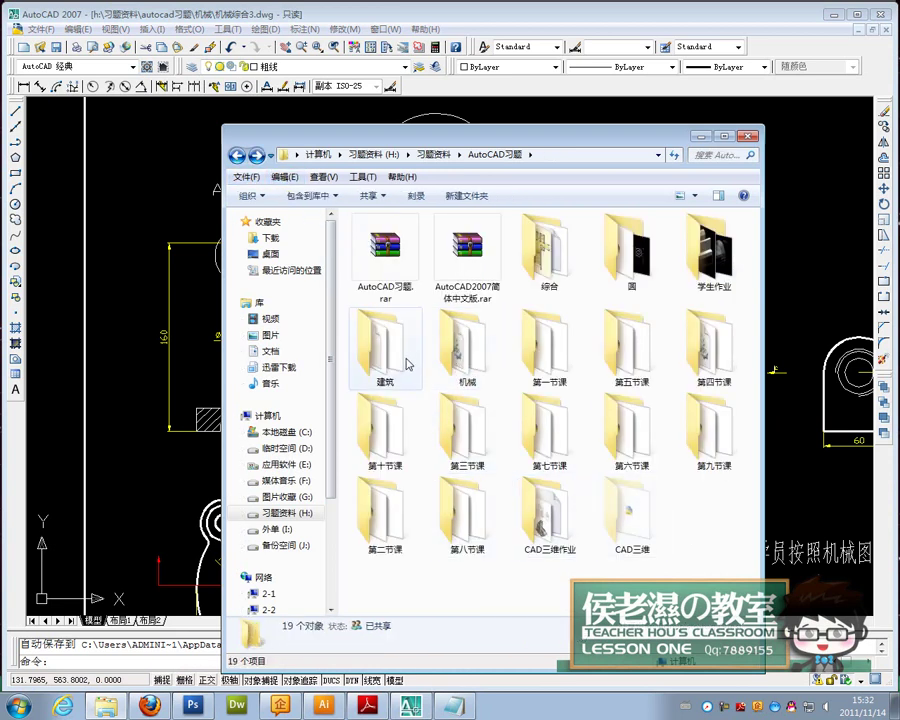
double_click(405, 362)
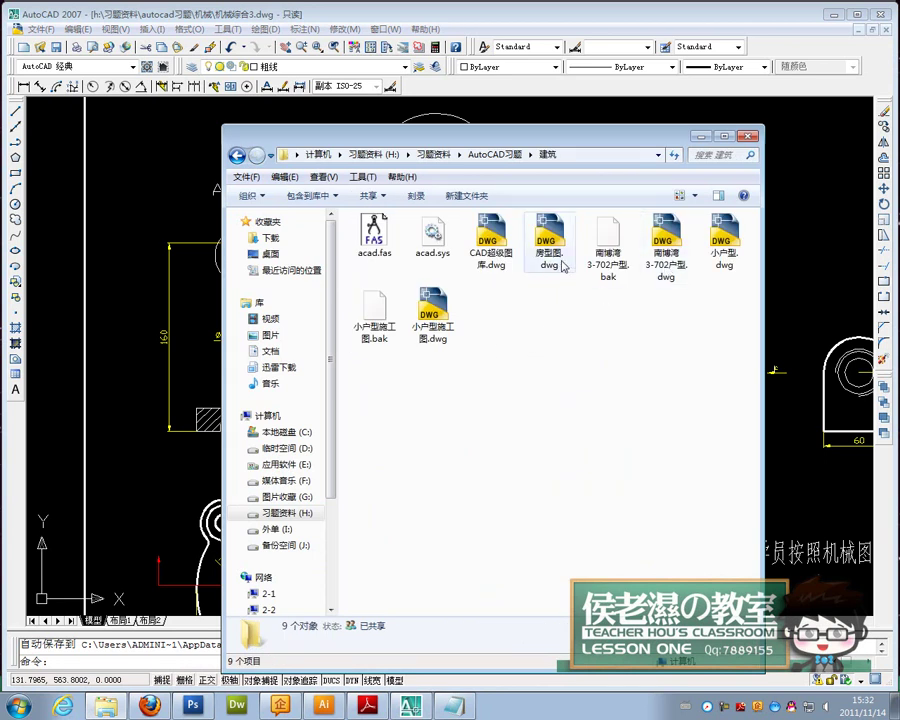
Open 南博湾3-702户型.dwg, continuing past the warning and accepting the preselected replacement for the missing hztxt font.
double_click(683, 262)
click(462, 410)
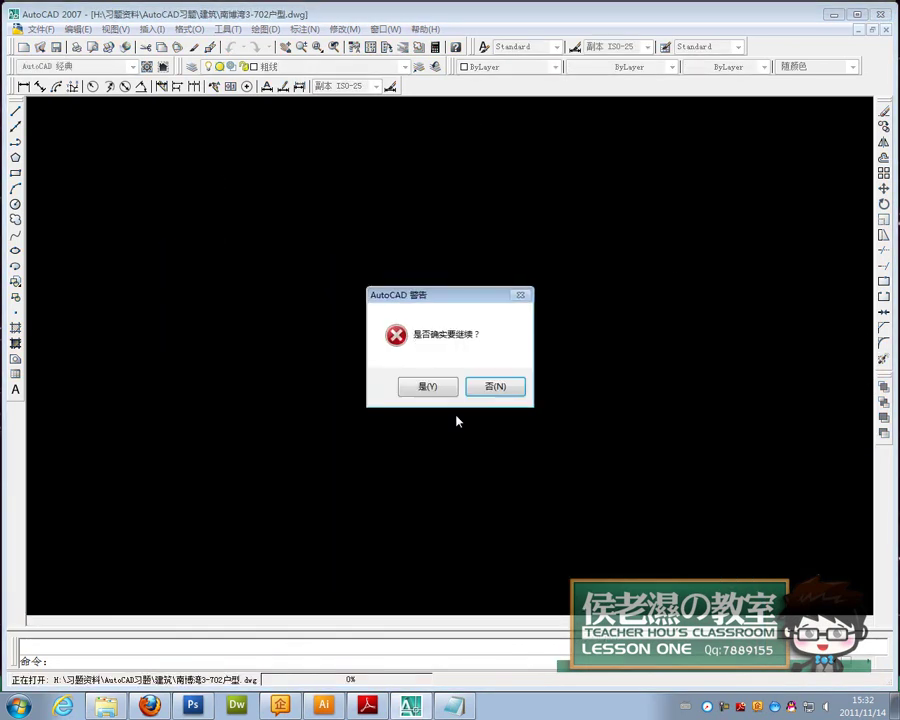
click(428, 387)
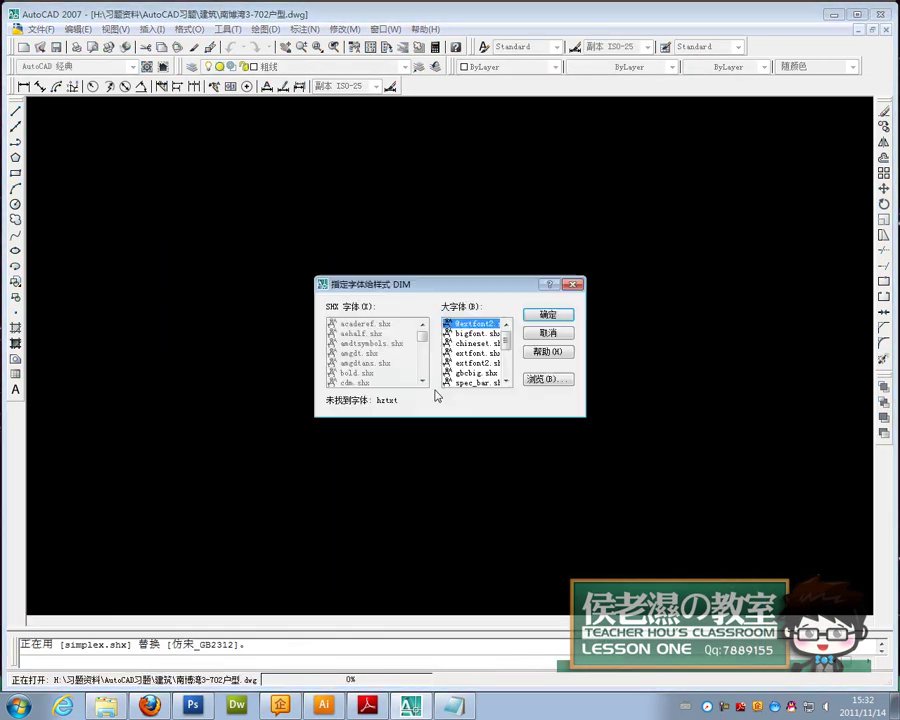
click(540, 318)
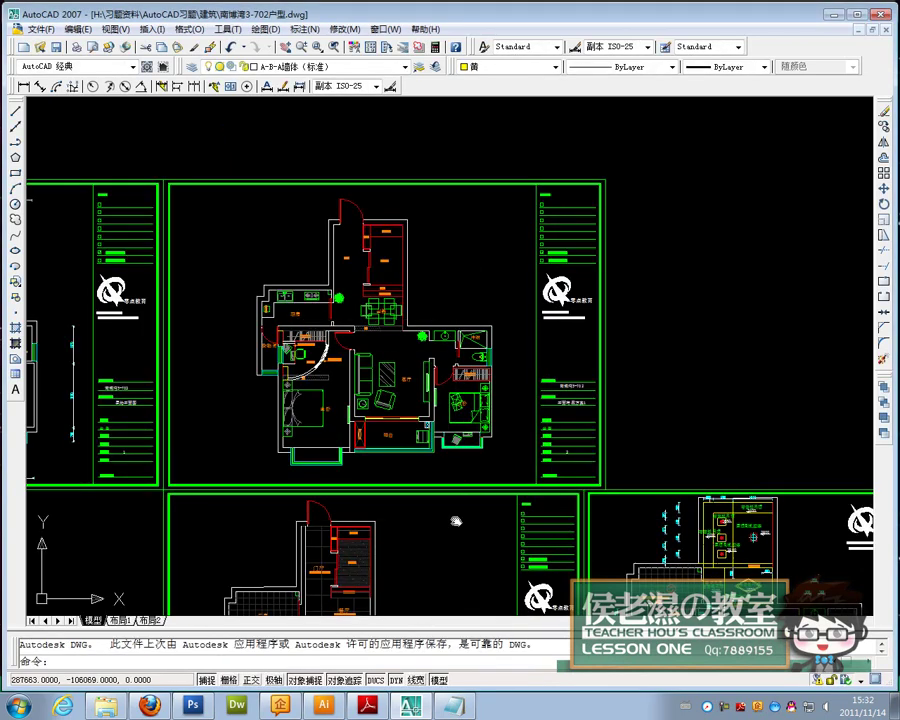
Examine the 地材图 floor finish plan and the hatched flooring in its rooms.
scroll(563, 446, up, 3)
scroll(530, 488, up, 5)
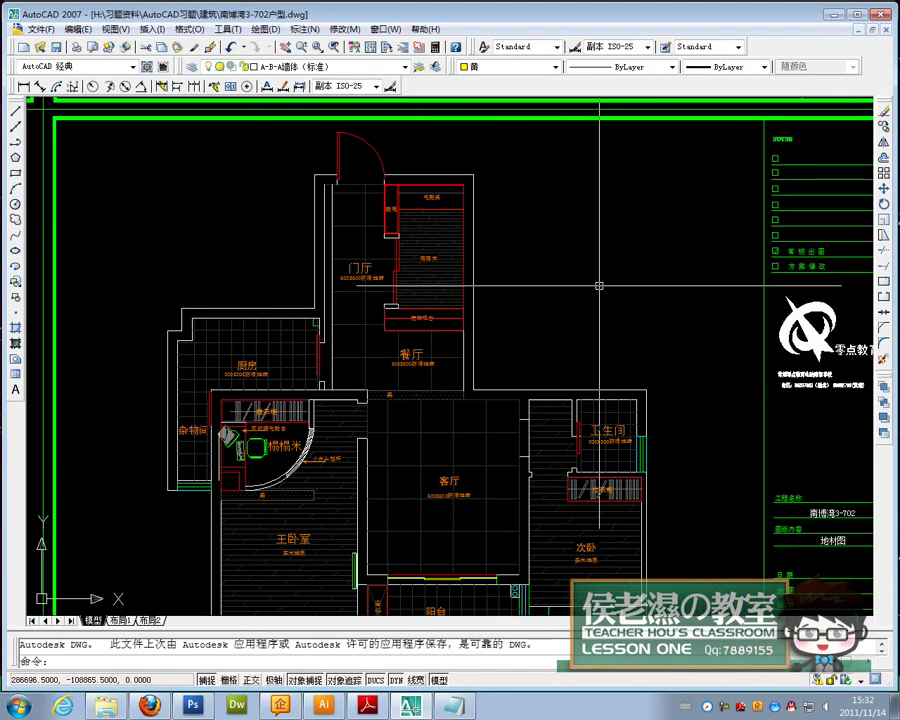
middle_drag(527, 491, 532, 424)
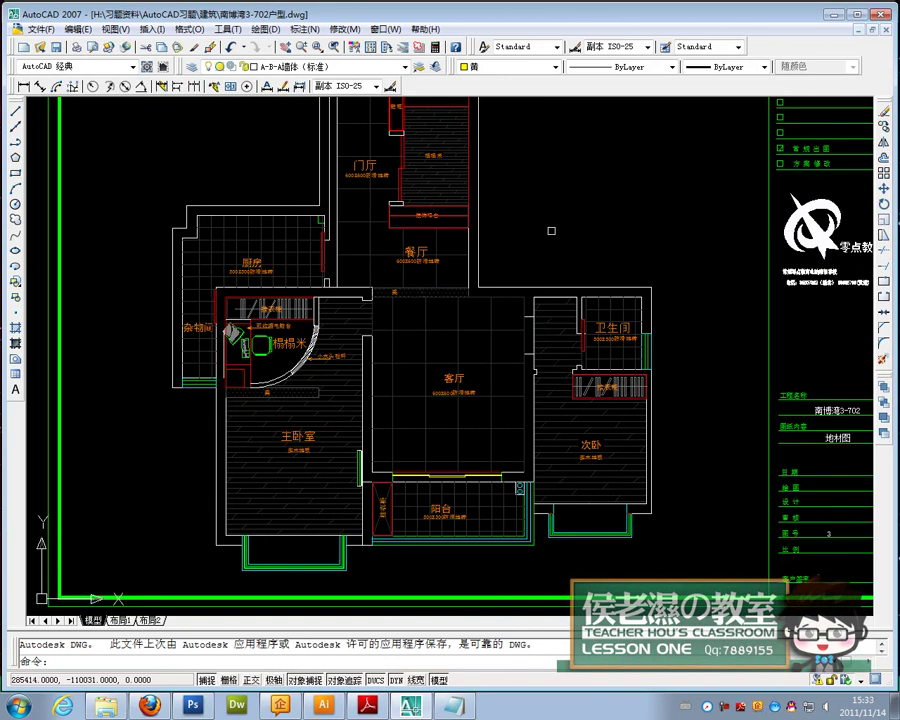
Switch to the 机械综合3.dwg drawing and draw an upright freehand rectangle in an empty area.
key(ctrl+Tab)
mouse_move(323, 318)
middle_down()
mouse_move(604, 318)
mouse_move(570, 316)
middle_up()
text(rec)
key(Return)
click(239, 289)
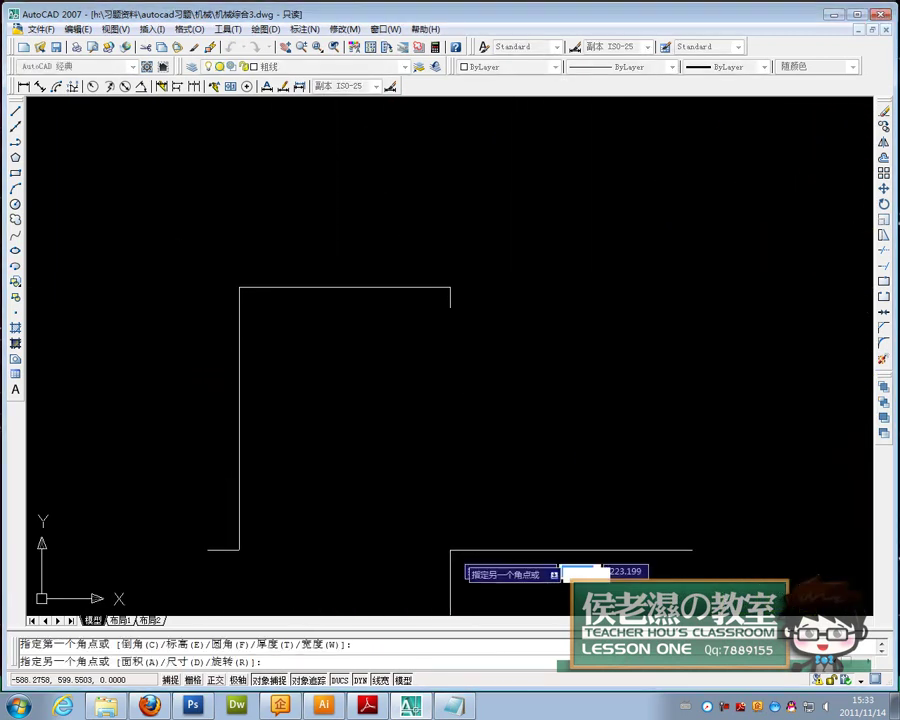
click(469, 572)
middle_drag(422, 512, 419, 445)
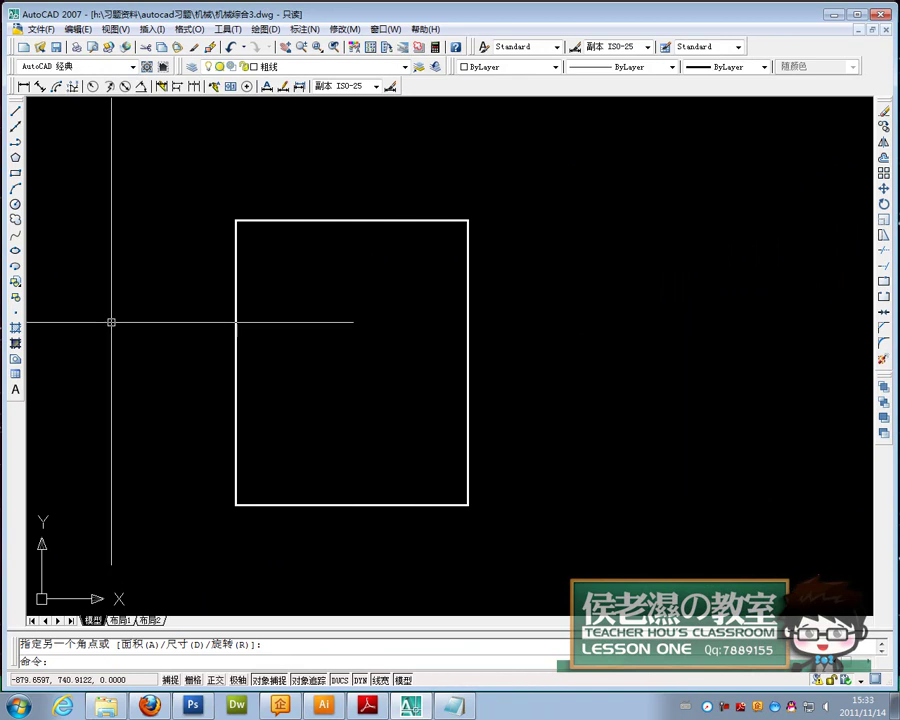
Open the hatch settings and examine the available ANSI, ISO, other predefined and custom fill patterns.
click(16, 330)
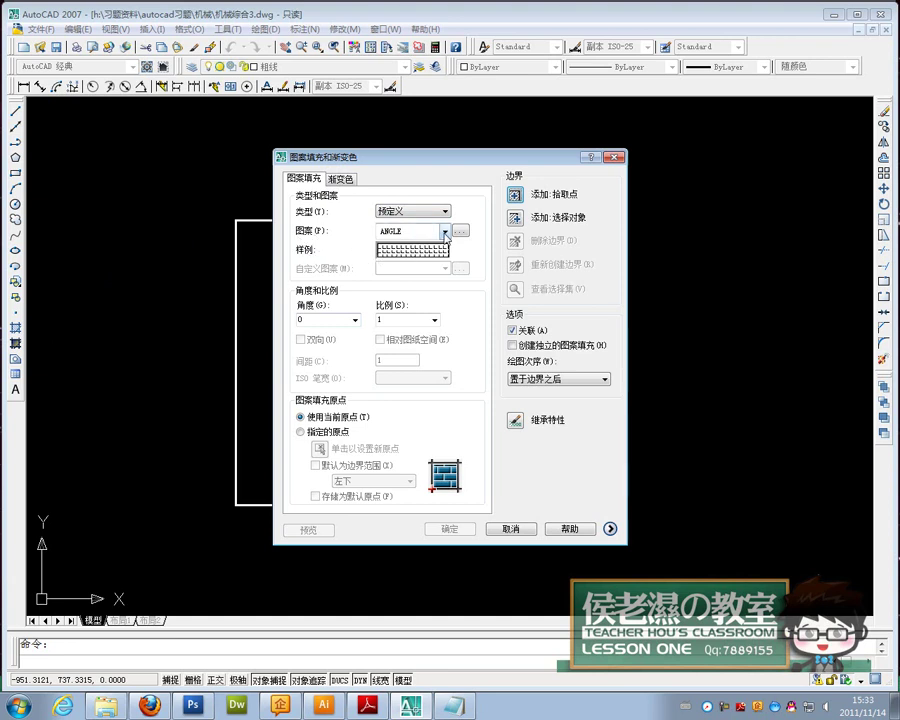
click(445, 232)
scroll(445, 296, down, 1)
drag(445, 296, 439, 264)
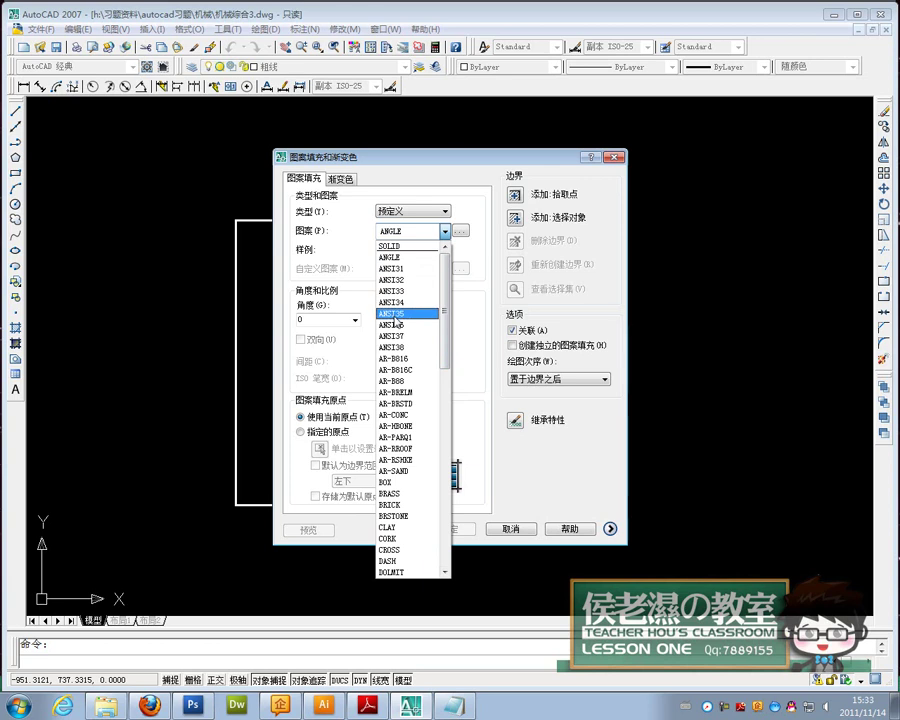
click(466, 254)
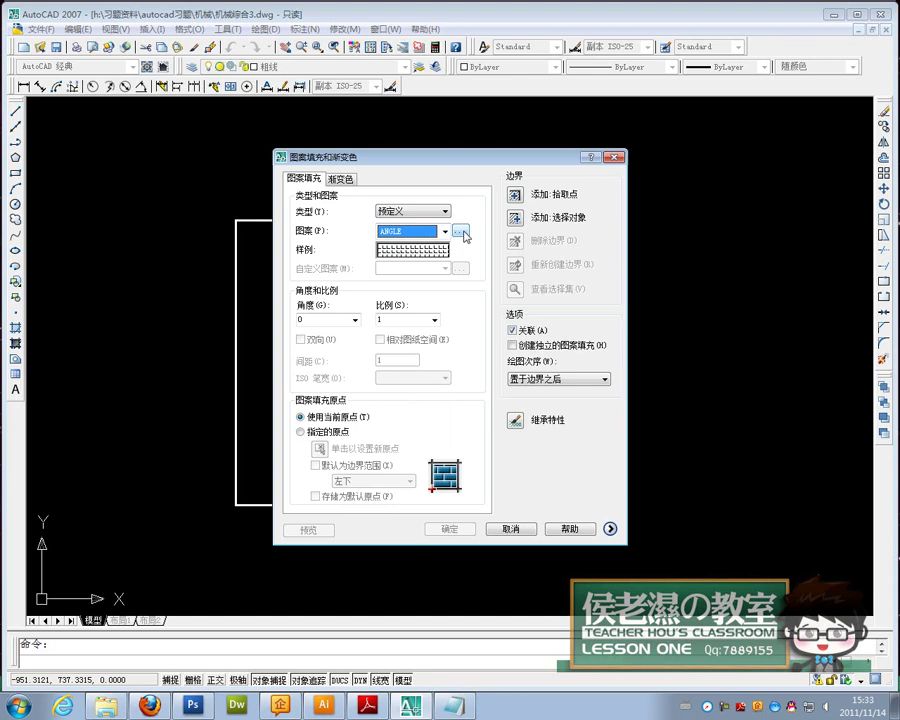
click(462, 231)
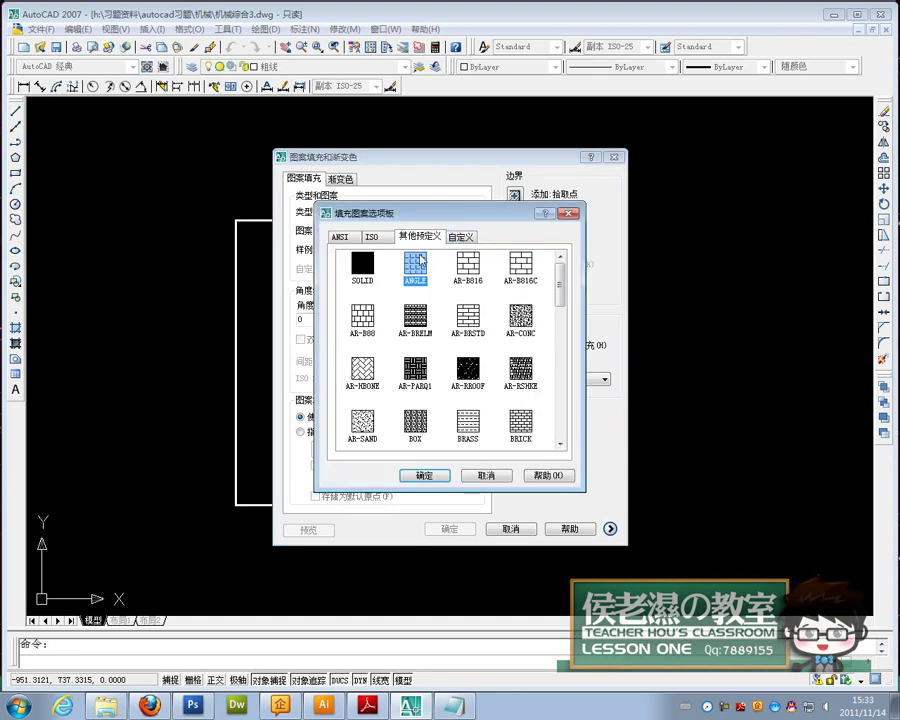
mouse_move(559, 287)
mouse_down()
mouse_move(561, 336)
mouse_move(561, 288)
mouse_up()
click(338, 237)
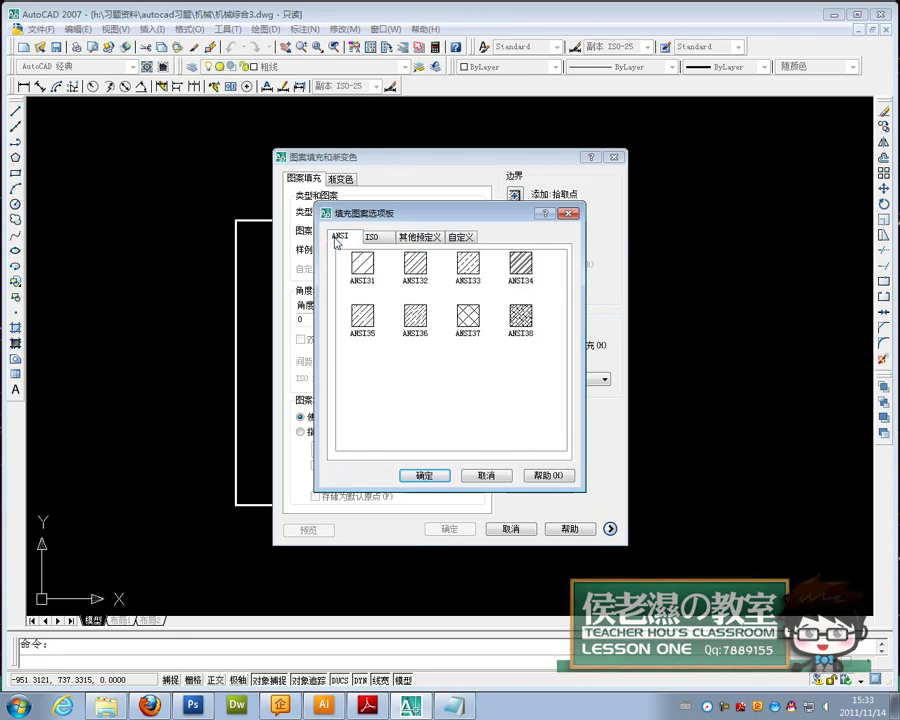
click(371, 237)
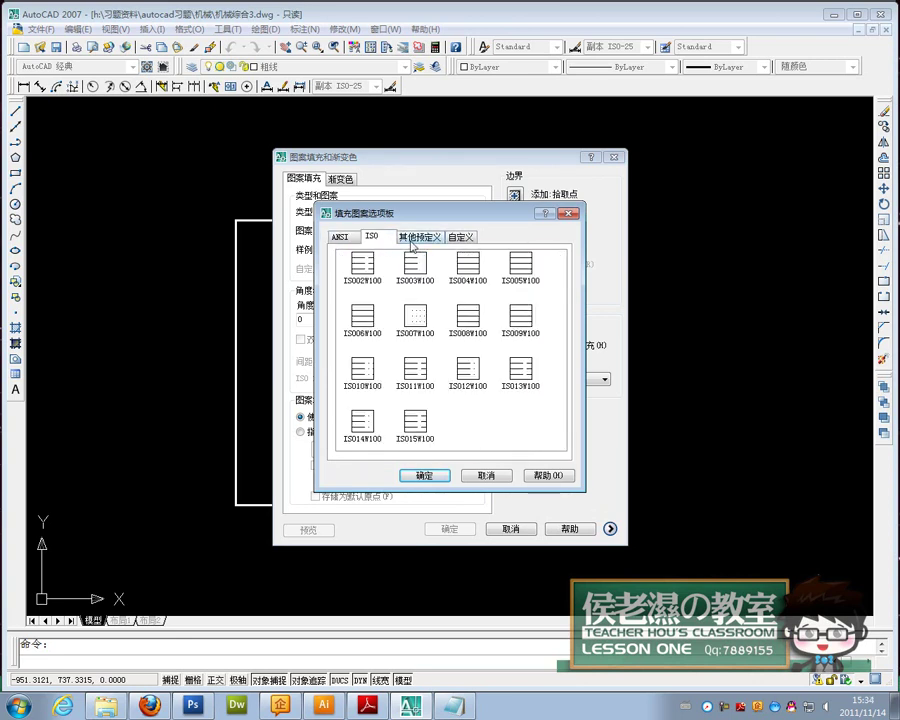
click(409, 238)
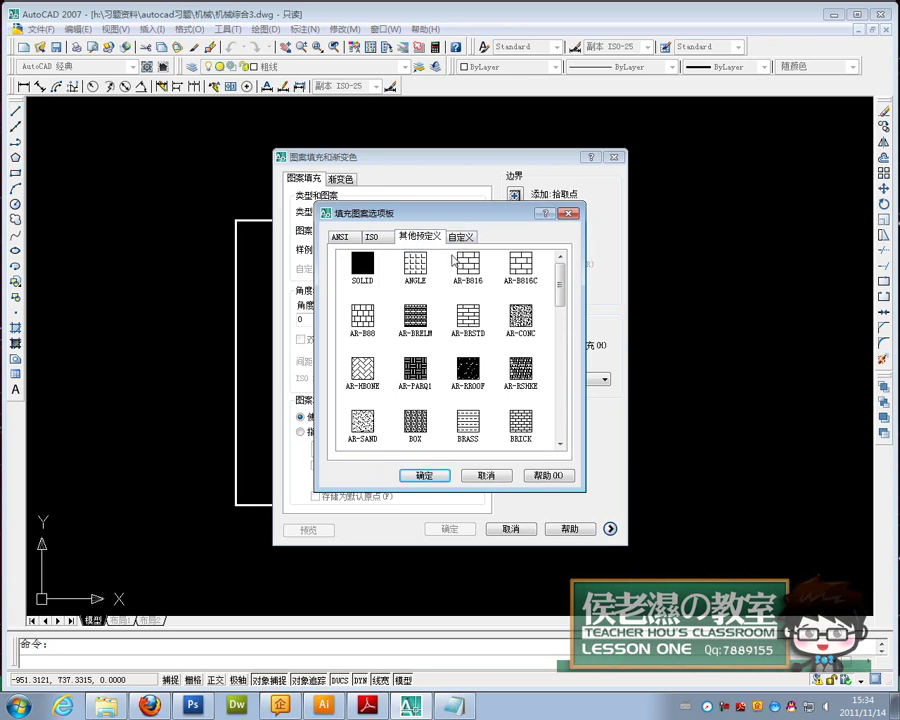
click(463, 237)
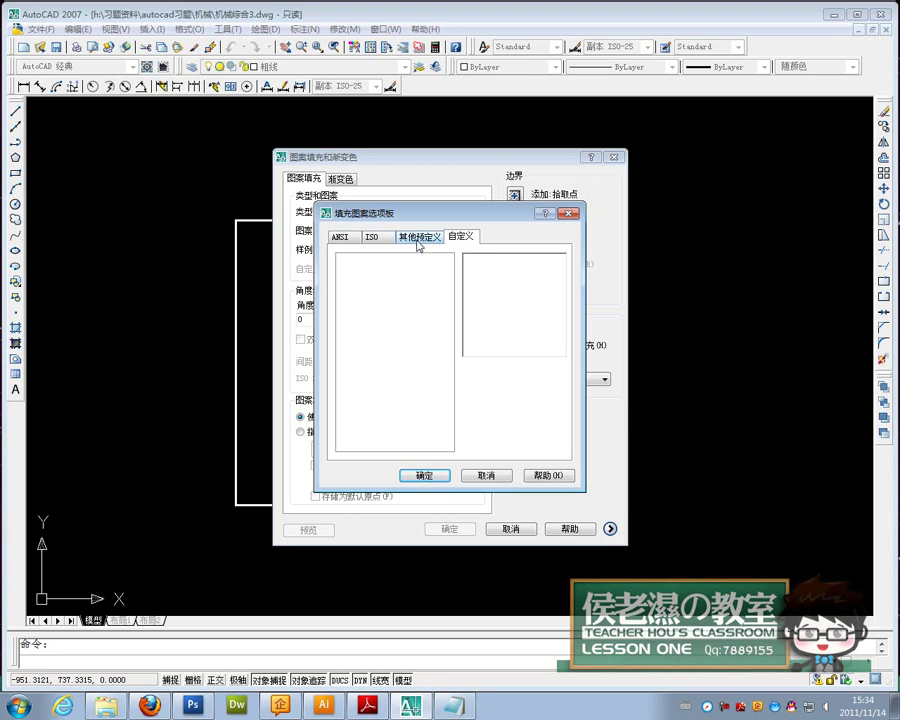
click(418, 240)
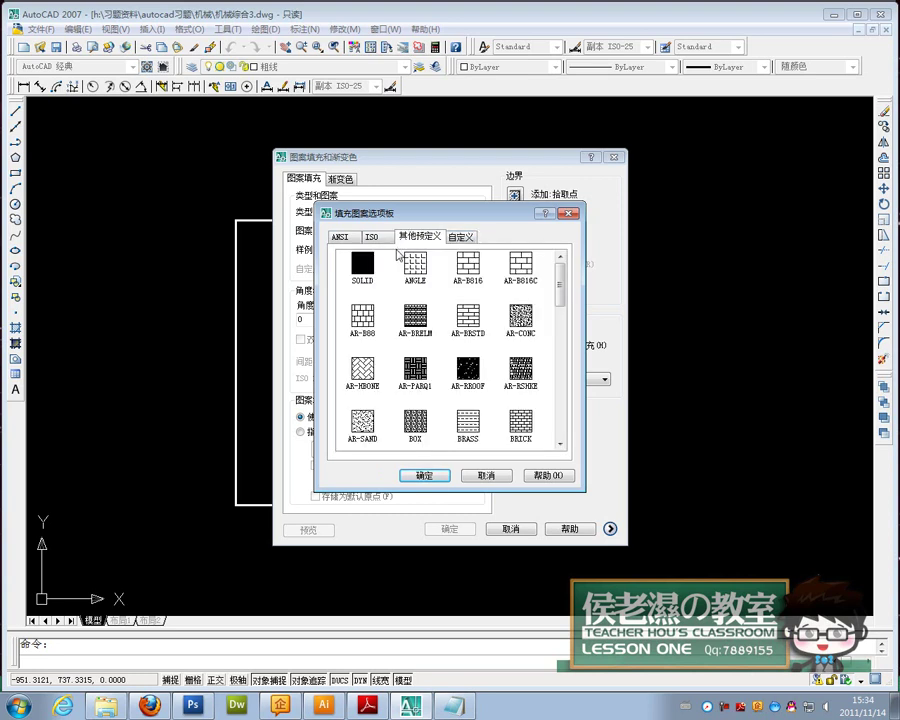
Choose the ANSI31 hatch pattern and pick the rectangle's interior as the hatch boundary.
click(340, 237)
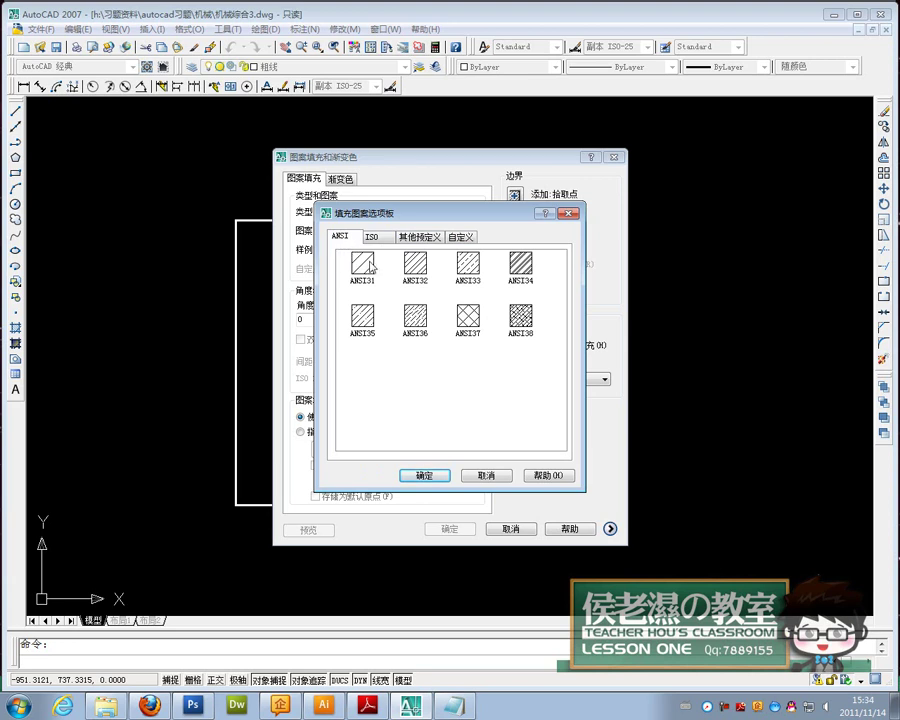
click(362, 265)
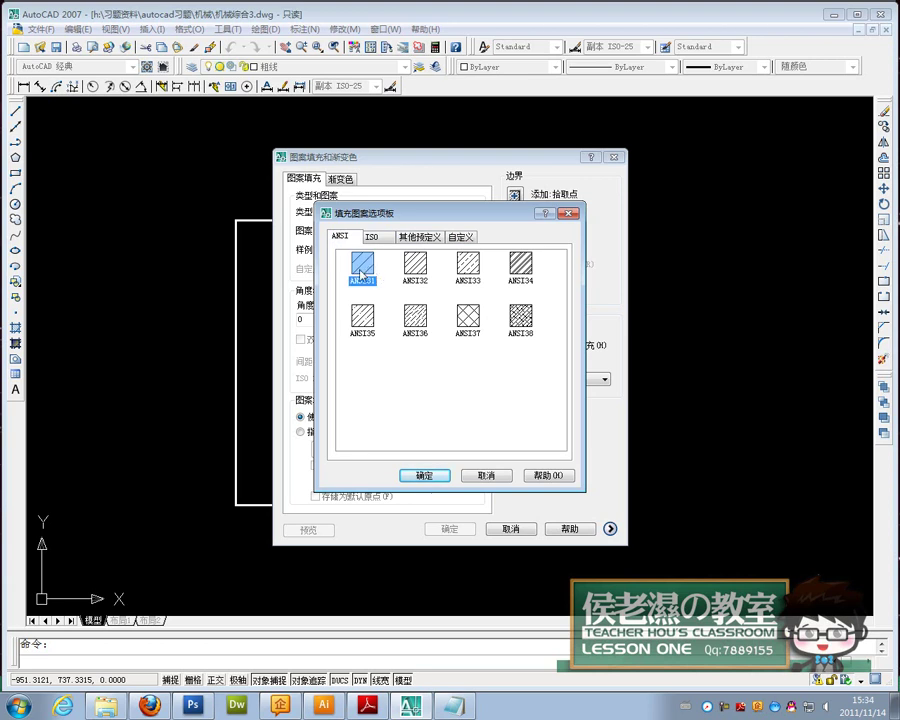
click(424, 475)
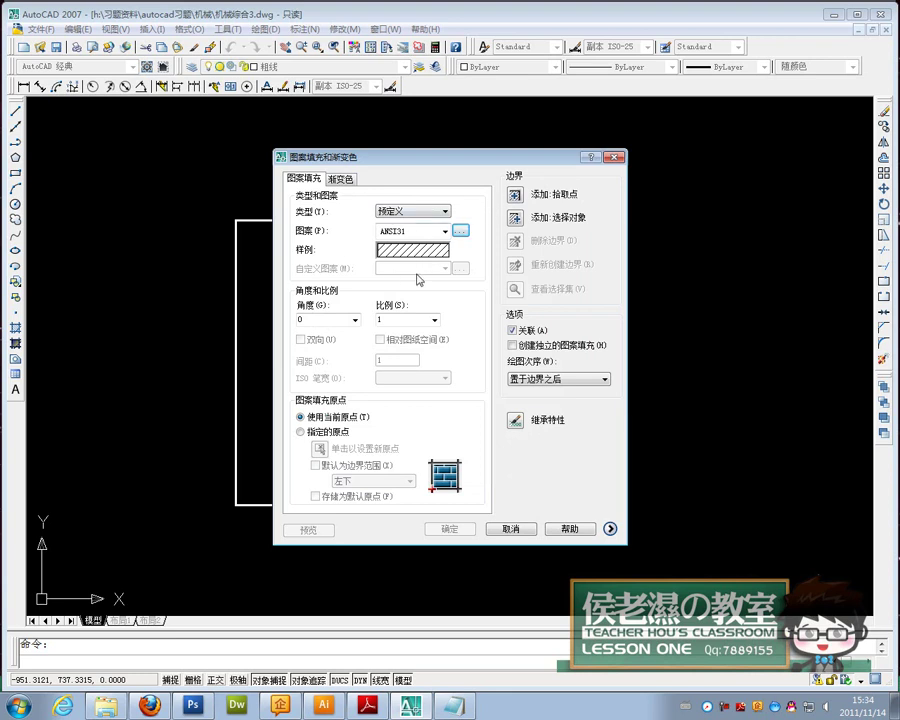
click(514, 194)
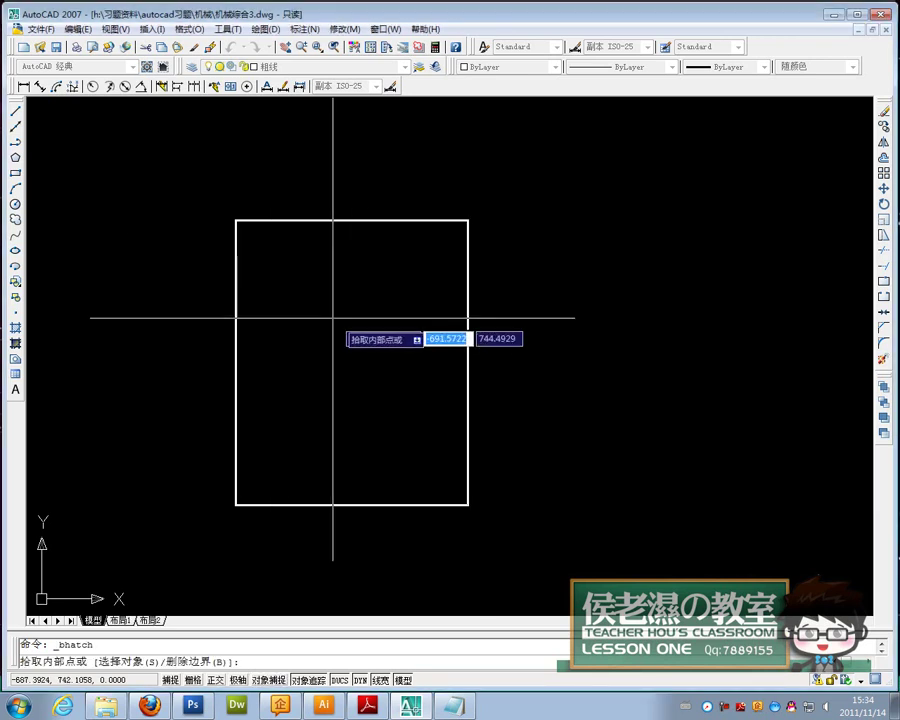
click(369, 335)
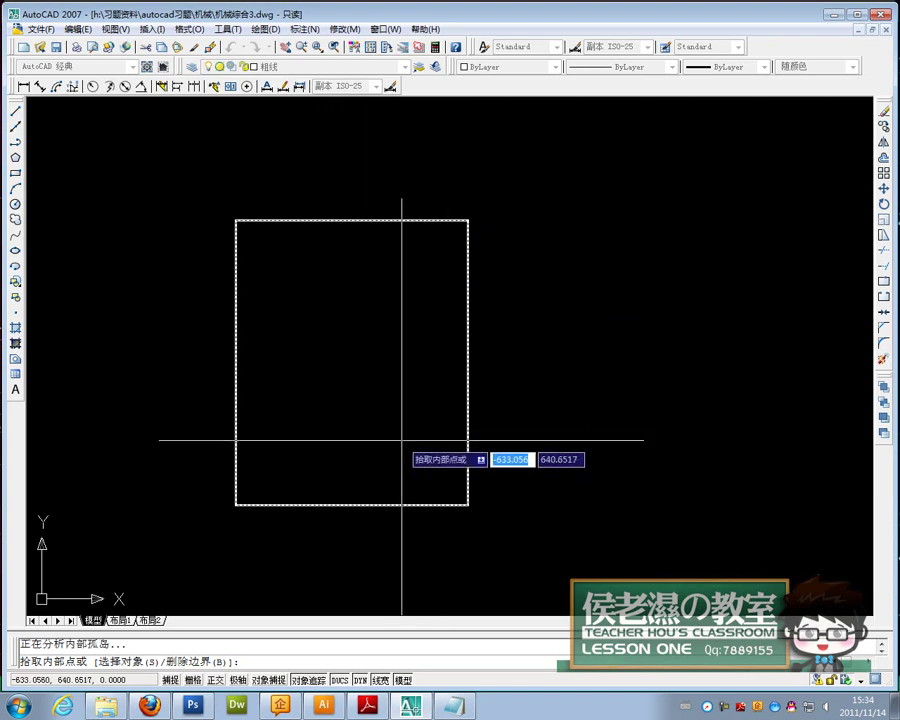
key(Return)
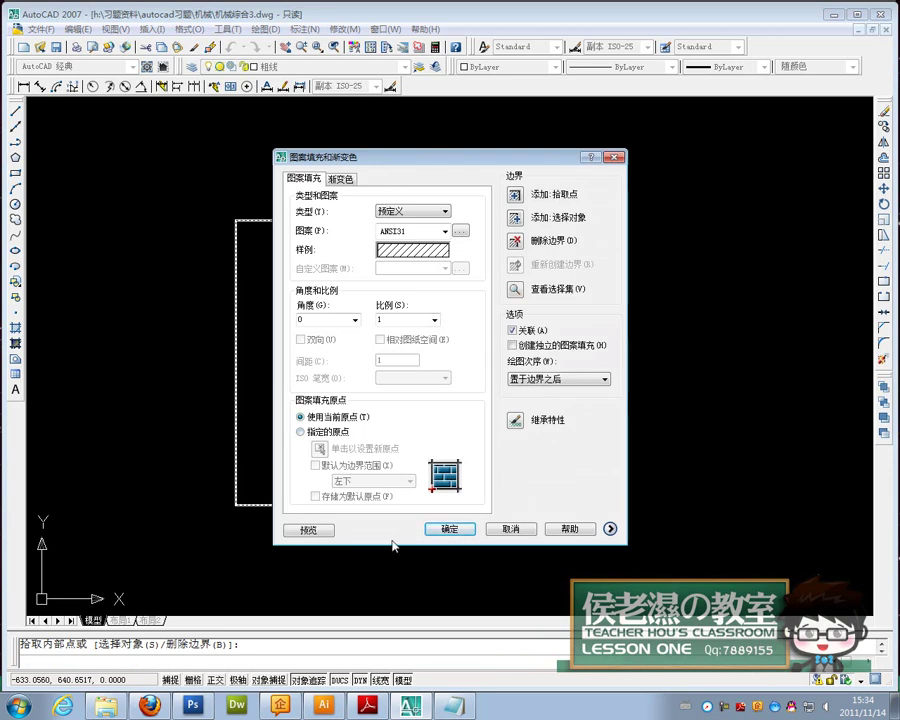
Preview the ANSI31 hatch inside the rectangle at scale 1, inspect the line spacing, and return to the hatch settings.
click(310, 530)
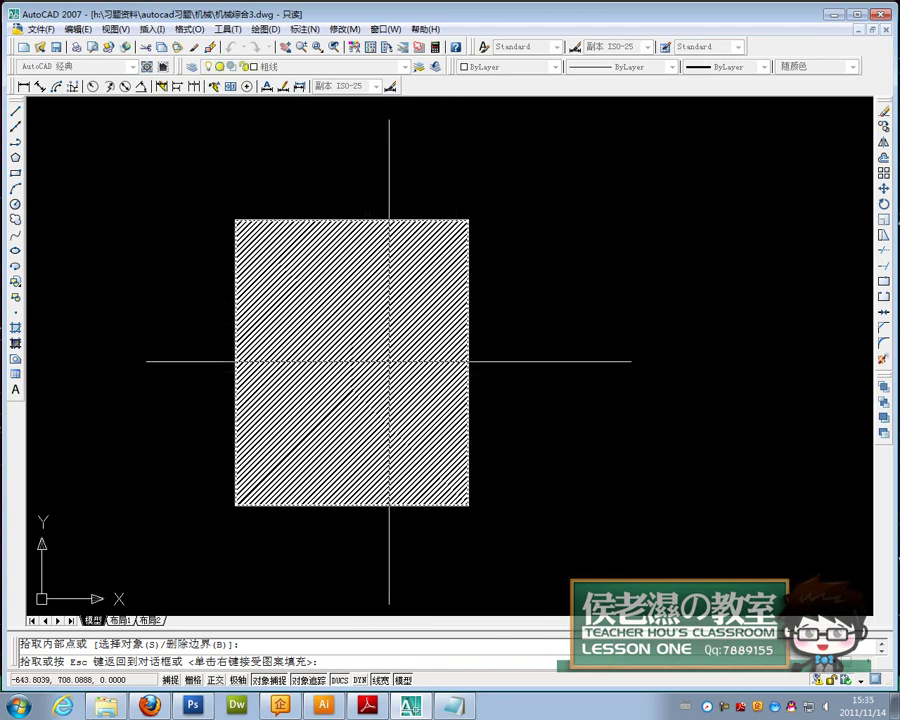
scroll(380, 352, up, 6)
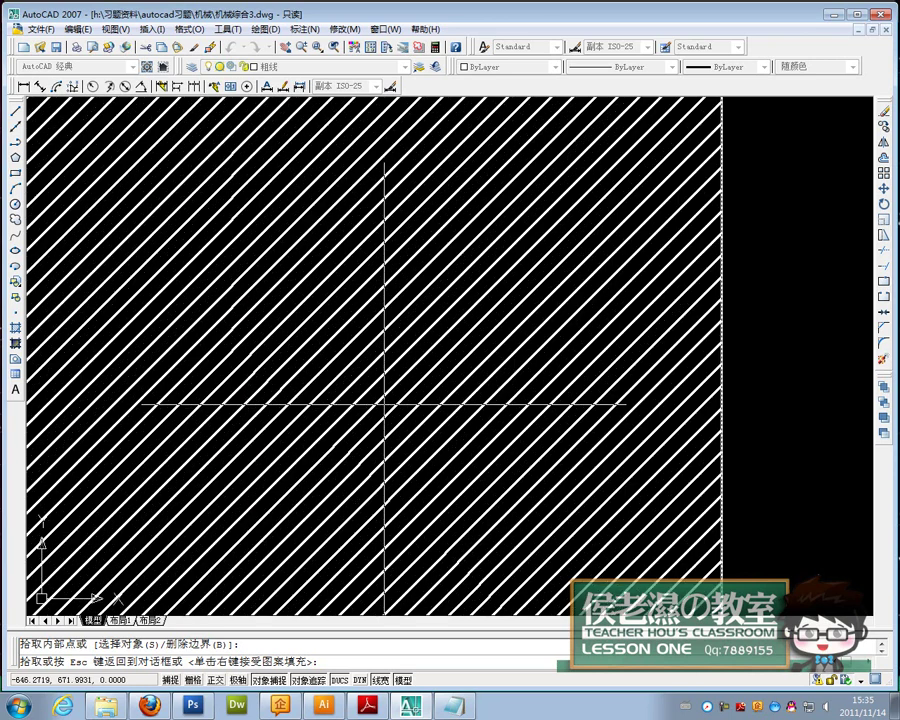
scroll(384, 404, down, 6)
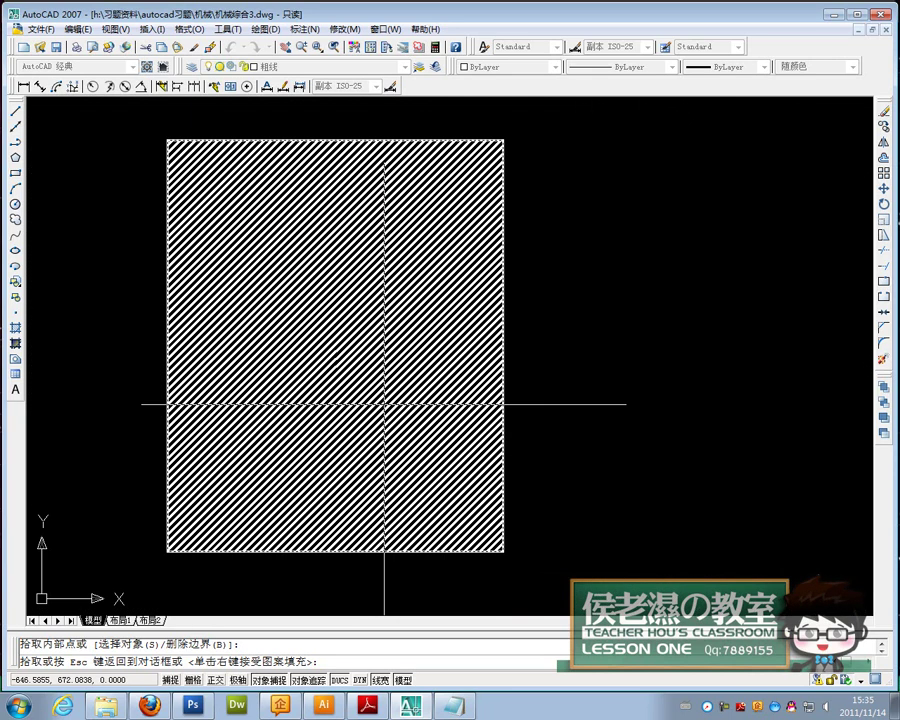
click(442, 260)
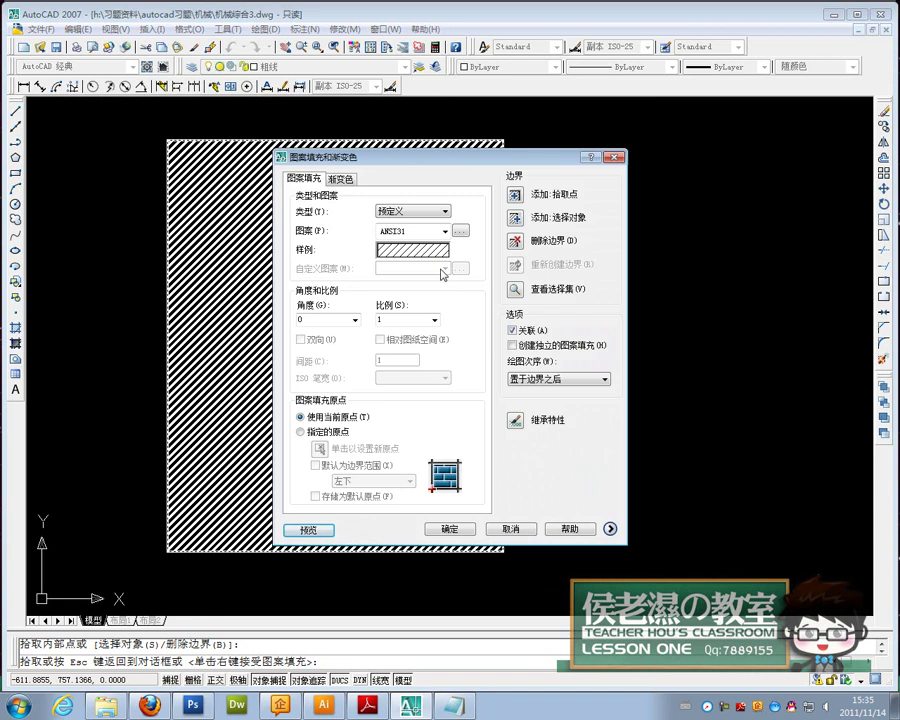
Set the hatch scale to 0.25, preview the denser fill in the rectangle, and cancel the hatch.
click(391, 320)
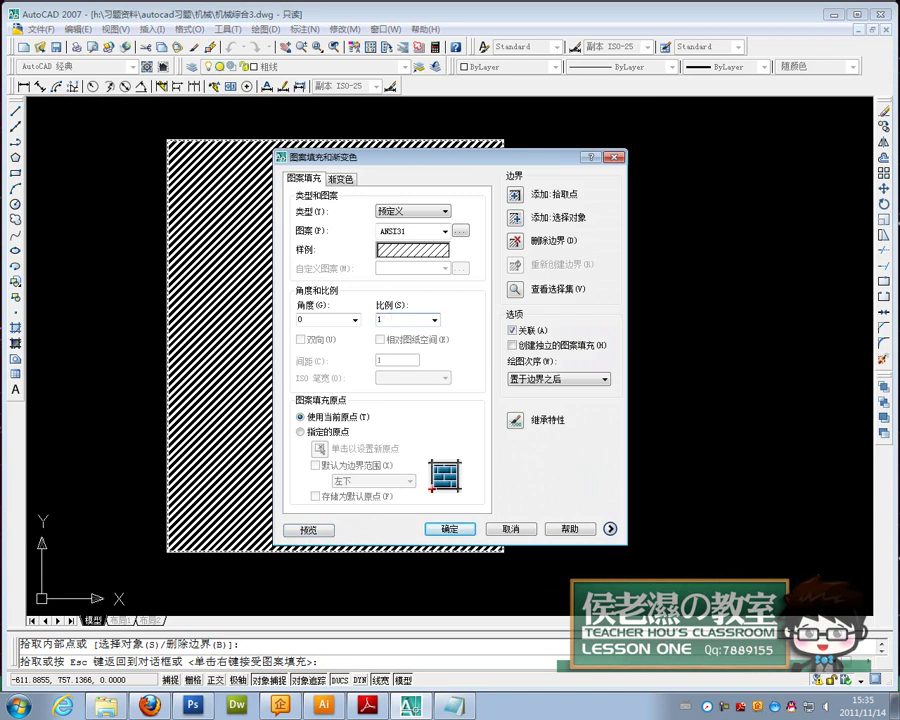
scroll(381, 363, down, 1)
click(301, 530)
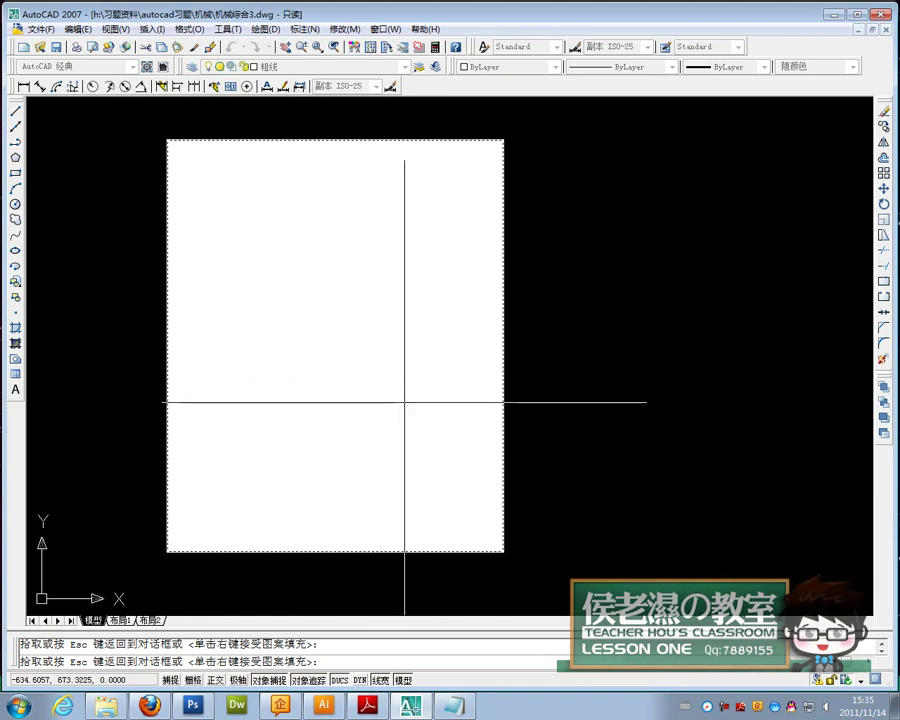
scroll(416, 386, up, 8)
key(Escape)
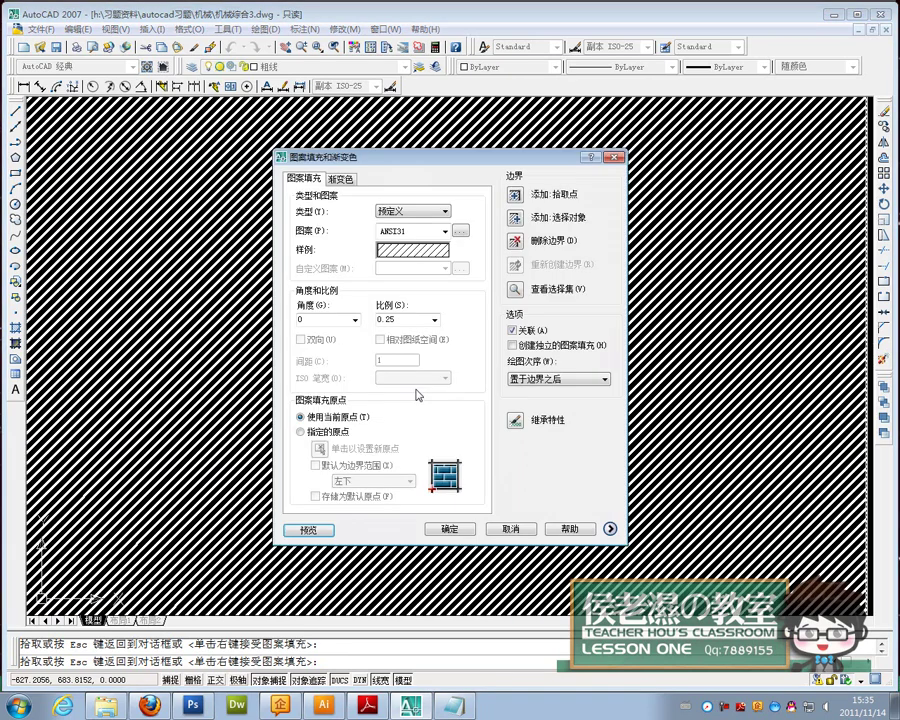
key(Escape)
Make layer 0 current and move the rectangle onto layer 0.
scroll(535, 236, down, 3)
middle_drag(535, 236, 466, 403)
click(382, 67)
click(330, 80)
scroll(395, 291, up, 2)
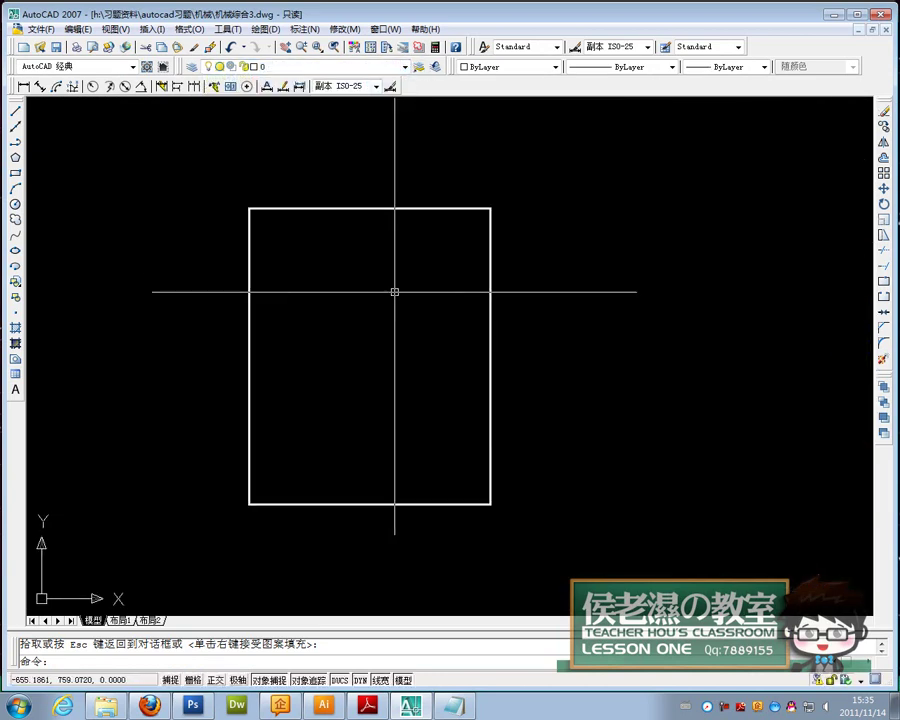
click(554, 337)
click(432, 293)
click(385, 67)
key(Escape)
key(Escape)
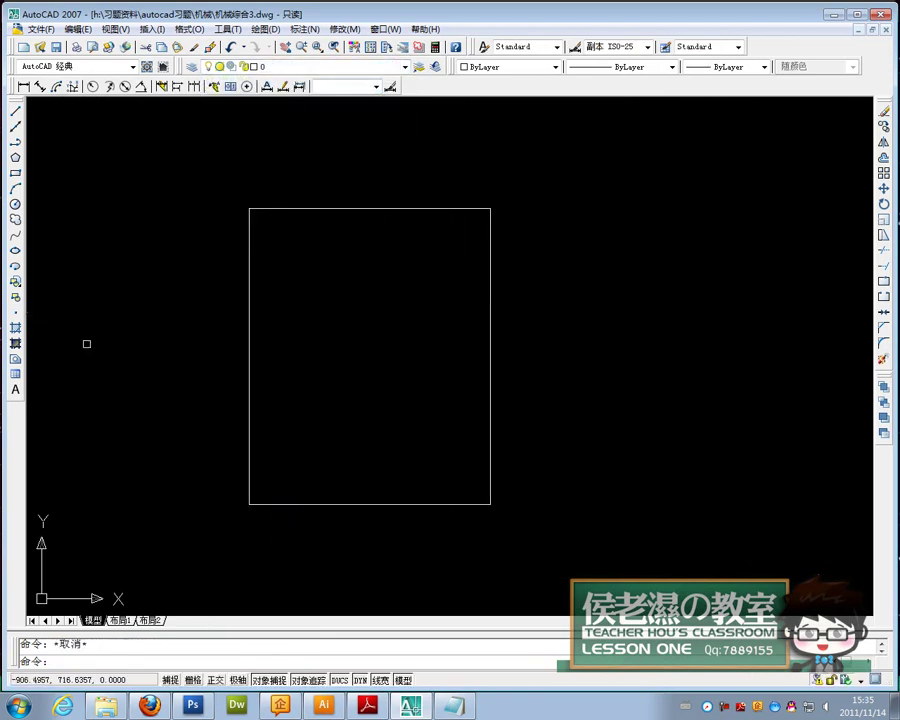
Start a new hatch with the ANSI31 pattern and pick the rectangle's interior as its boundary.
click(15, 327)
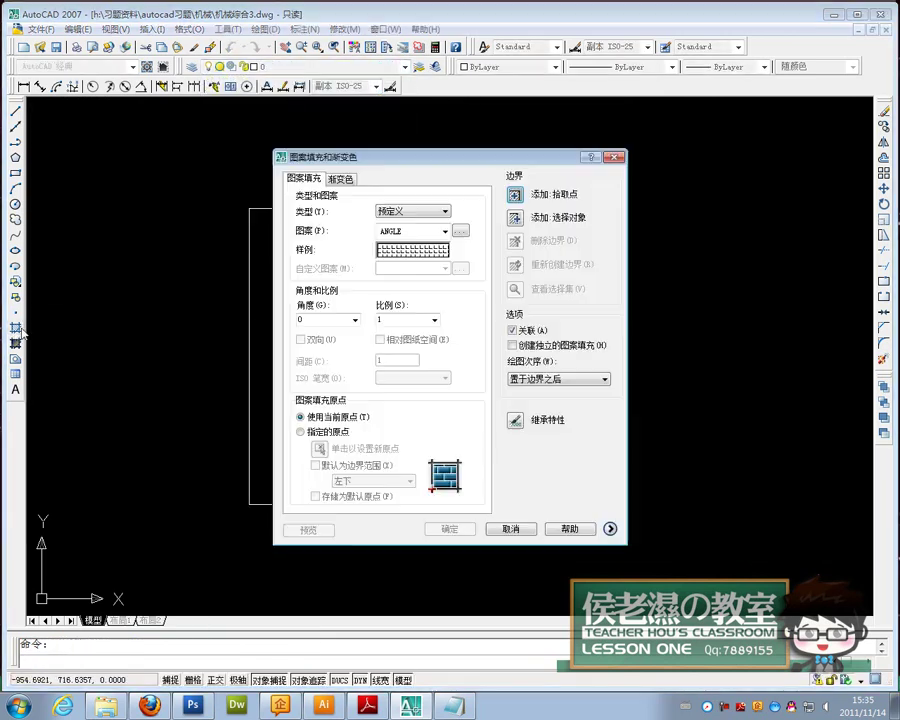
click(460, 231)
click(341, 237)
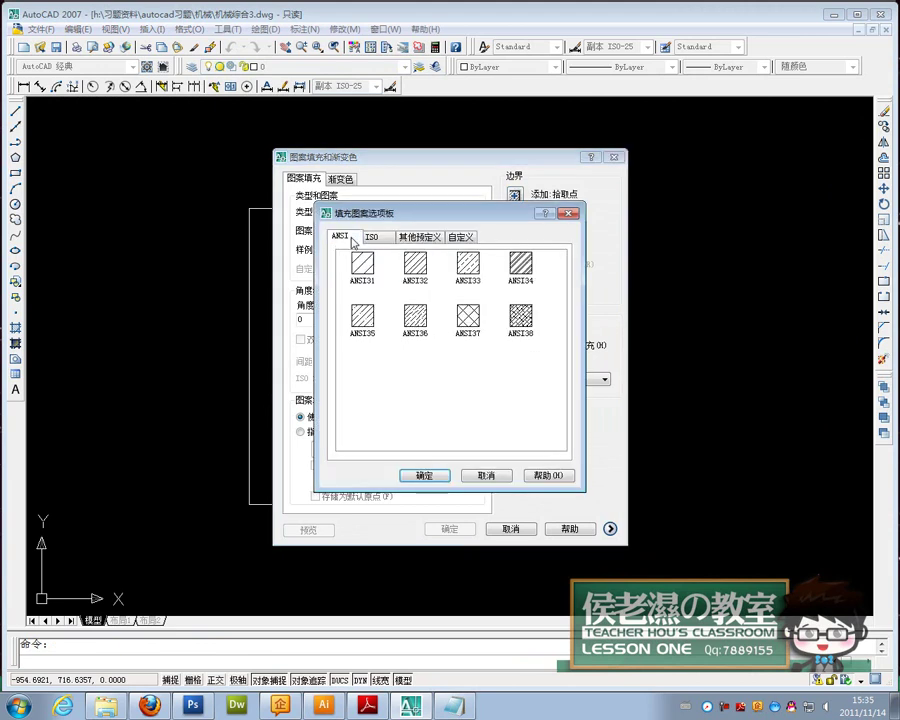
click(368, 264)
click(424, 476)
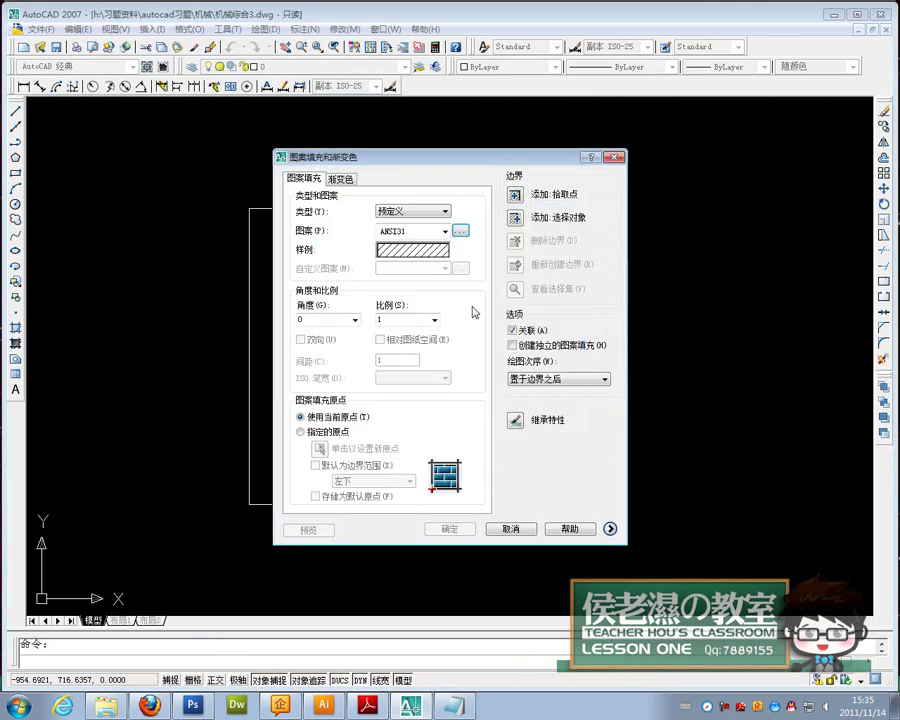
click(514, 194)
click(369, 357)
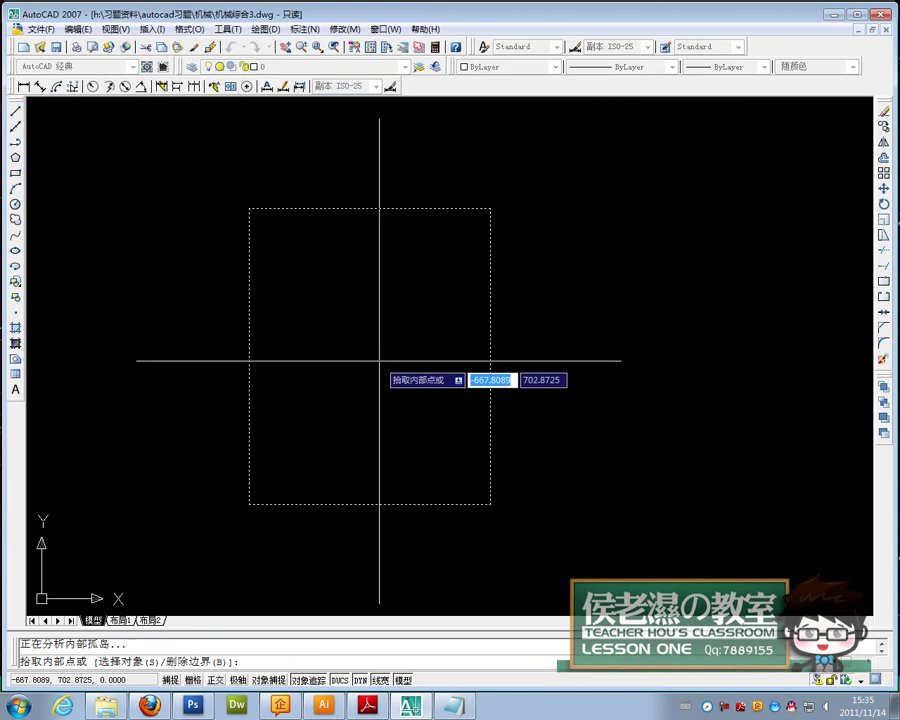
key(Return)
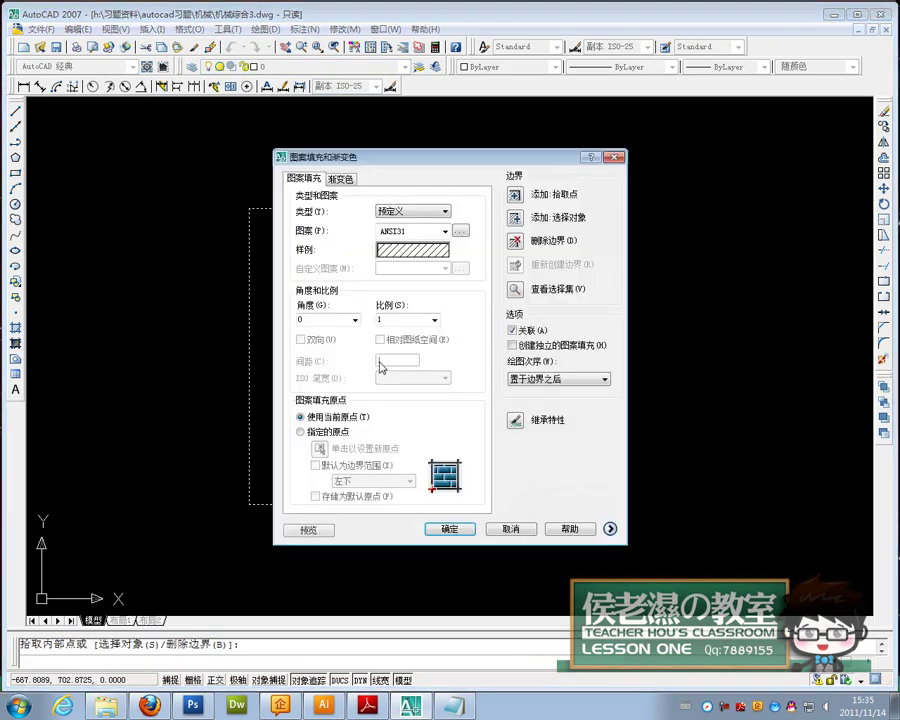
Preview the ANSI31 hatch on the layer 0 rectangle and return to the hatch settings.
click(305, 527)
scroll(350, 434, up, 2)
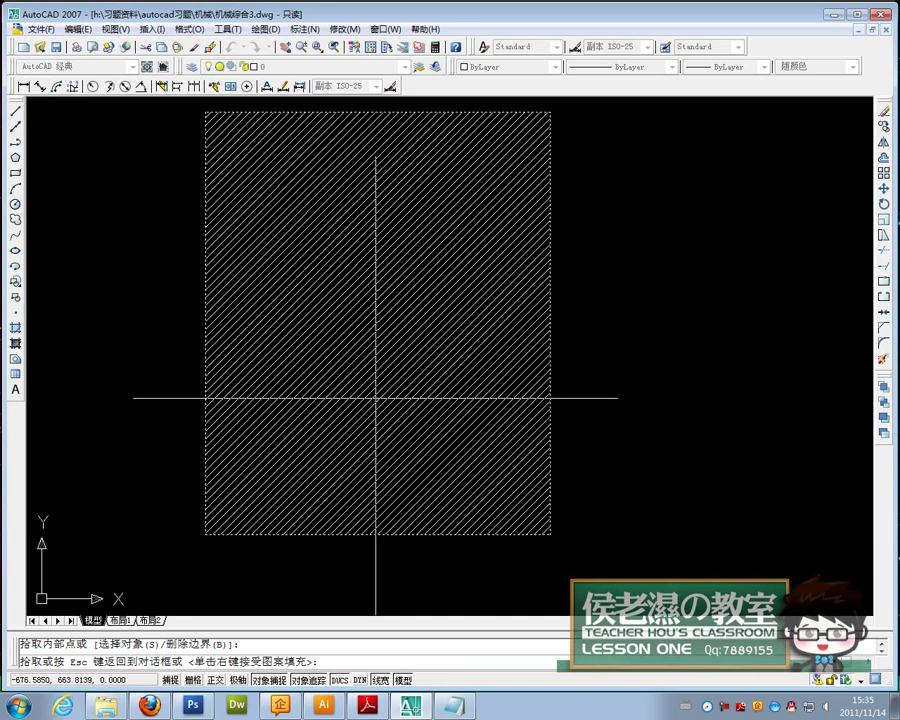
key(Escape)
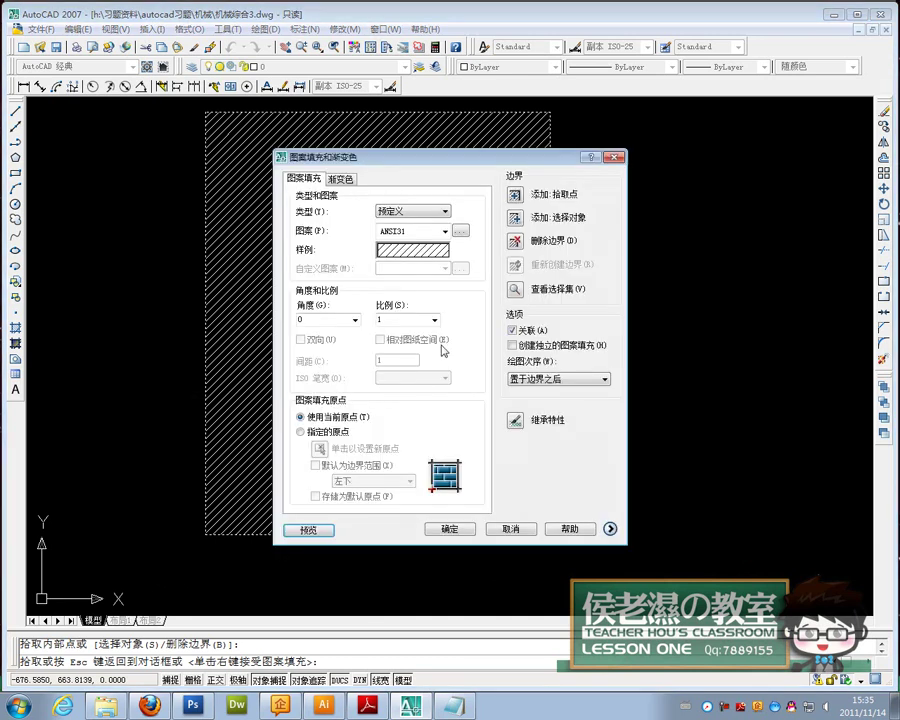
Set the ANSI31 hatch scale to 5, preview the fill, and apply it to the rectangle.
double_click(406, 320)
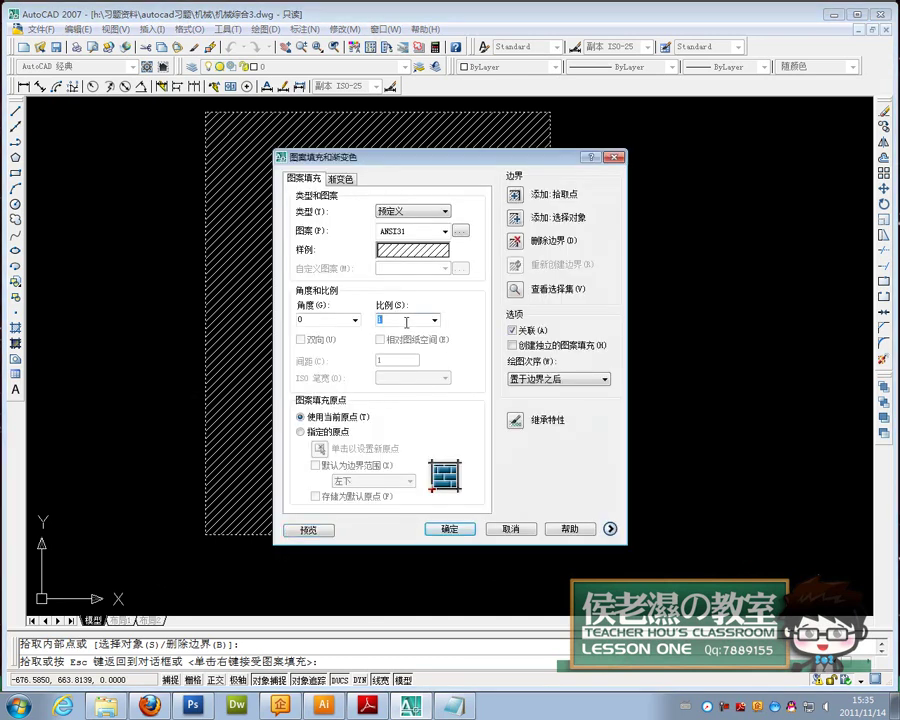
click(298, 528)
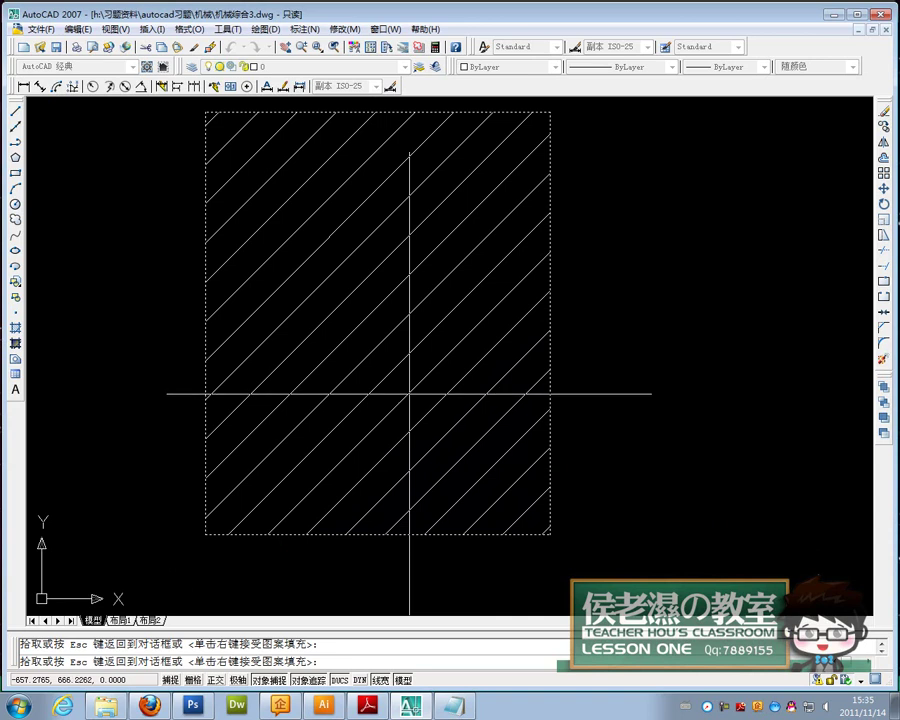
click(408, 396)
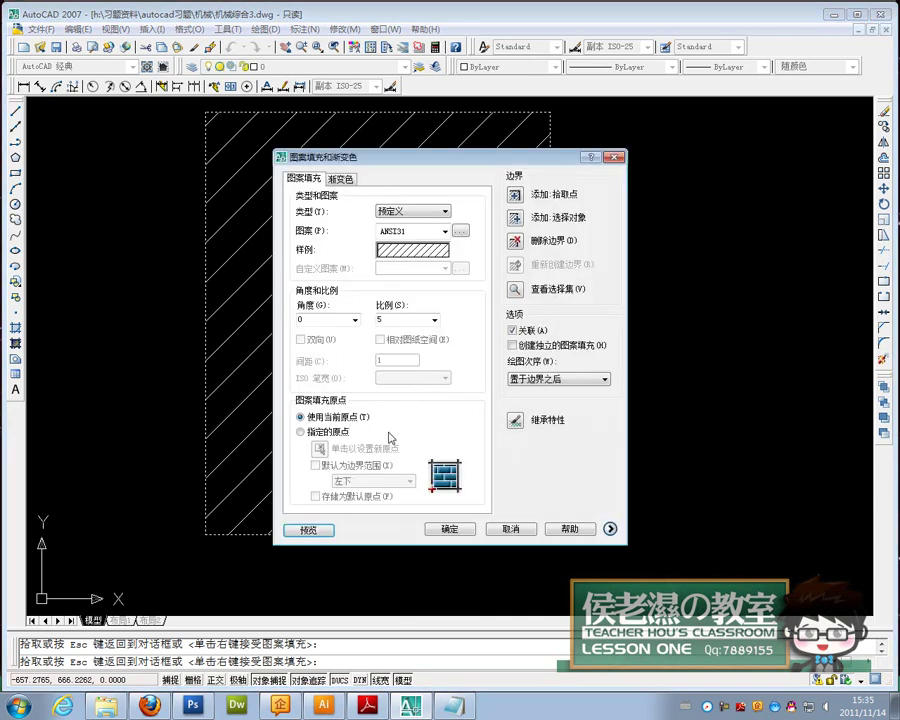
click(447, 528)
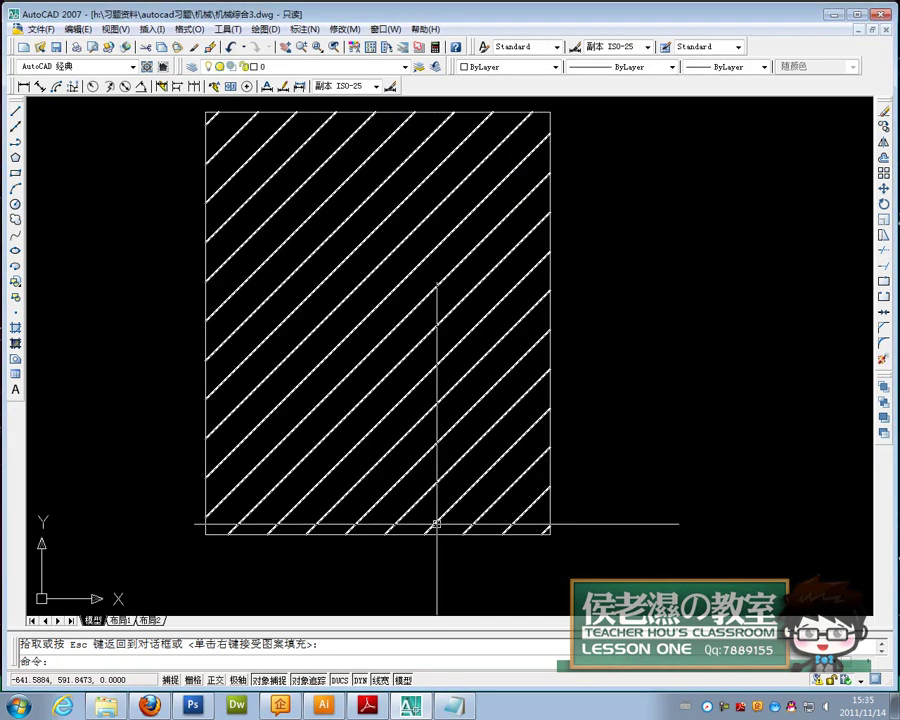
drag(65, 645, 192, 650)
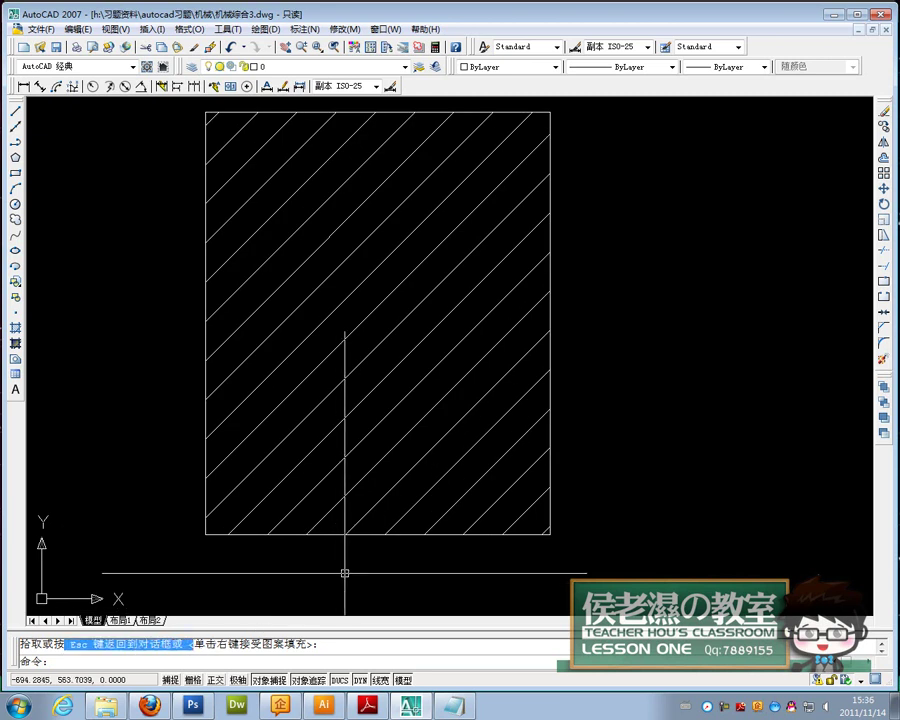
key(Escape)
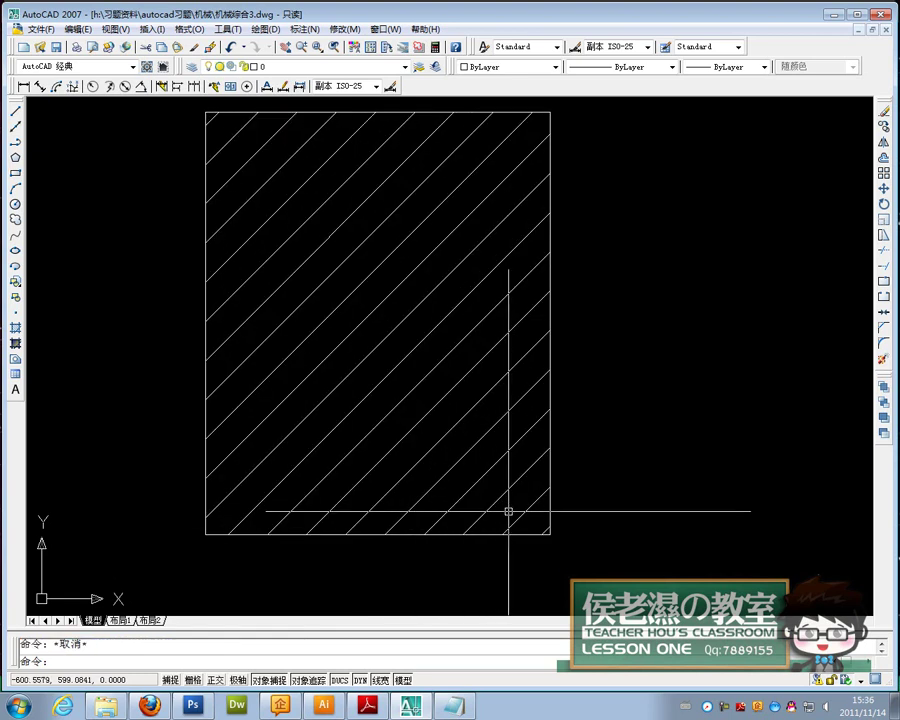
Draw a new rectangle in the empty space to the left of the hatched one.
middle_drag(651, 512, 542, 510)
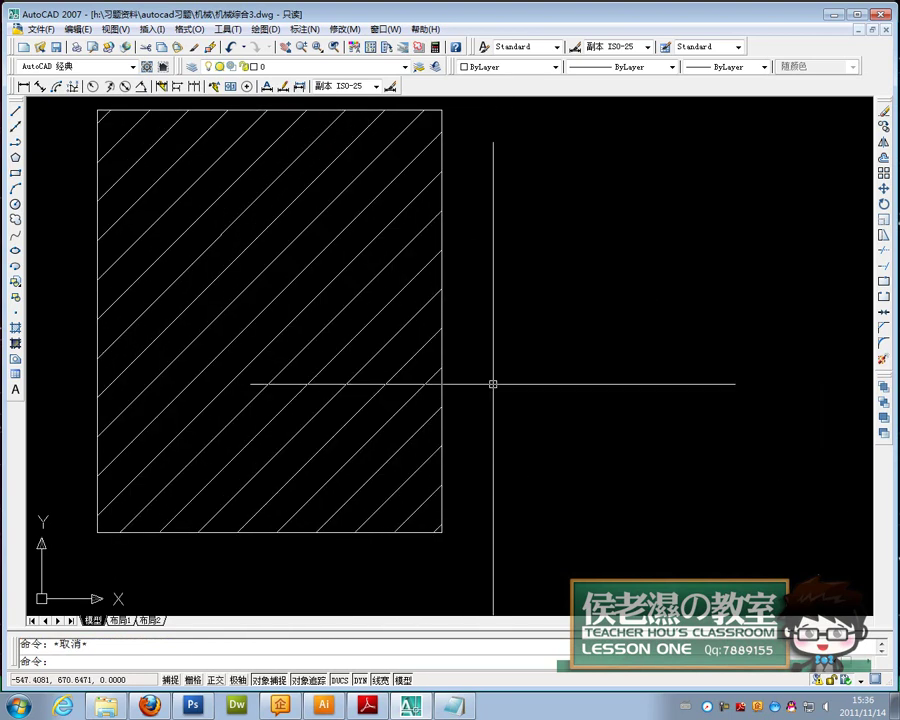
mouse_move(539, 410)
middle_down()
mouse_move(310, 405)
mouse_move(543, 338)
middle_up()
middle_drag(120, 350, 648, 340)
text(rec)
key(Return)
click(133, 247)
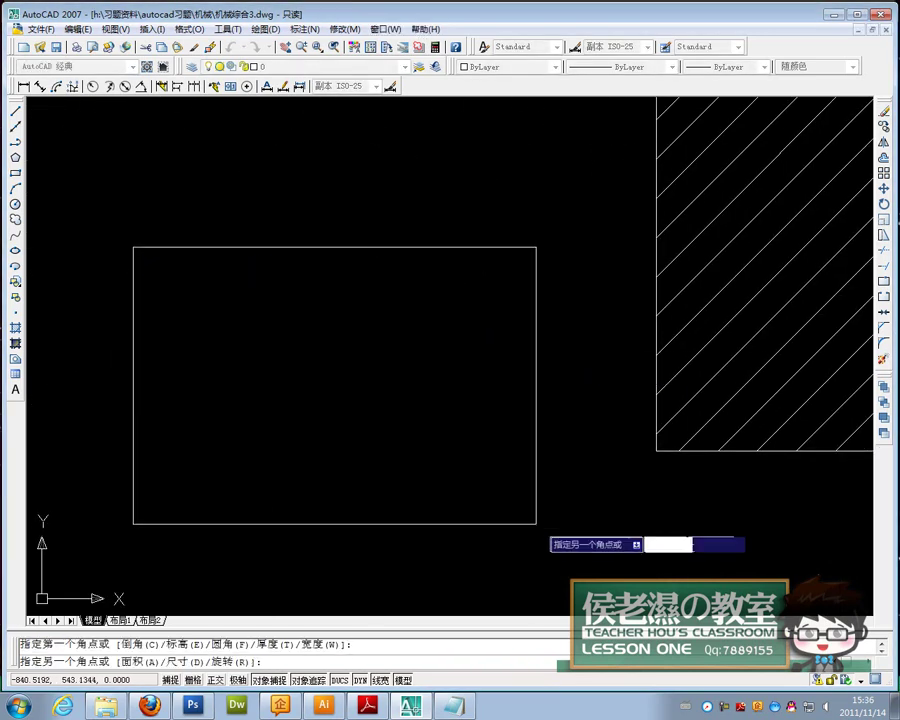
click(528, 566)
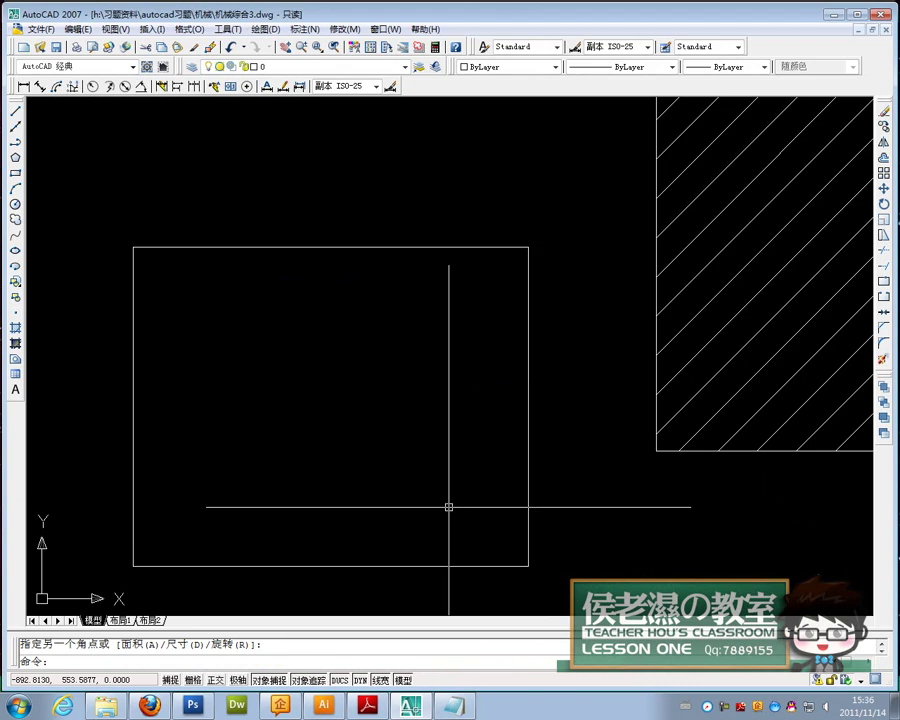
Start a new hatch and browse the other predefined patterns, such as ANGLE, AR-B816C, AR-CONC, DOLMIT and NET.
click(15, 328)
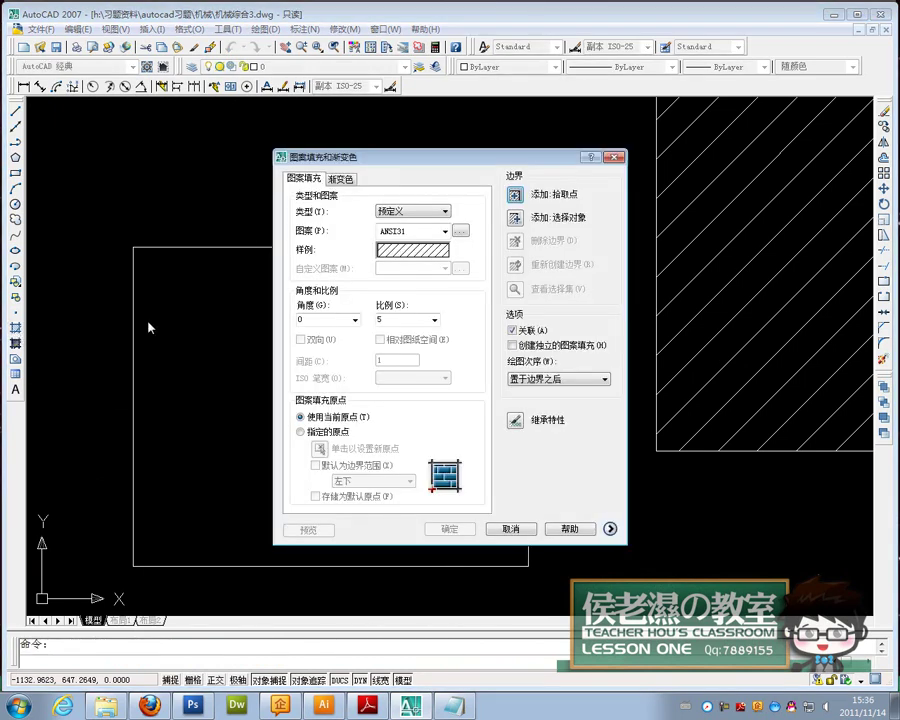
click(420, 249)
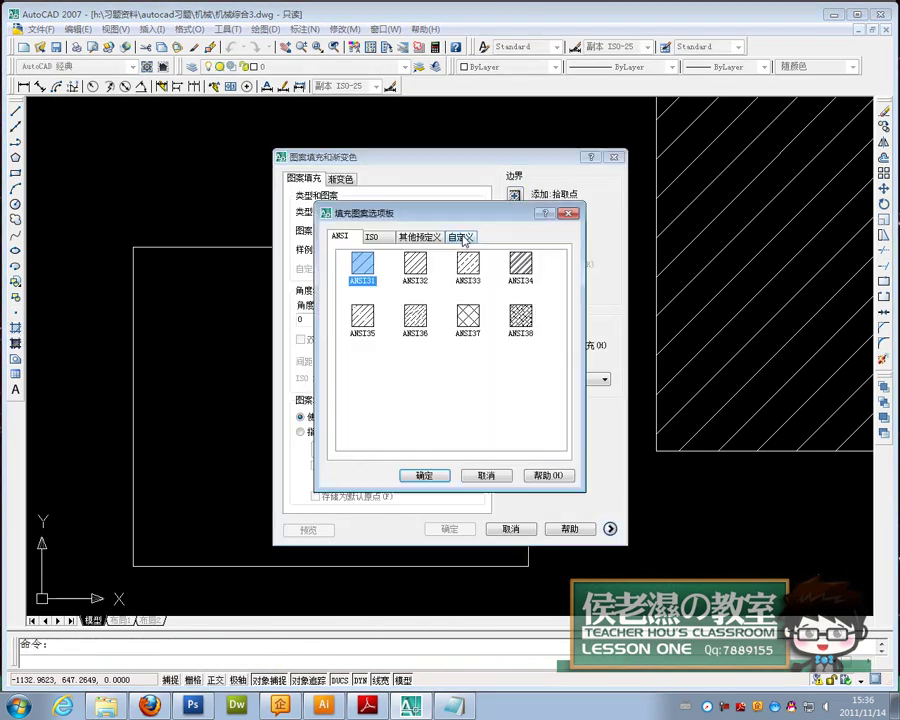
click(420, 237)
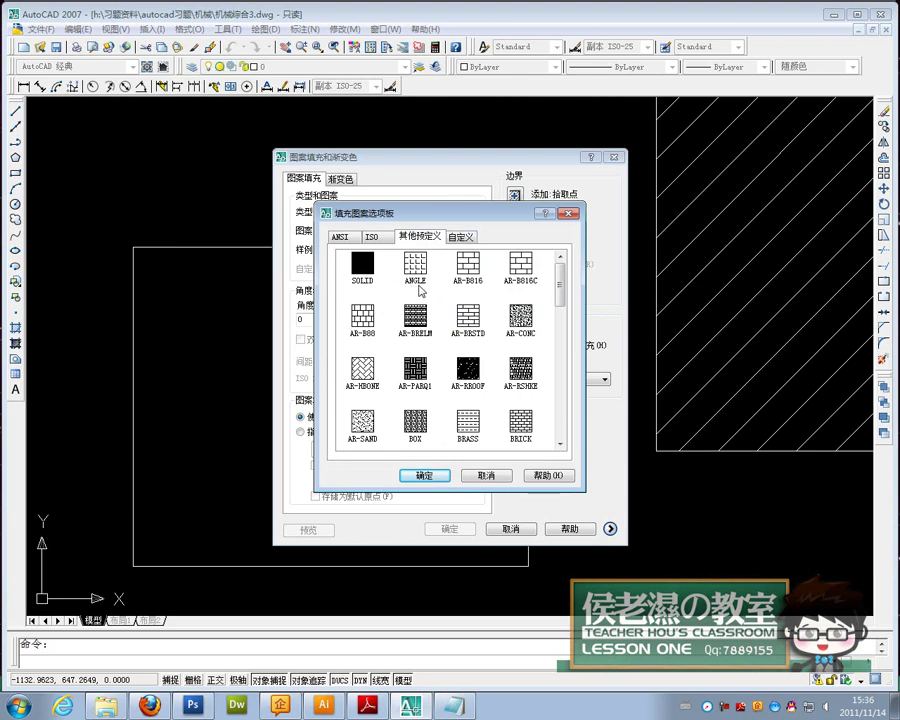
click(419, 267)
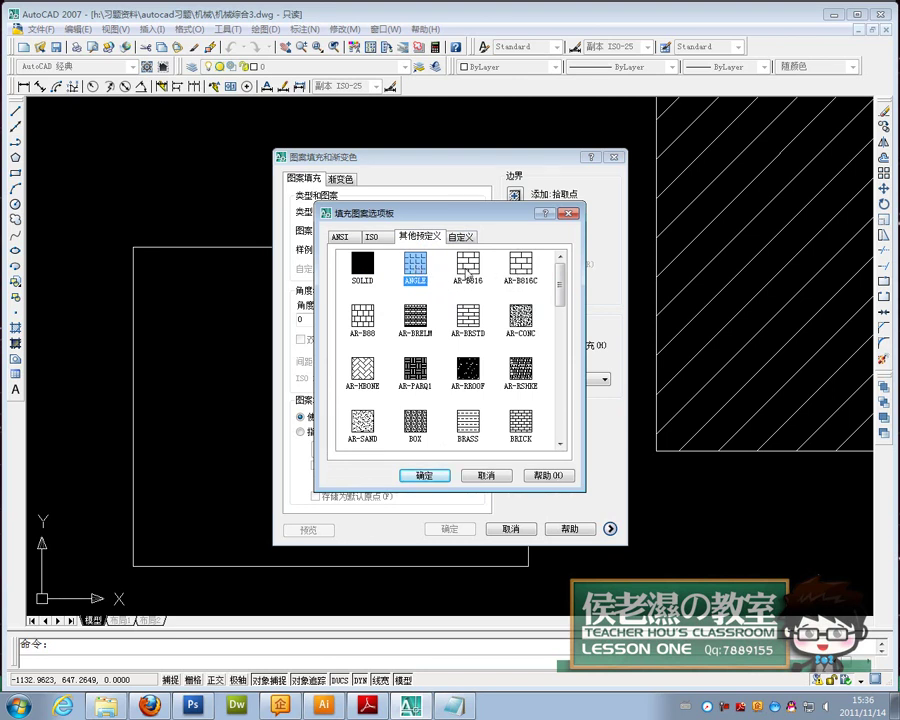
click(460, 267)
click(521, 266)
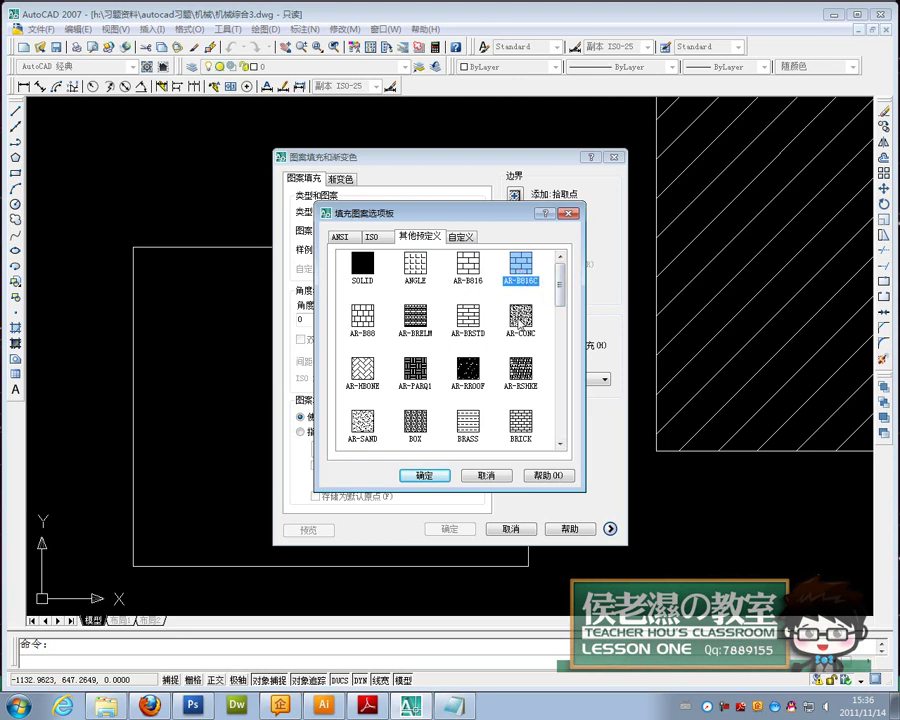
click(522, 322)
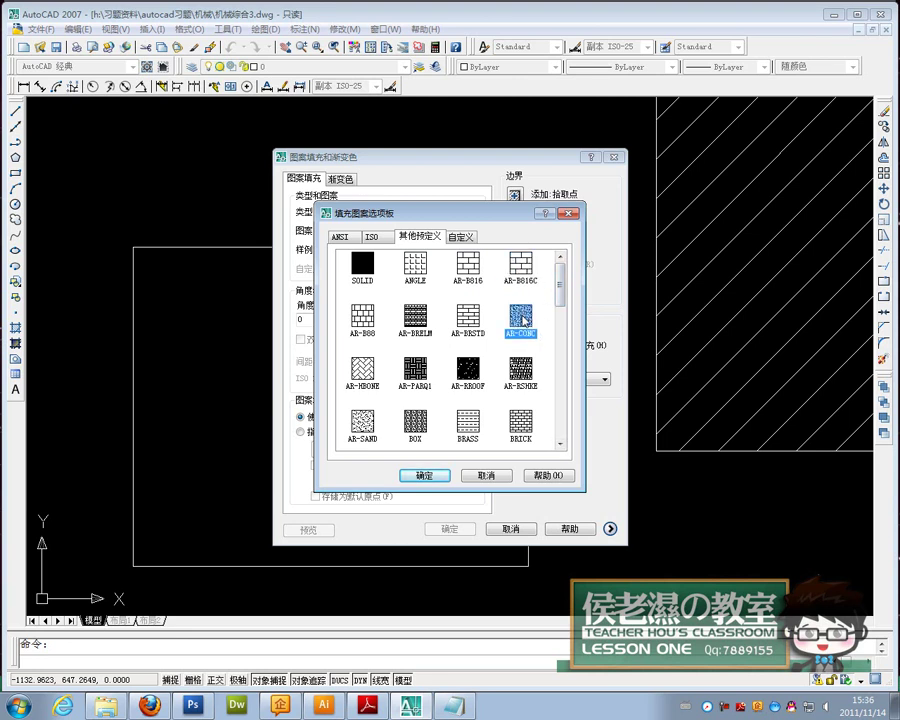
drag(563, 299, 563, 340)
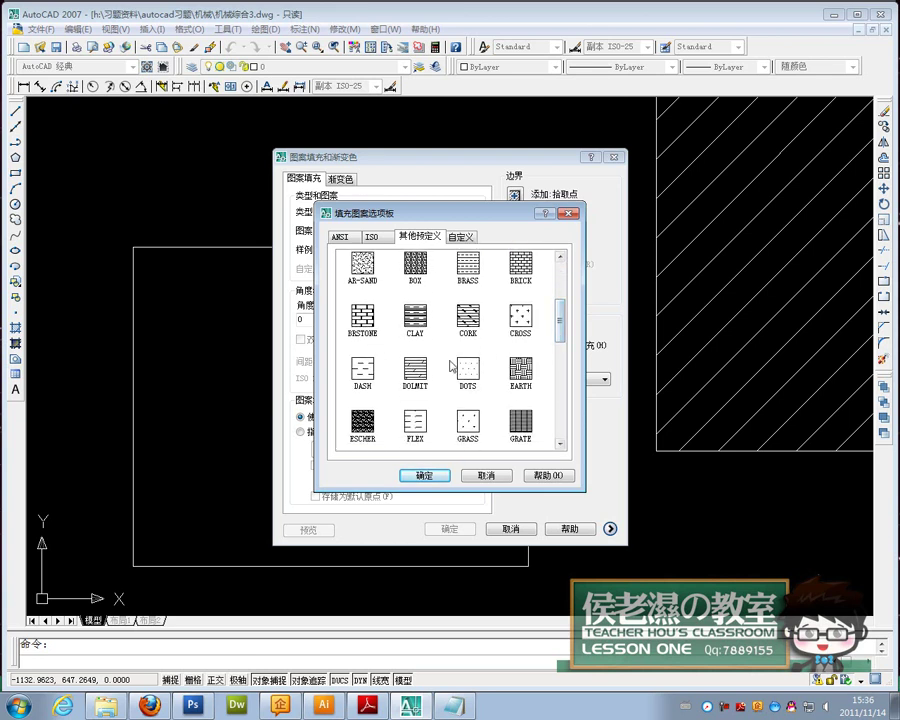
click(417, 377)
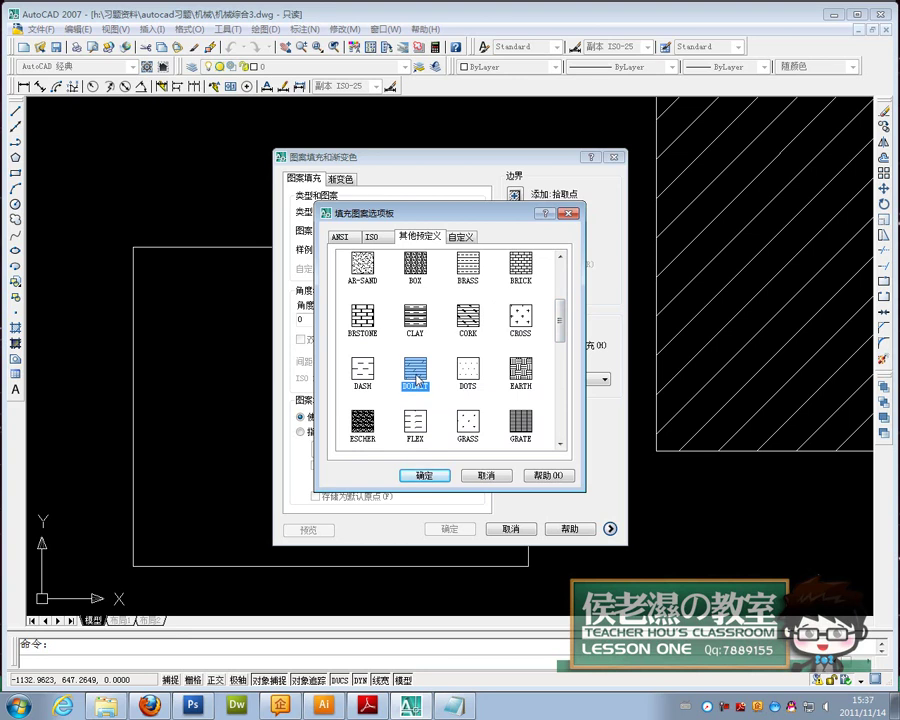
drag(567, 333, 568, 400)
click(476, 406)
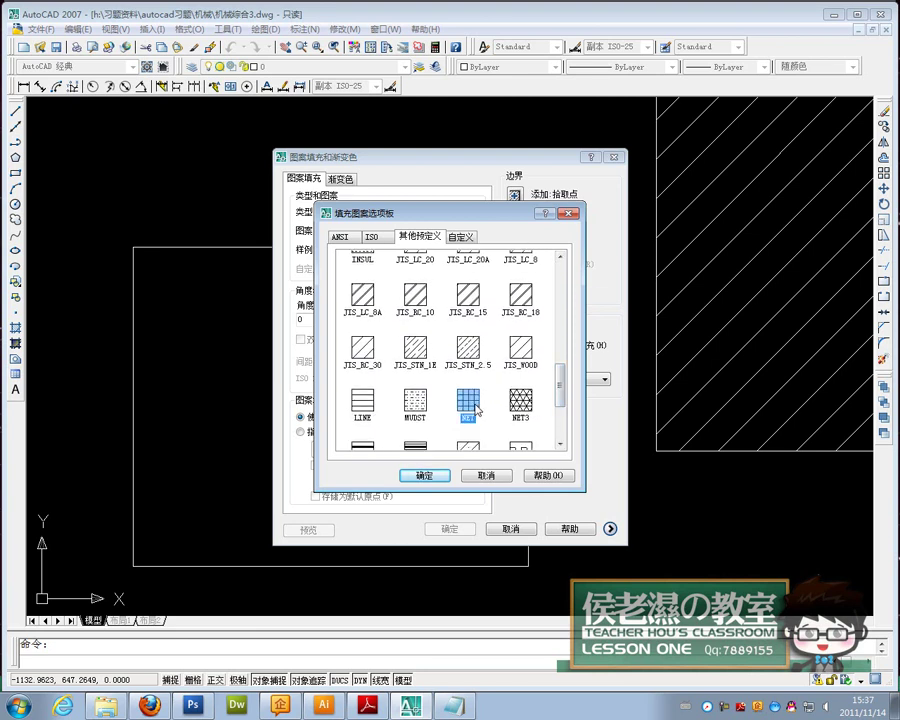
drag(556, 374, 560, 318)
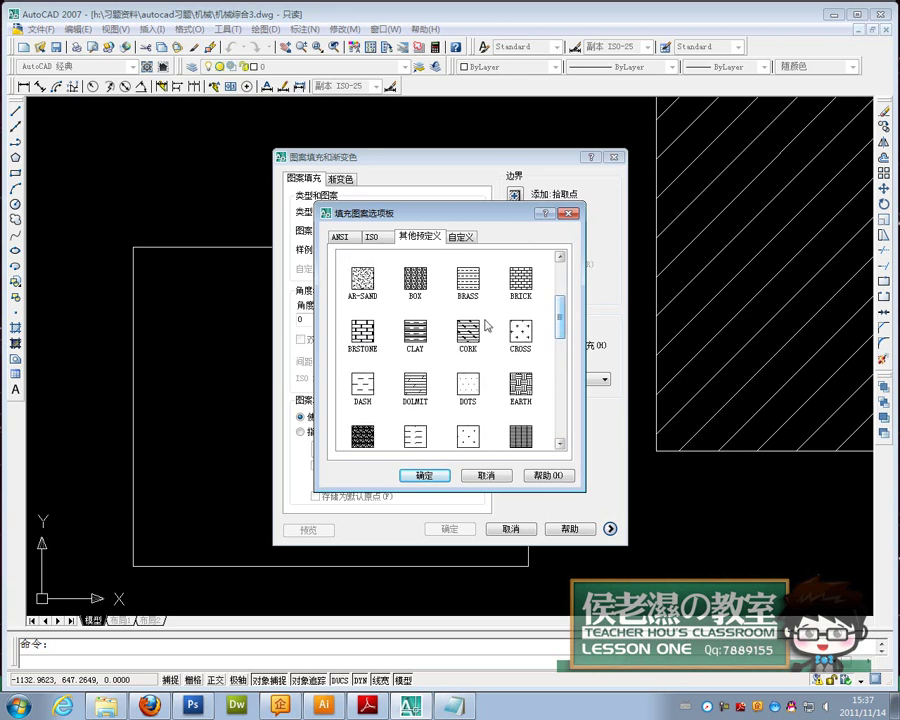
Choose the DOLMIT hatch pattern and pick the new rectangle's interior as its boundary.
click(418, 386)
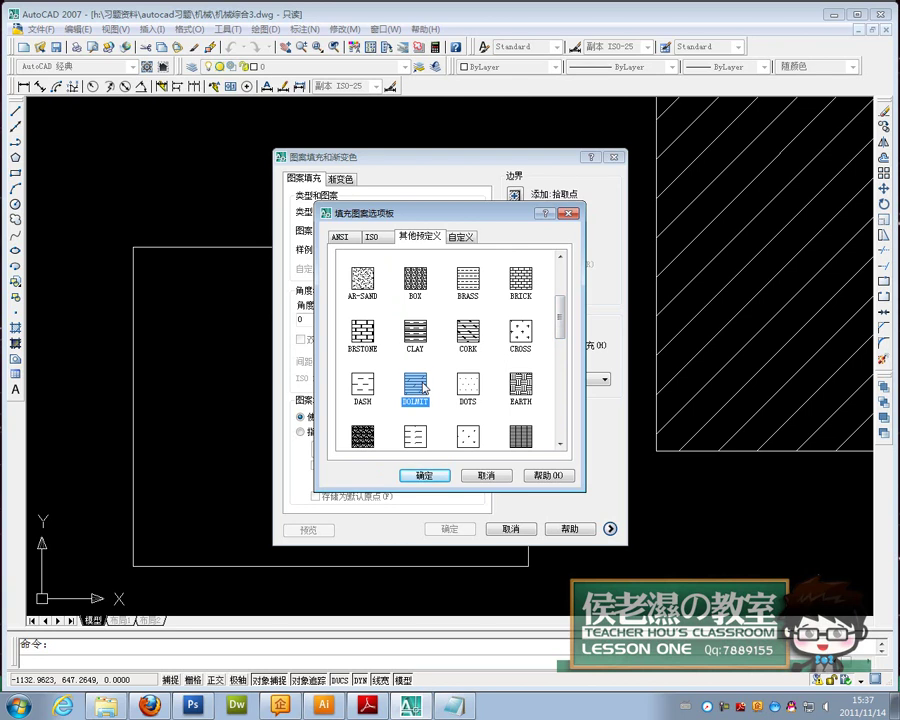
click(418, 475)
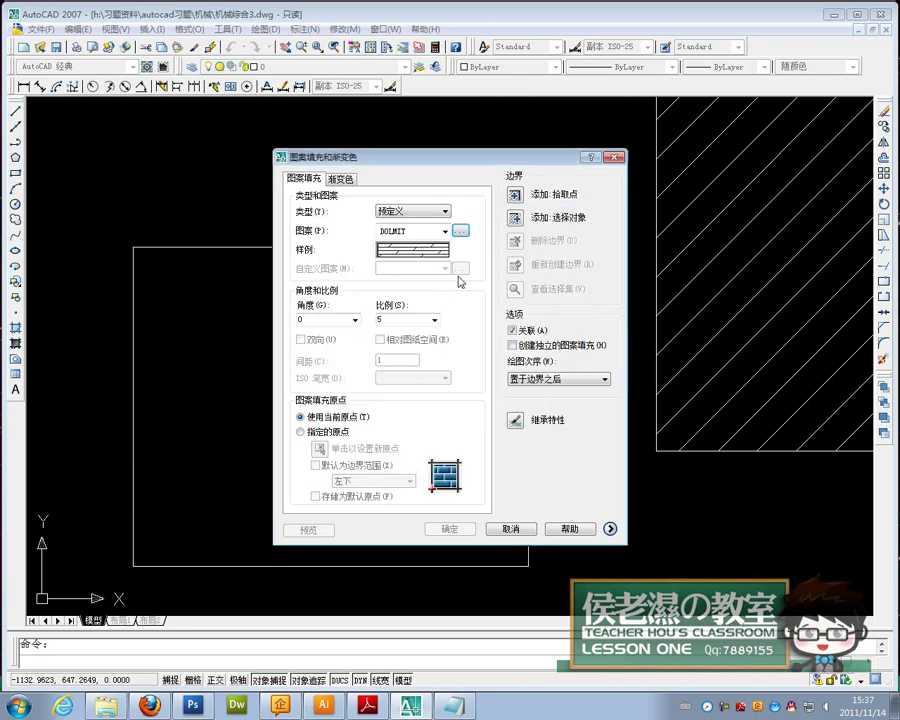
click(515, 196)
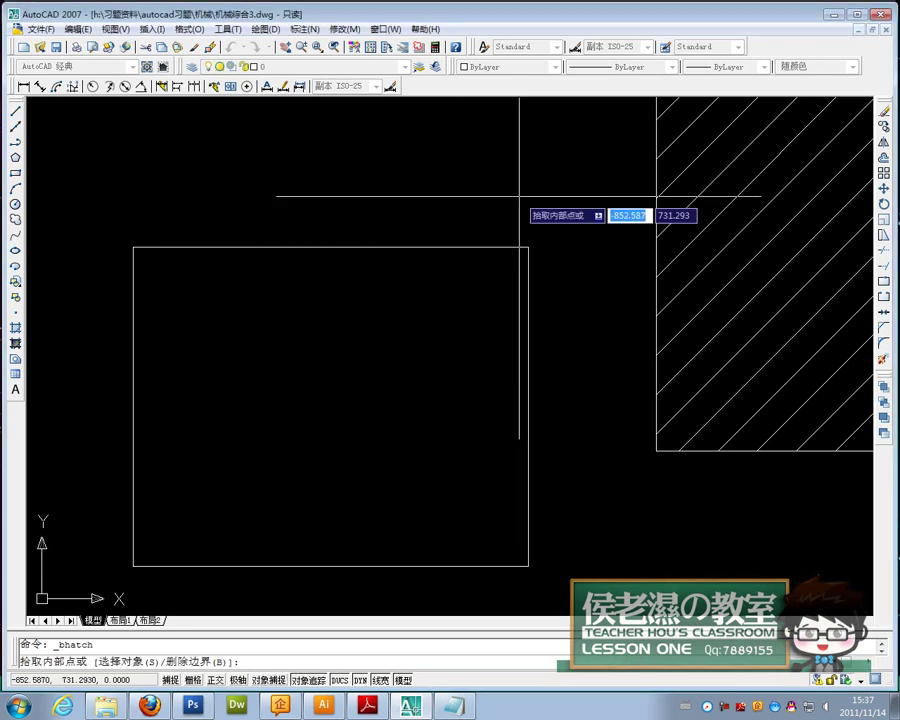
click(322, 442)
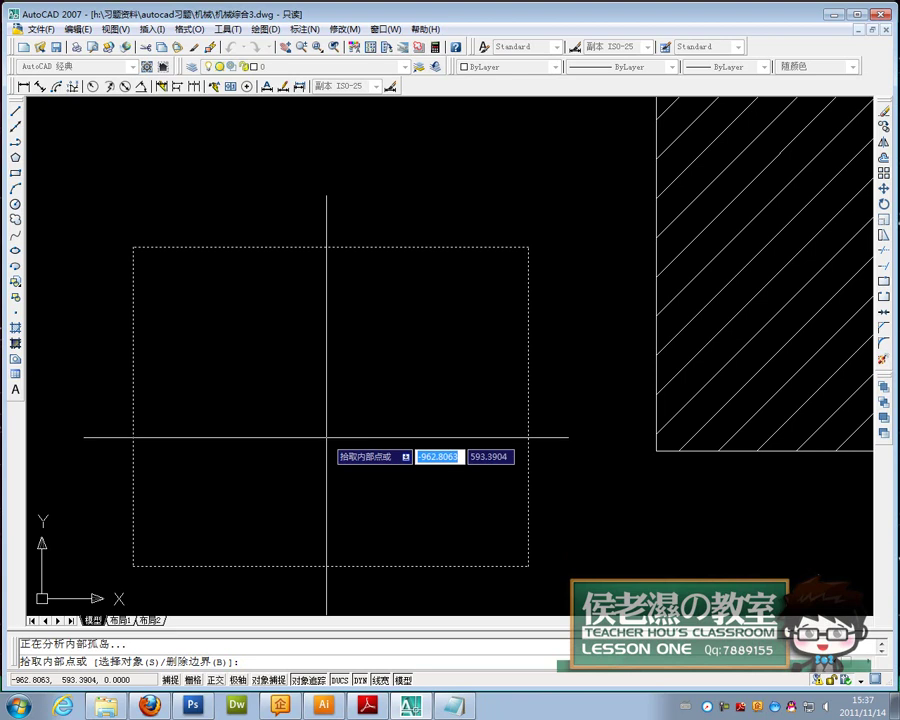
key(Return)
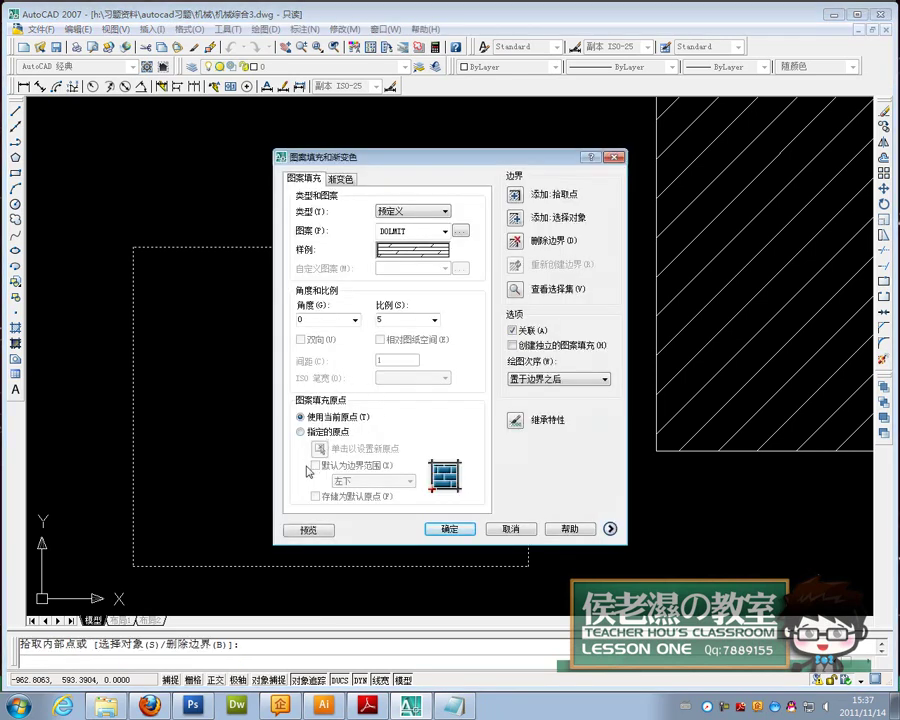
Preview the DOLMIT hatch, set its scale to 1, and apply it to the new rectangle.
click(307, 533)
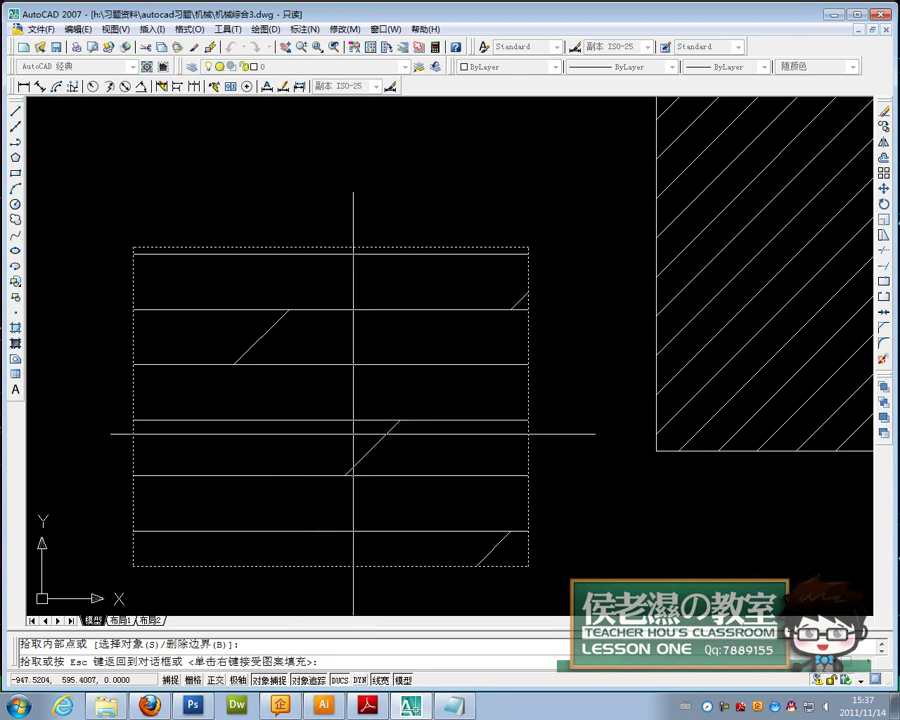
click(353, 434)
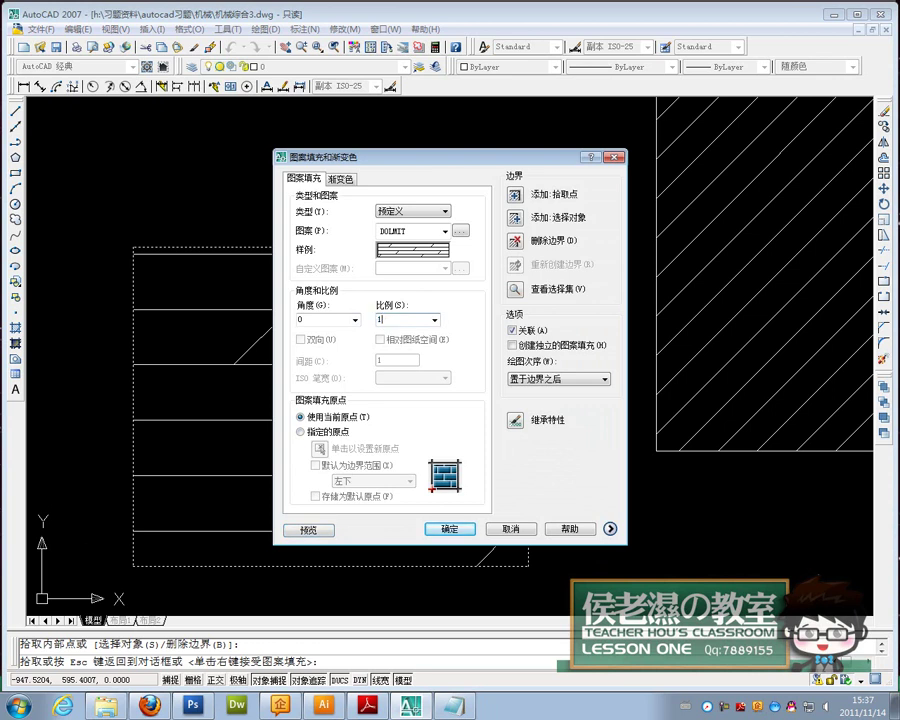
click(318, 531)
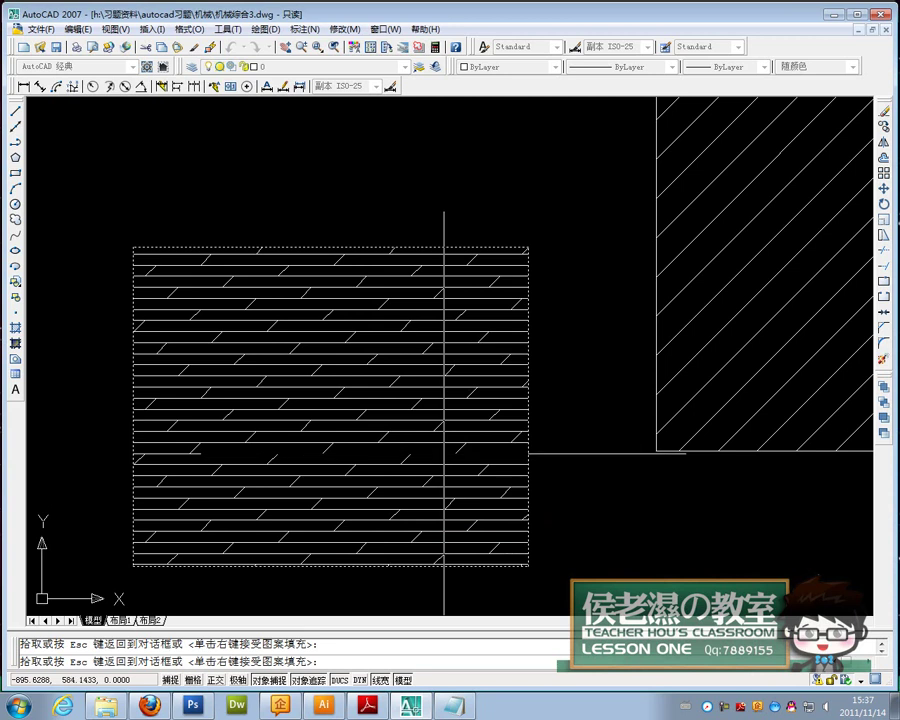
click(601, 447)
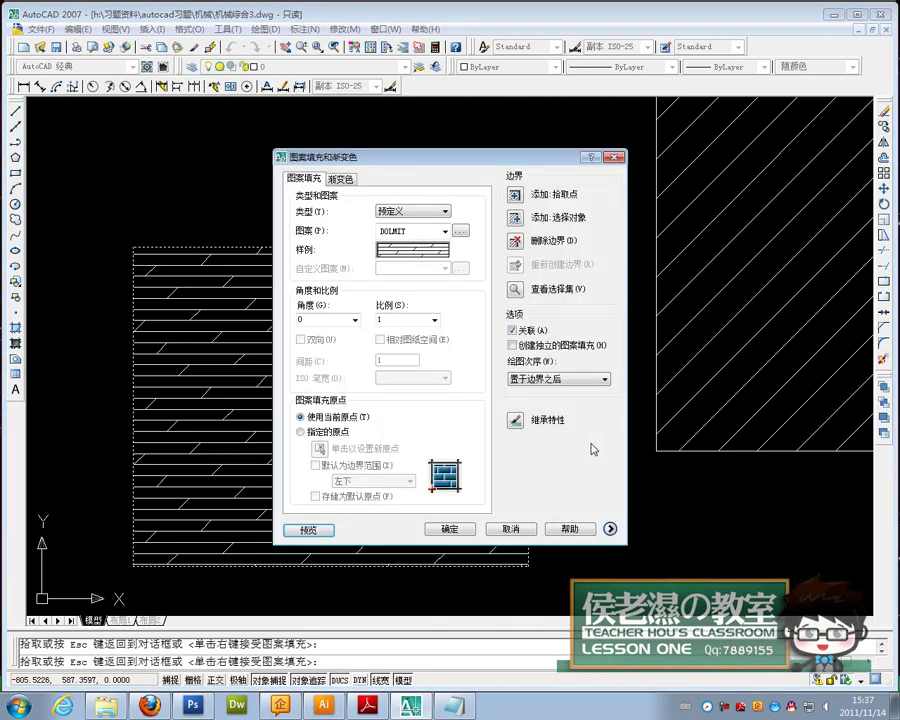
click(455, 529)
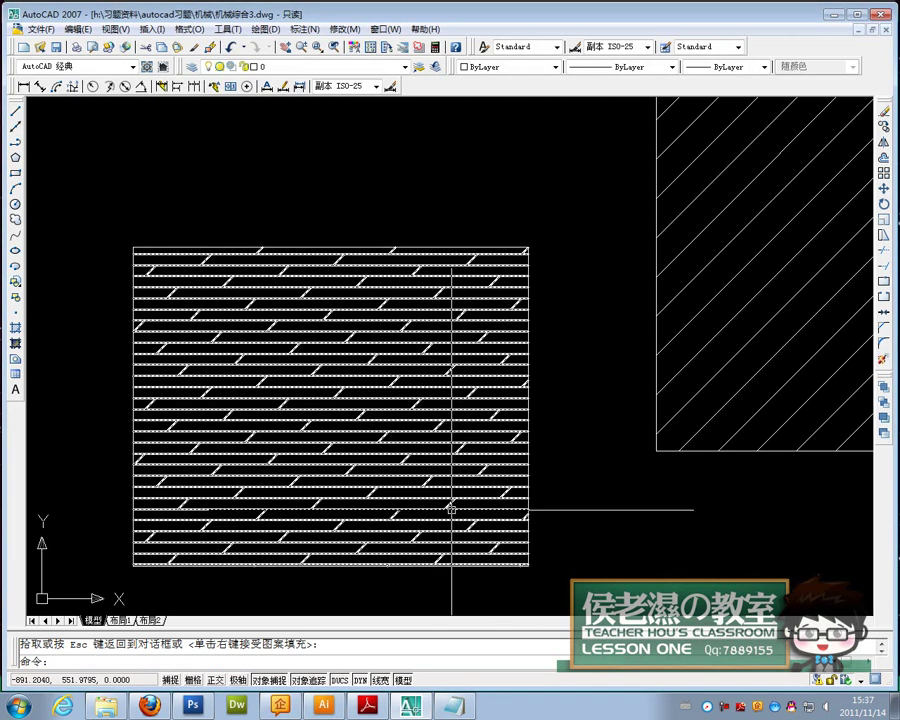
Change the colour of the DOLMIT hatch to index colour 251 and deselect it.
click(452, 510)
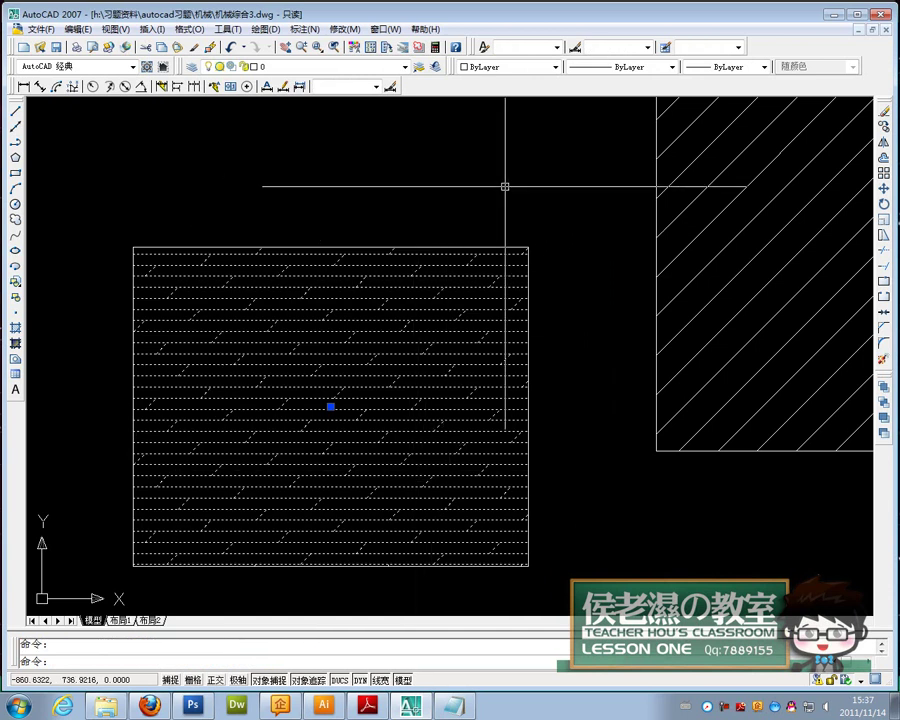
click(554, 67)
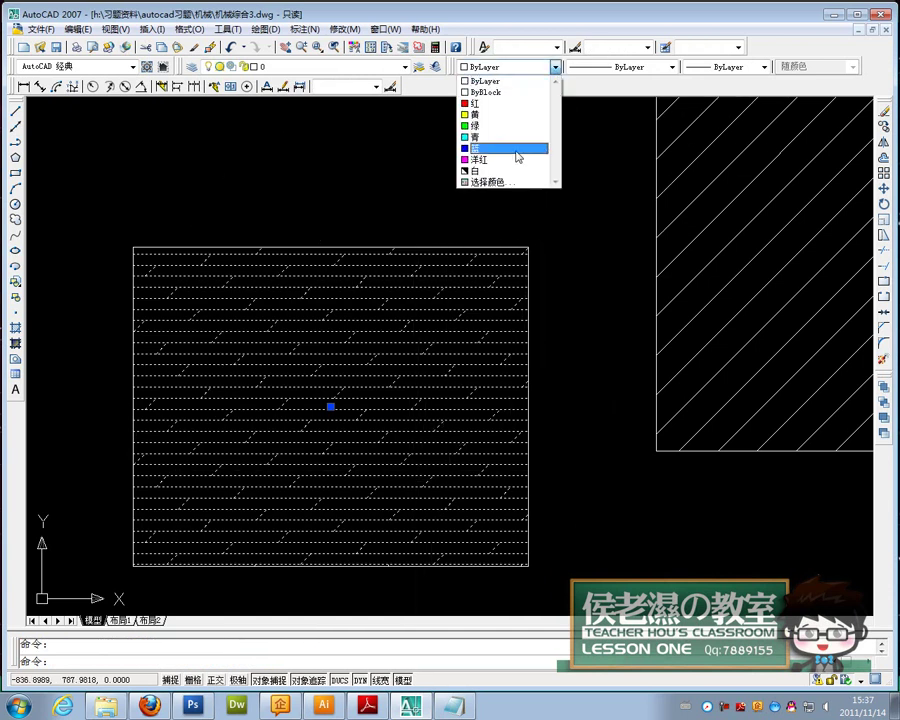
click(500, 182)
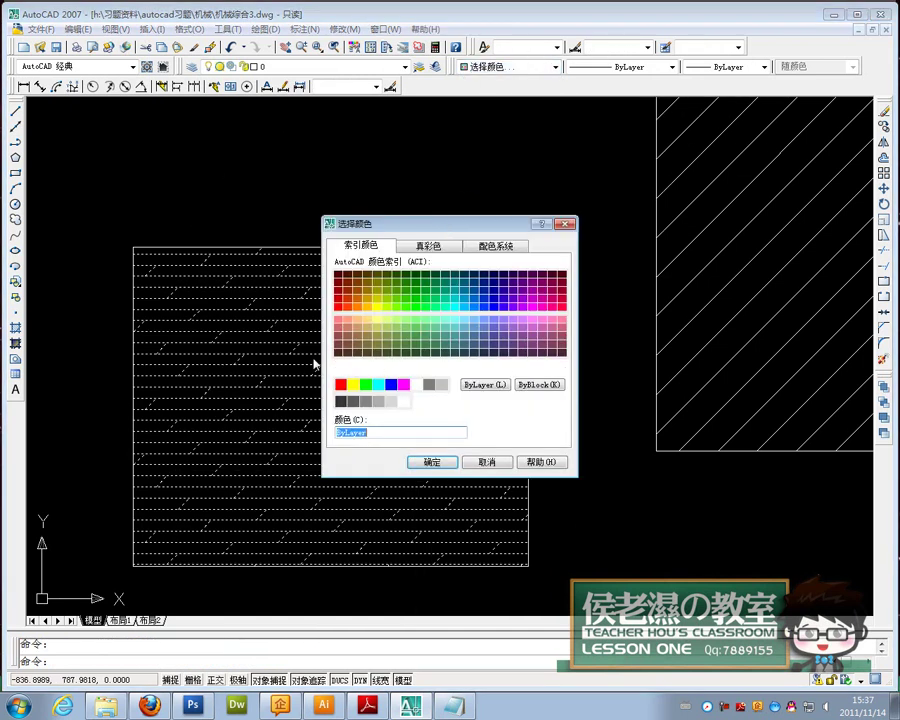
click(420, 462)
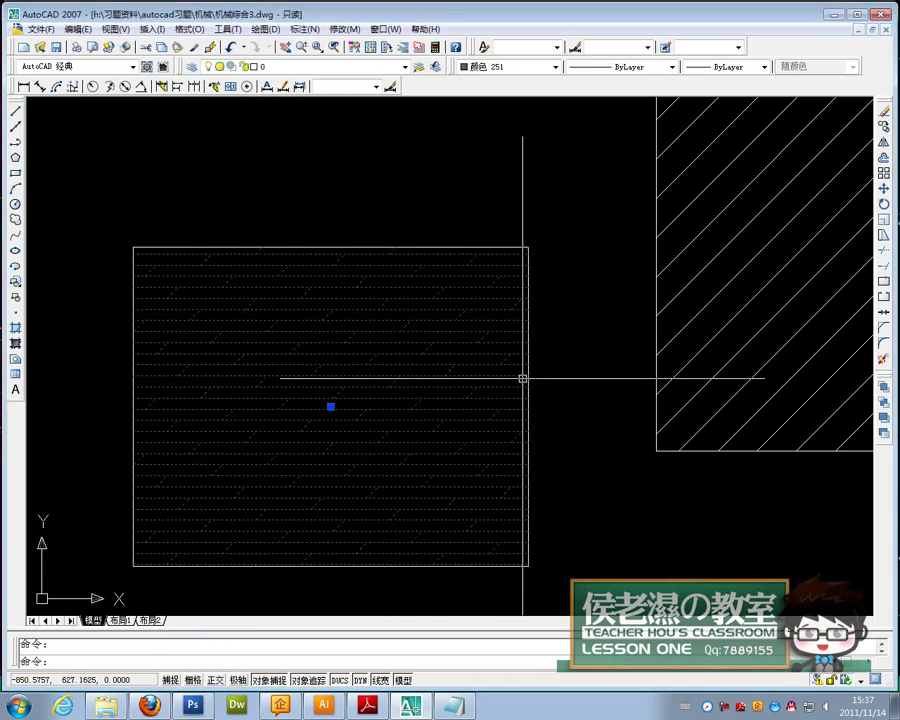
key(Escape)
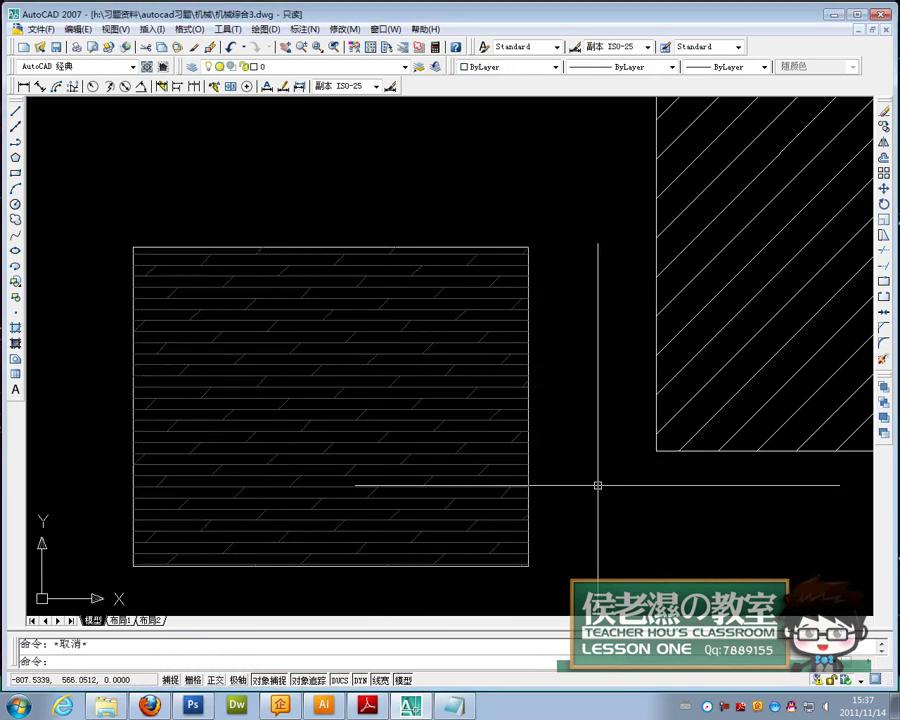
middle_drag(488, 397, 526, 468)
mouse_move(410, 290)
middle_down()
mouse_move(466, 414)
mouse_move(447, 441)
middle_up()
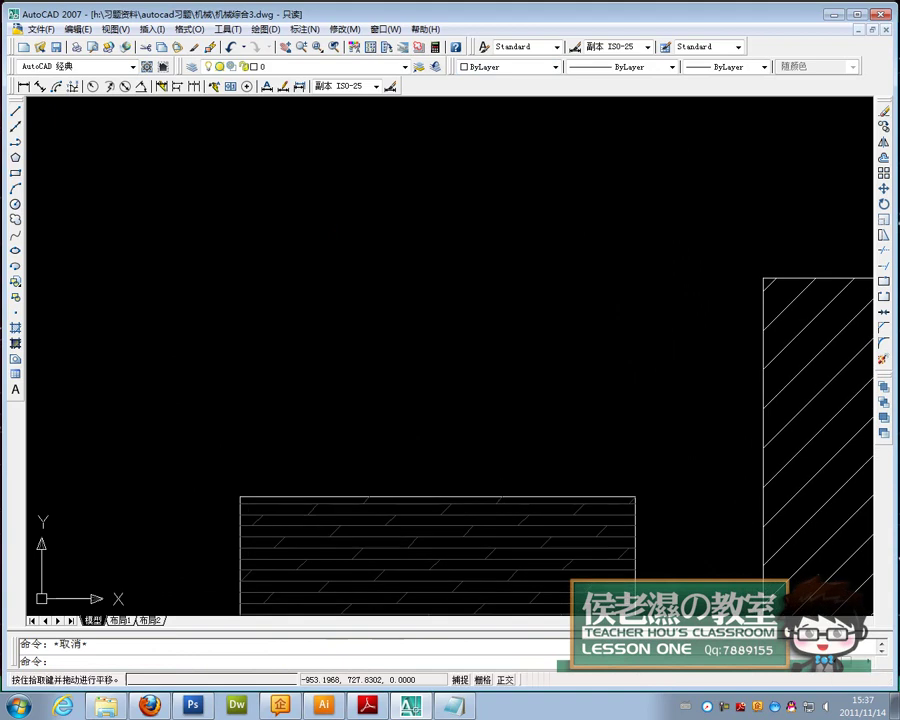
Draw a stepped outline of orthogonal lines above the DOLMIT rectangle, leaving a gap at its upper right corner.
click(15, 111)
click(441, 181)
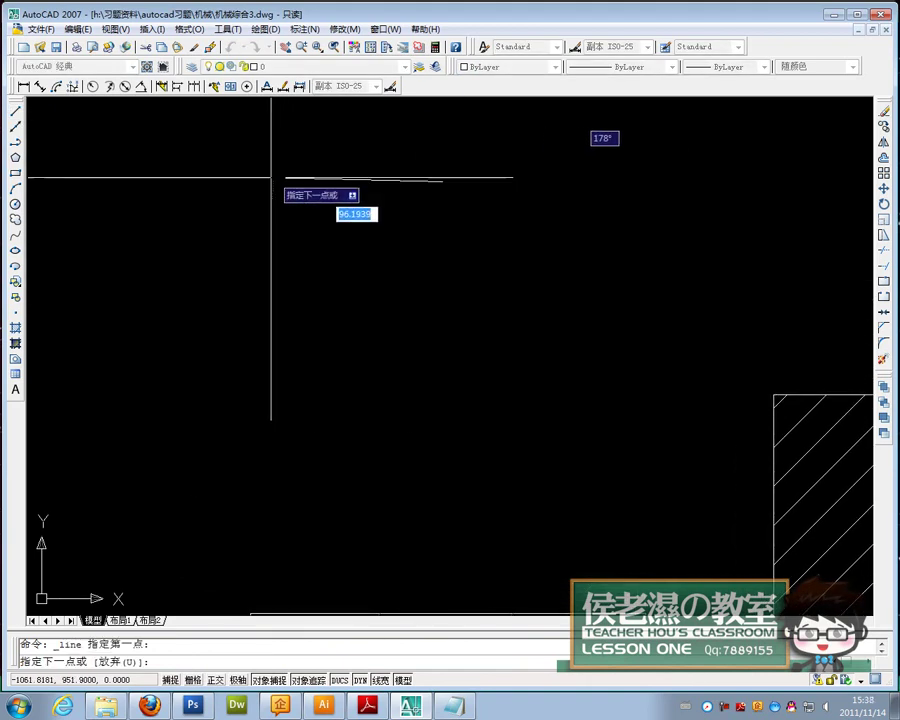
key(F8)
click(237, 181)
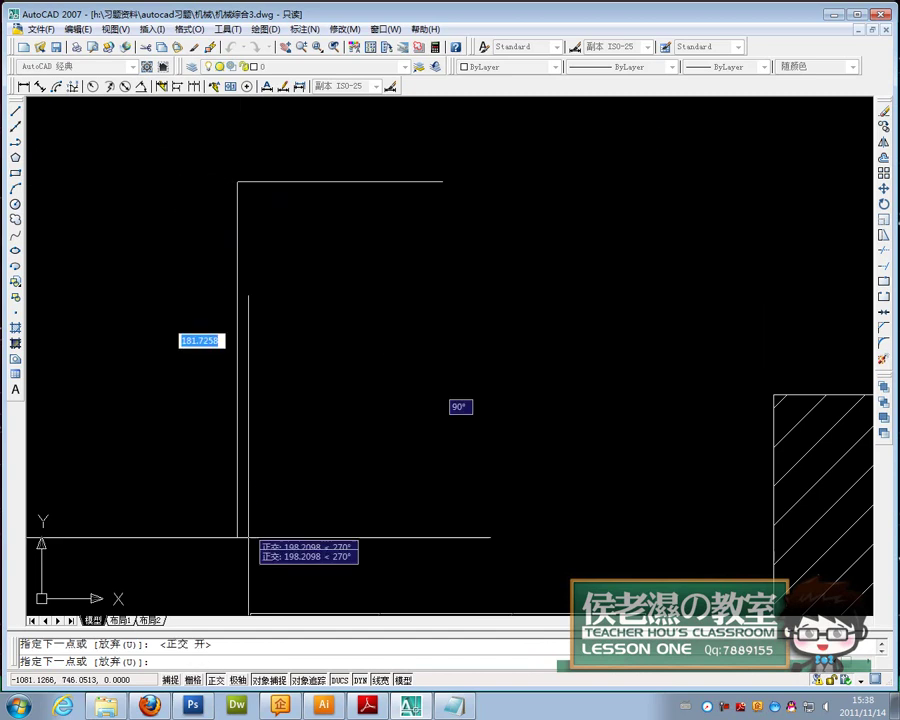
click(242, 576)
click(490, 577)
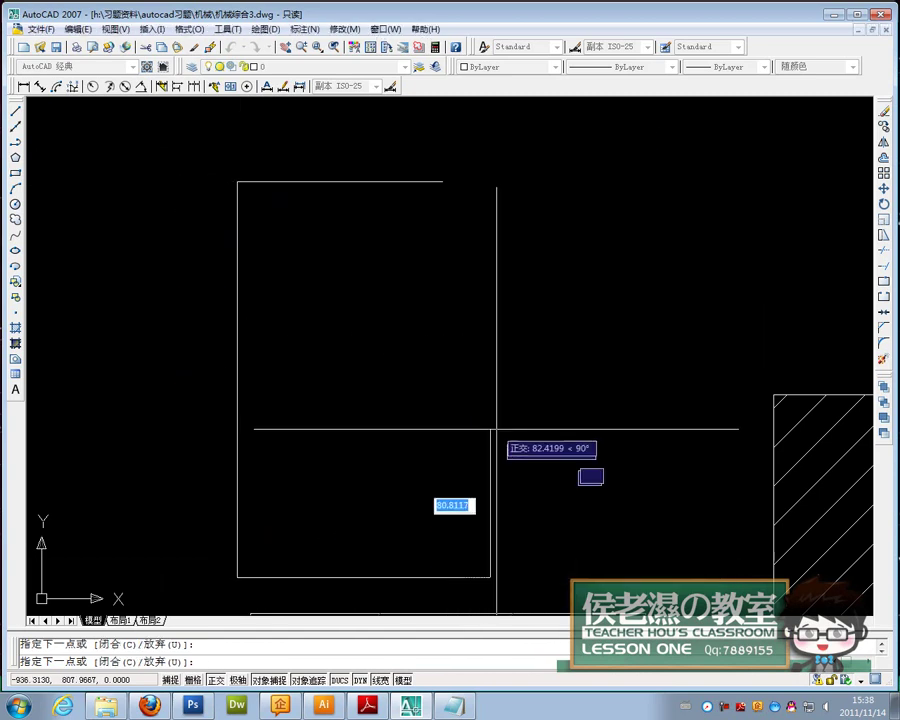
click(490, 353)
click(427, 353)
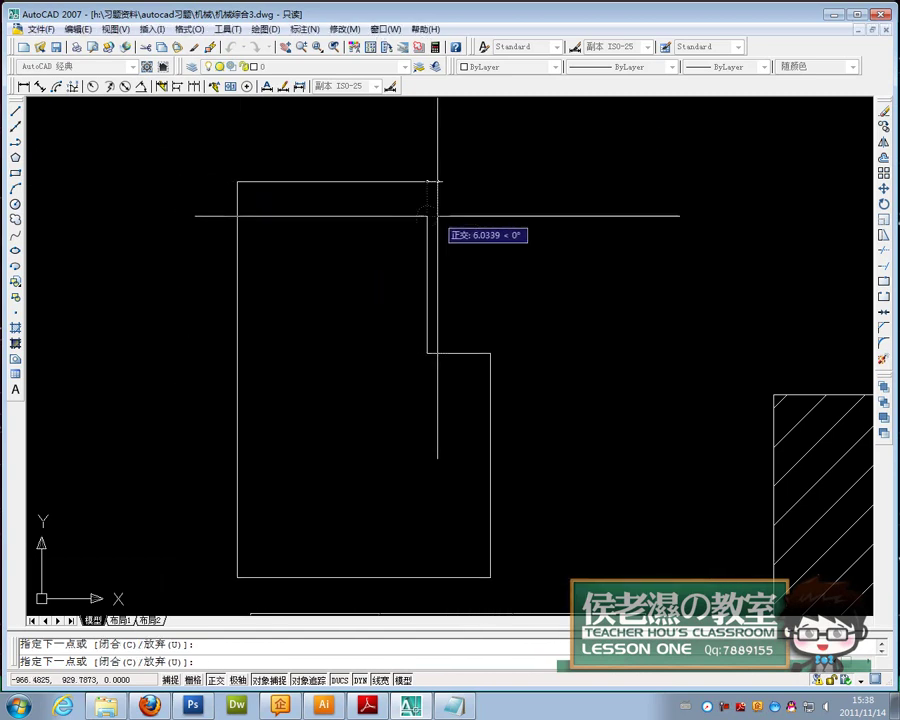
click(427, 216)
key(Return)
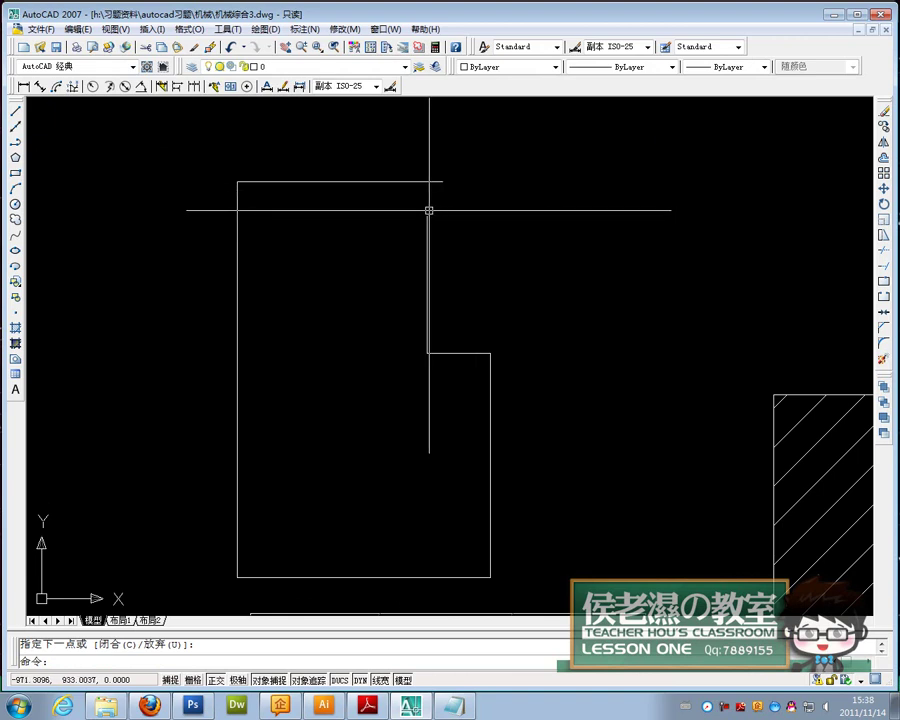
Try to hatch the open outline with the DOLMIT pattern by picking a point inside it.
click(16, 330)
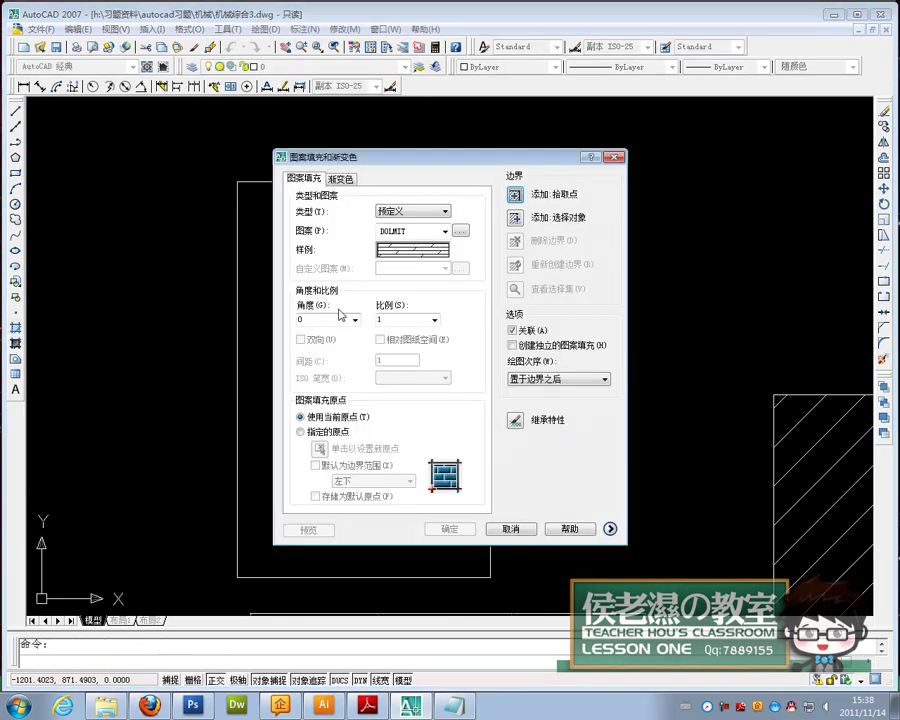
click(513, 195)
click(333, 322)
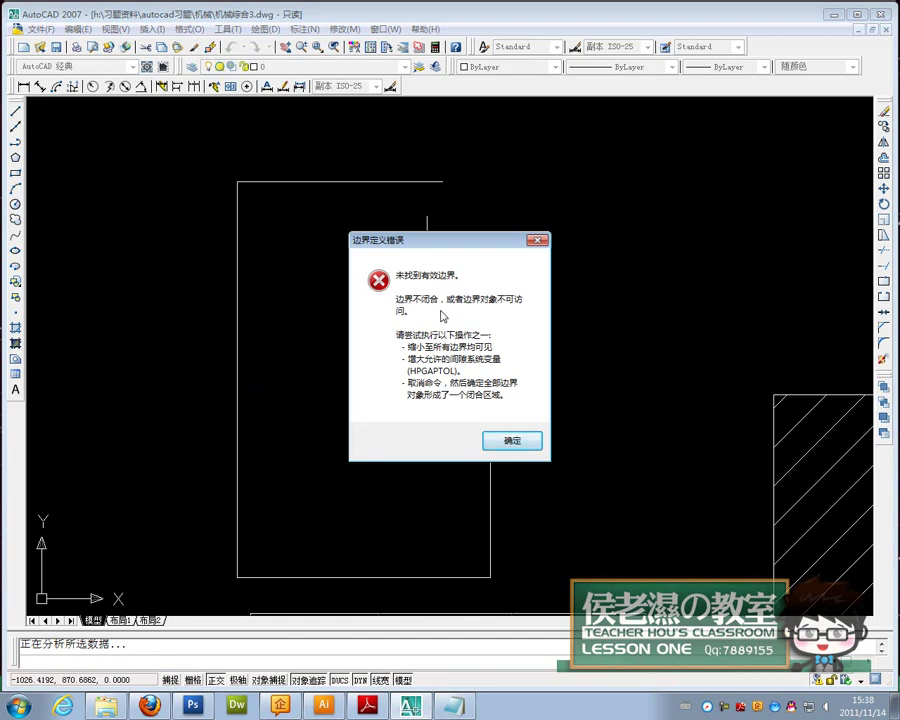
click(497, 443)
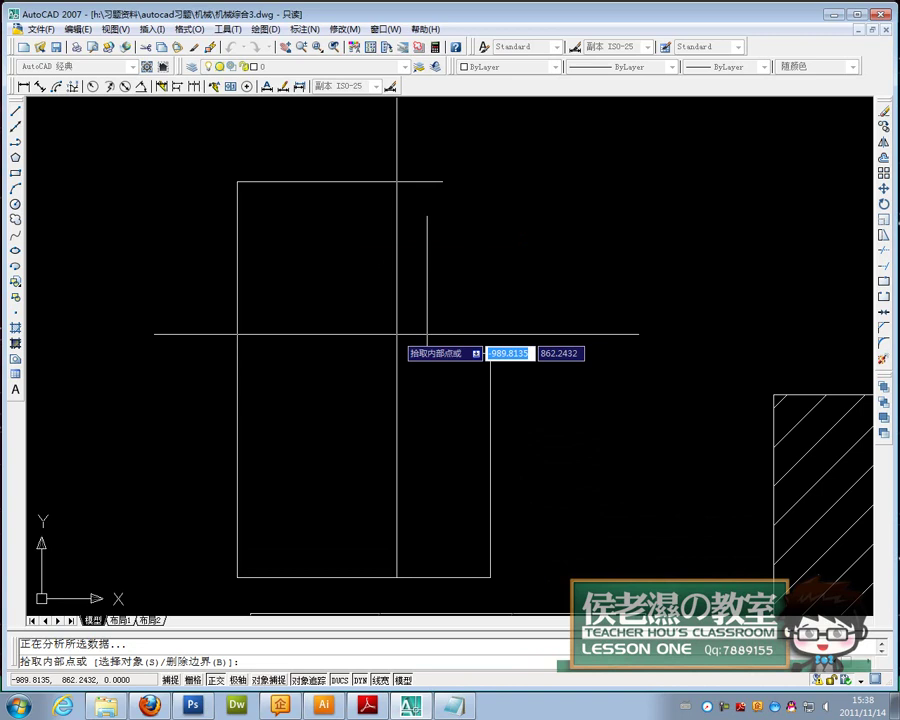
key(Escape)
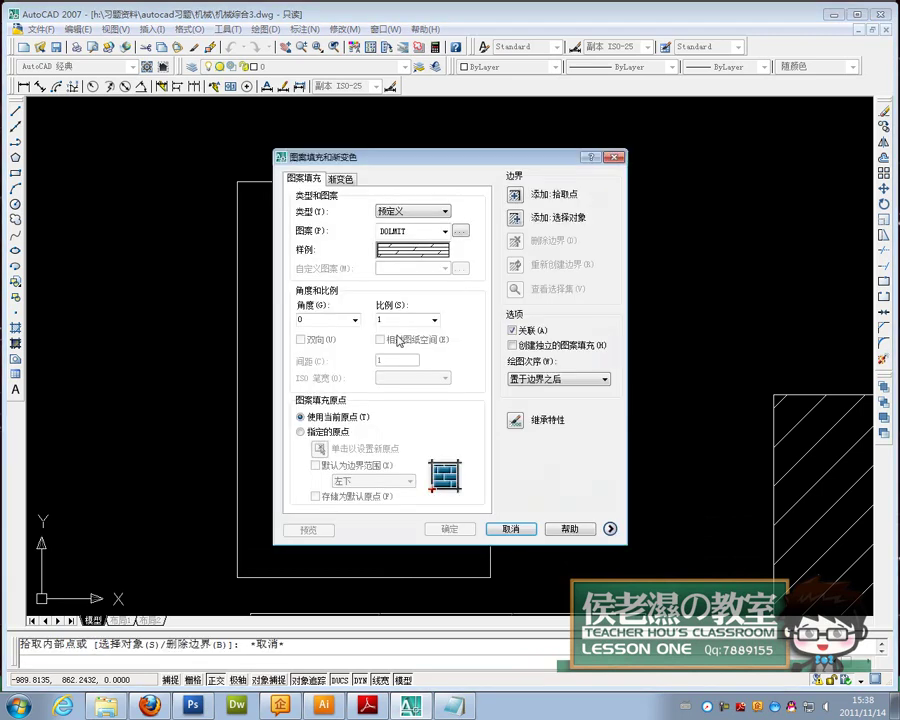
Select all lines of the open outline as hatch boundary objects, preview the DOLMIT hatch, and cancel it.
click(516, 221)
click(527, 155)
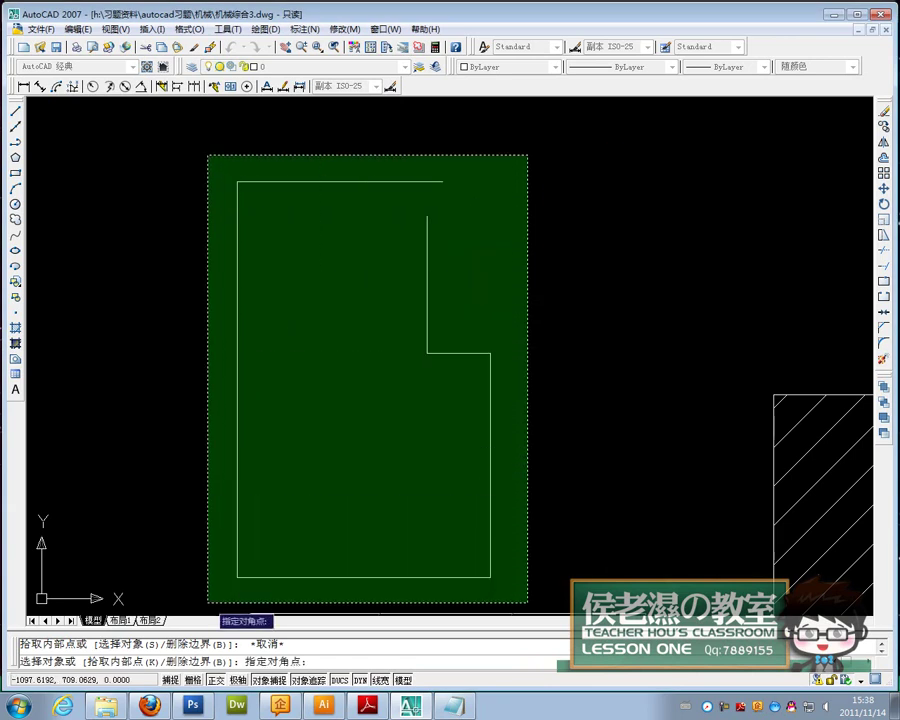
click(208, 603)
key(Return)
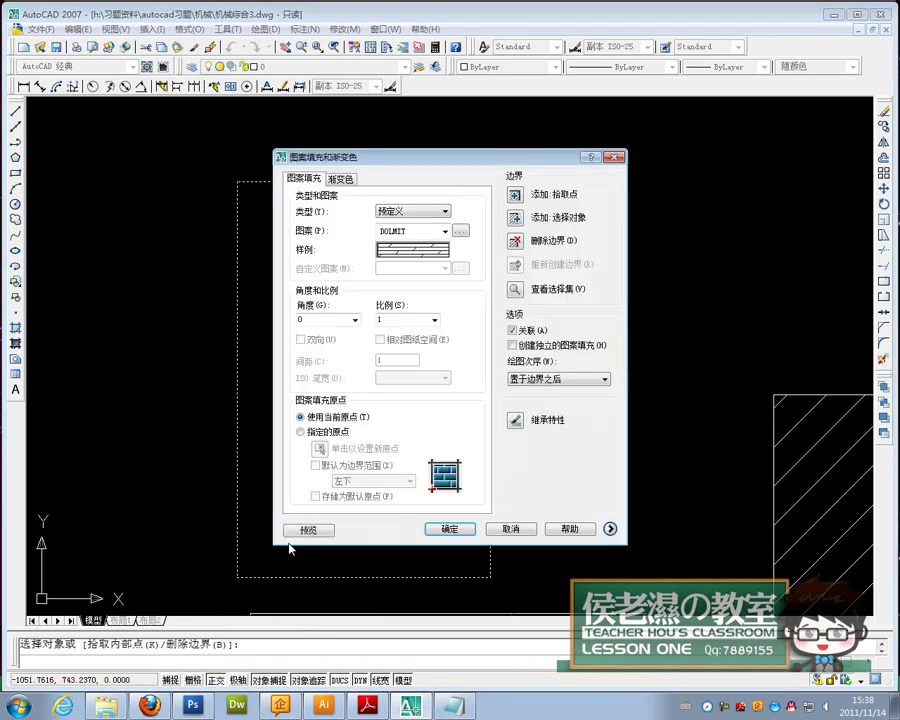
click(308, 531)
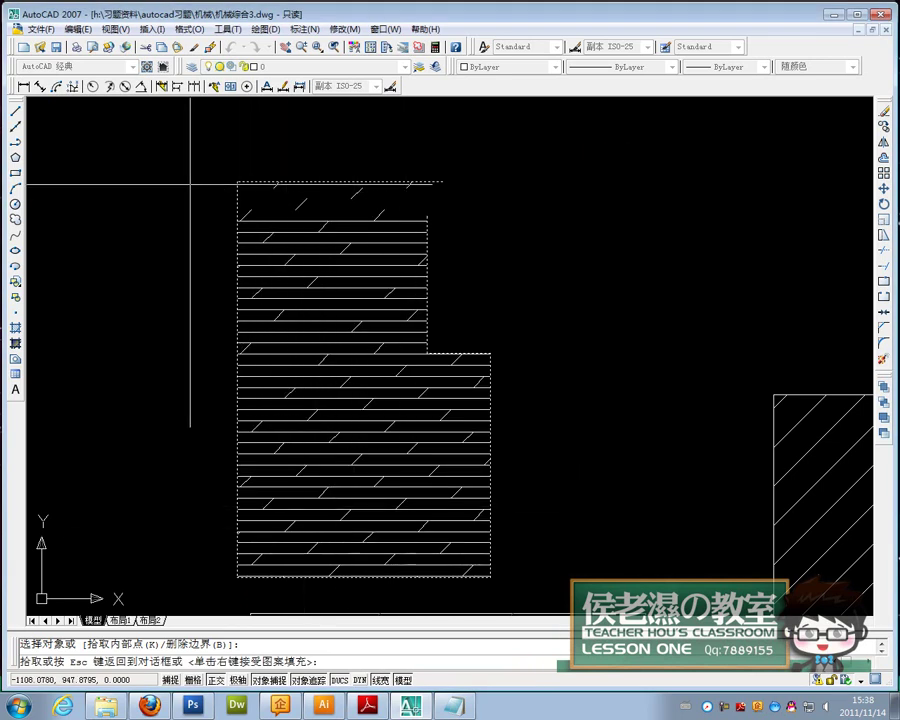
click(366, 235)
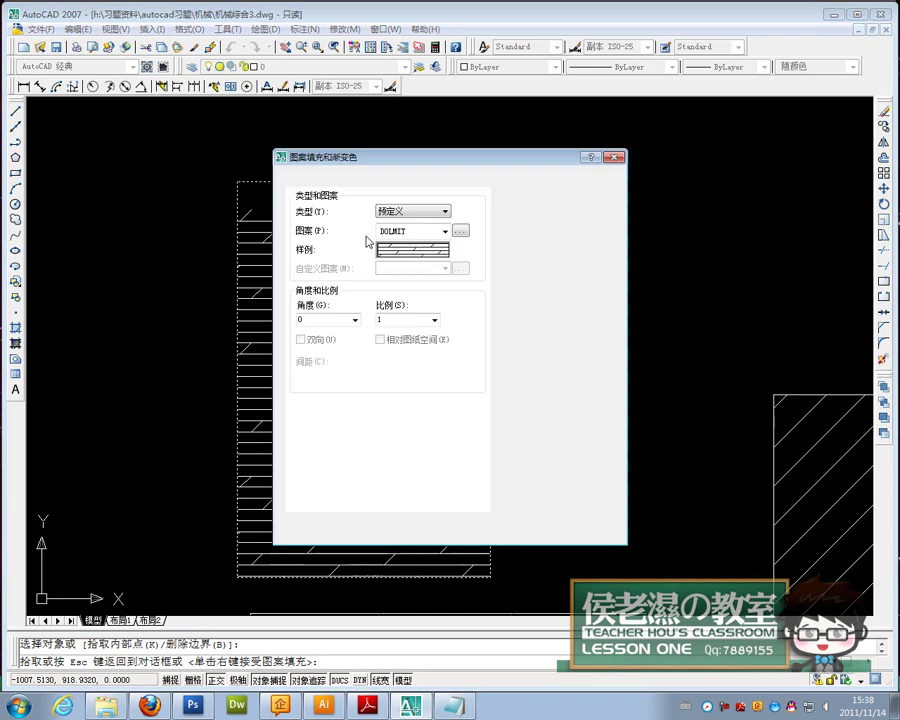
click(613, 158)
Close the gap in the outline with a line from the short vertical edge's upper end to the top edge's right end.
click(17, 113)
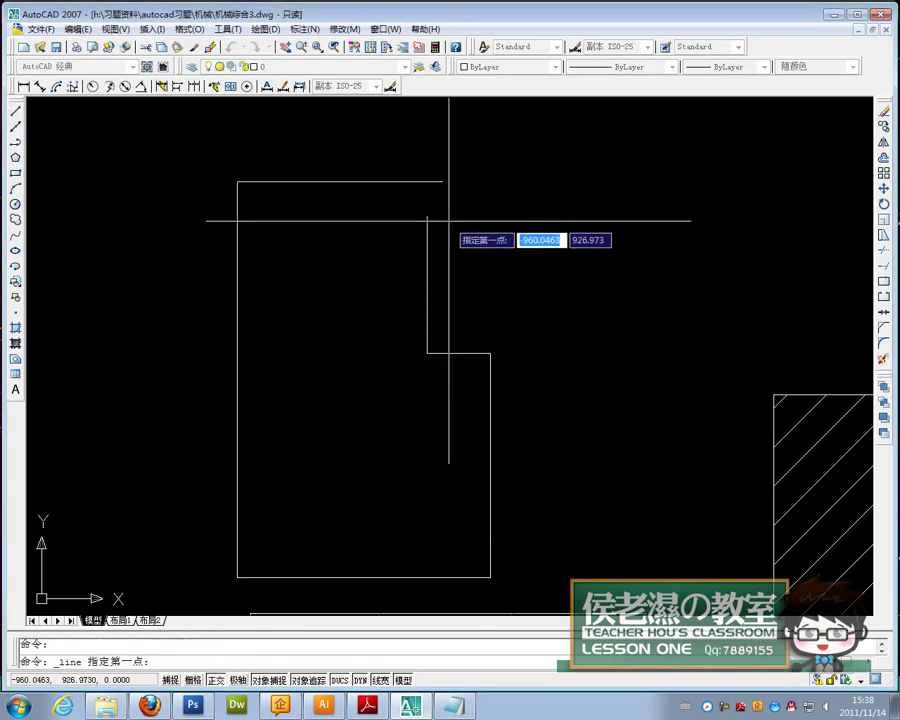
click(427, 216)
click(444, 183)
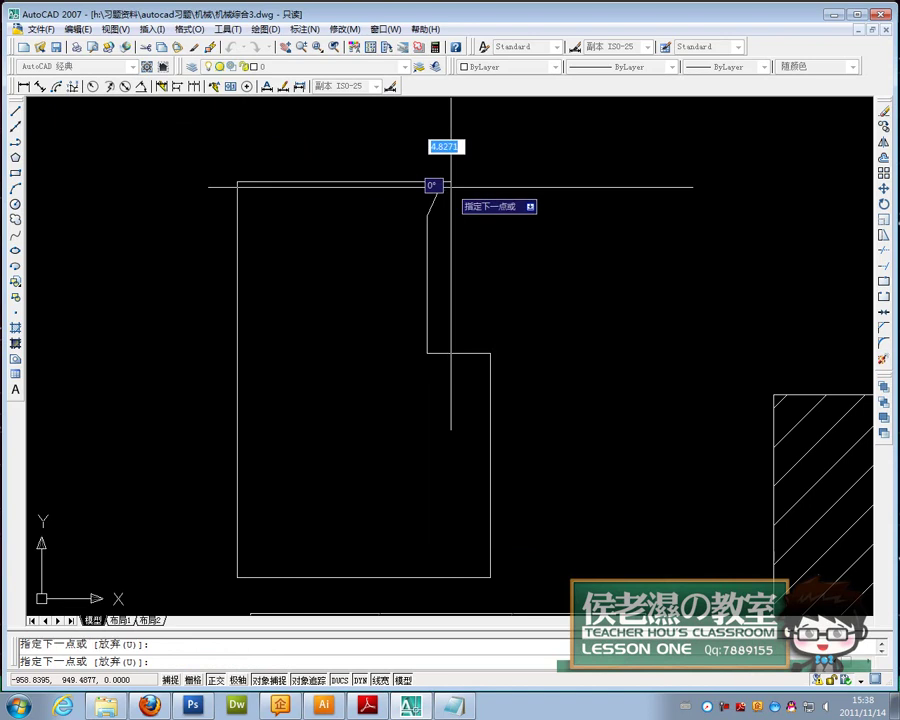
key(Return)
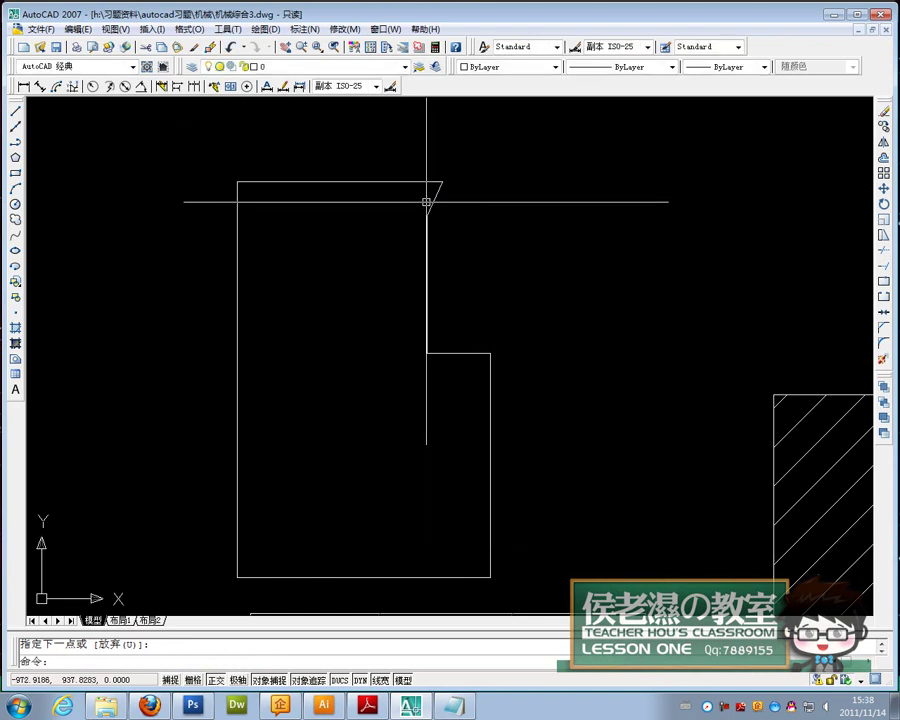
Fill the closed outline with the DOLMIT hatch by picking an interior point, and erase that hatch again.
click(16, 328)
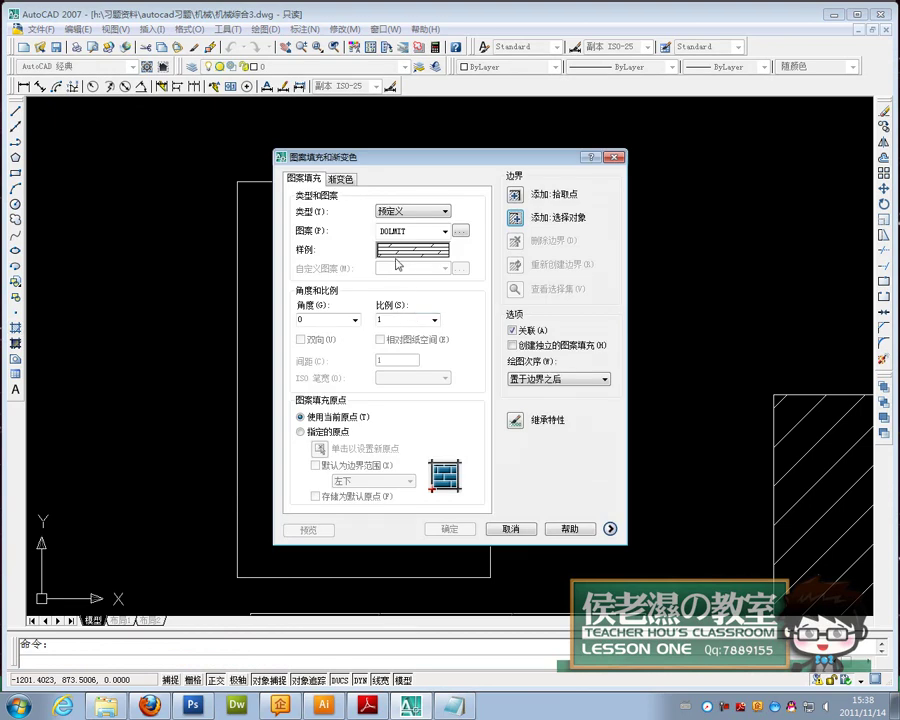
click(516, 197)
click(386, 332)
key(Return)
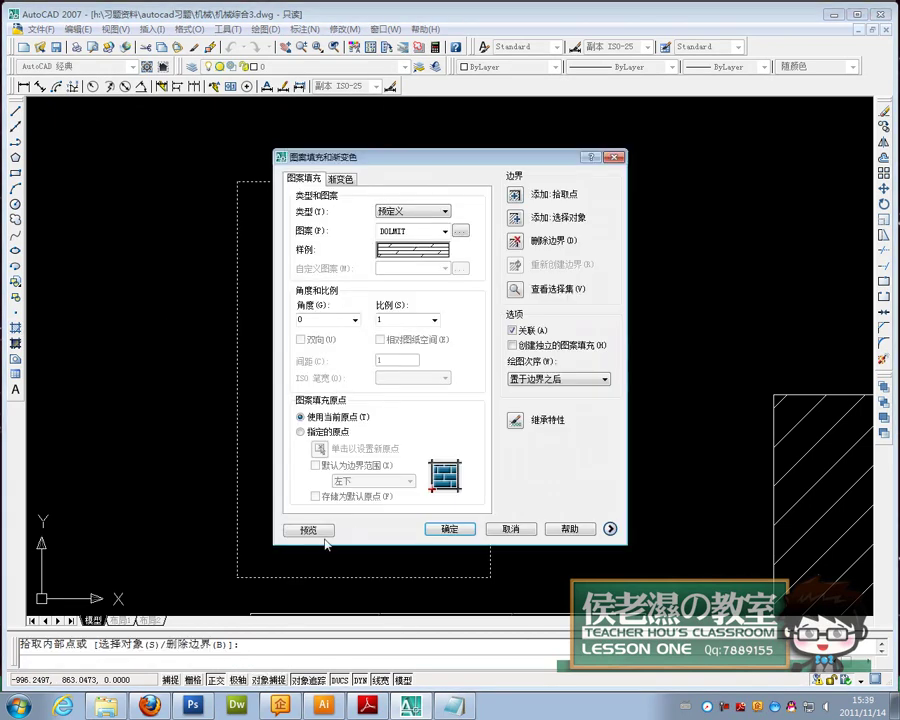
click(465, 531)
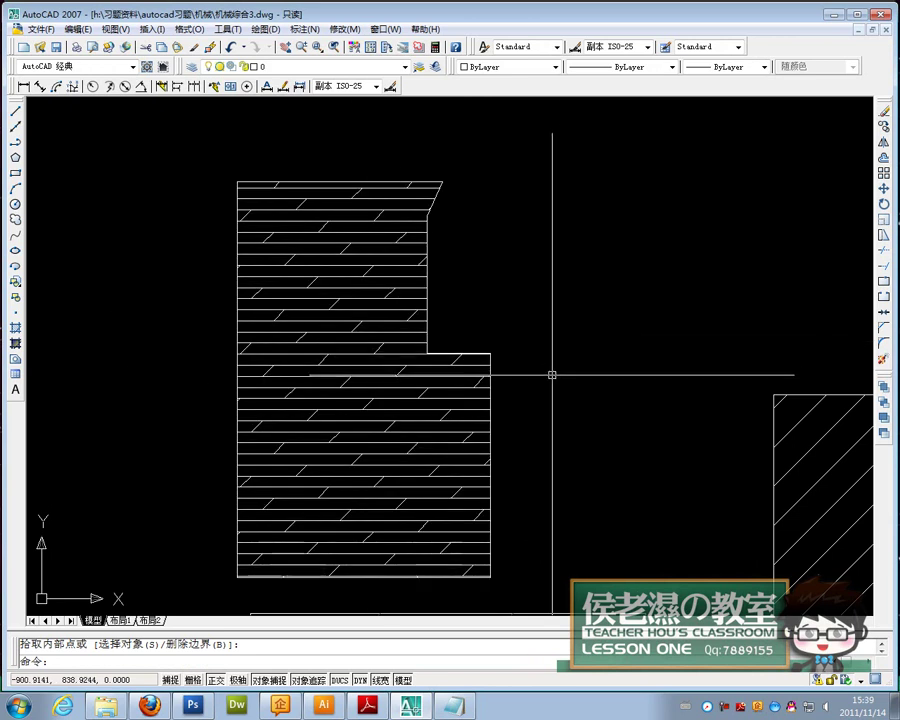
click(399, 430)
key(Delete)
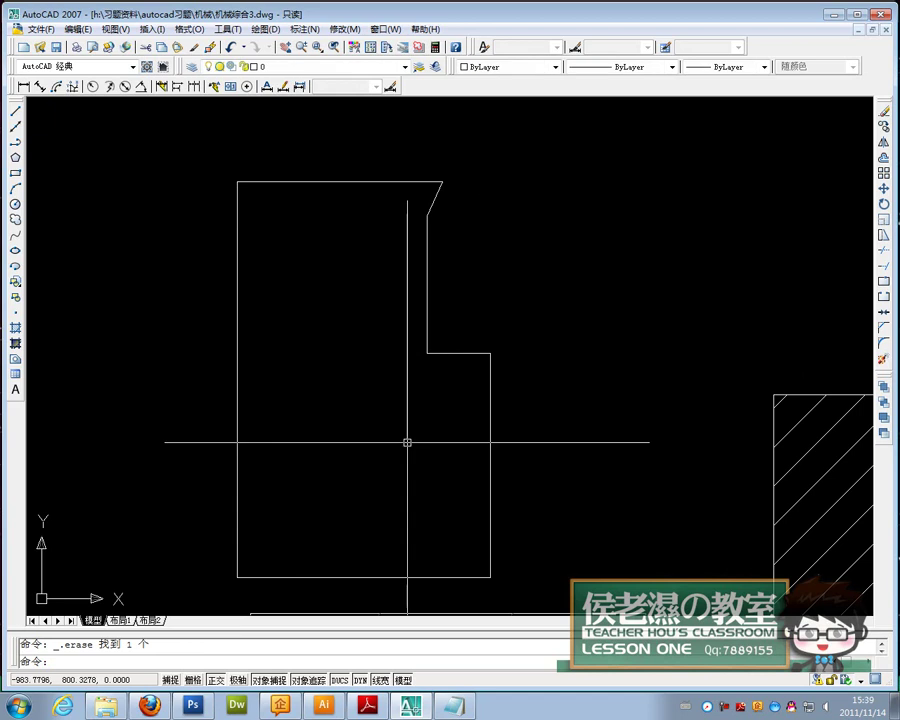
Start a new DOLMIT hatch with the closed outline's interior as boundary and preview it at an angle of 90.
click(15, 328)
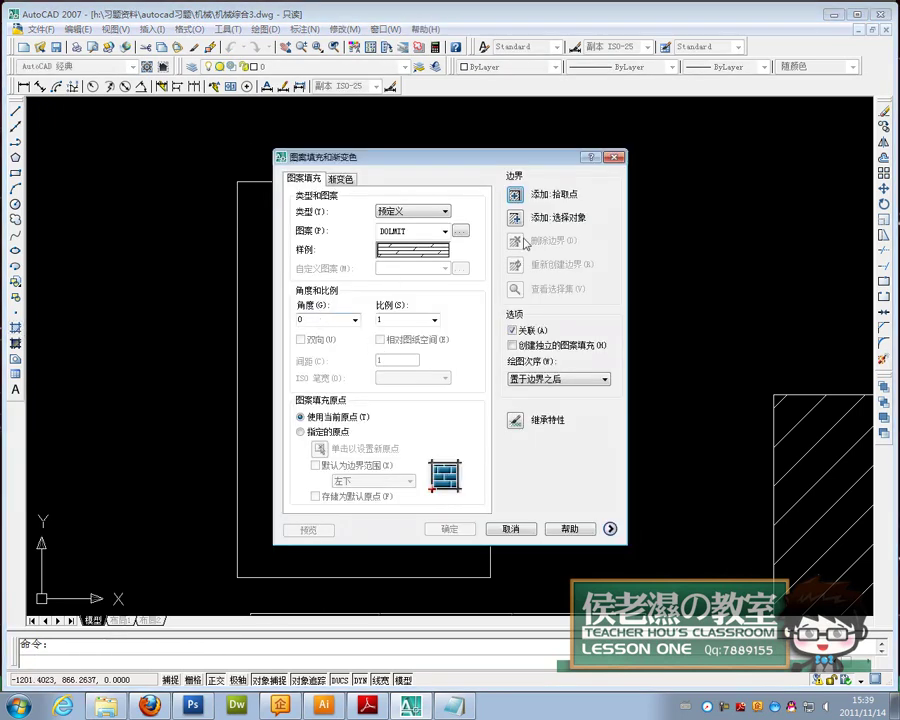
click(523, 193)
click(334, 352)
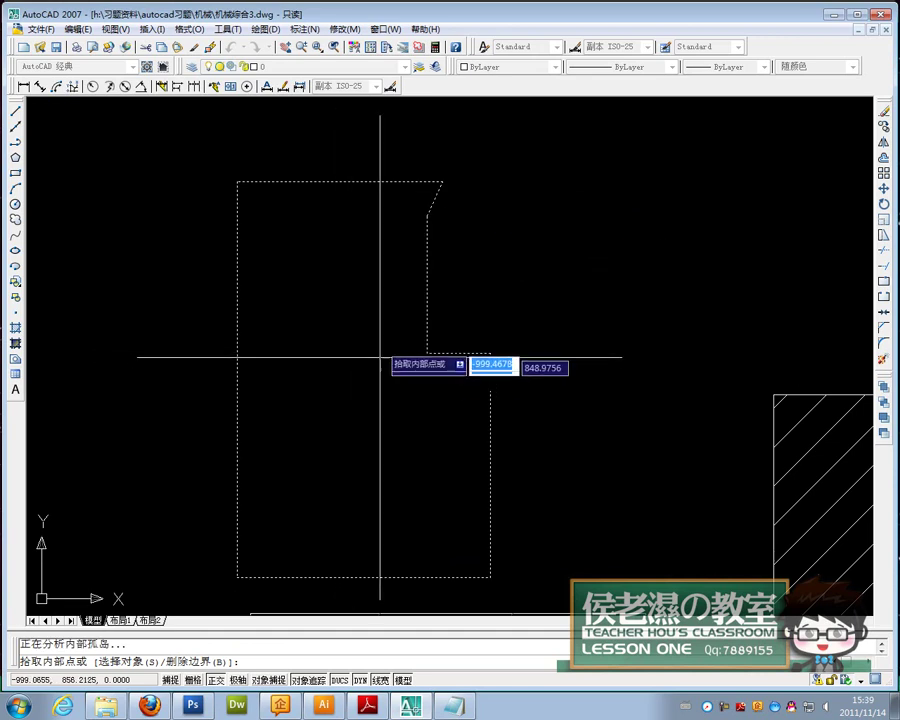
key(Return)
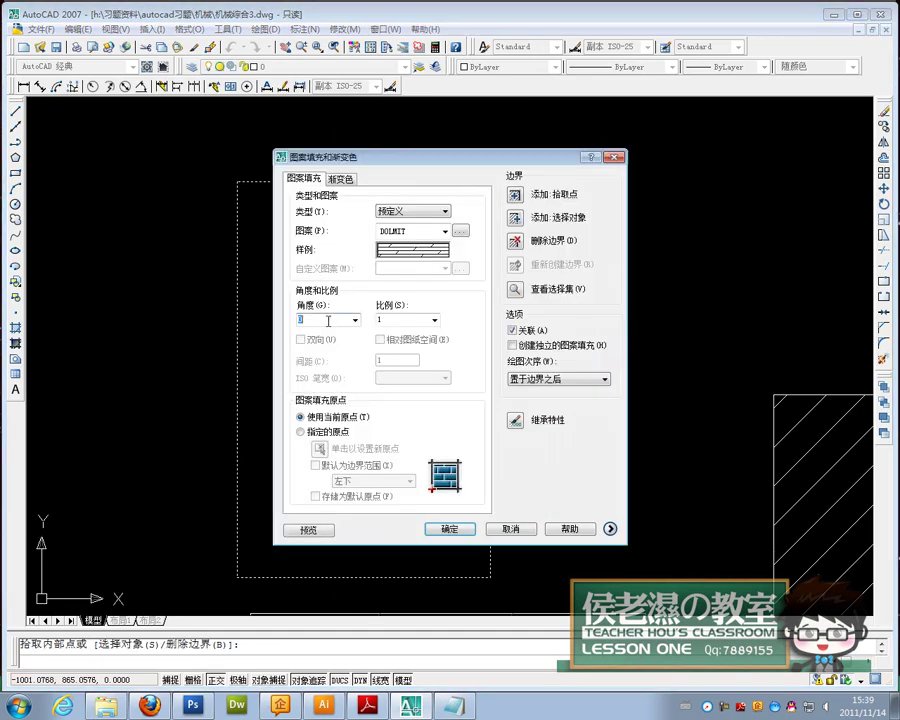
click(309, 529)
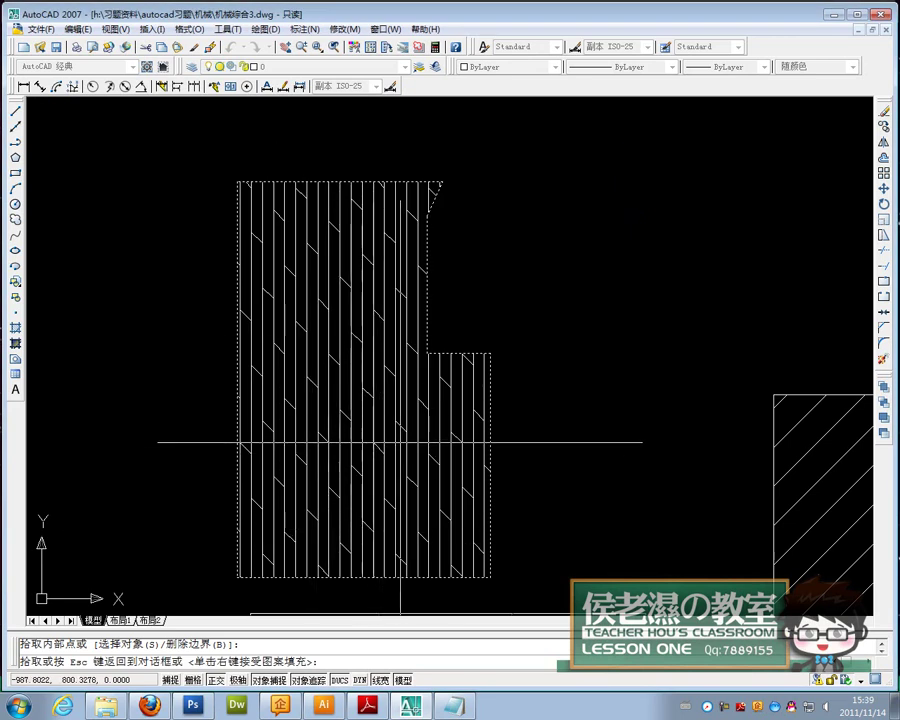
click(430, 408)
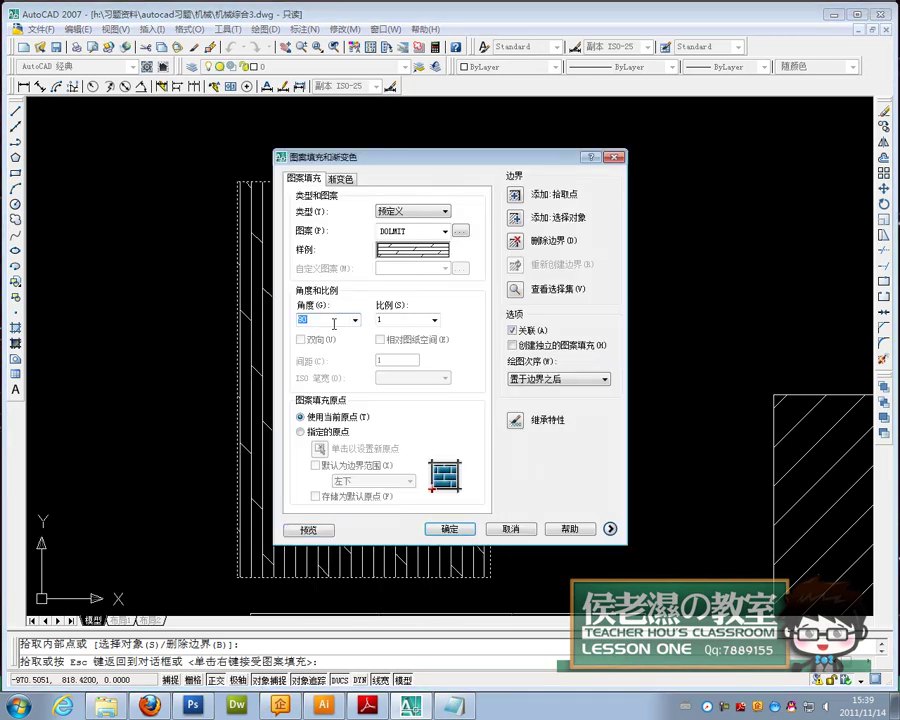
Set the hatch angle to 0, preview the result, and apply the DOLMIT hatch to the outline.
click(307, 532)
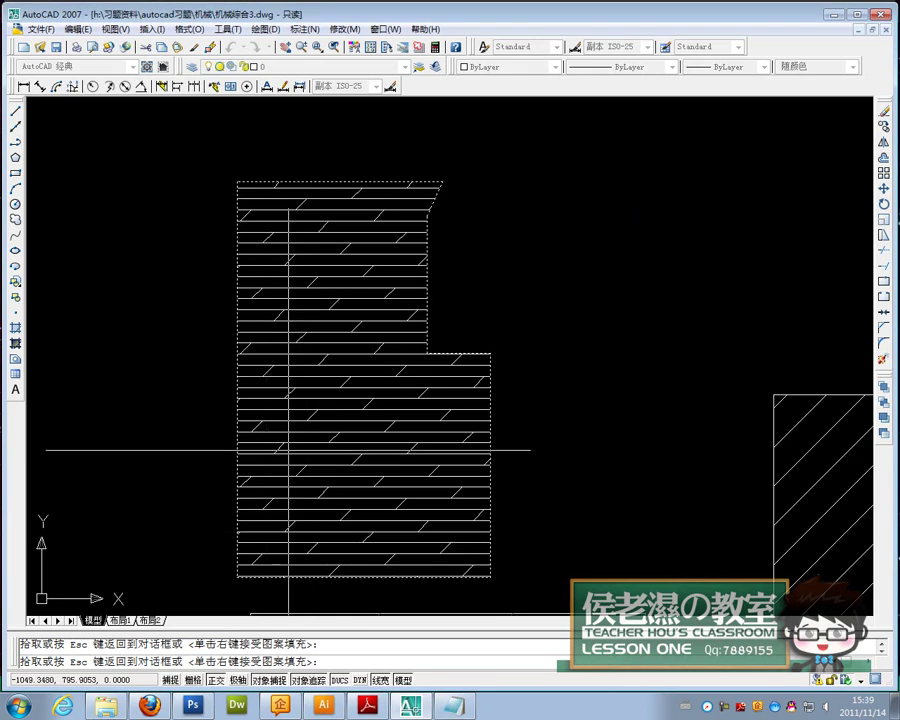
click(385, 413)
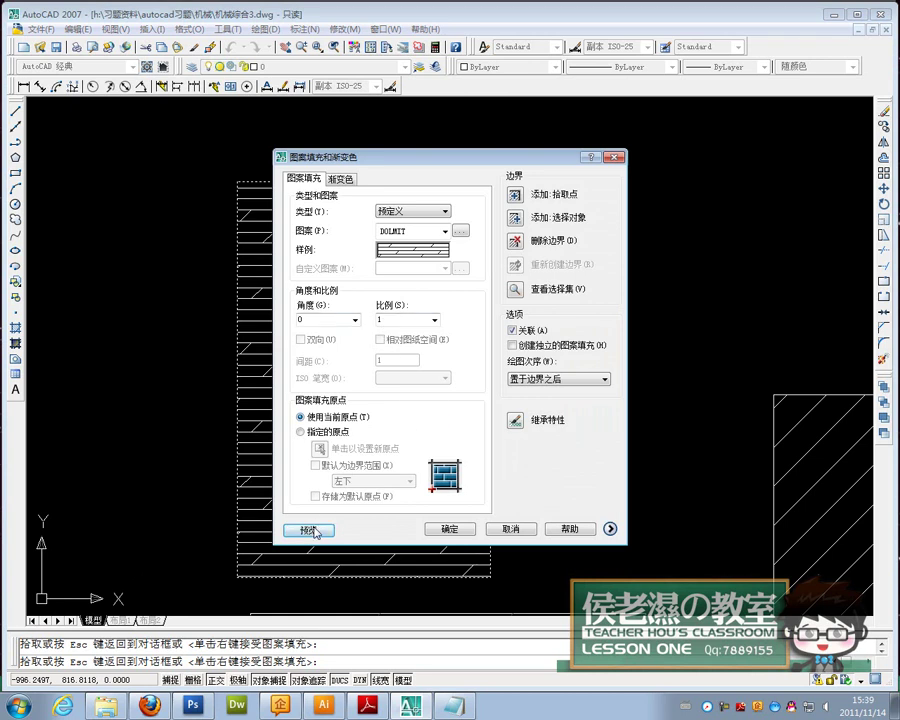
click(446, 529)
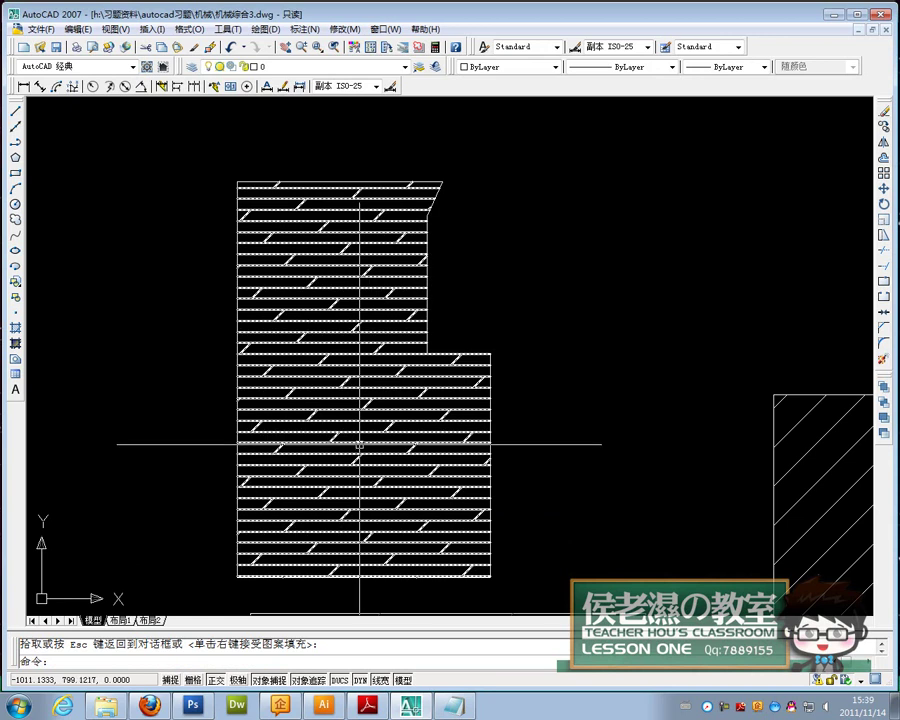
Draw three adjoining thin rectangles in the empty area beside the hatched shapes: two horizontal ones end to end and a vertical one below the right end.
middle_drag(469, 479, 453, 423)
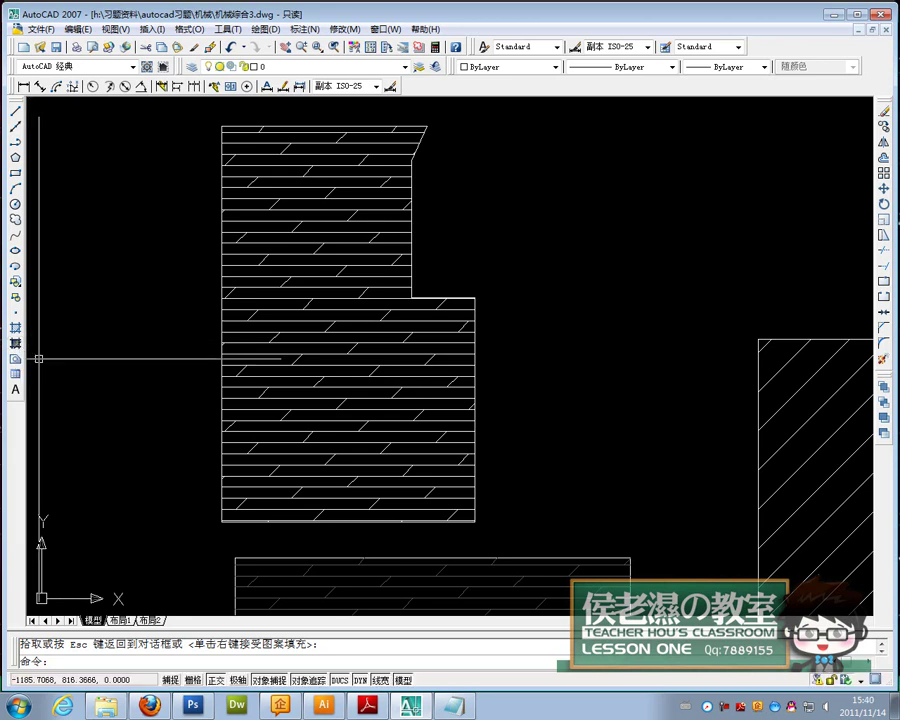
middle_drag(86, 410, 315, 391)
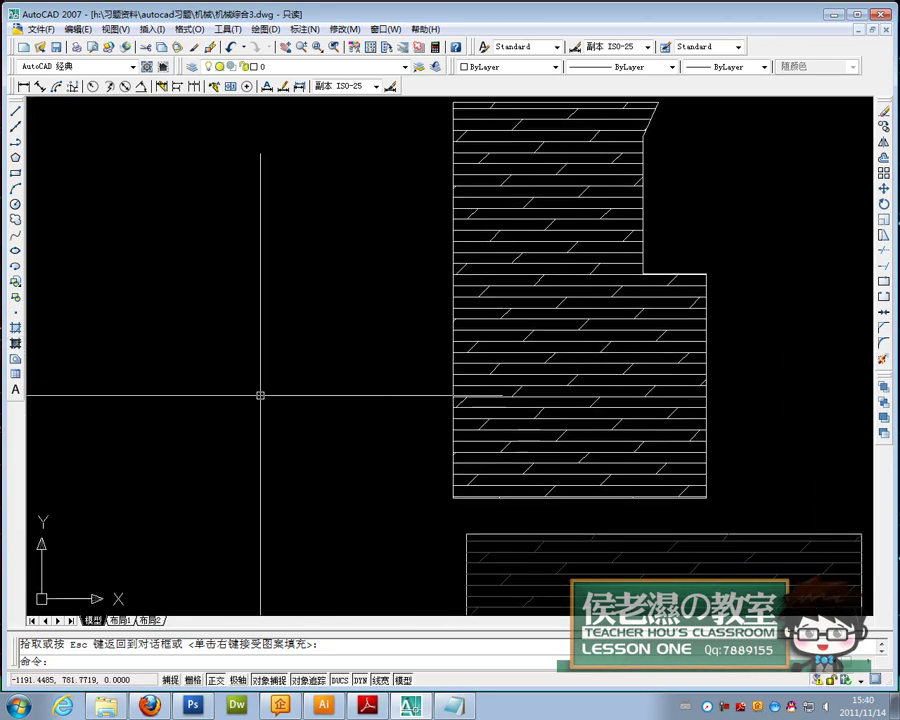
click(15, 172)
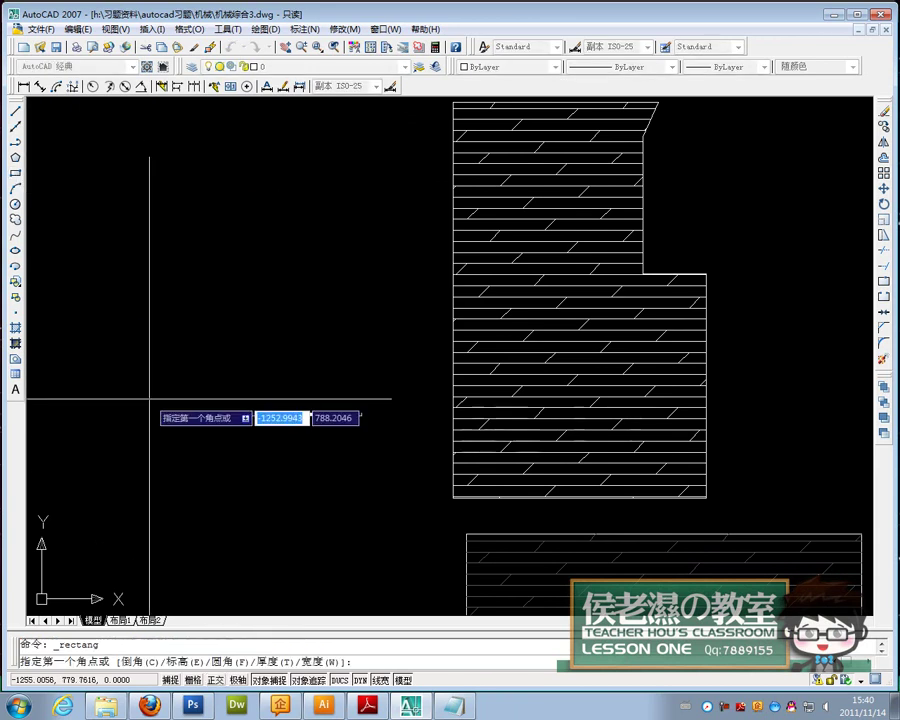
middle_drag(154, 330, 507, 330)
click(111, 340)
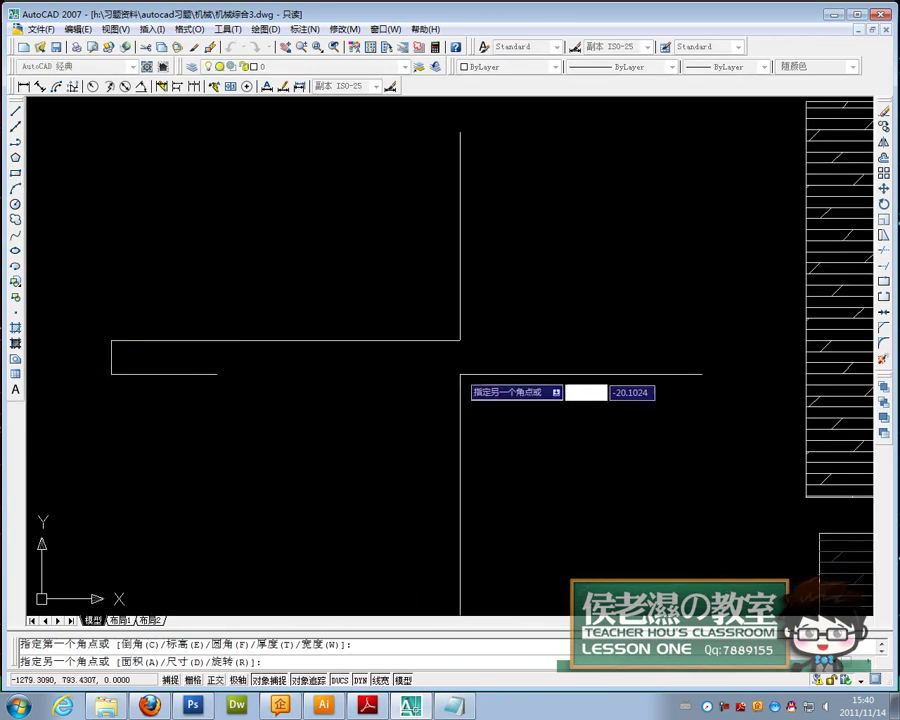
click(453, 363)
key(space)
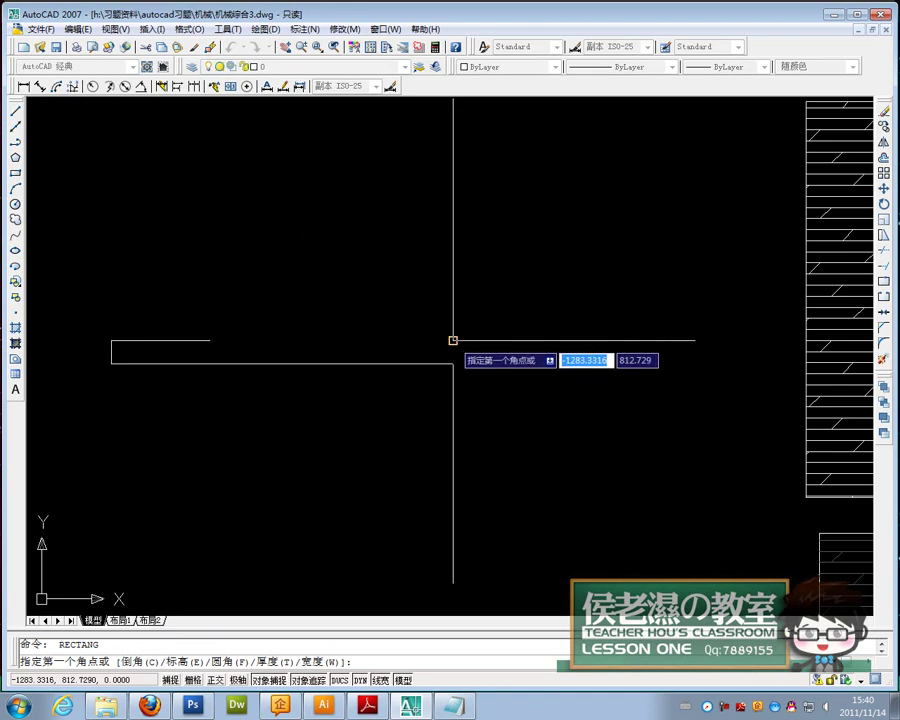
click(453, 341)
click(735, 364)
key(space)
click(735, 364)
click(710, 589)
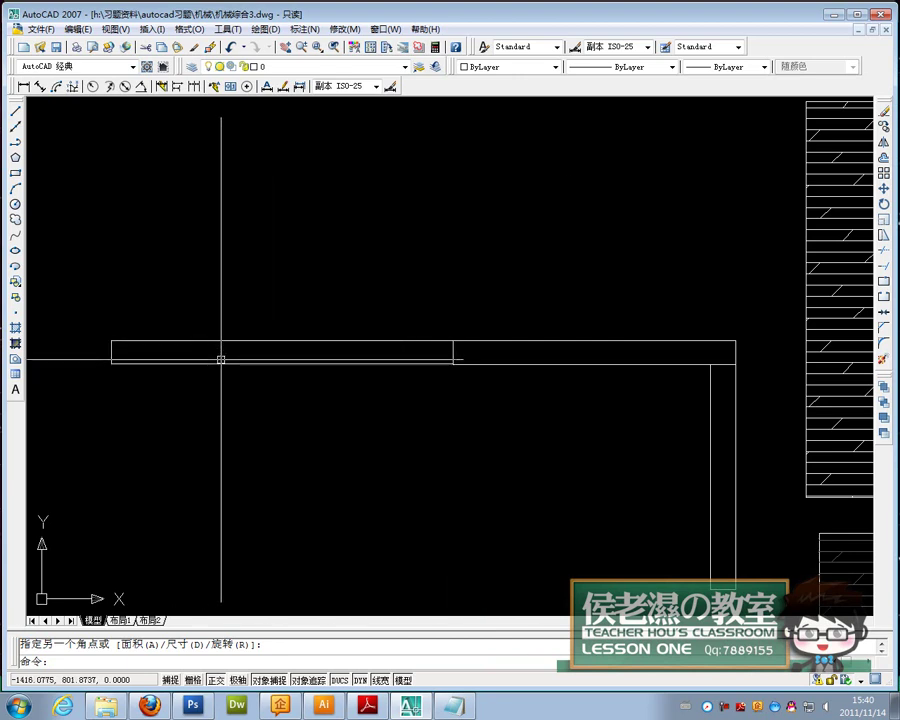
Fill the left horizontal rectangle and the vertical rectangle with a one-color white gradient by picking their interior points.
click(16, 352)
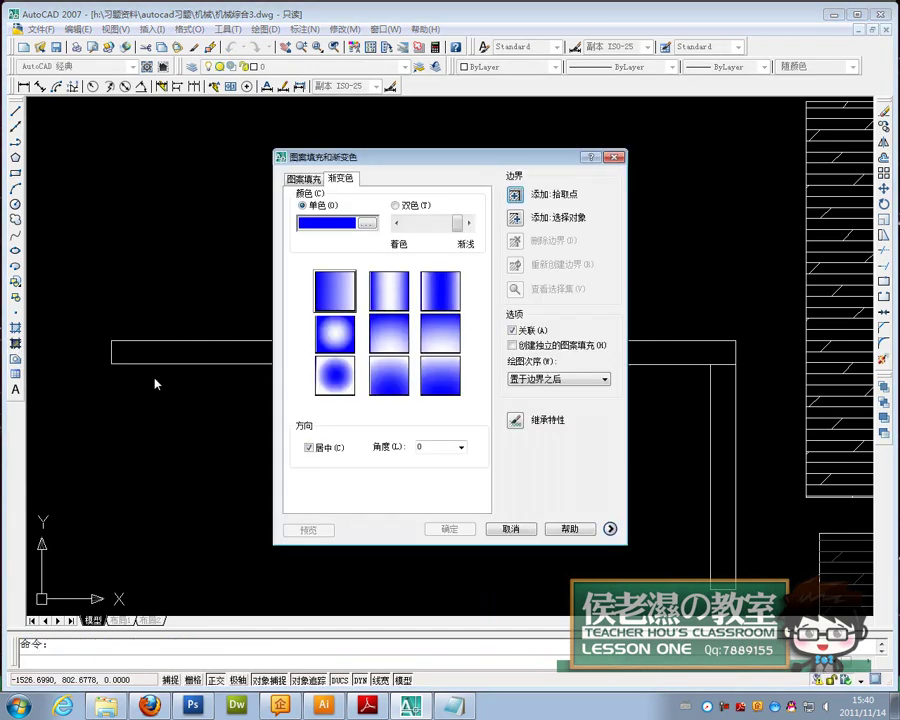
click(367, 224)
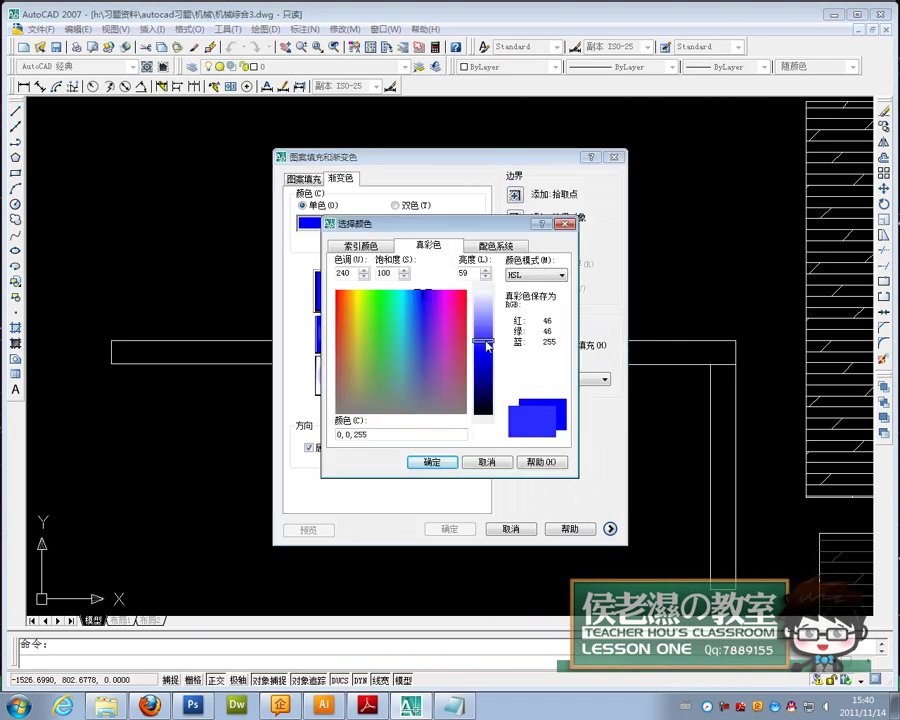
click(437, 460)
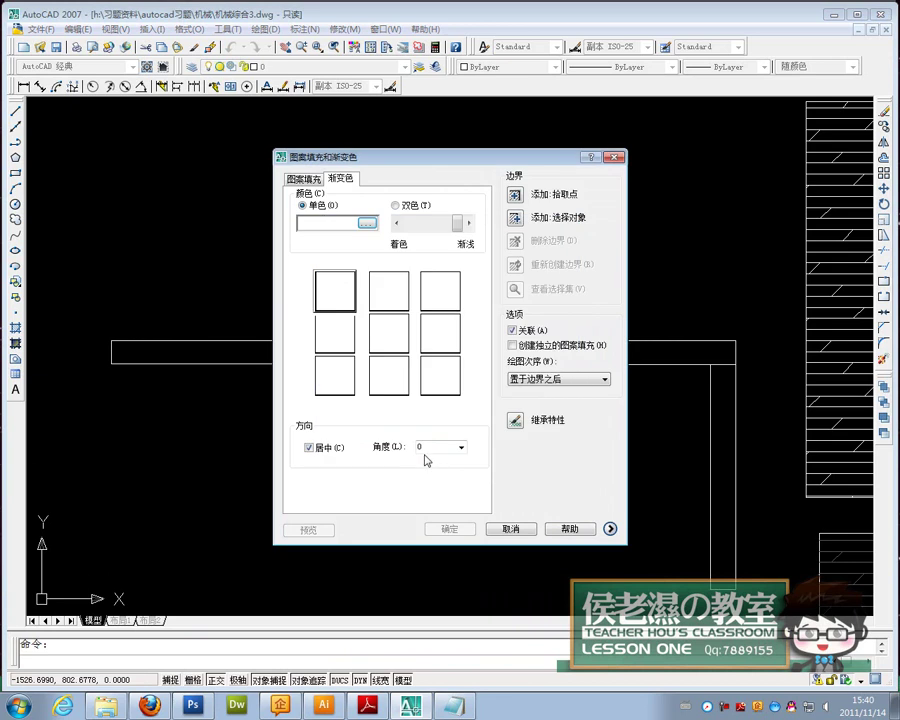
click(513, 197)
click(352, 346)
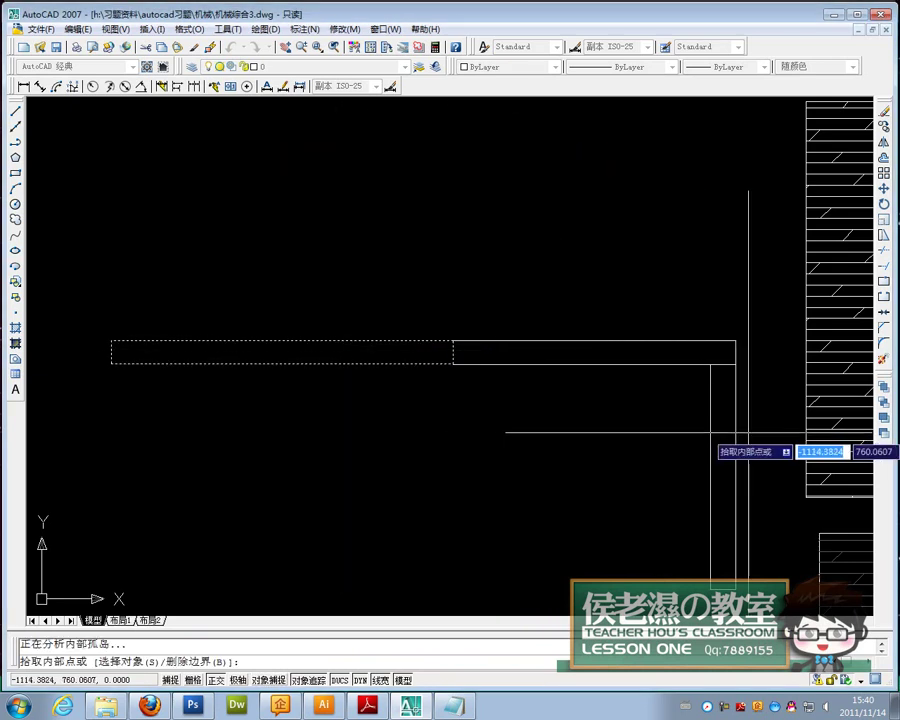
click(728, 438)
key(Return)
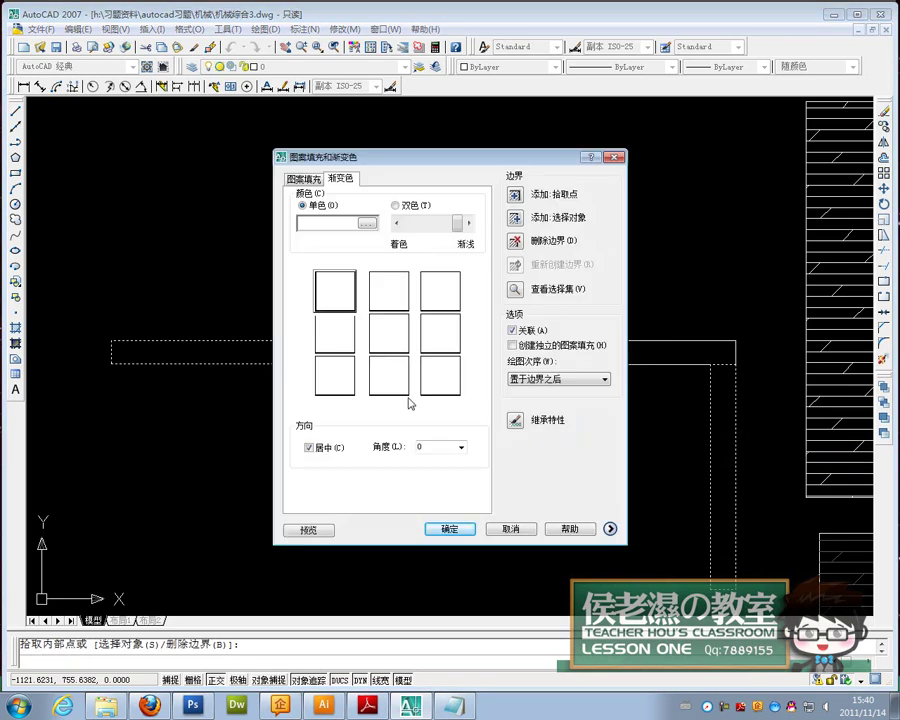
click(445, 529)
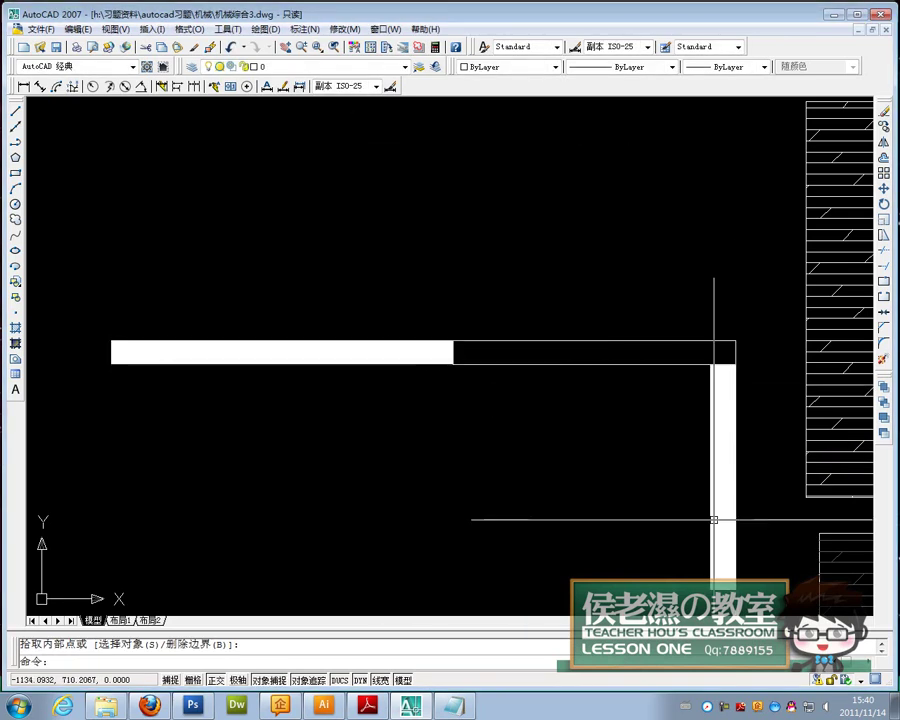
Draw a circle in the empty area below the left end of the white horizontal bar.
scroll(379, 473, down, 2)
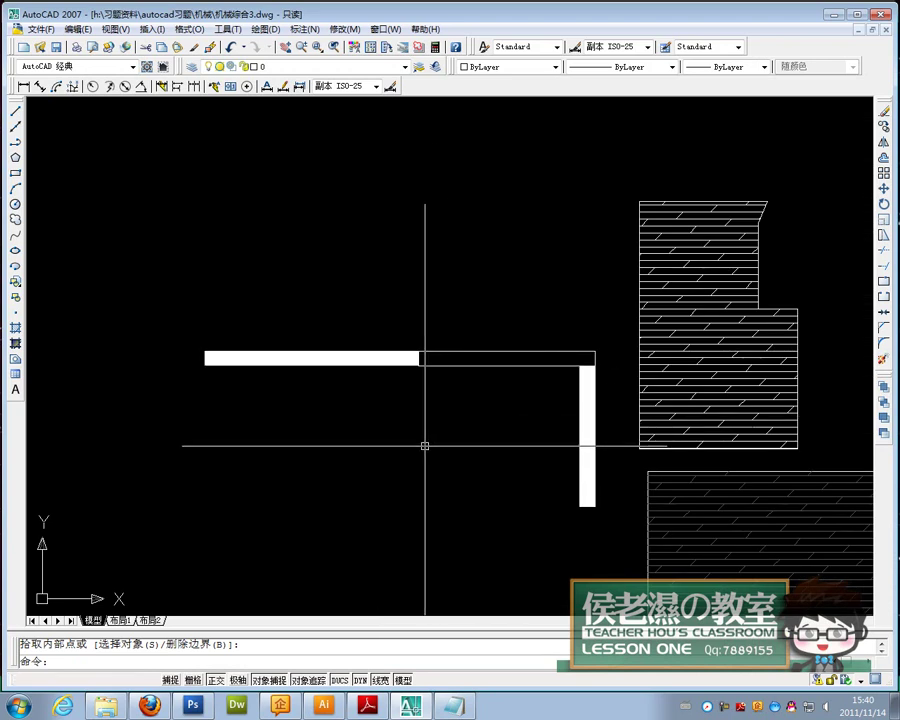
middle_drag(428, 440, 423, 414)
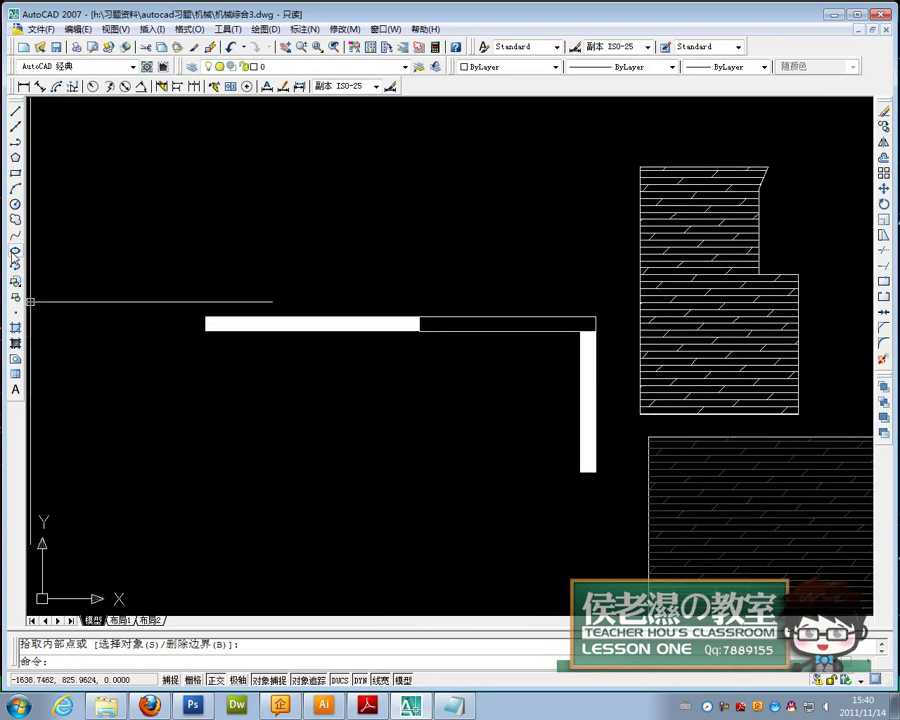
click(16, 205)
click(182, 507)
click(195, 555)
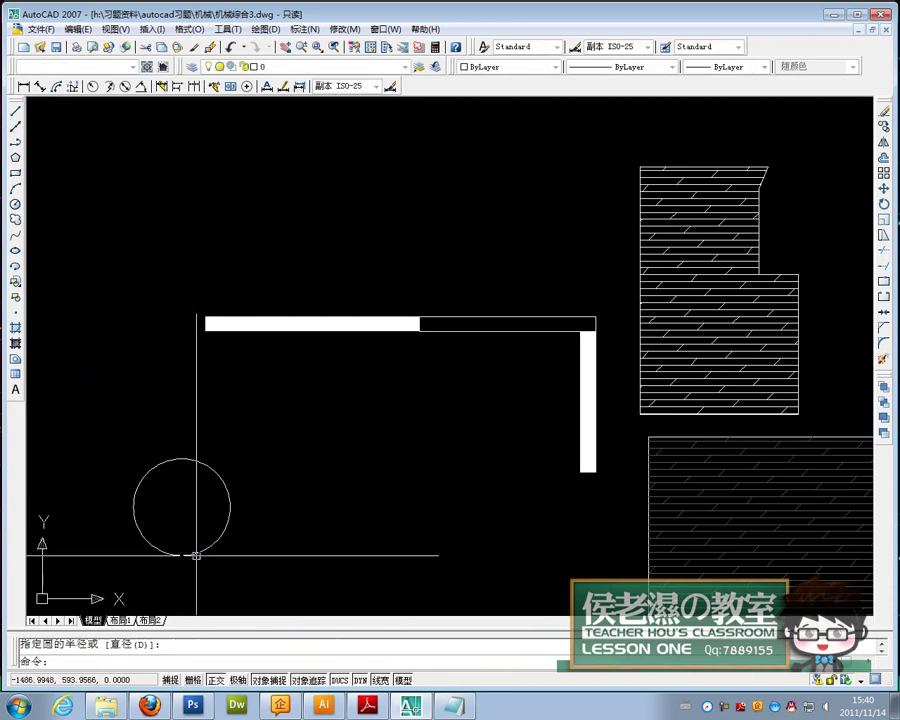
Fill the circle with a one-color red gradient (255,5,5), shifting the shade-tint setting to mid-range for a solid red.
click(15, 357)
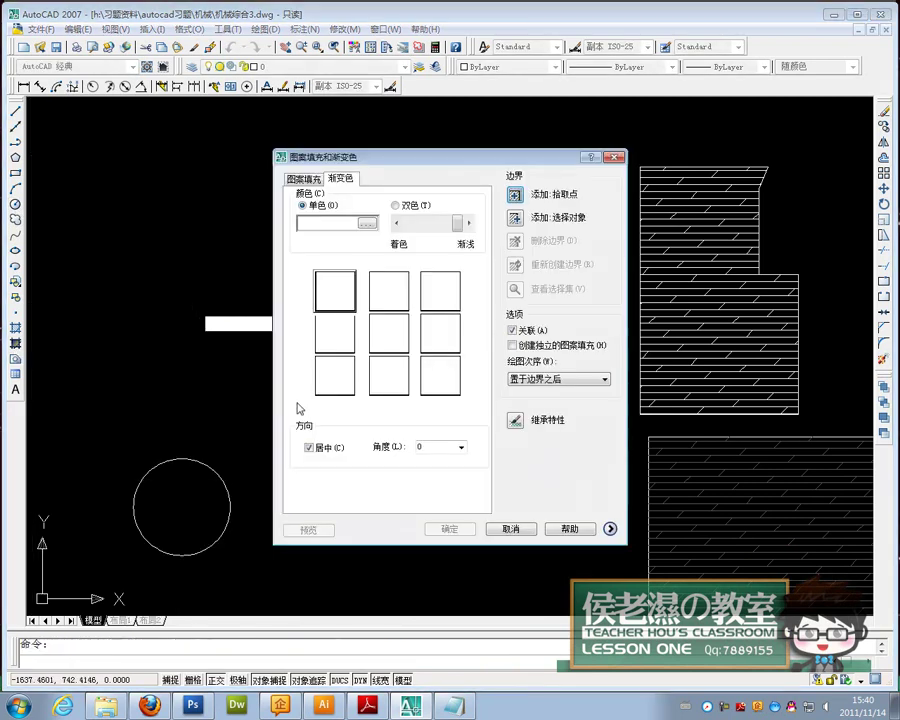
click(367, 224)
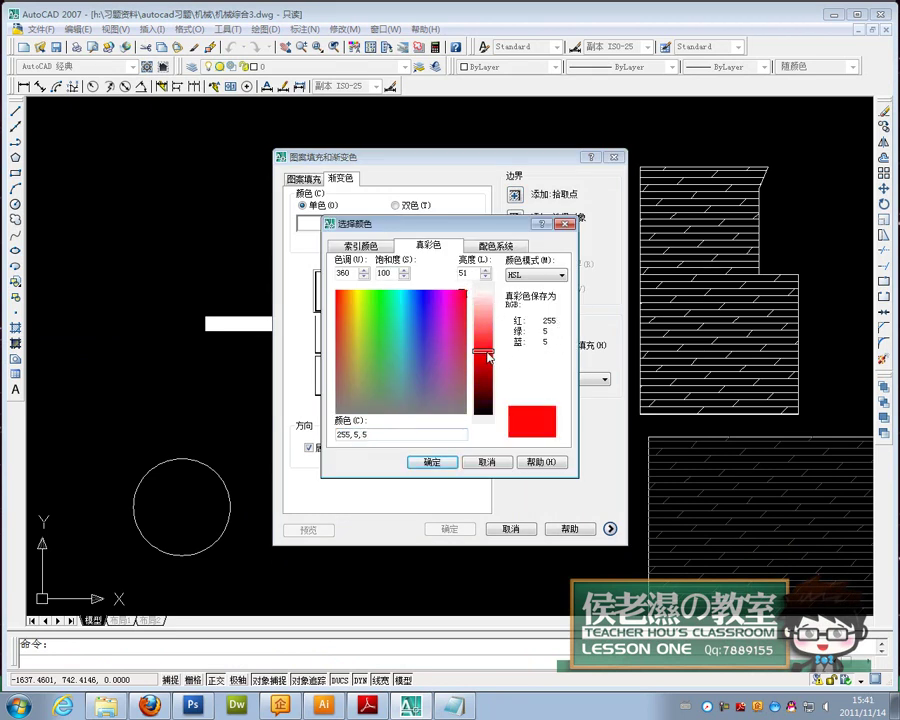
click(427, 463)
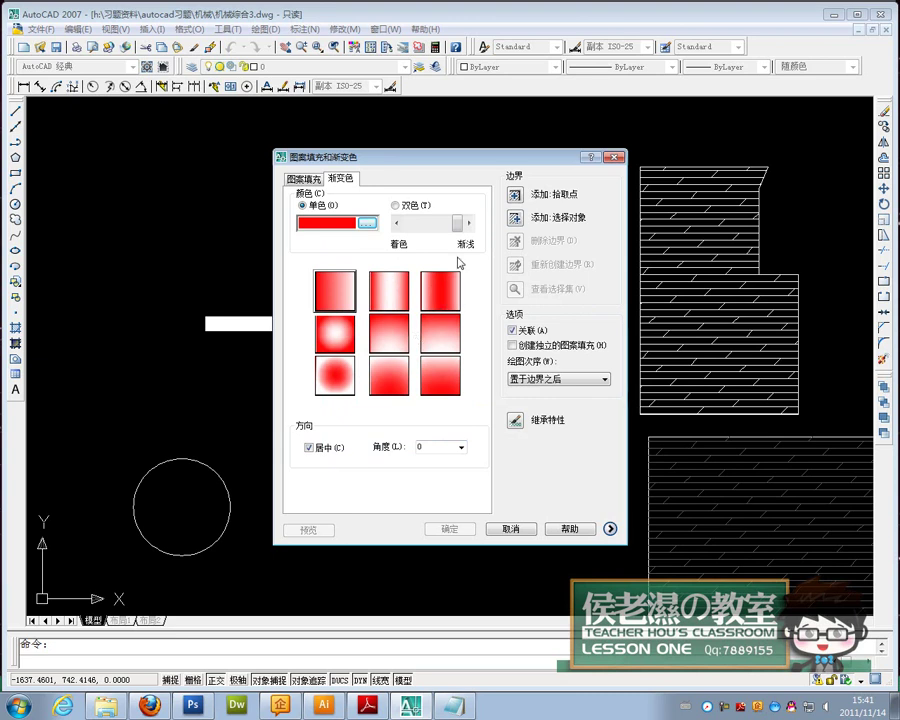
mouse_move(457, 223)
mouse_down()
mouse_move(428, 234)
mouse_move(436, 235)
mouse_up()
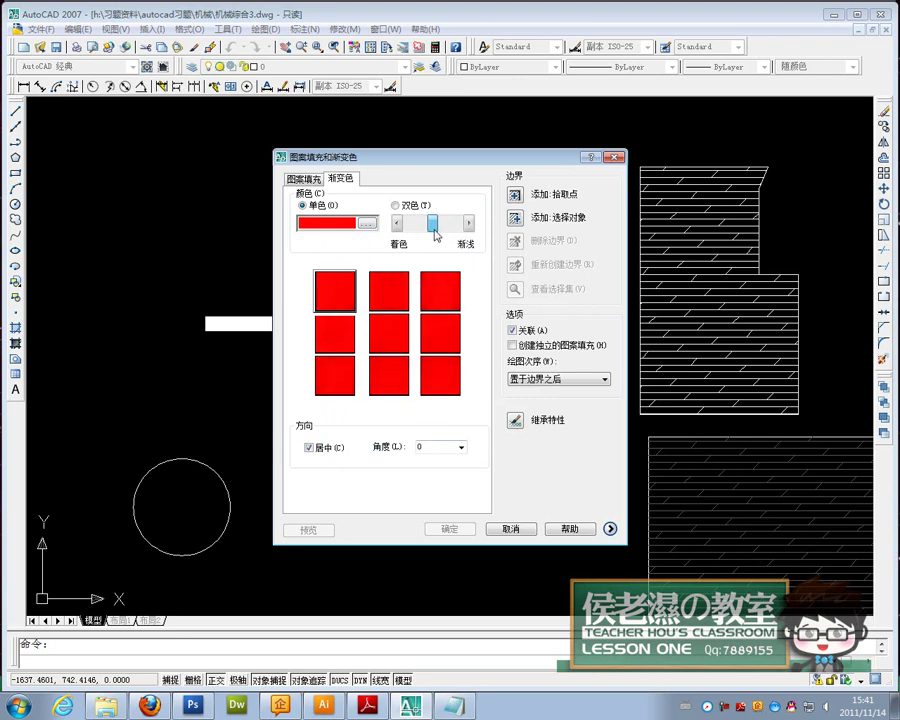
click(514, 195)
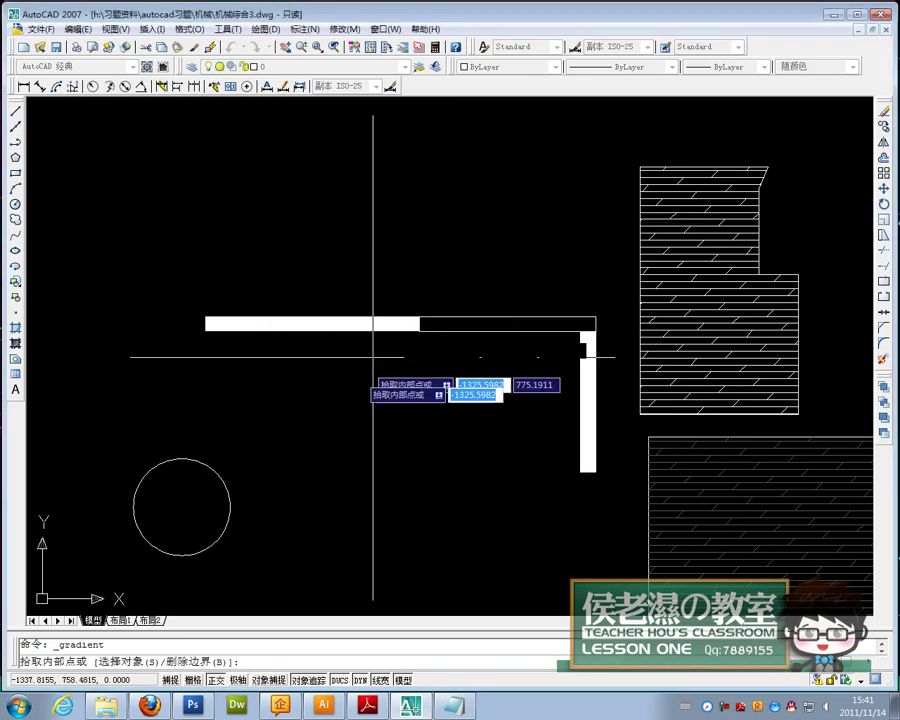
click(221, 495)
key(Return)
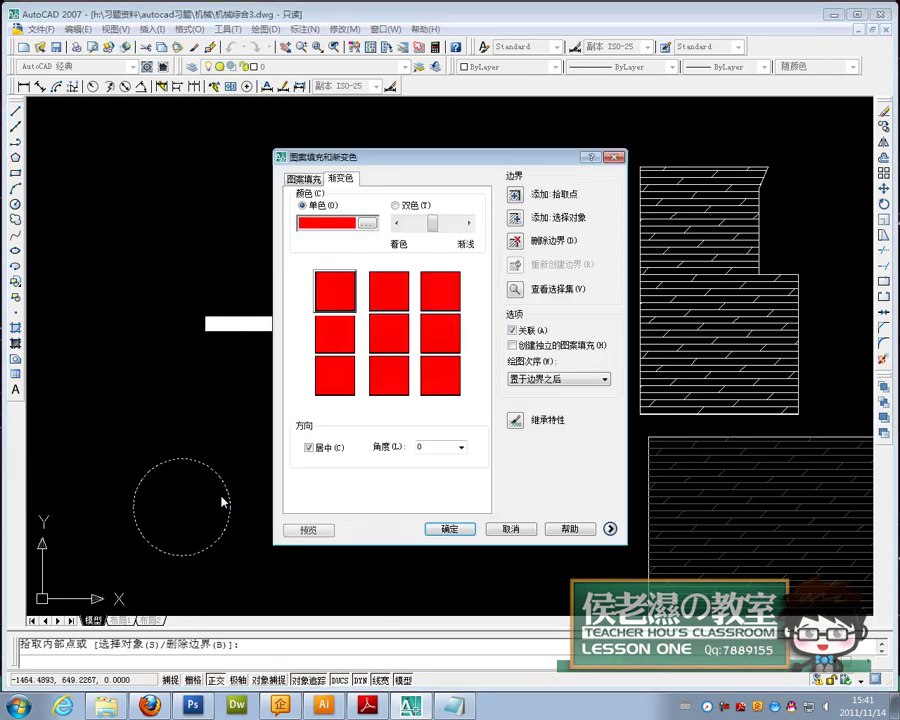
click(445, 529)
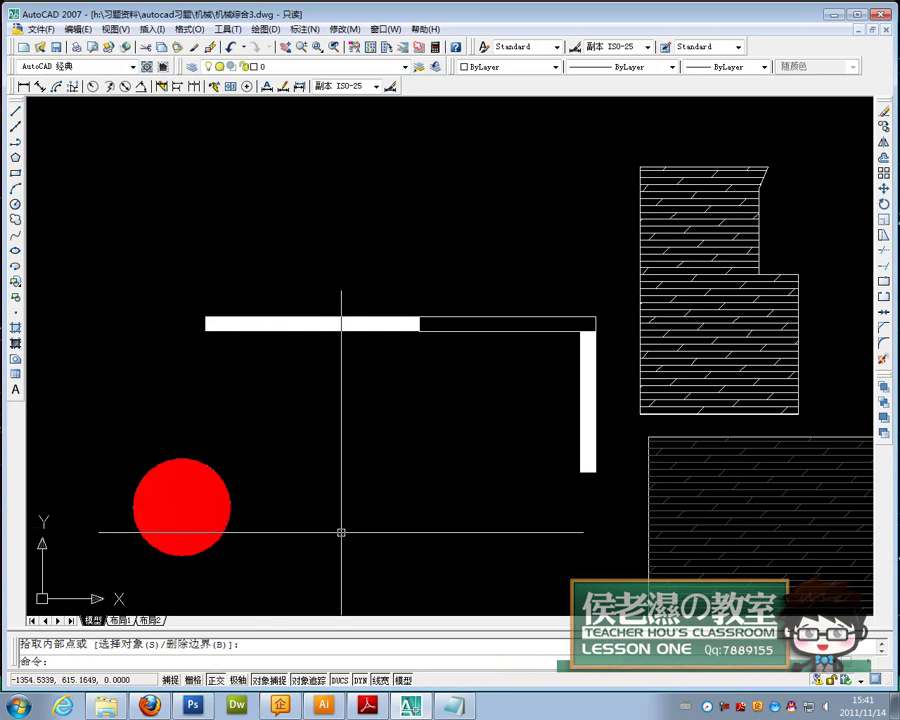
middle_drag(346, 532, 312, 449)
click(645, 290)
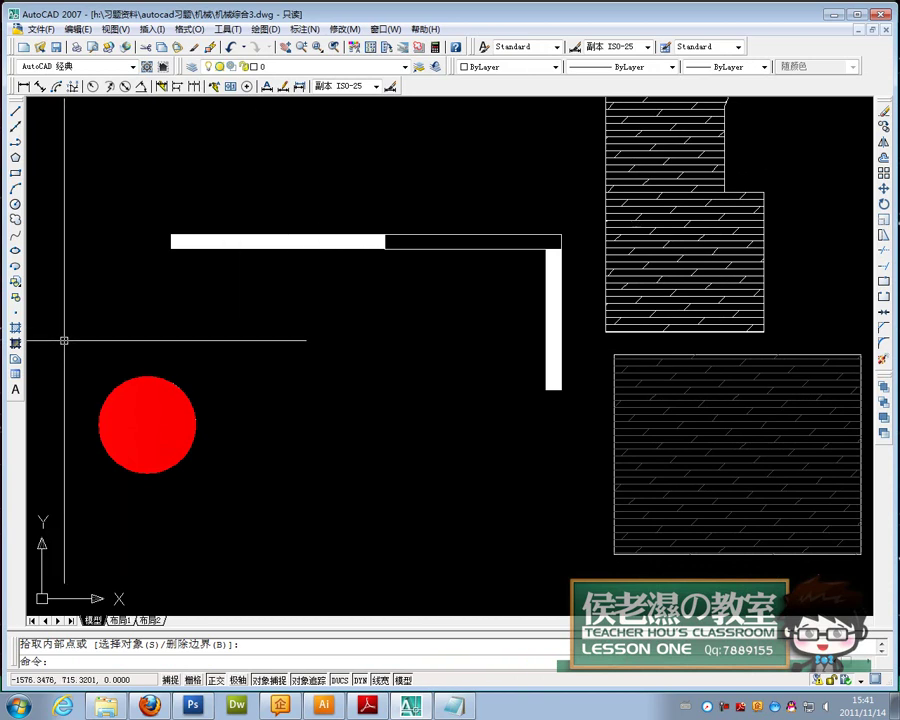
Switch to the 1.txt notes in Notepad and begin a new heading reading 图案填充和 below the 椭圆弧 notes.
click(458, 711)
scroll(352, 398, down, 3)
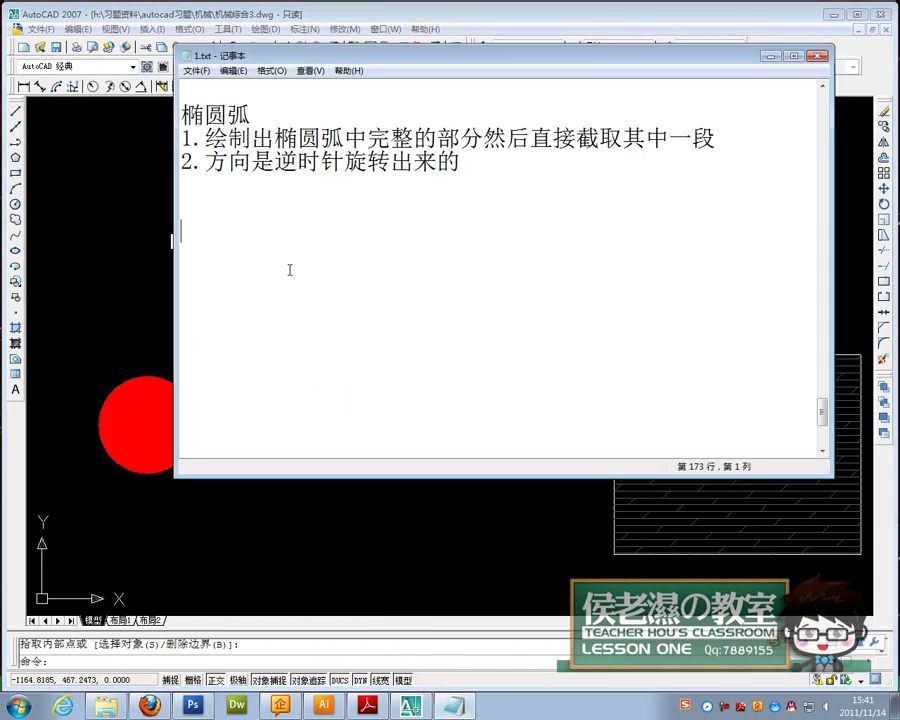
text(tya)
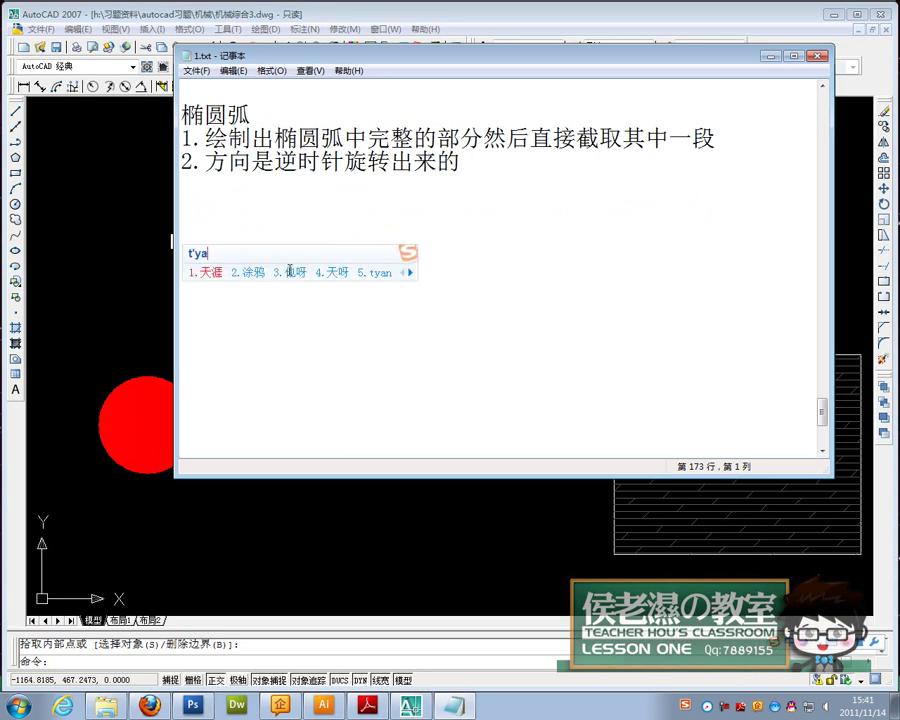
key(BackSpace)
key(BackSpace)
text(un)
key(BackSpace)
text(an)
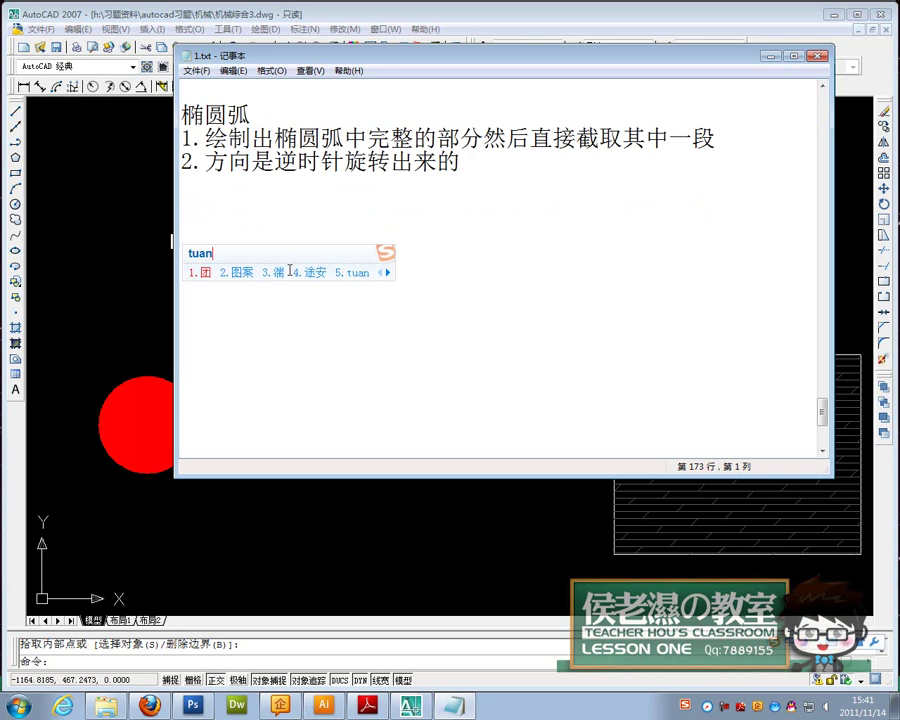
text(2tianch)
key(space)
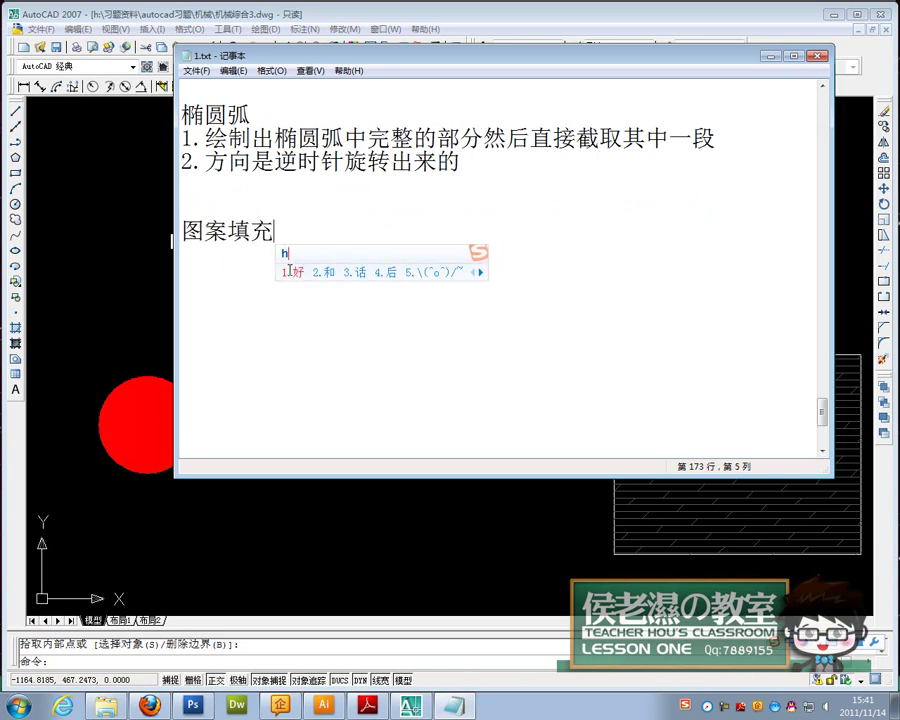
text(he)
key(space)
text(bianjiana)
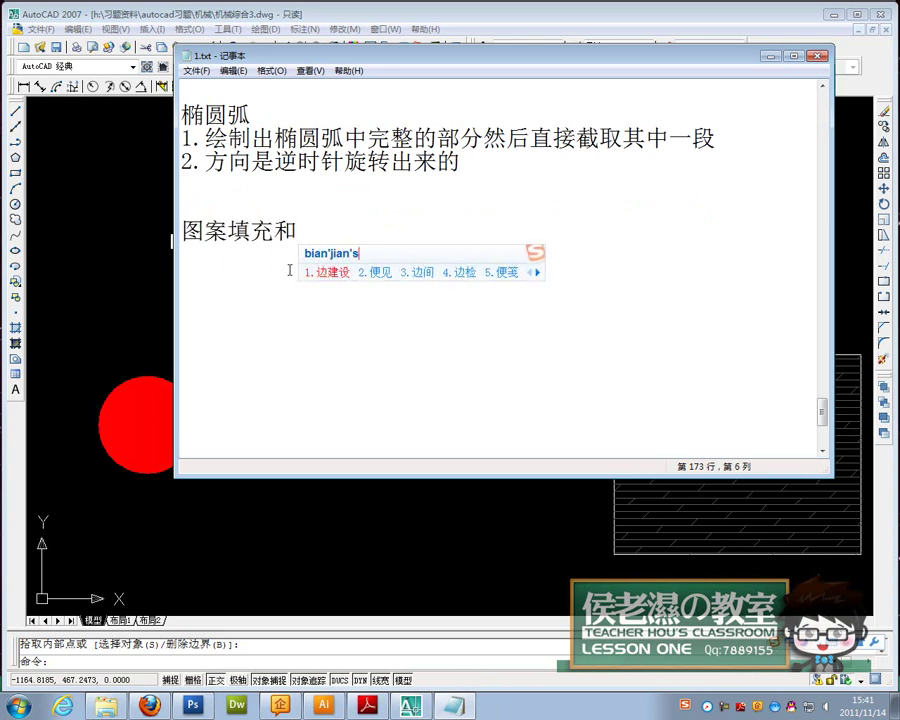
key(BackSpace)
key(BackSpace)
key(BackSpace)
key(BackSpace)
key(BackSpace)
text(bians)
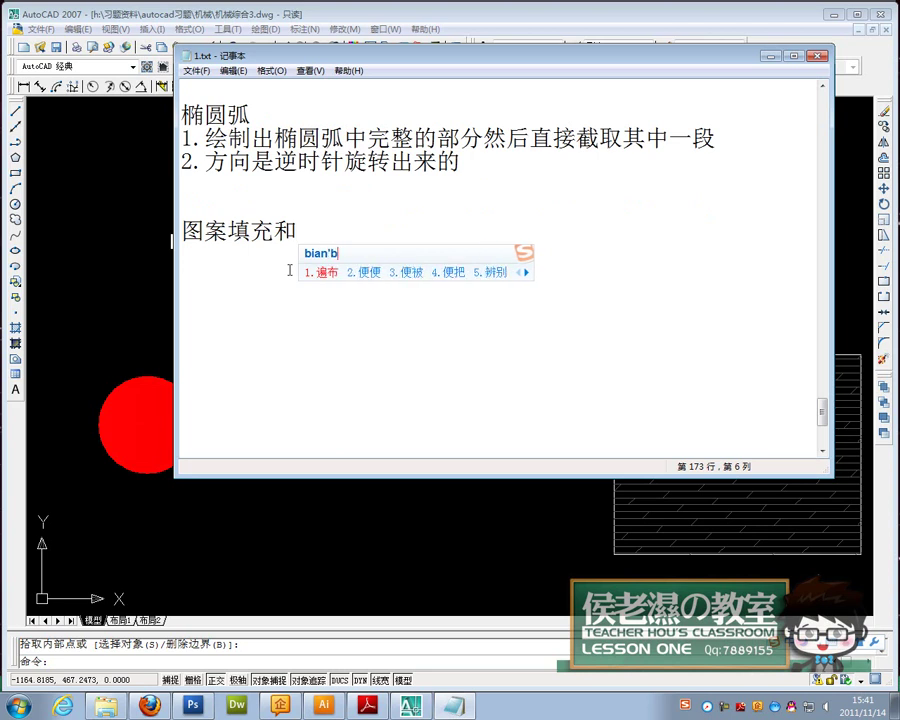
key(BackSpace)
key(BackSpace)
key(BackSpace)
key(BackSpace)
key(BackSpace)
key(BackSpace)
key(BackSpace)
key(BackSpace)
key(BackSpace)
Complete the heading with 渐变色 and add the command shortcut bh after a gap on the same line.
text(jianbians)
key(space)
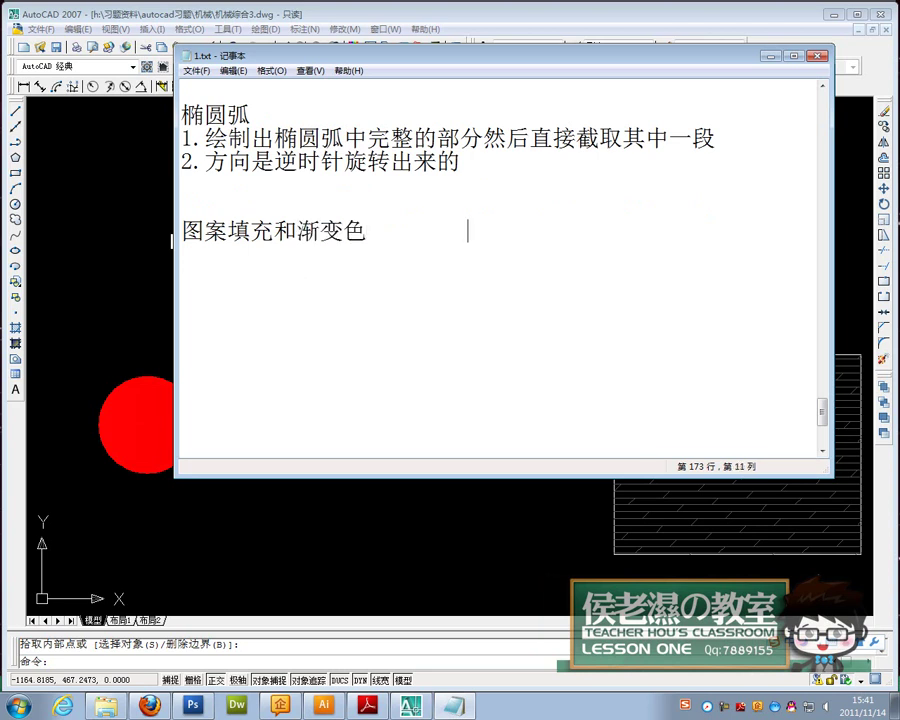
text(bh)
key(Return)
Add the subheading 图案填充 on a new line below the heading, followed by a line break.
key(Return)
text(tuan)
key(space)
text(tianchong)
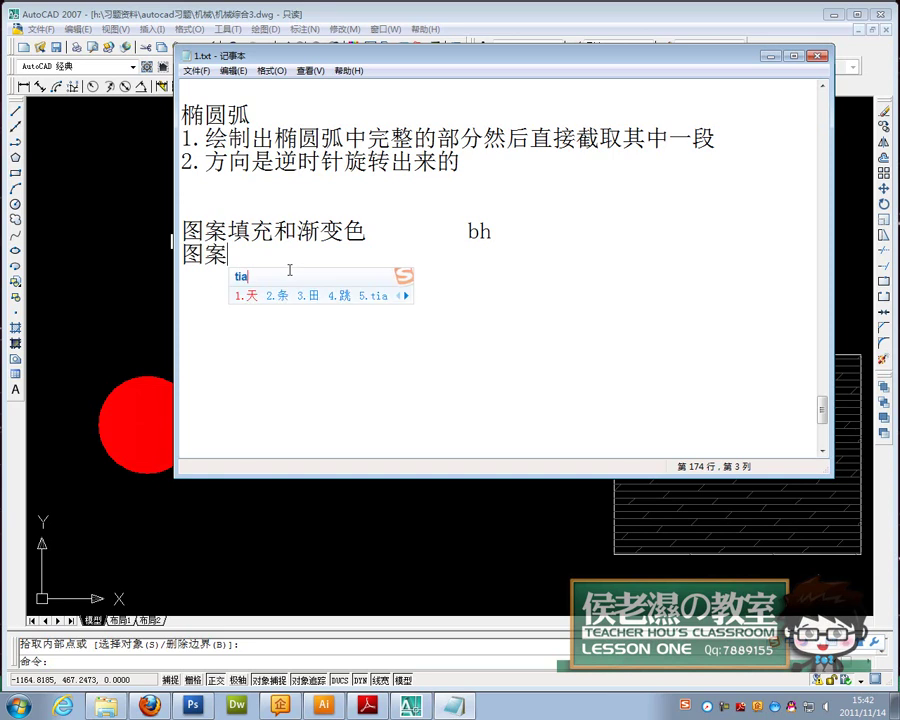
key(space)
key(Return)
text(xuanzhuan)
key(space)
key(BackSpace)
key(BackSpace)
Write the indented first item 1.选择图案 under the 图案填充 subheading.
text(xuanze)
key(space)
text(tuan)
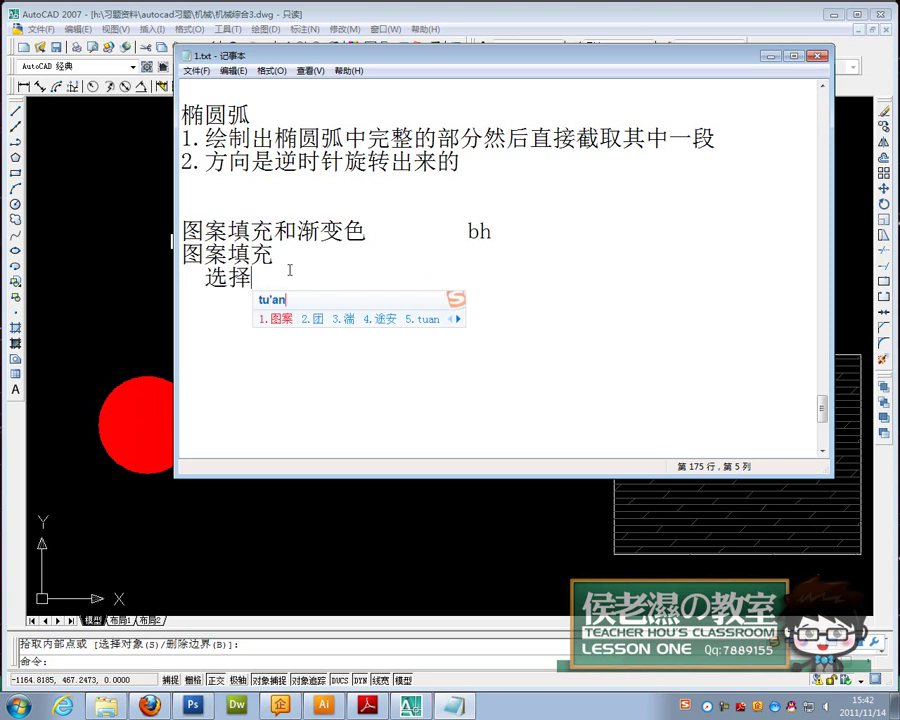
key(space)
key(Return)
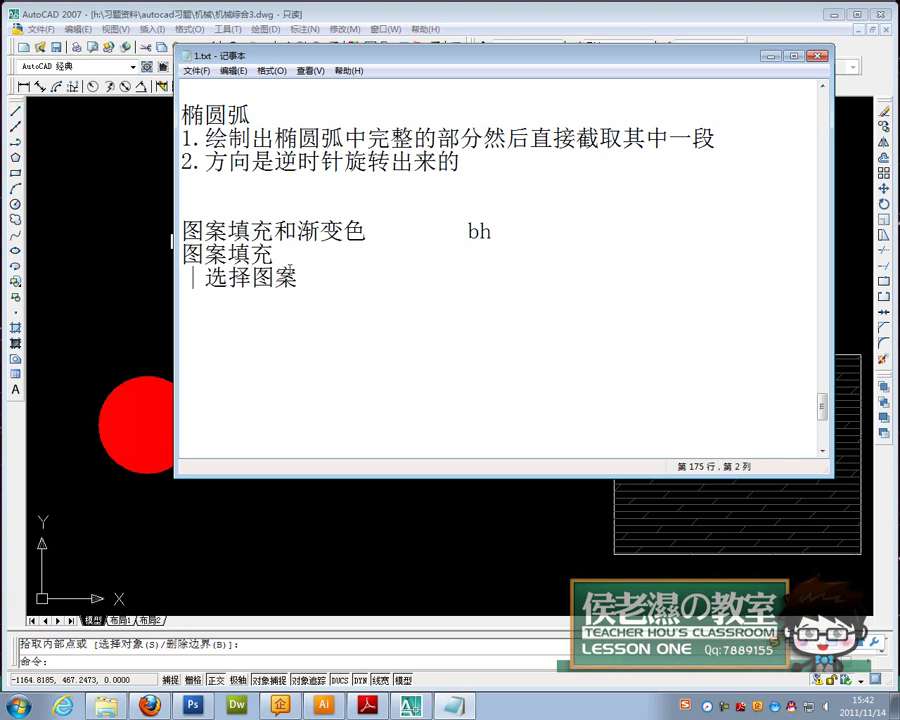
text(1.)
key(End)
Add the second item 2.边界 on a new line below the first item.
key(Return)
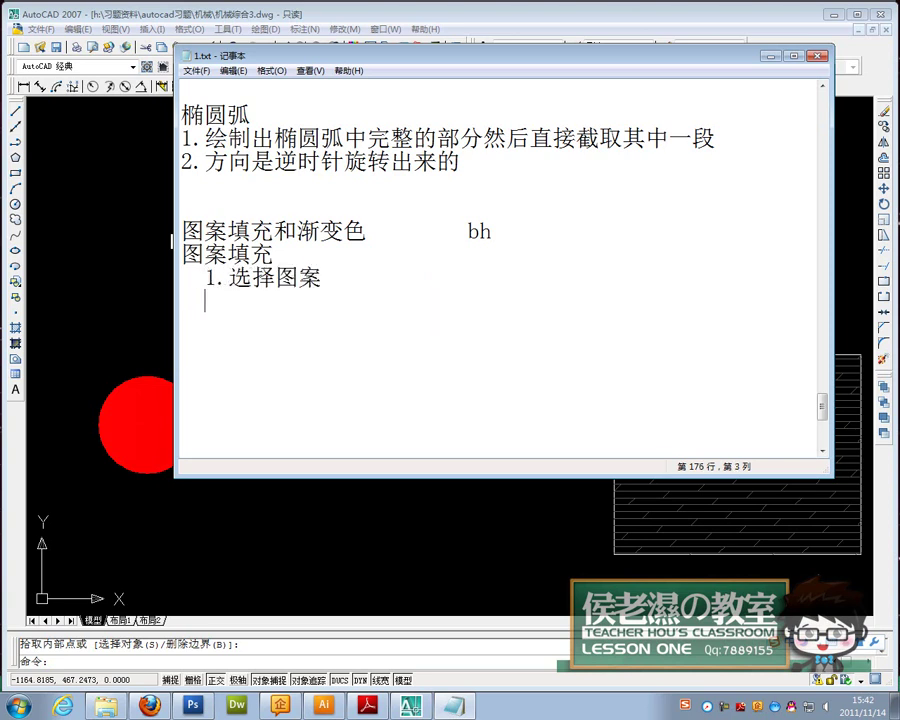
text(2.bianjia)
key(BackSpace)
text(边界)
Add an indented line under the boundary item reading 添加拾取点 （内部点 封闭对象）.
key(Return)
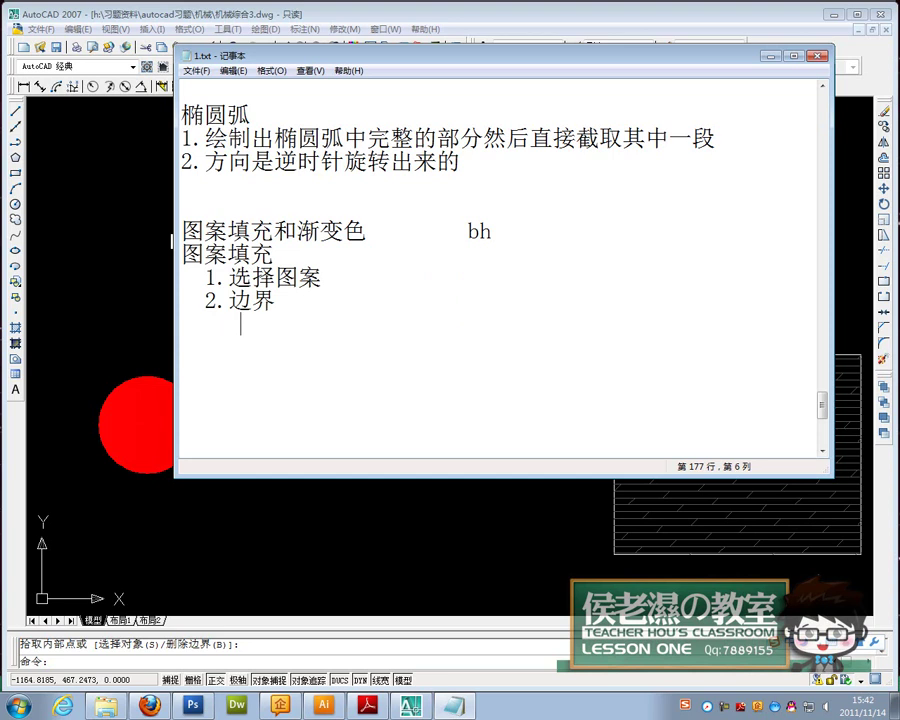
text(tianjia)
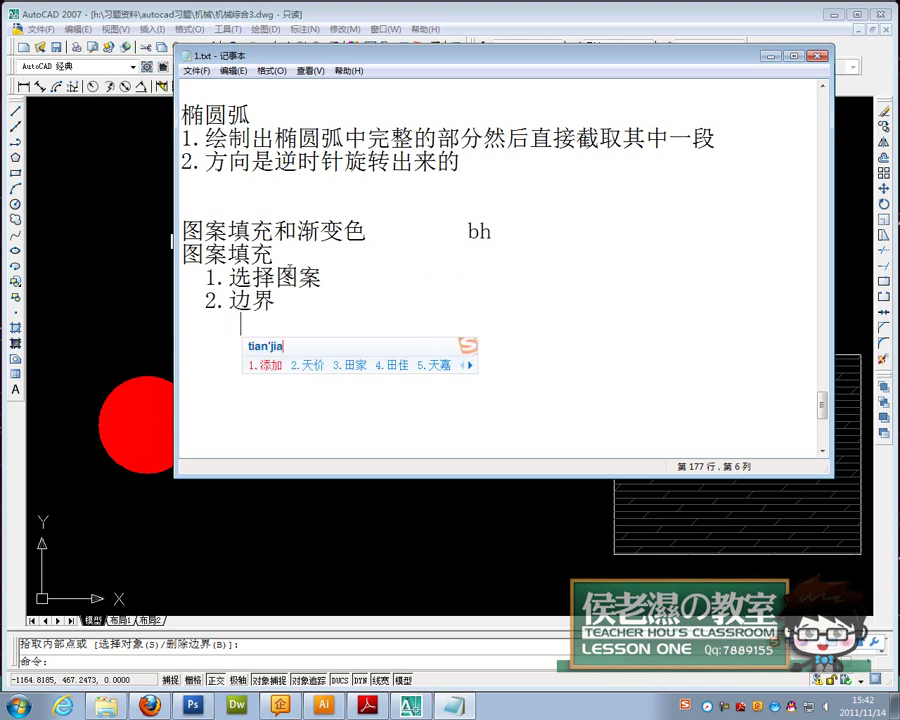
key(space)
text(shiqu)
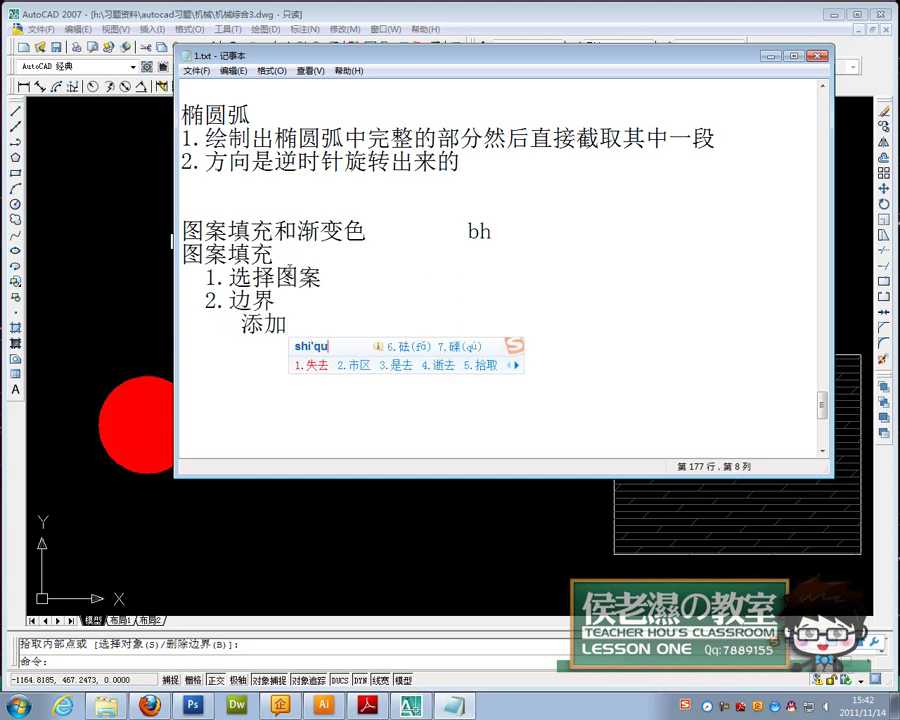
text(5di5 （）neibu)
key(space)
text(dian)
key(space)
text(fengbi)
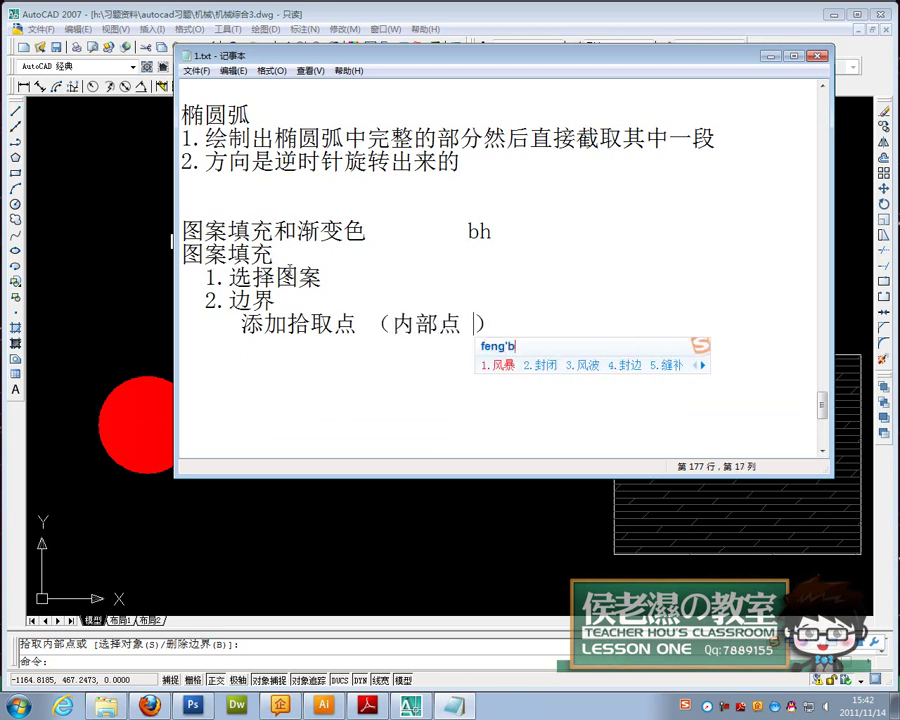
key(space)
text(duix)
key(space)
Add the third item 3.点击预览观察效果 on a new line and start another line below it.
key(Return)
text(3.)
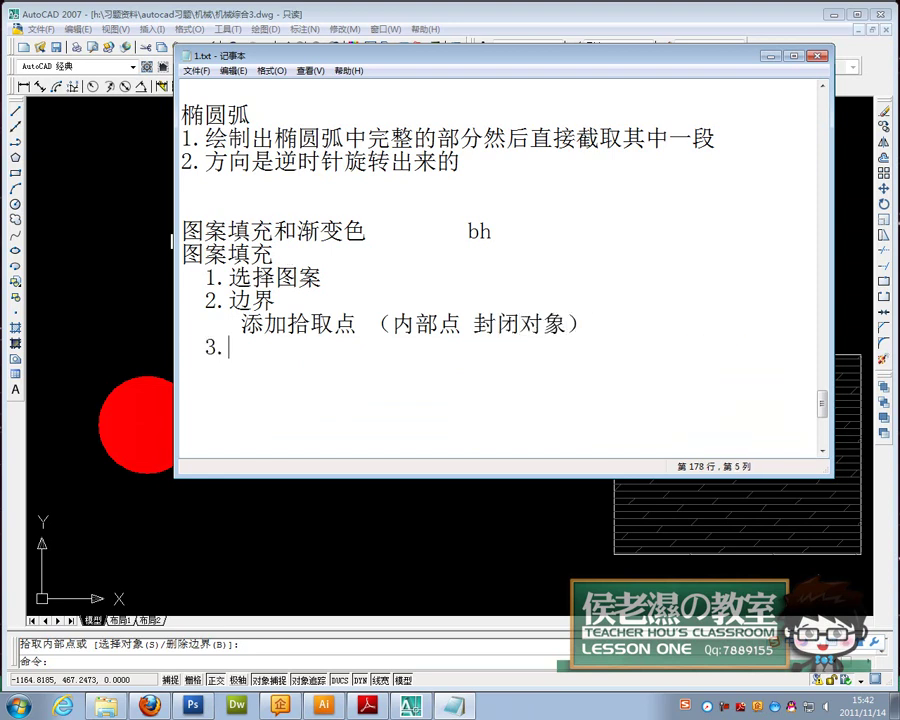
text(dianji)
key(space)
text(yul3guanch)
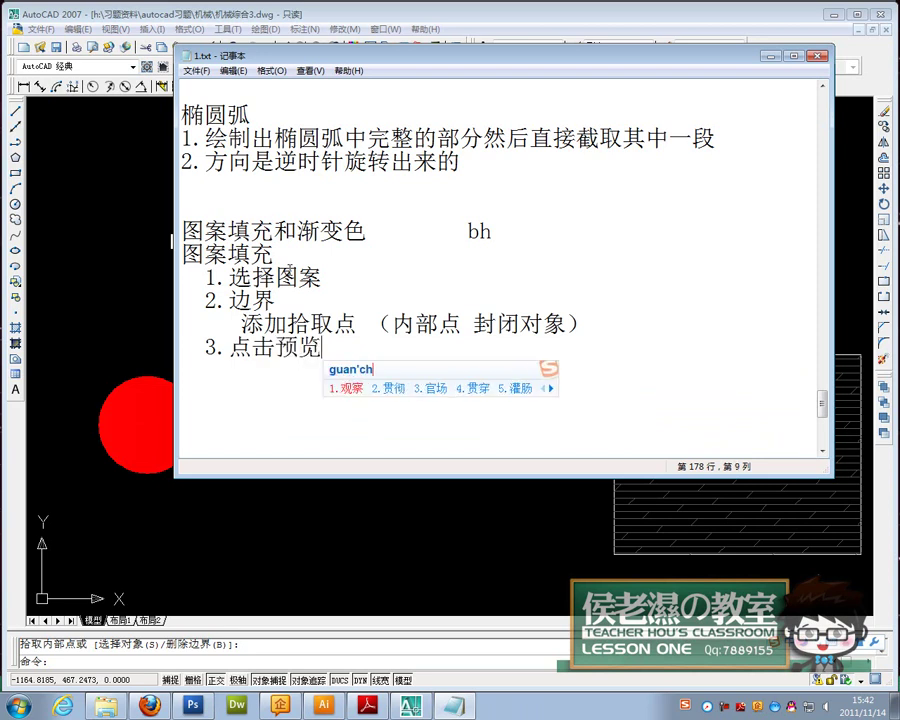
key(space)
text(xiaoguo)
key(space)
key(Return)
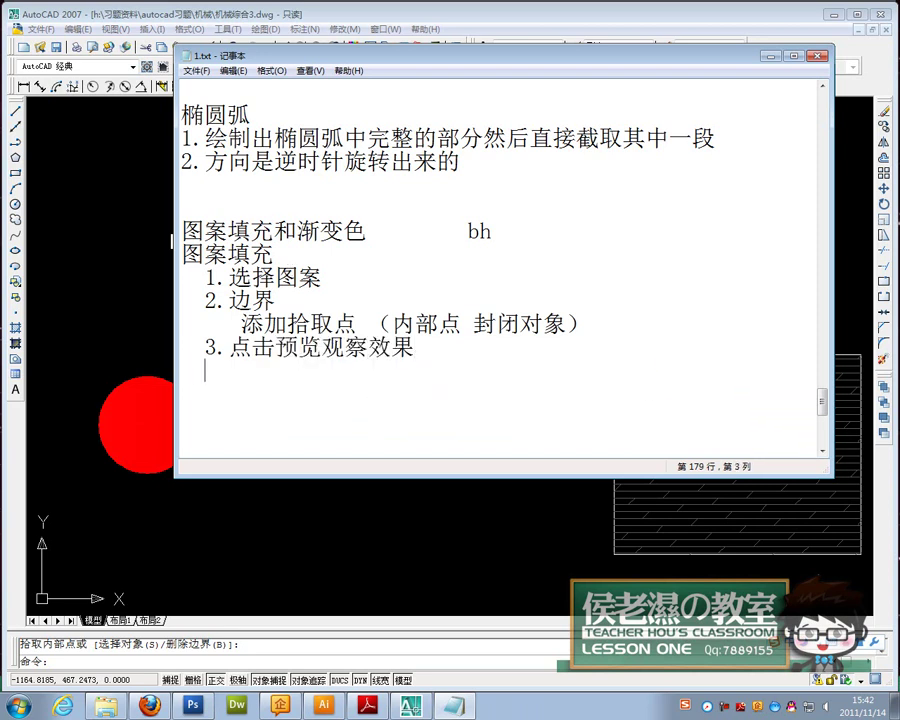
Begin an indented note under item 3 reading esc返回对话框.
text(esc)
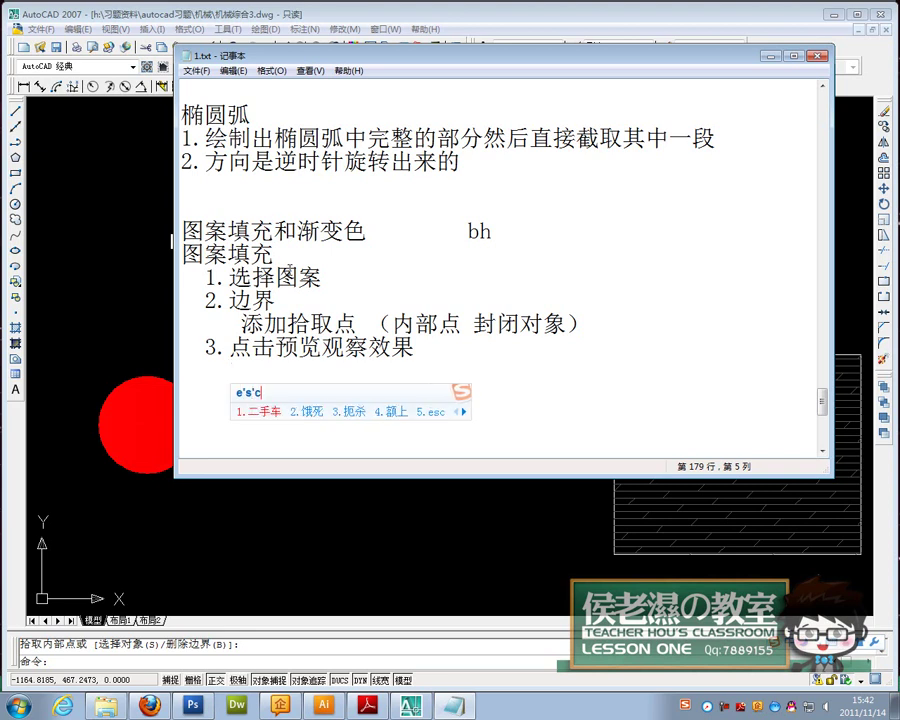
key(Return)
text(fang)
key(BackSpace)
key(BackSpace)
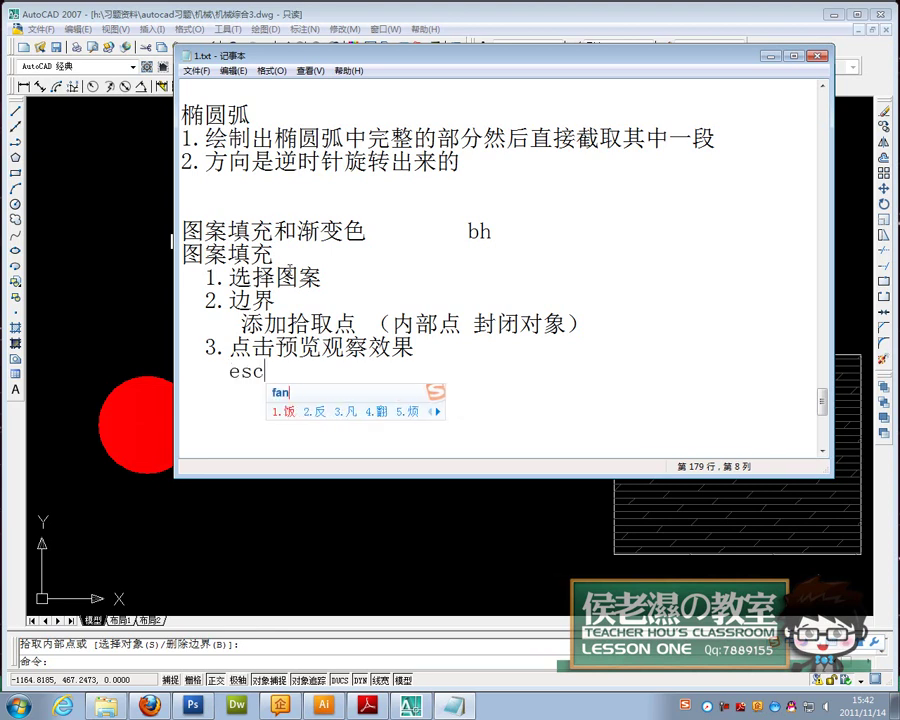
text(nhui)
key(space)
text(duihua)
key(space)
text(kuang)
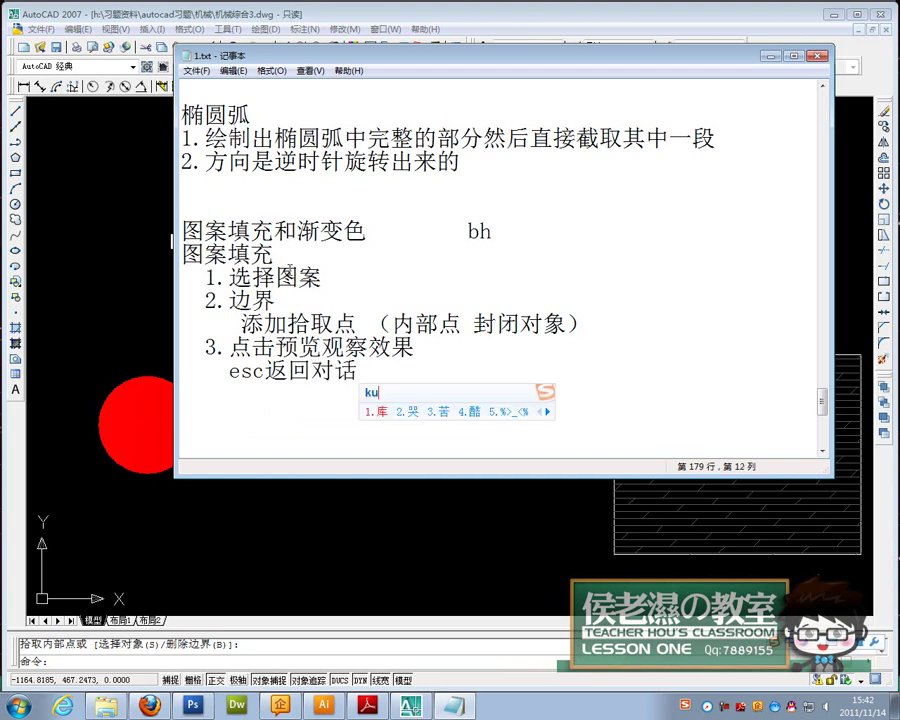
key(space)
Continue the esc note with 进行调节比例和角度 and start a new line below it.
text(jinxing)
key(space)
text(tiaojie)
key(space)
text(bili)
key(space)
text(he)
key(space)
text(jiaodu)
key(space)
key(Return)
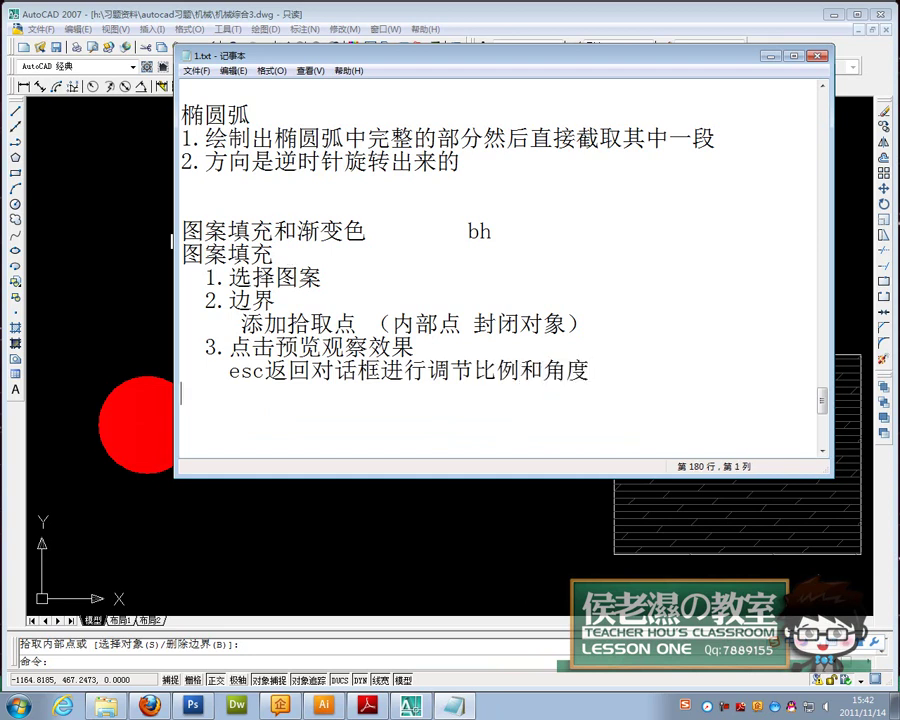
Add the subheading 渐变色 on the unindented line and start a new line under it.
text(jianbianse)
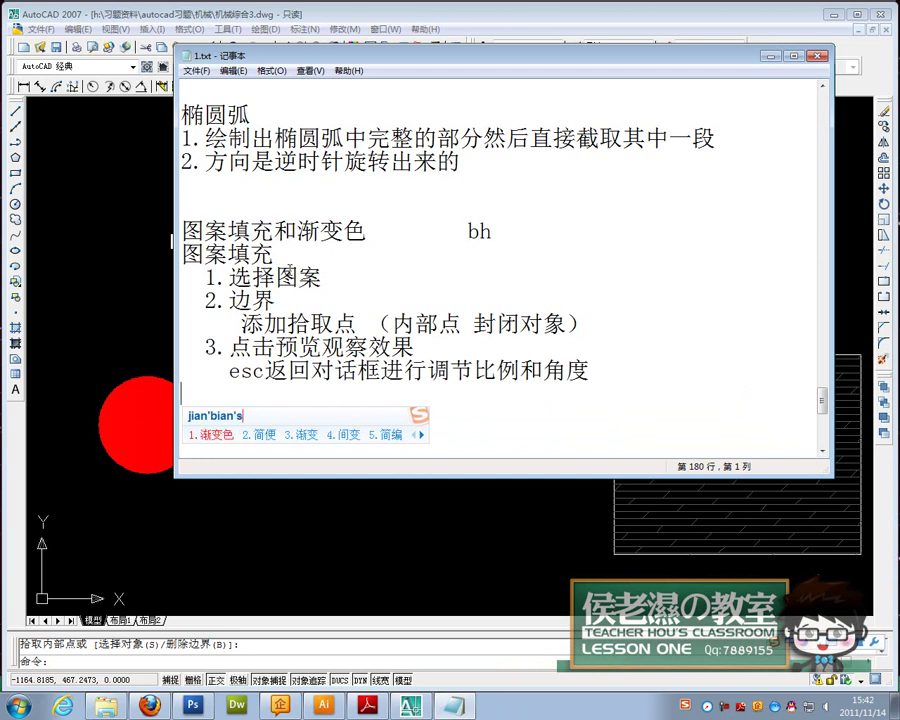
key(space)
key(Return)
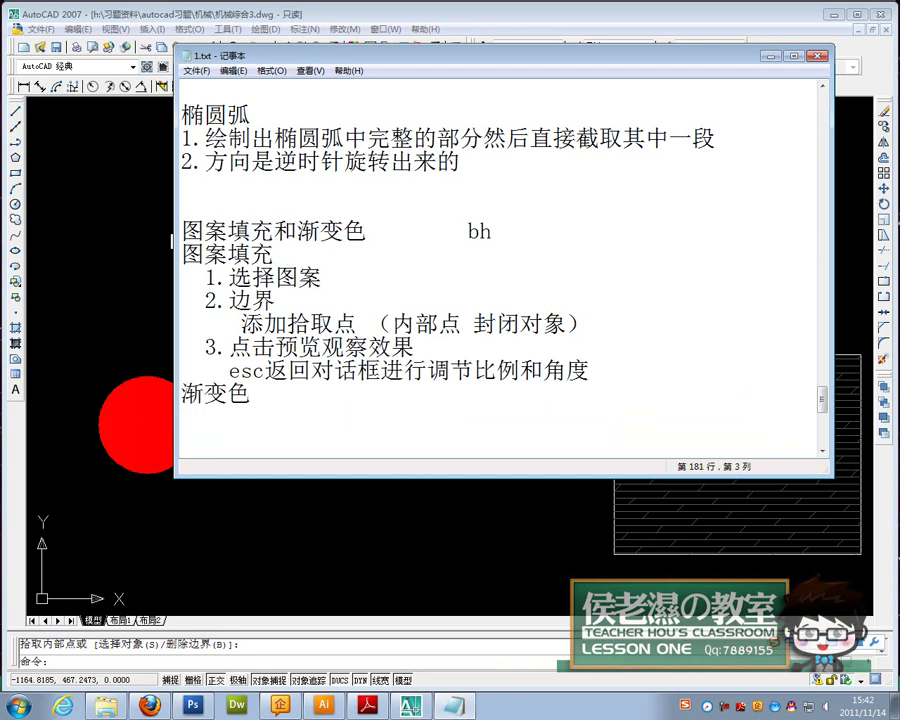
Write the indented line 一般使用白色填充 under the 渐变色 subheading and start another line.
text(yiban)
key(space)
text(shiyon)
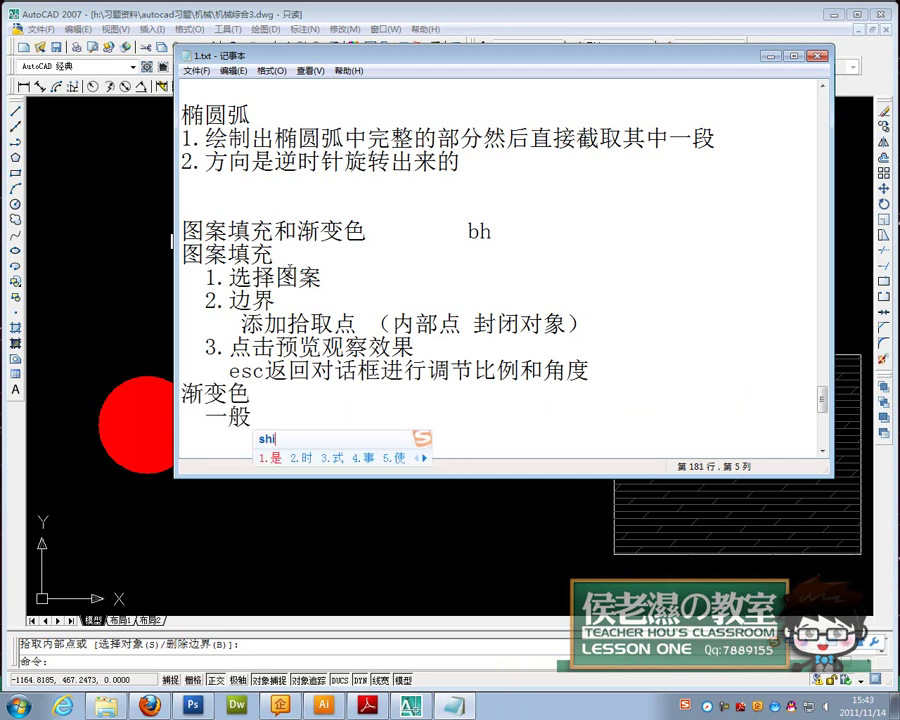
key(space)
text(baise)
key(space)
text(tianchong)
key(space)
key(Return)
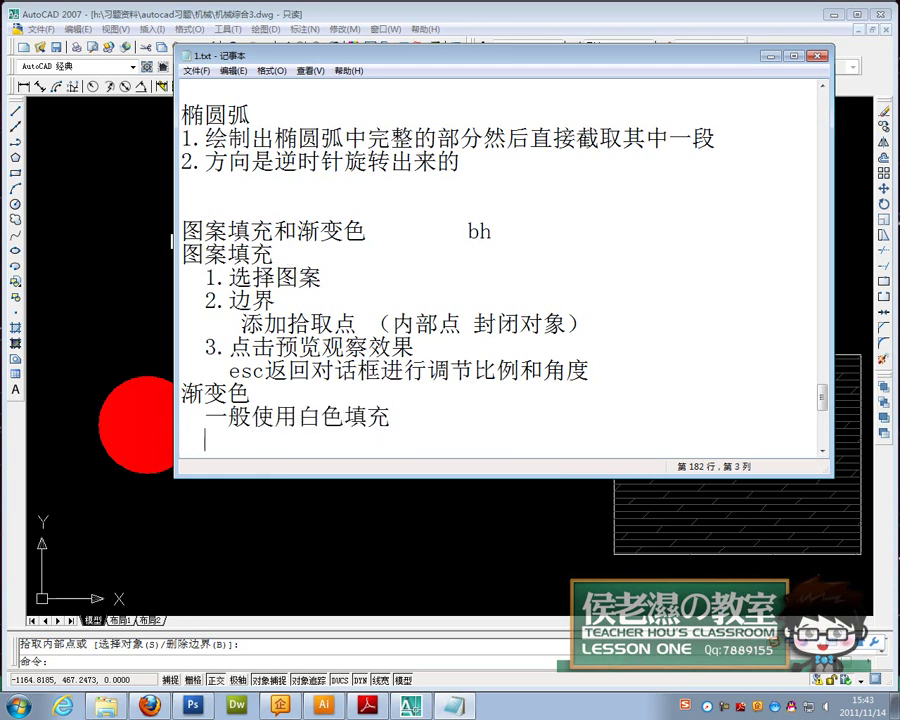
Begin the second indented line under 渐变色 with 如果有其他颜色.
text(ruguo)
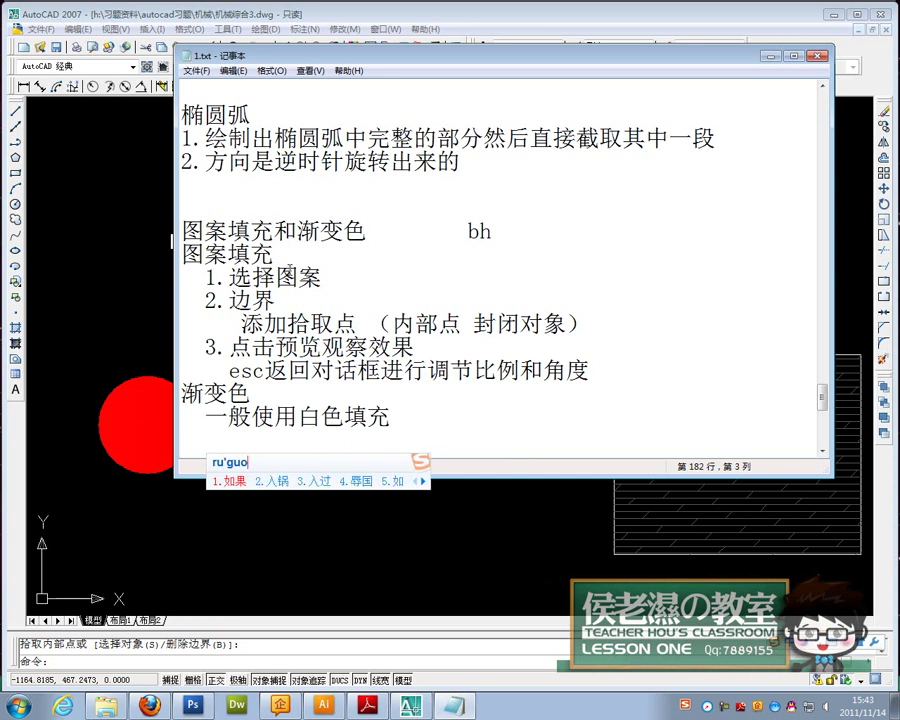
key(space)
text(you)
key(space)
text(qita)
key(space)
text(yanse)
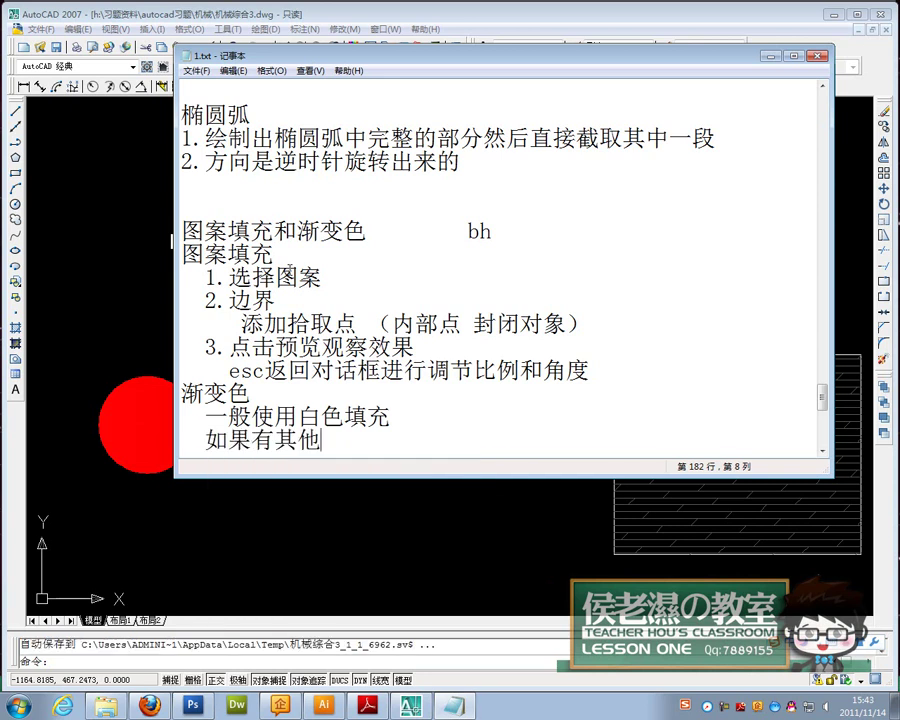
key(space)
Continue the line about other colours with ，调节着色中滑块.
text(,tiaojie)
key(space)
text(zhuose)
key(space)
text(zhong)
key(space)
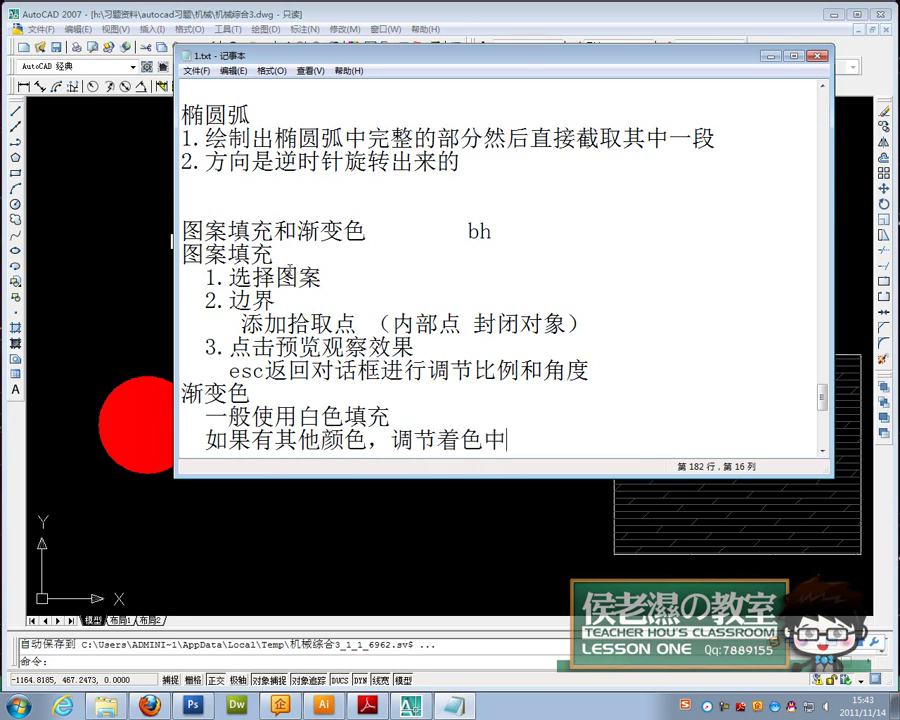
text(huakuai)
key(space)
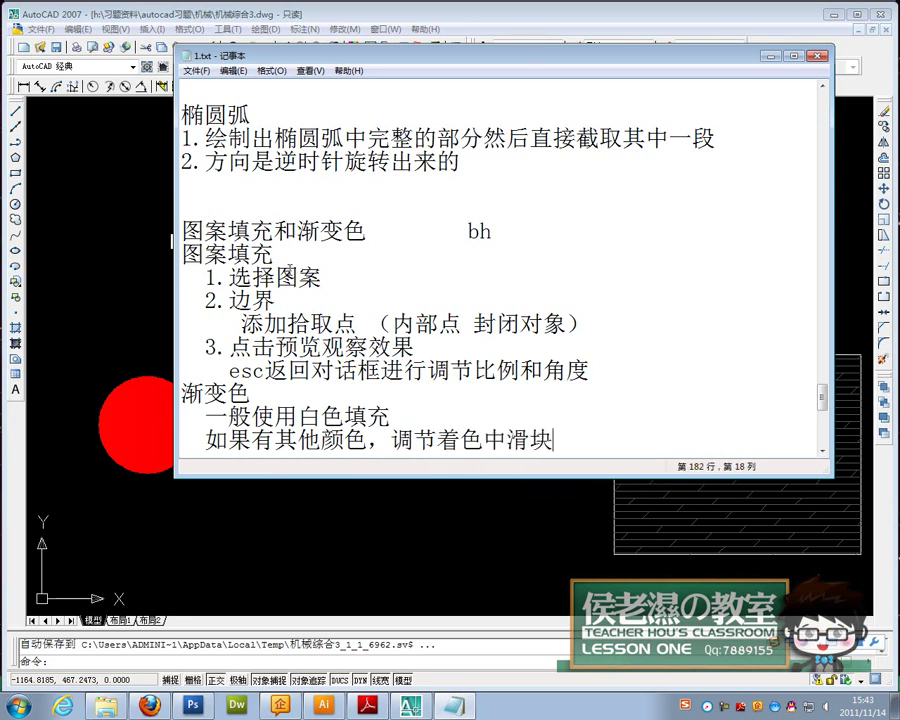
Finish the slider note with 让颜色更纯 and add three line breaks after it.
text(rang)
key(space)
text(wa)
key(BackSpace)
key(BackSpace)
key(BackSpace)
text(rang)
key(space)
text(wa)
key(BackSpace)
key(BackSpace)
text(yanse)
key(space)
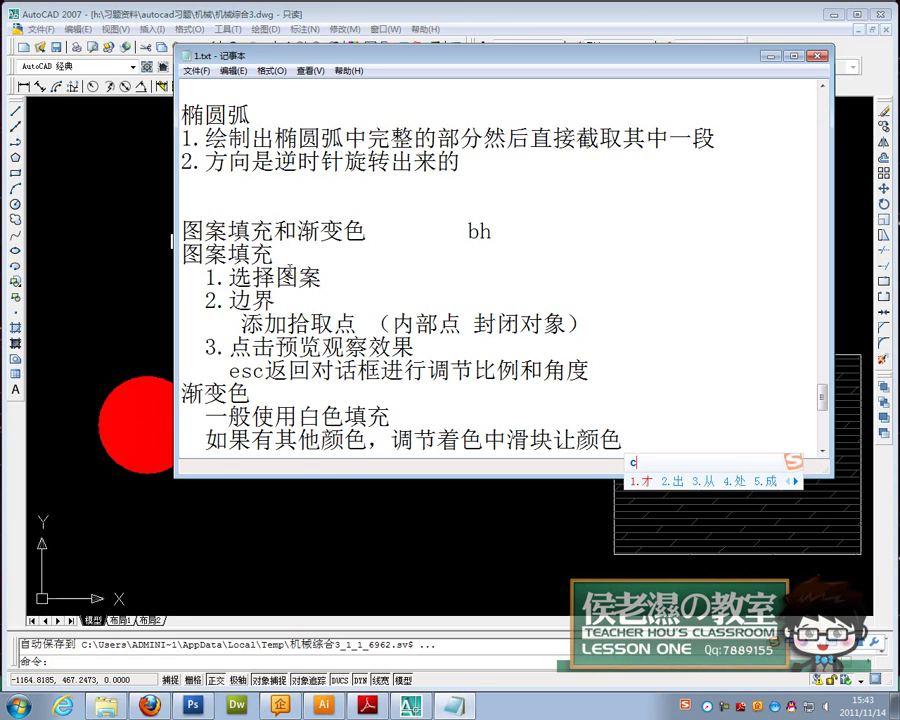
text(geng)
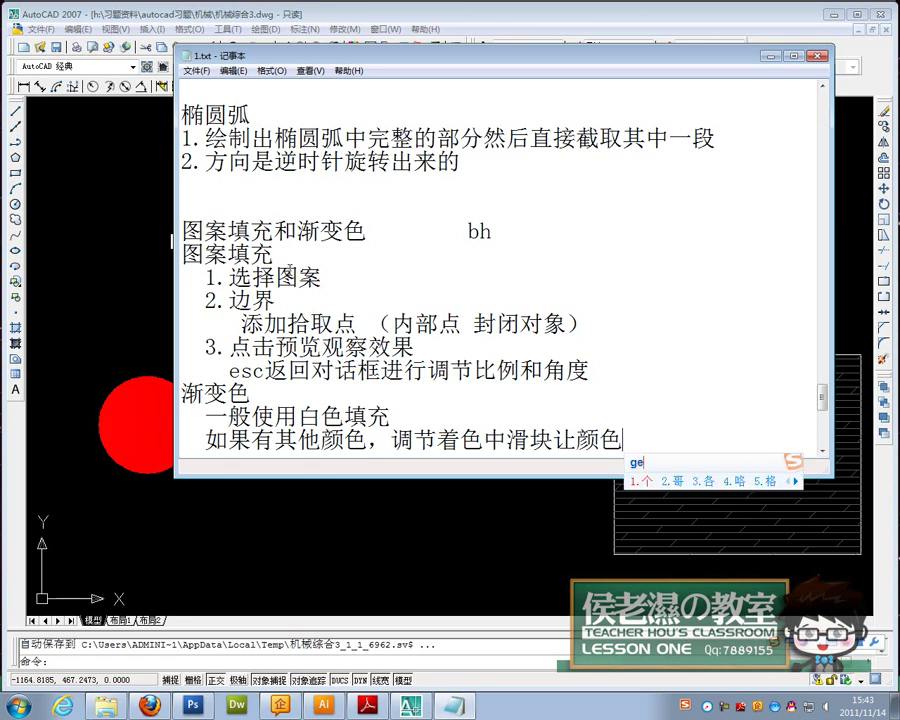
key(space)
text(chun)
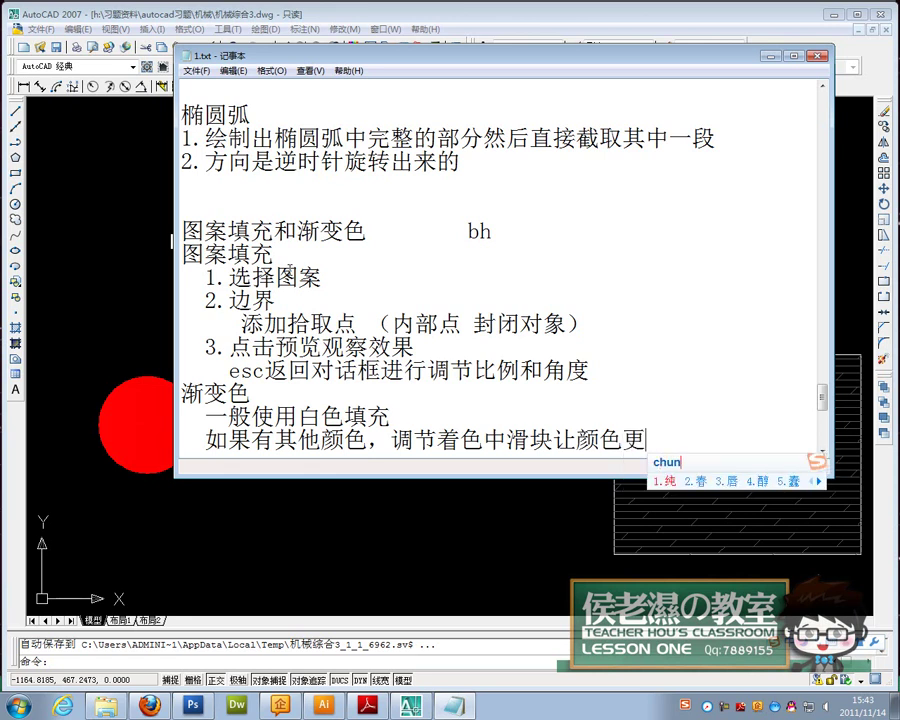
key(space)
key(Return)
key(Return)
key(Return)
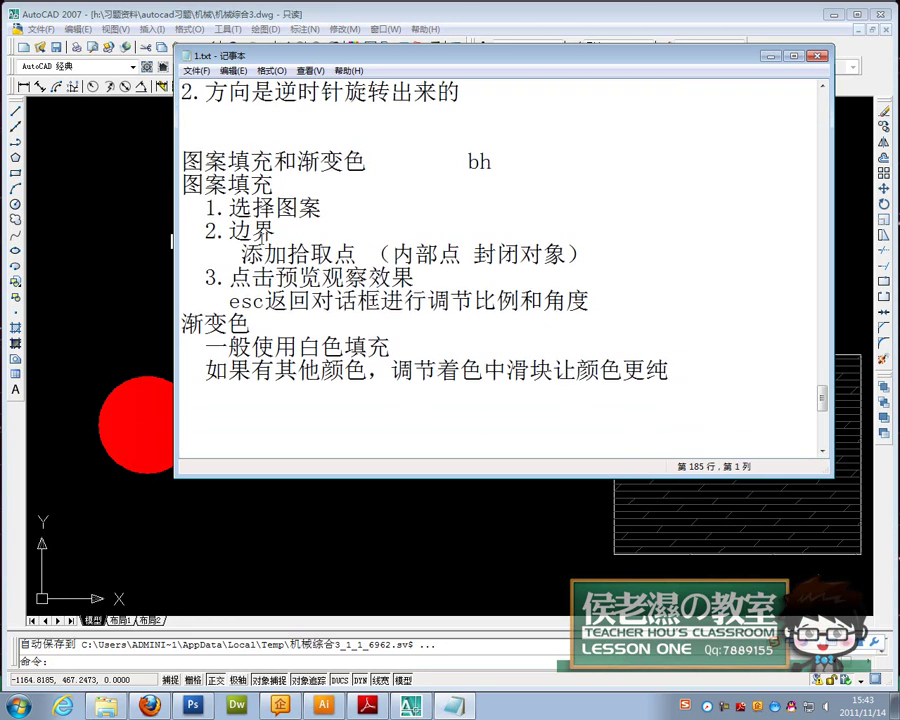
Mark the 图案填充和渐变色 heading with an asterisk in front of it.
scroll(264, 258, up, 1)
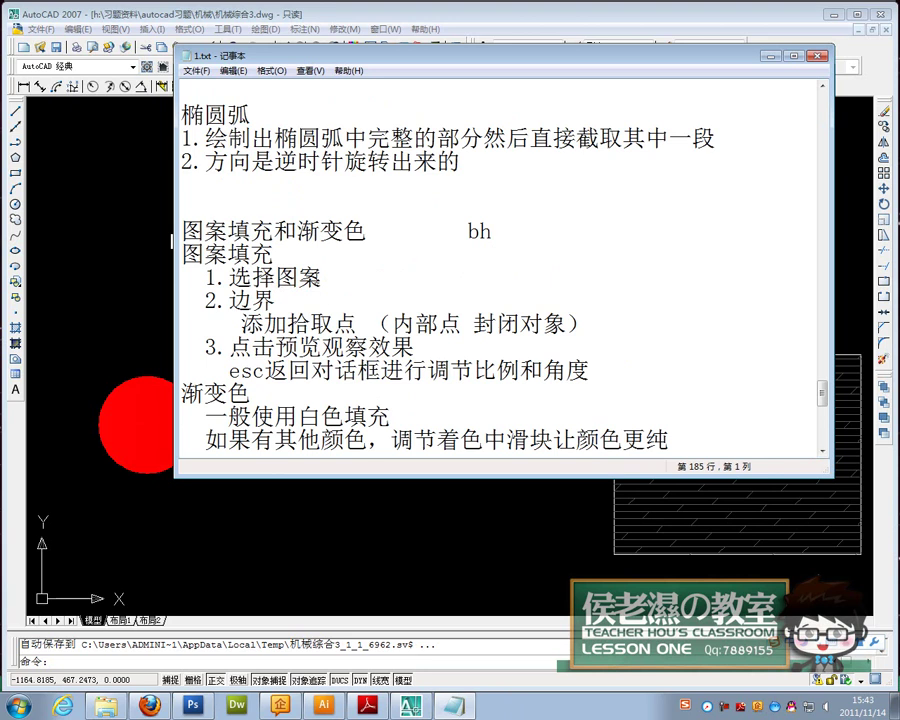
scroll(289, 283, up, 1)
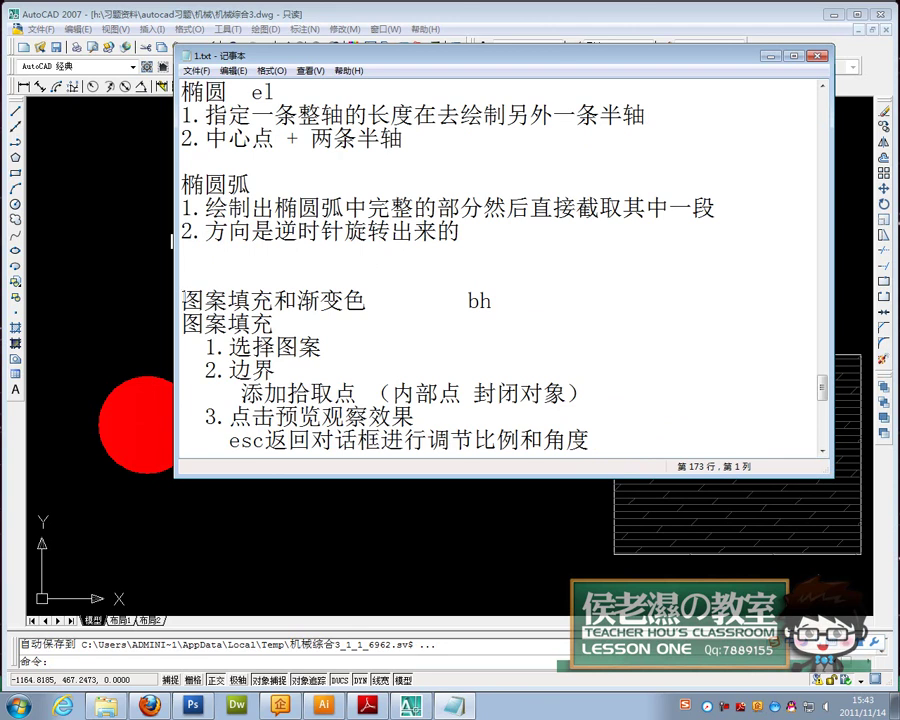
text(*)
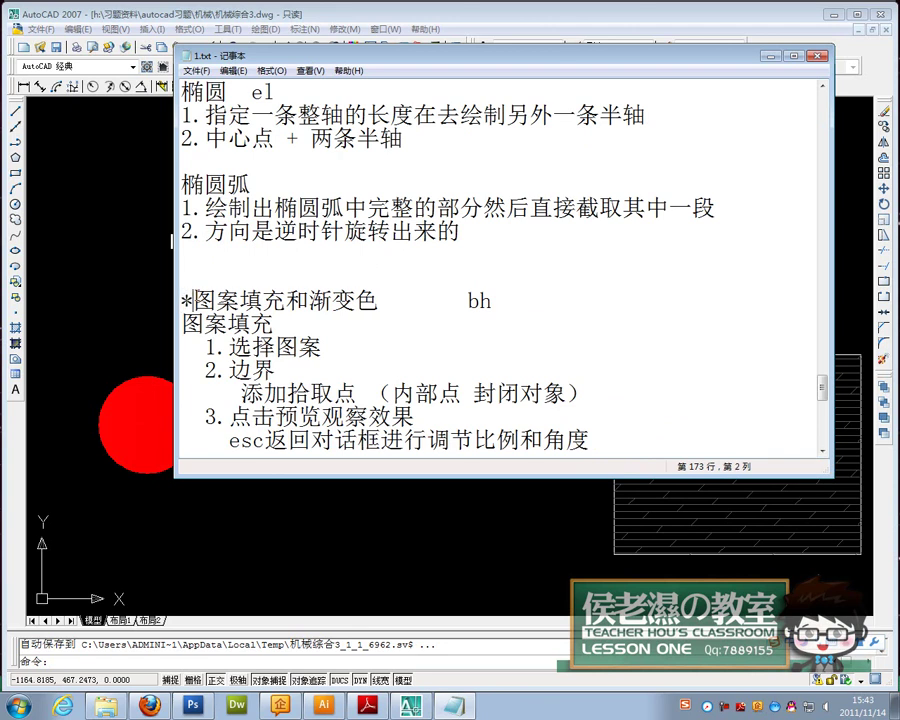
Mark the 矩形 rec heading with an asterisk in front of it.
scroll(219, 284, up, 6)
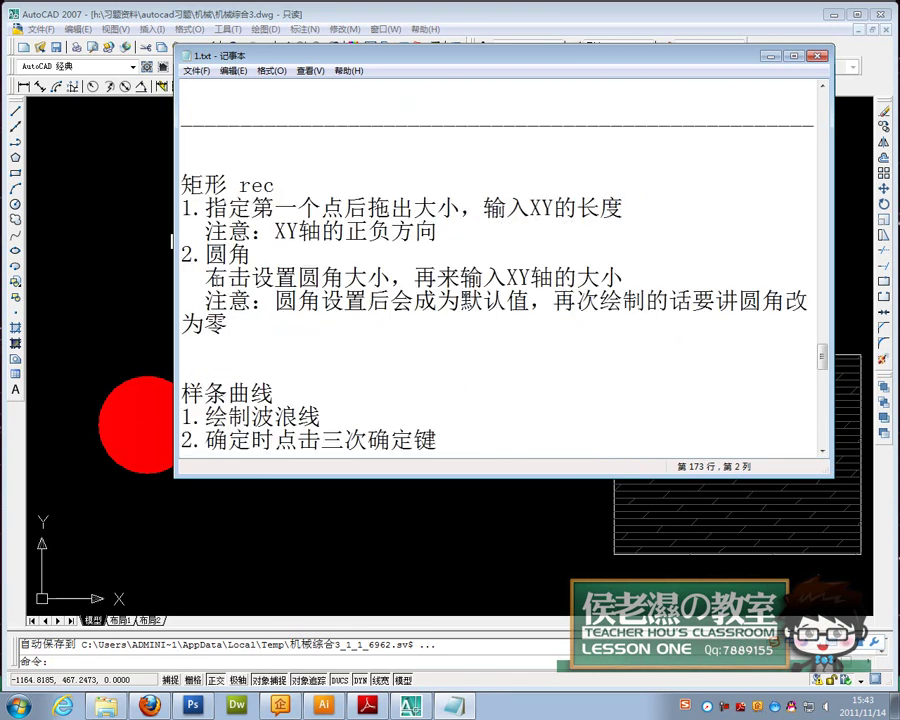
click(183, 167)
text(*)
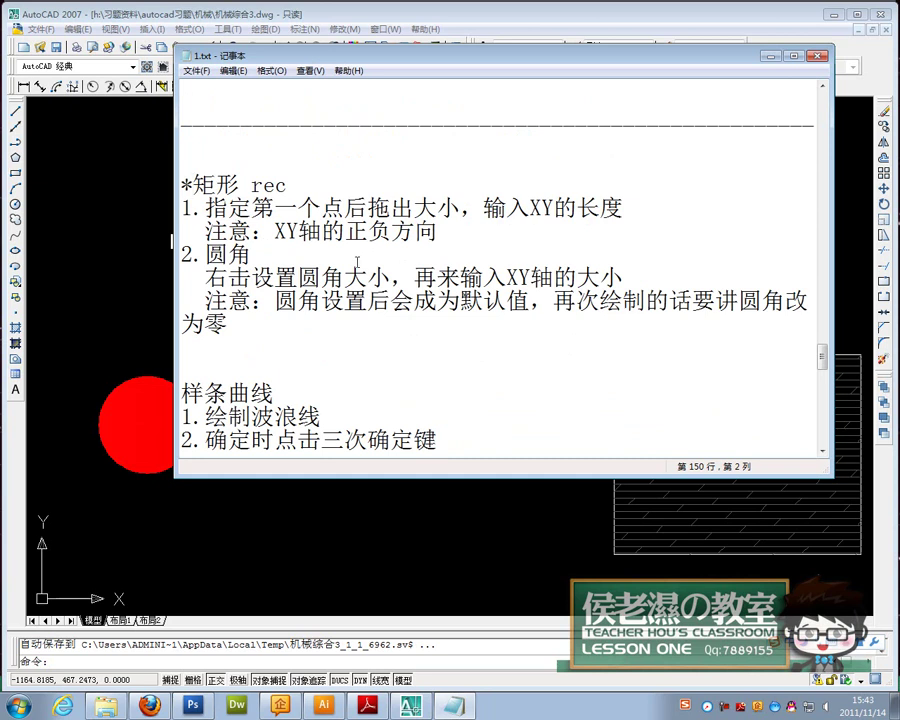
scroll(358, 265, down, 3)
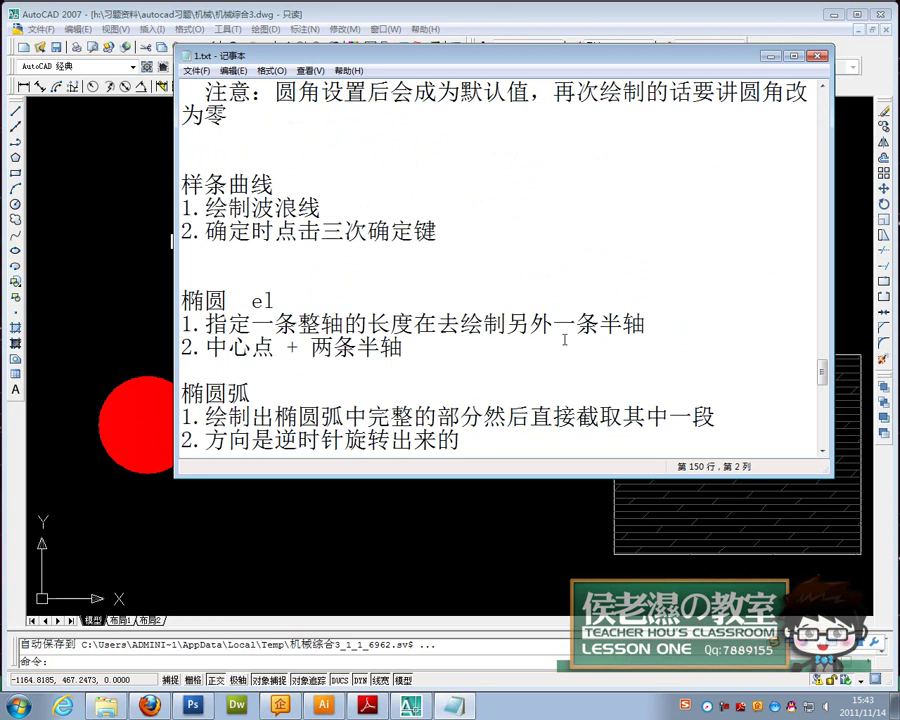
click(724, 709)
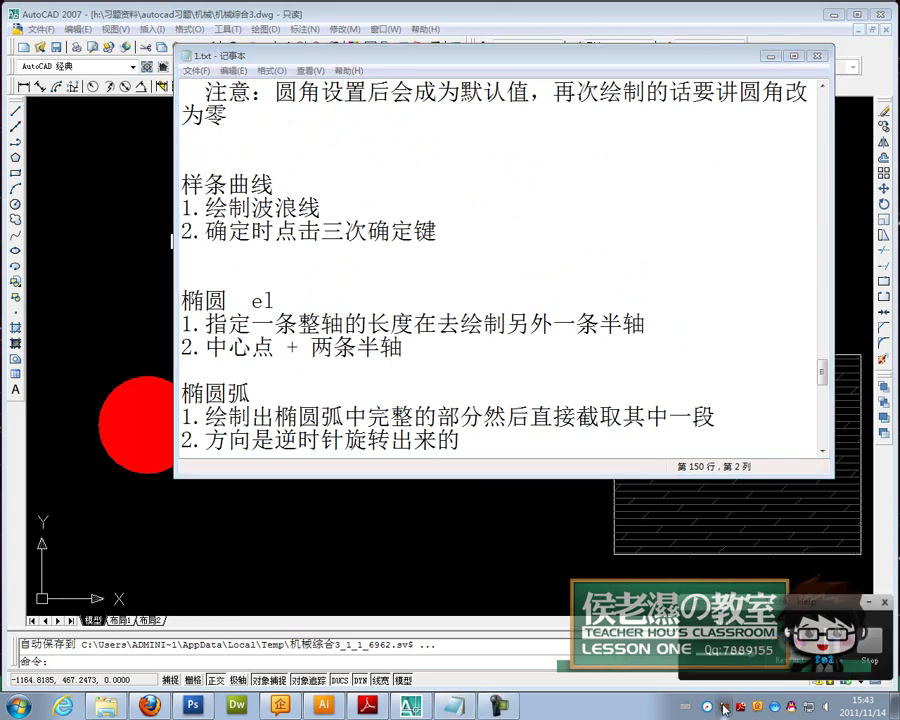